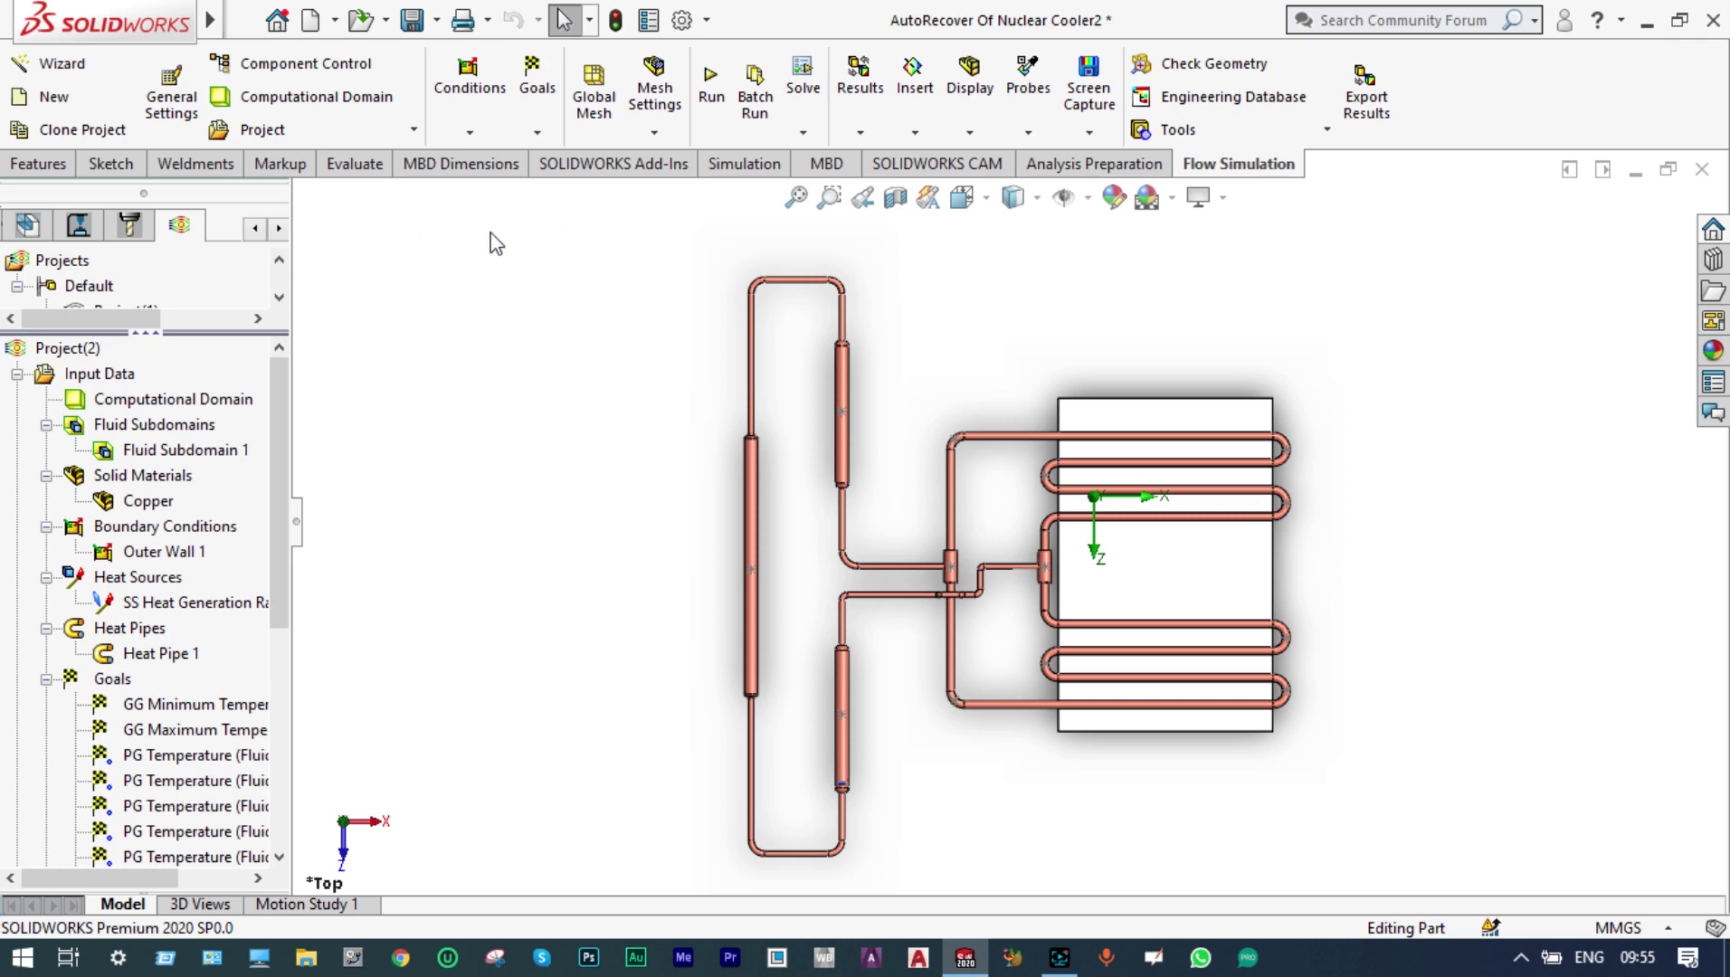
Step: Start a new flow project with the wizard, using SI units with pressure in bar and temperature in °C
{"action": "left_click", "coordinate": [61, 63]}
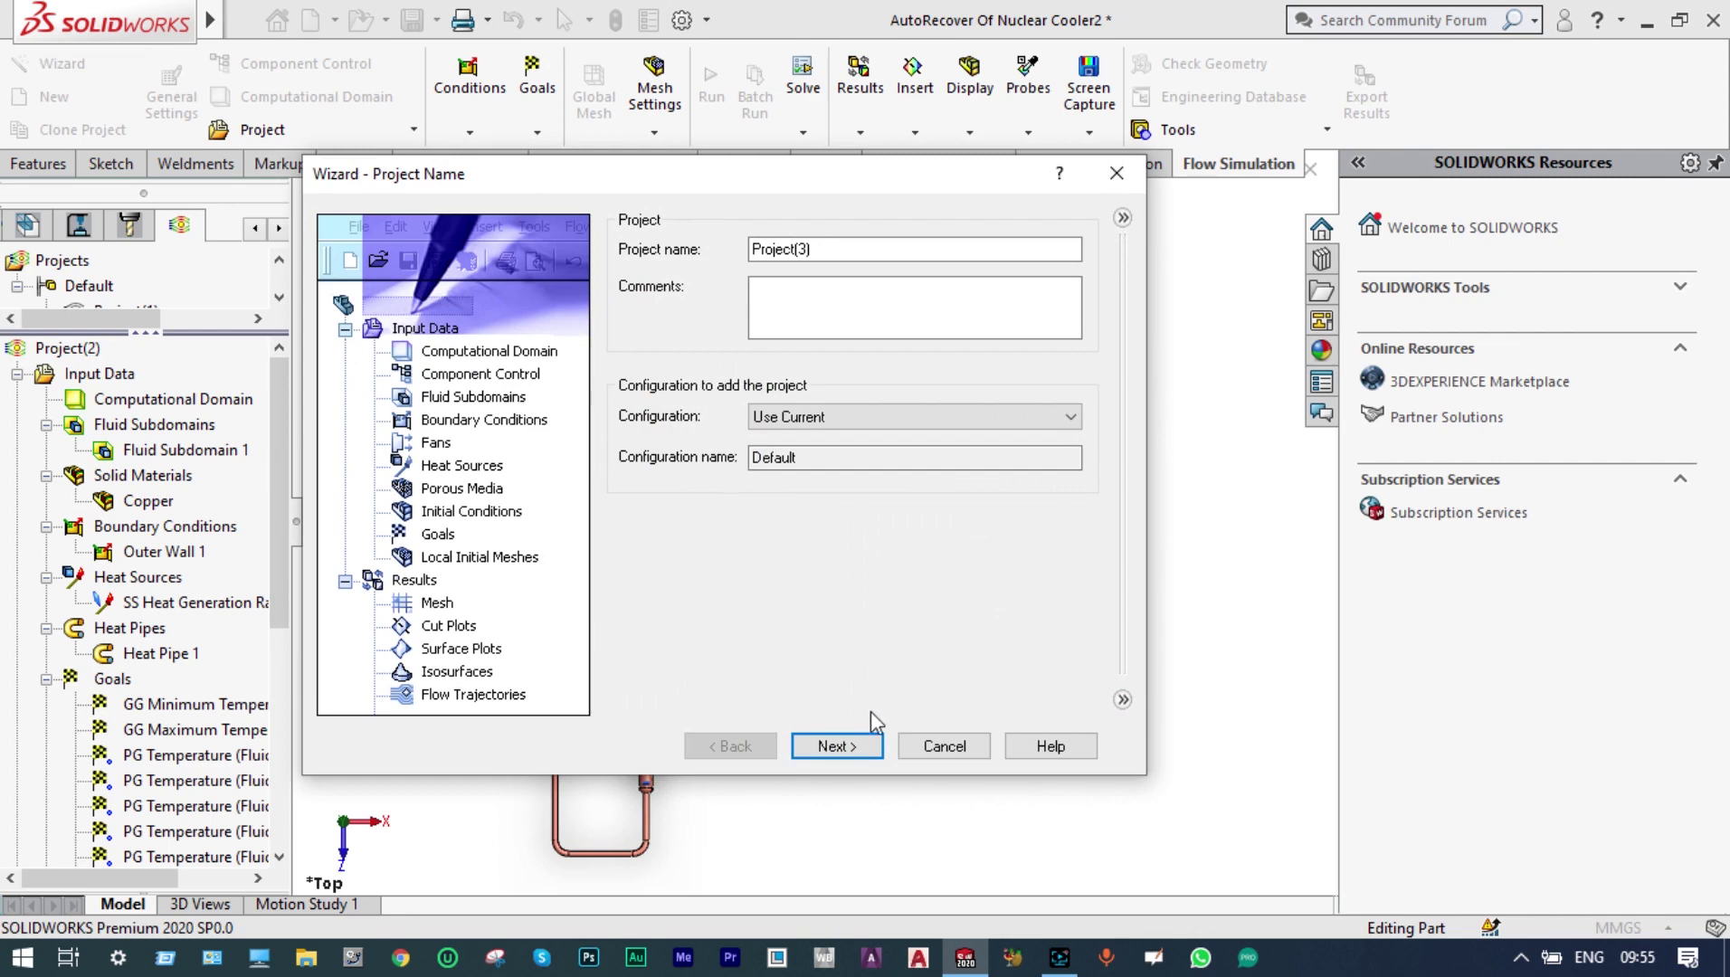
{"action": "left_click", "coordinate": [860, 746]}
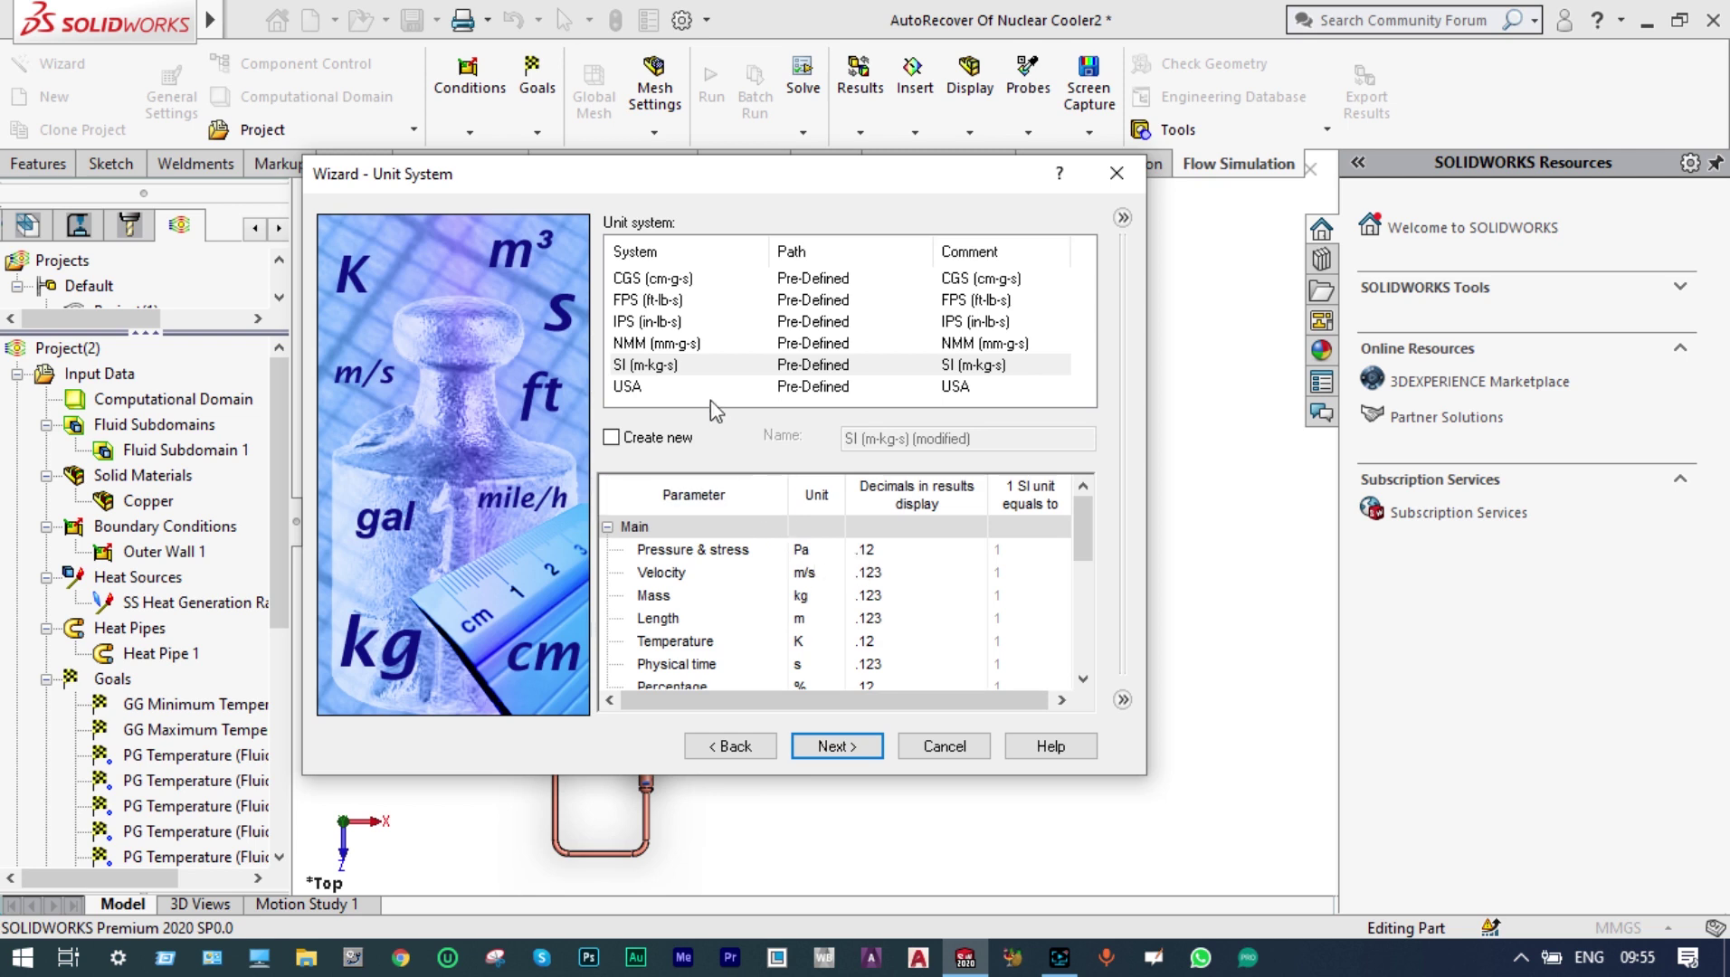
{"action": "left_click", "coordinate": [671, 368]}
{"action": "left_click", "coordinate": [829, 552]}
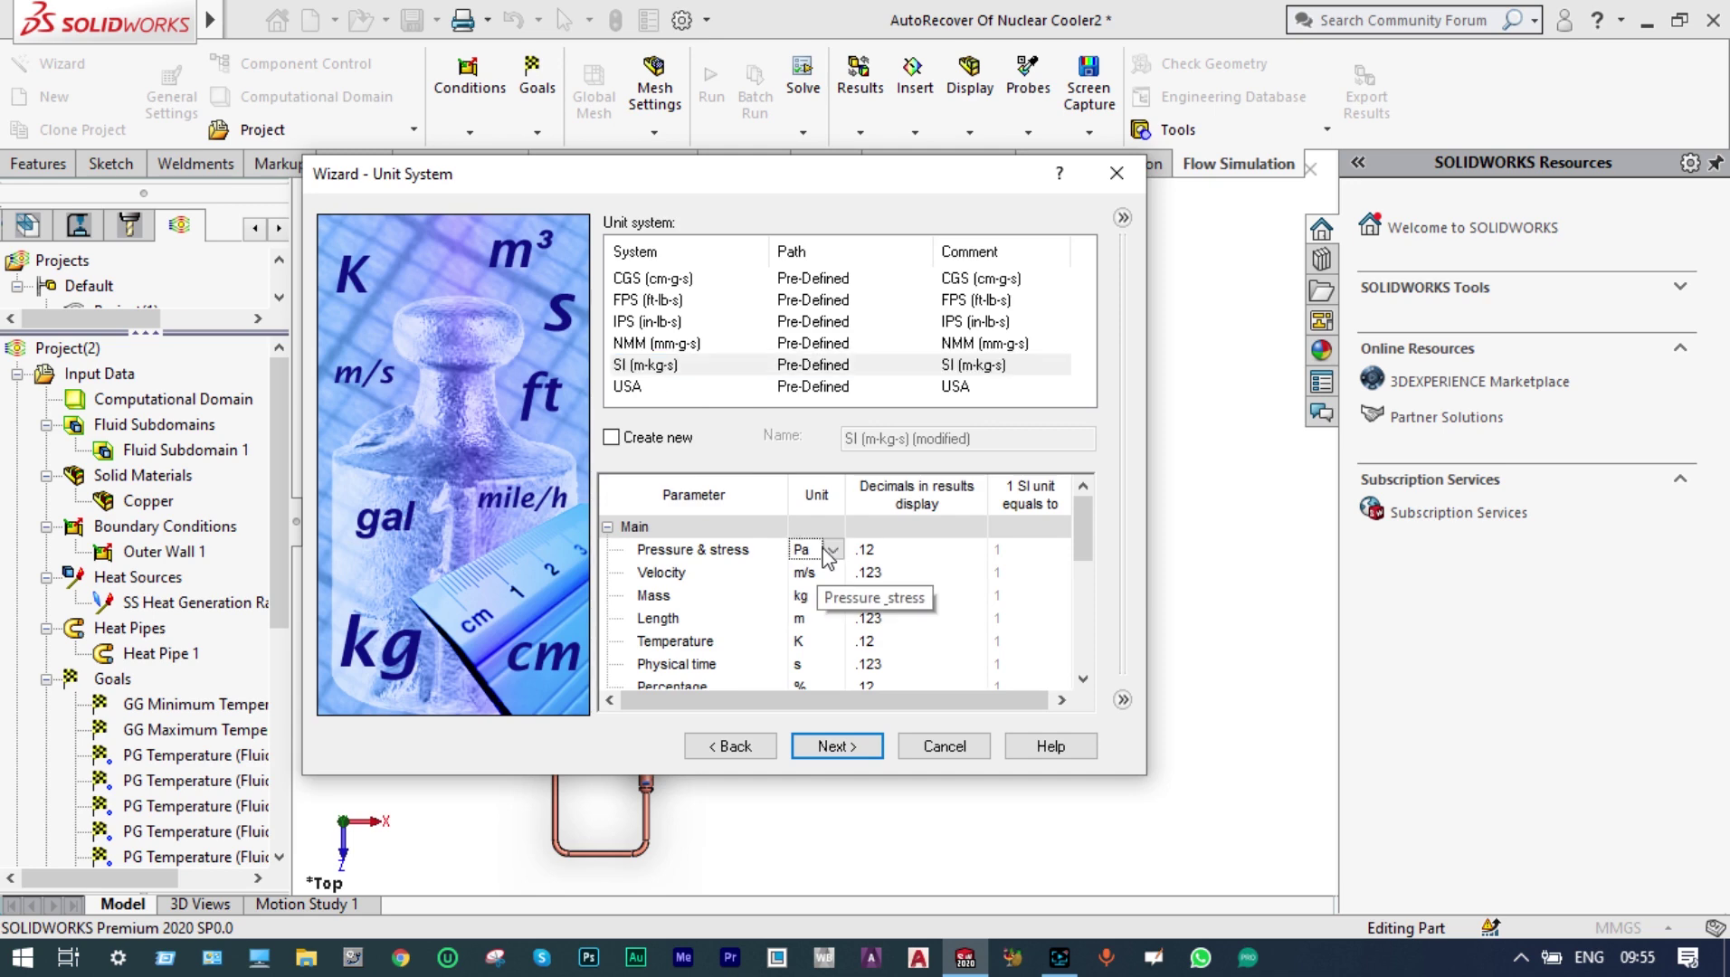
{"action": "left_click", "coordinate": [834, 550]}
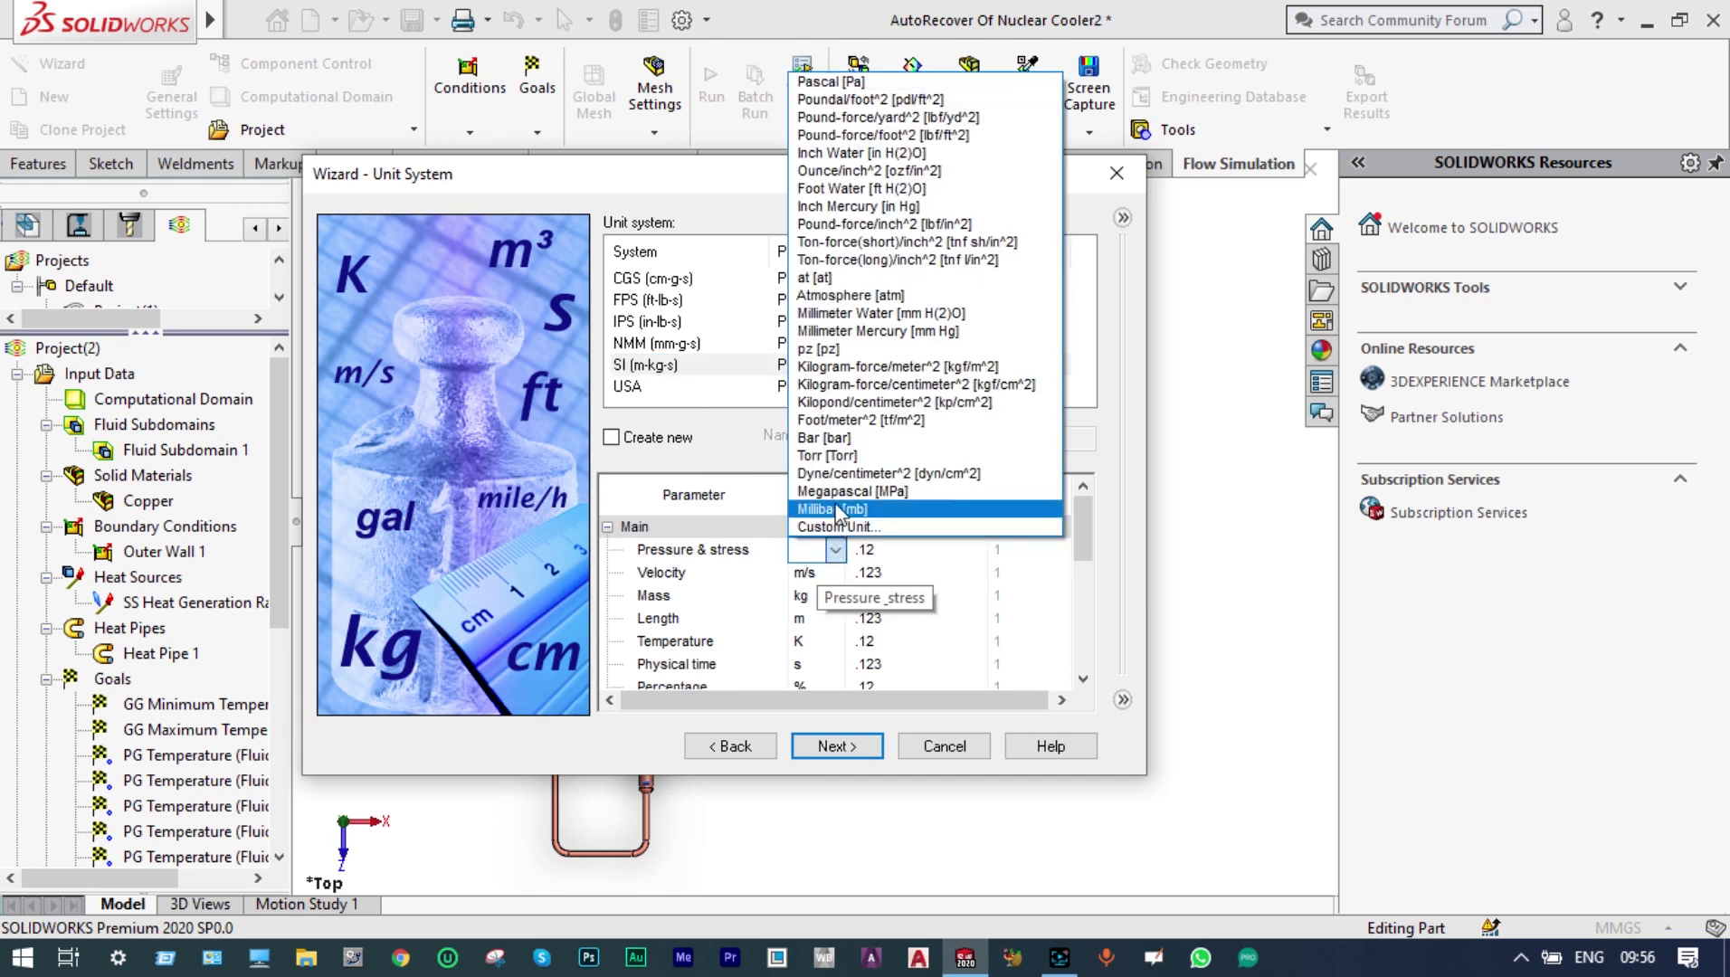
{"action": "left_click", "coordinate": [838, 438]}
{"action": "left_click", "coordinate": [831, 641]}
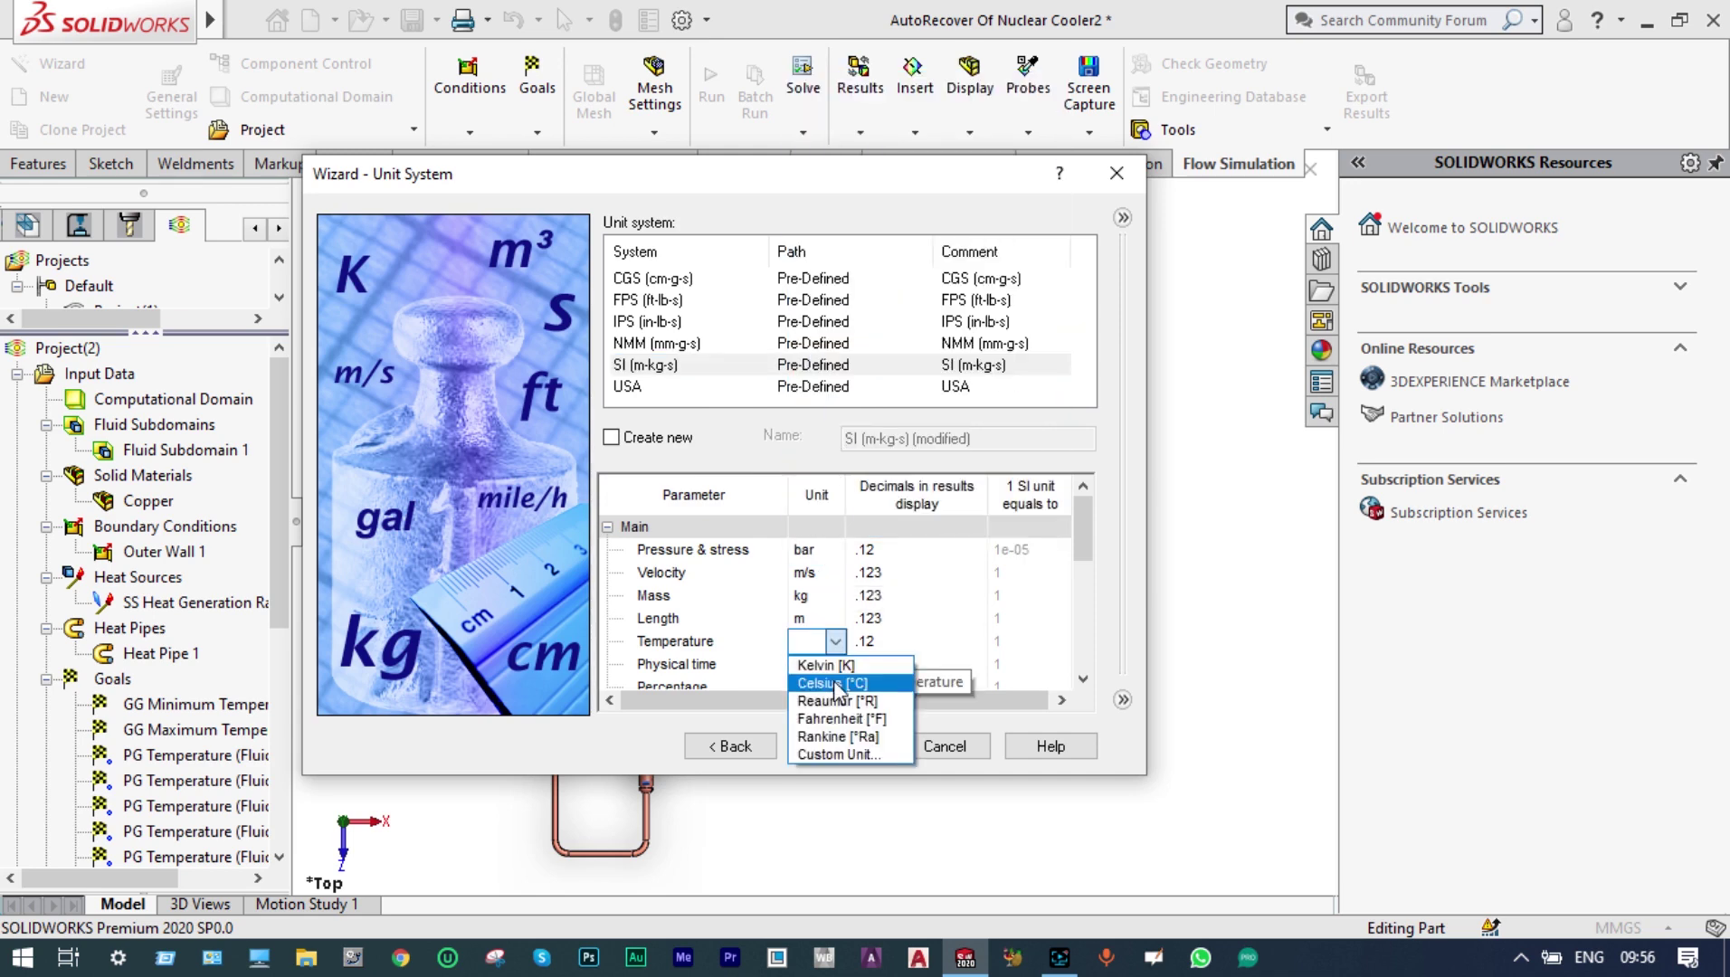
{"action": "left_click", "coordinate": [838, 679]}
{"action": "left_click", "coordinate": [858, 748]}
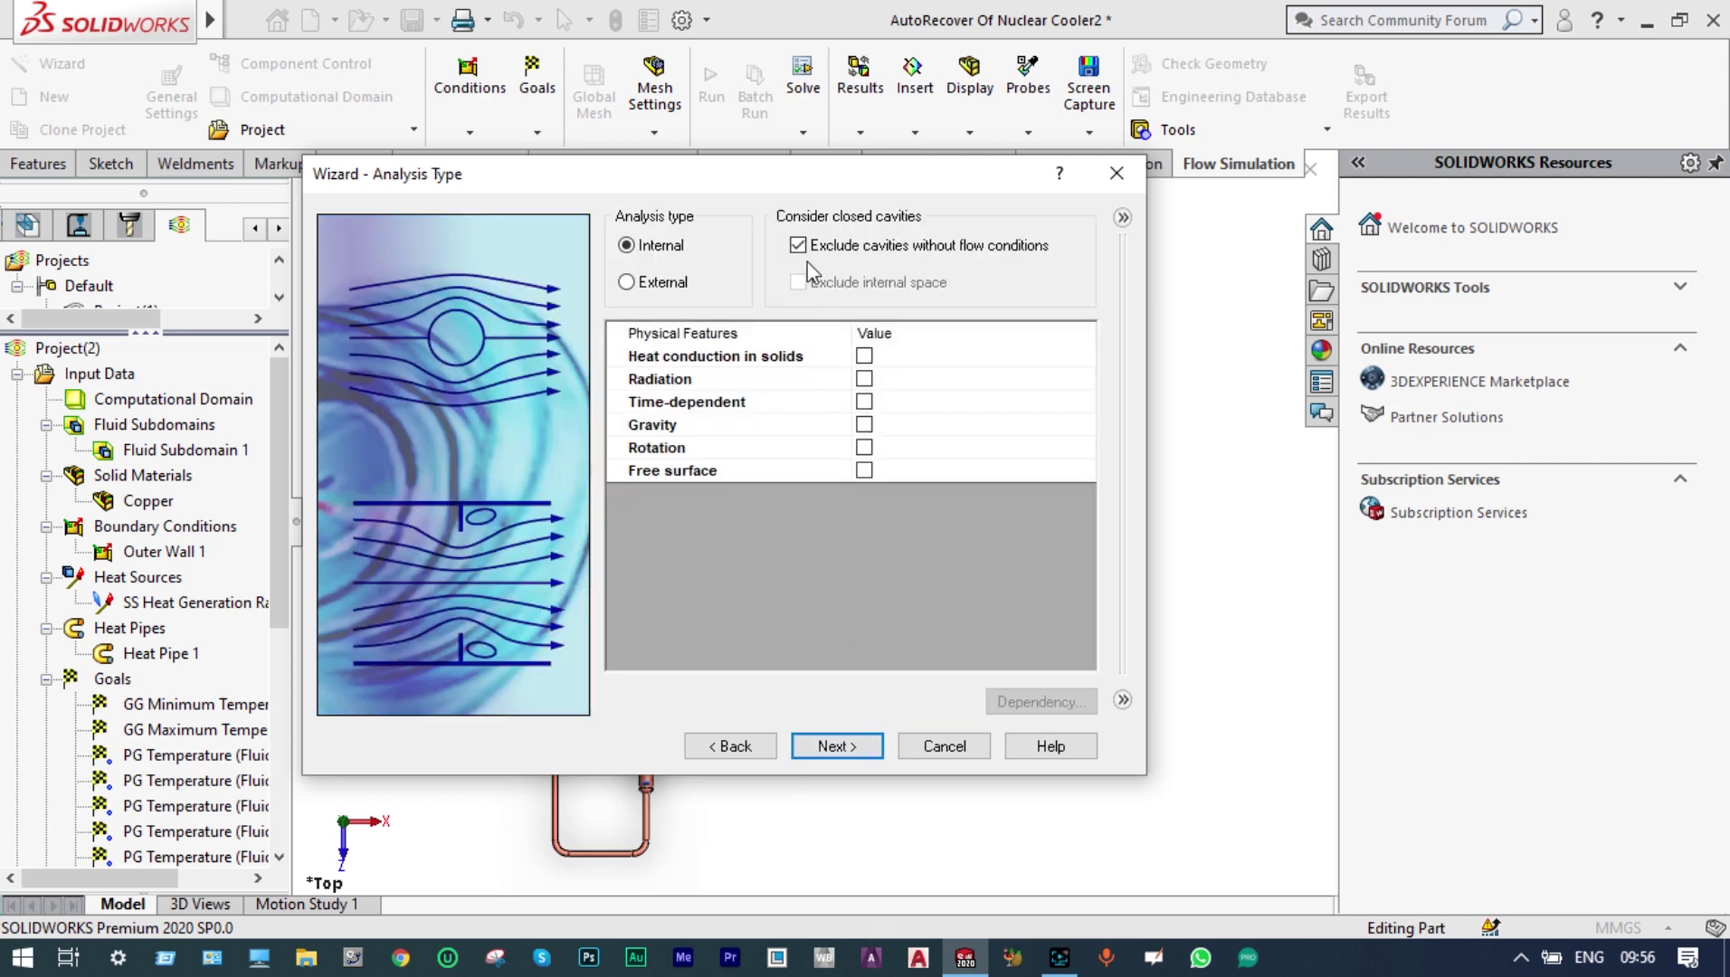
Step: Set up the internal analysis to keep cavities without flow conditions and include heat conduction in solids
{"action": "left_click", "coordinate": [798, 246]}
{"action": "left_click", "coordinate": [865, 357]}
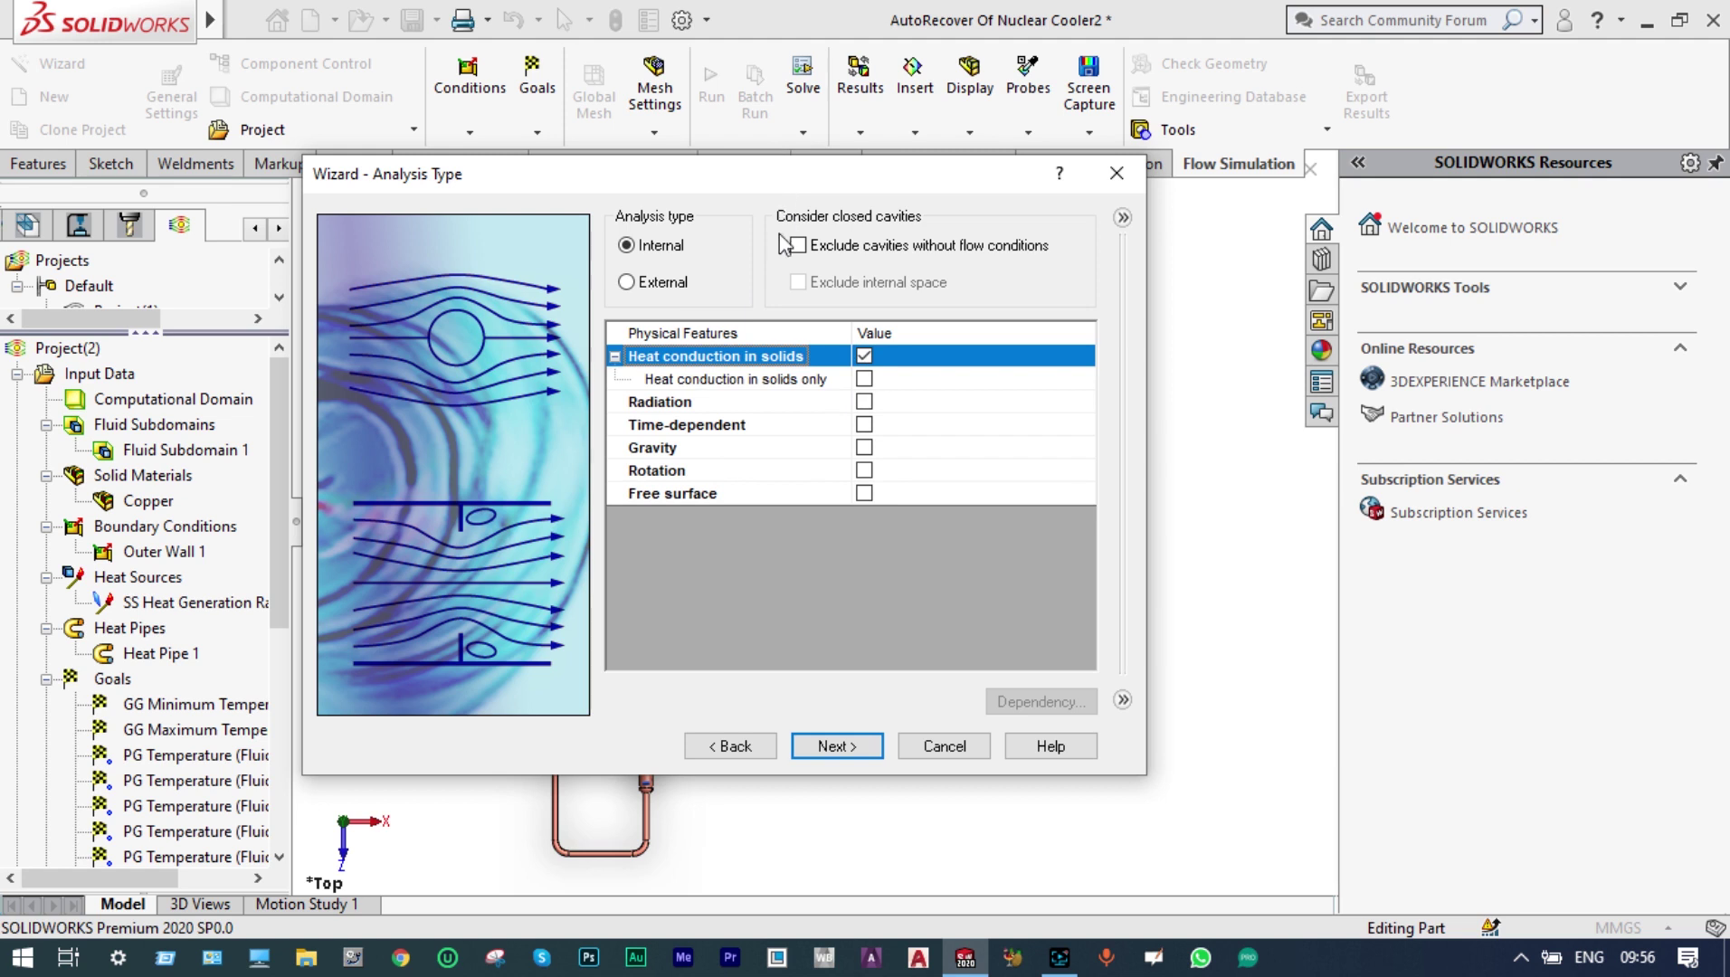
{"action": "left_click", "coordinate": [835, 744]}
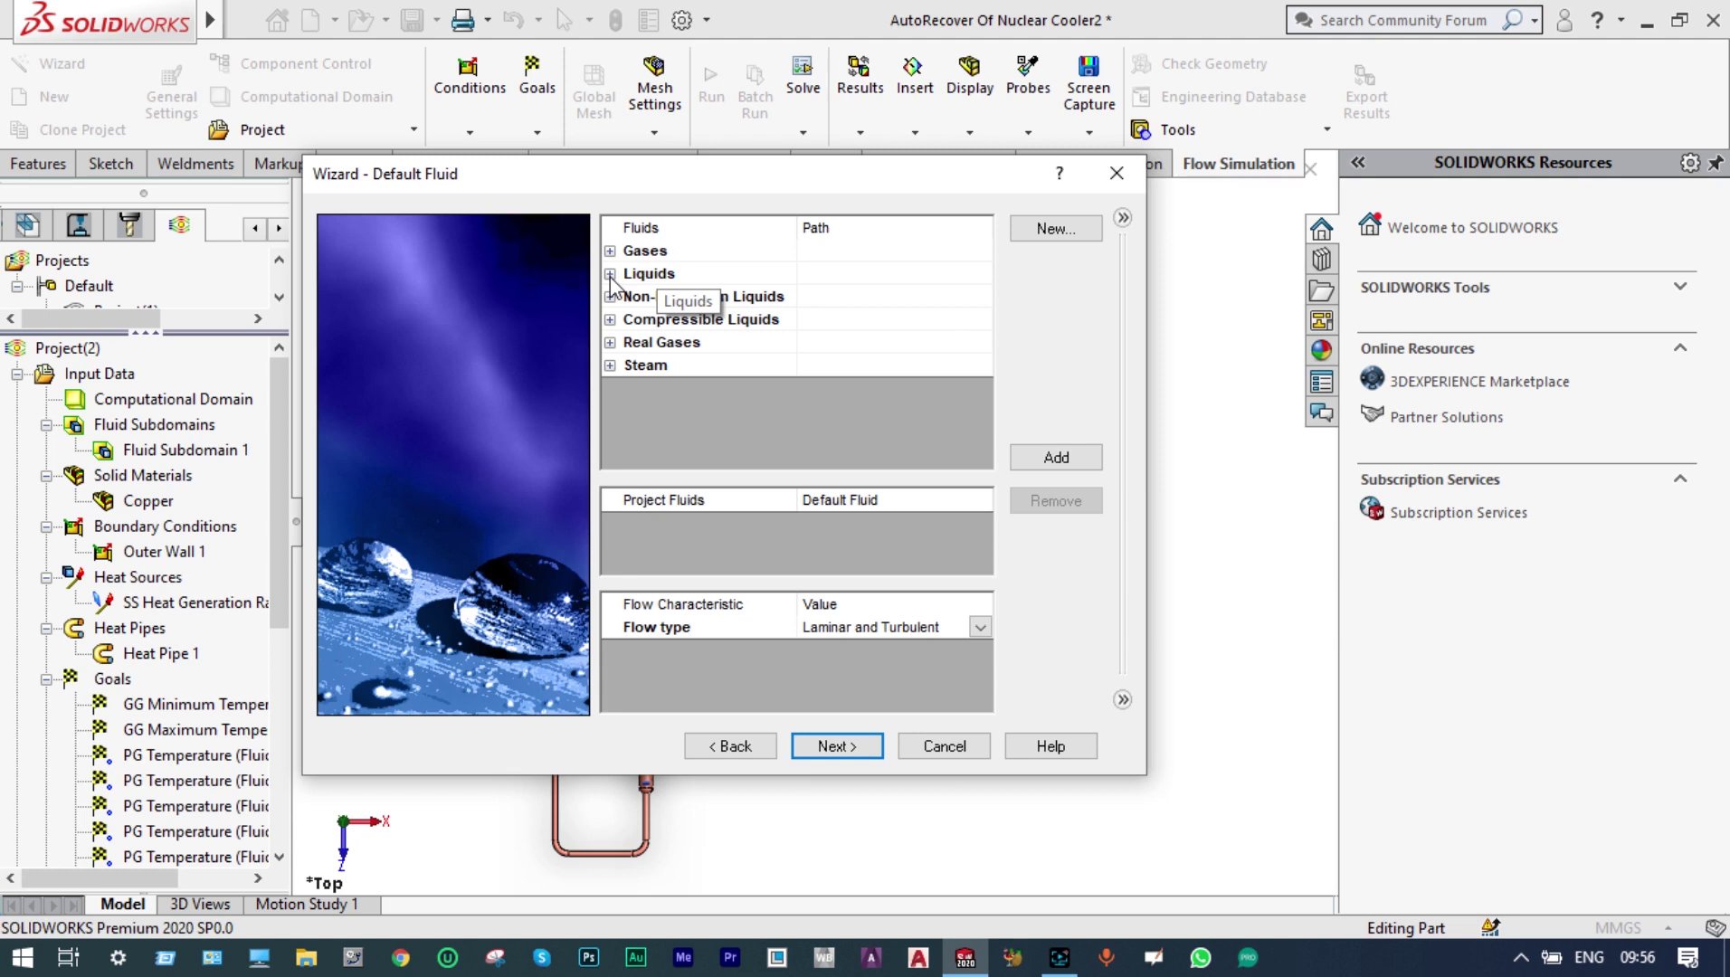
Step: Add pre-defined liquid water as the project's default fluid
{"action": "left_click", "coordinate": [610, 275]}
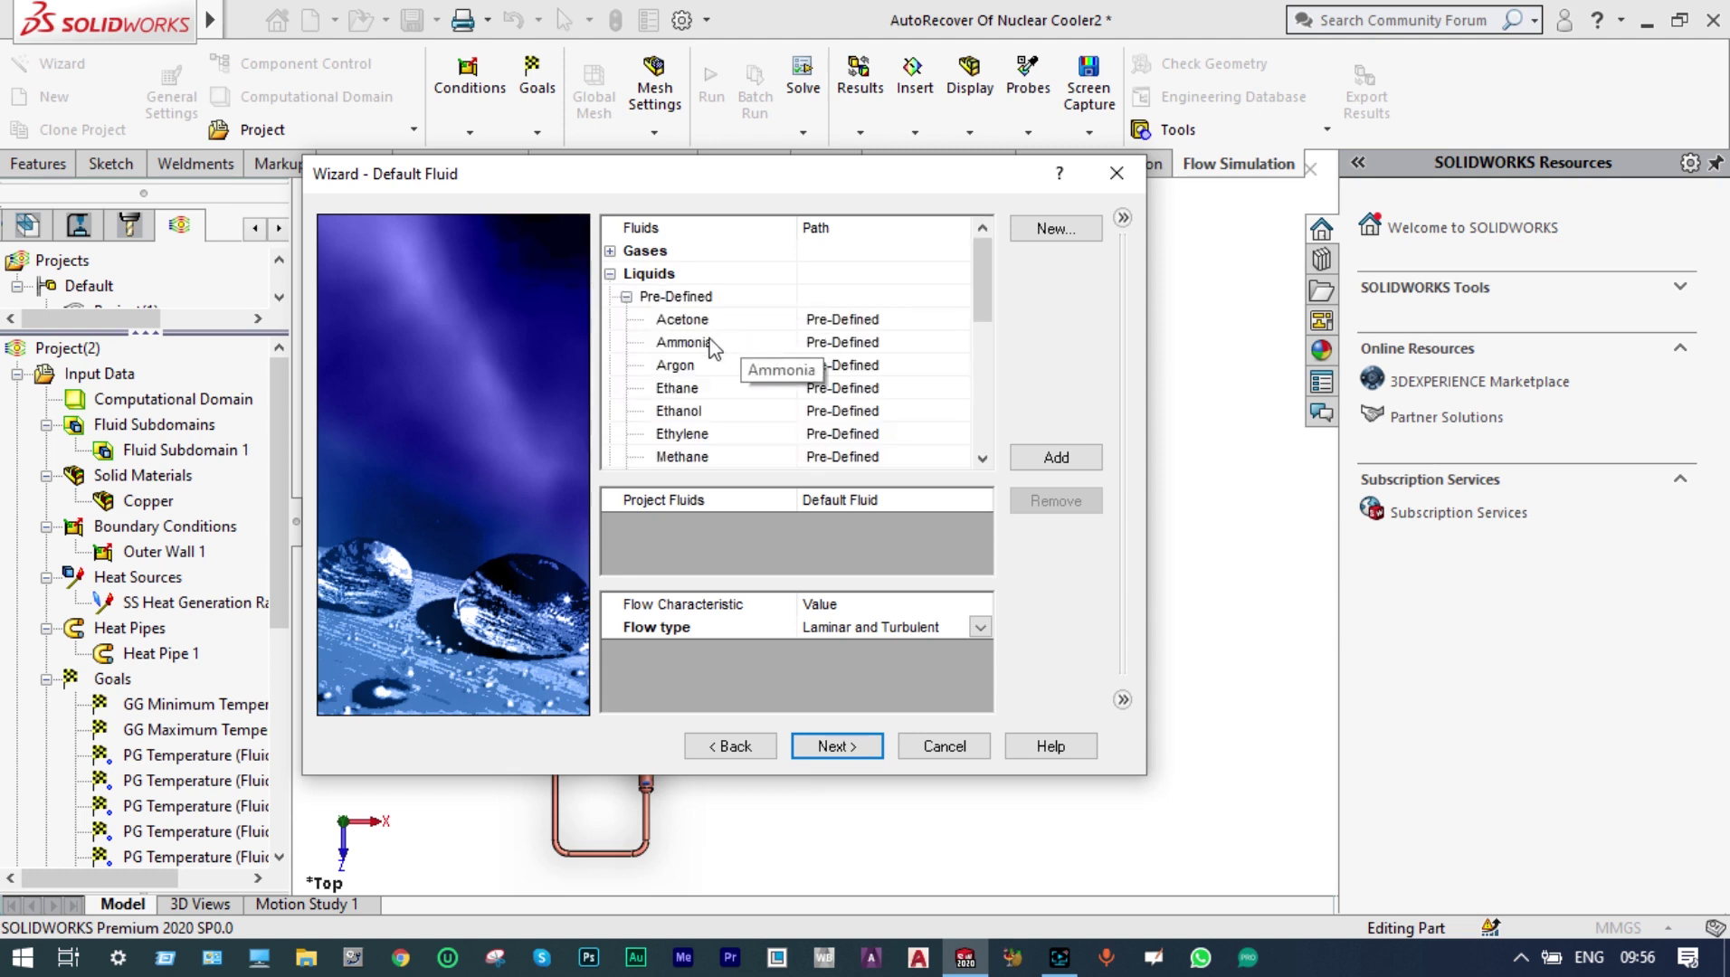
{"action": "scroll", "coordinate": [717, 412], "scroll_direction": "down", "scroll_amount": 4}
{"action": "left_click", "coordinate": [706, 389]}
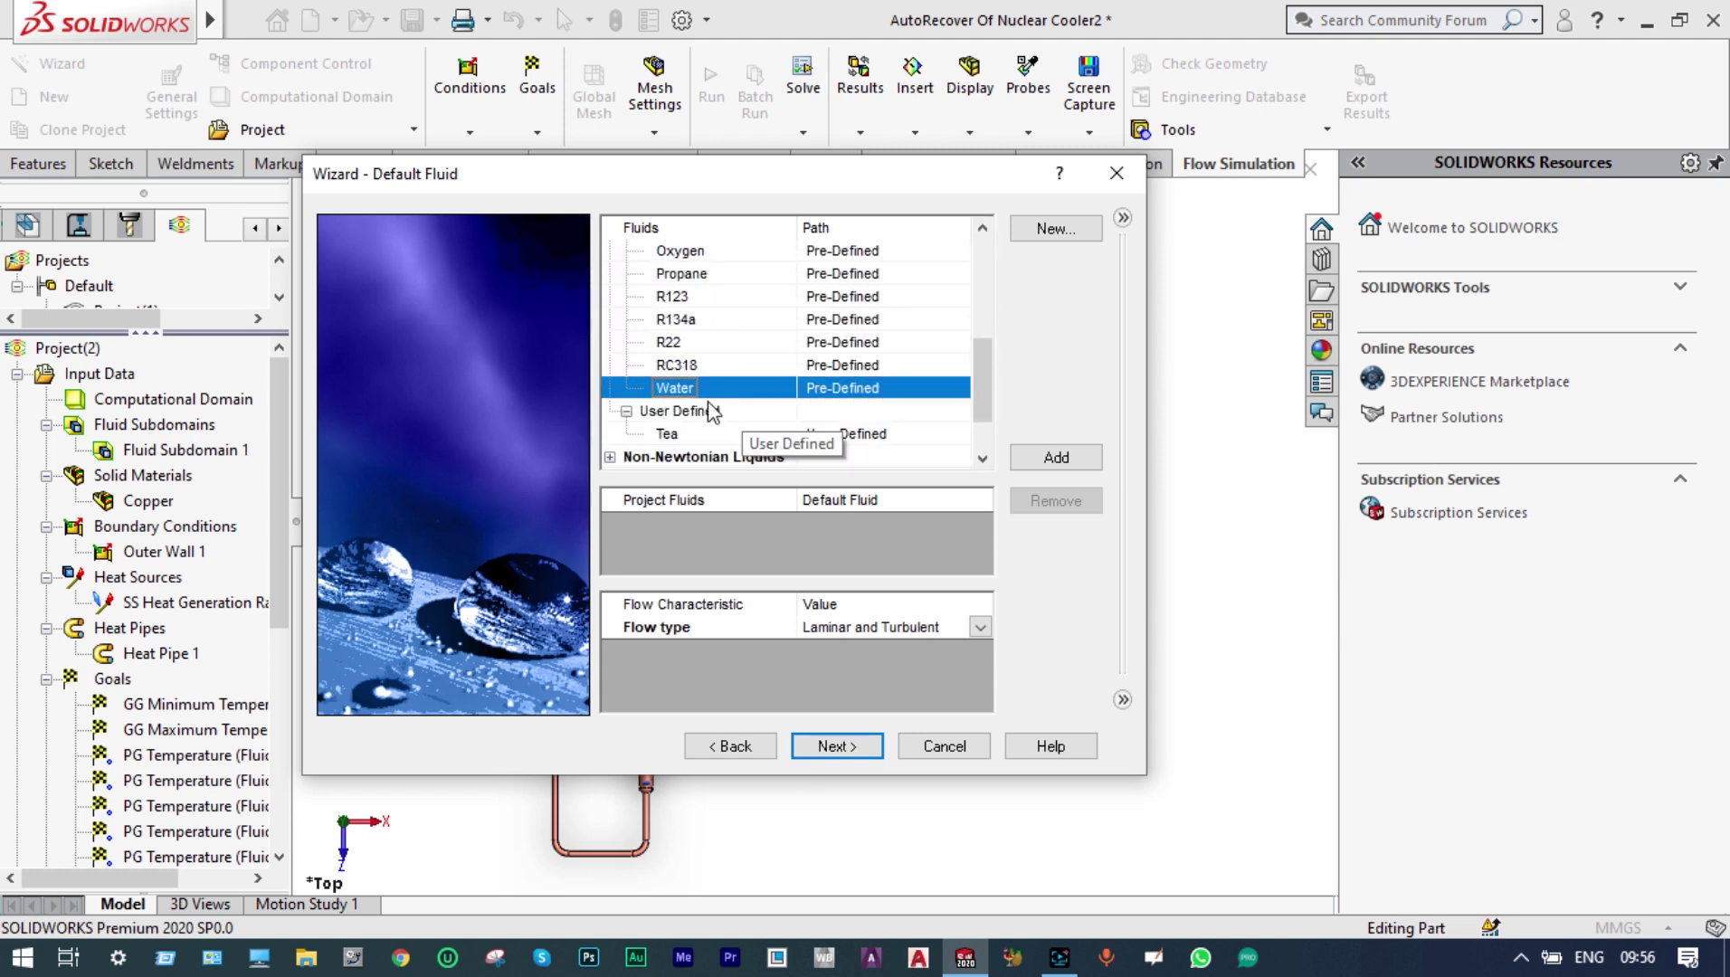
{"action": "double_click", "coordinate": [690, 396]}
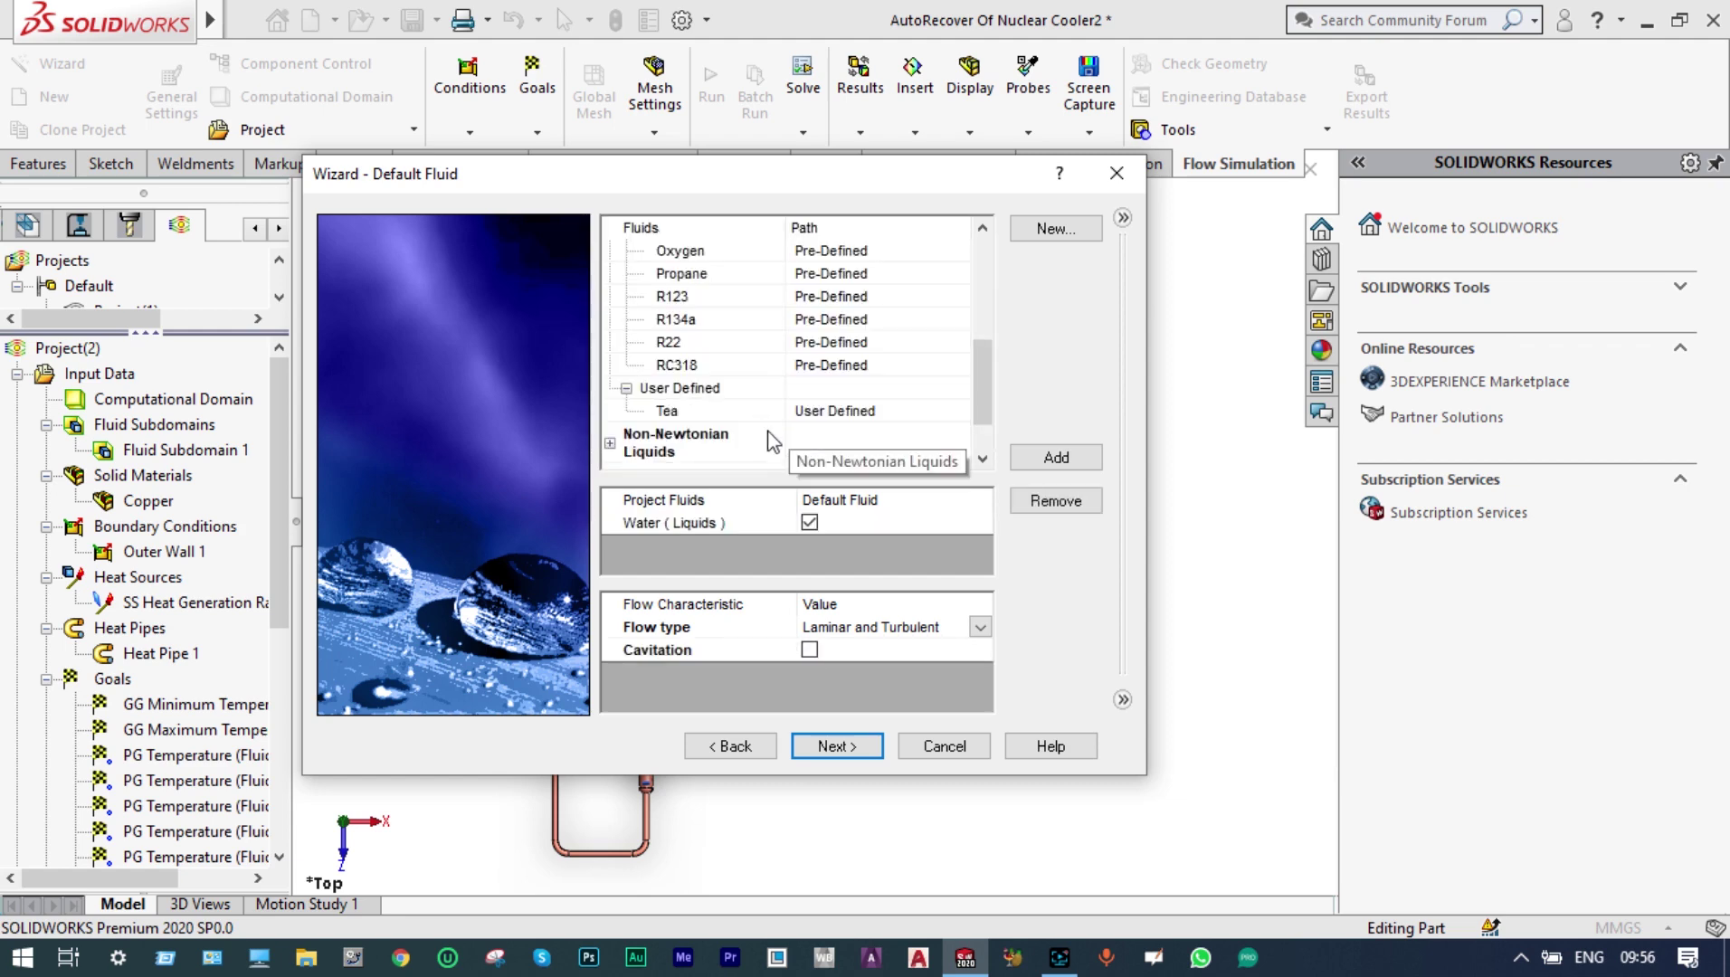
{"action": "left_click", "coordinate": [856, 754]}
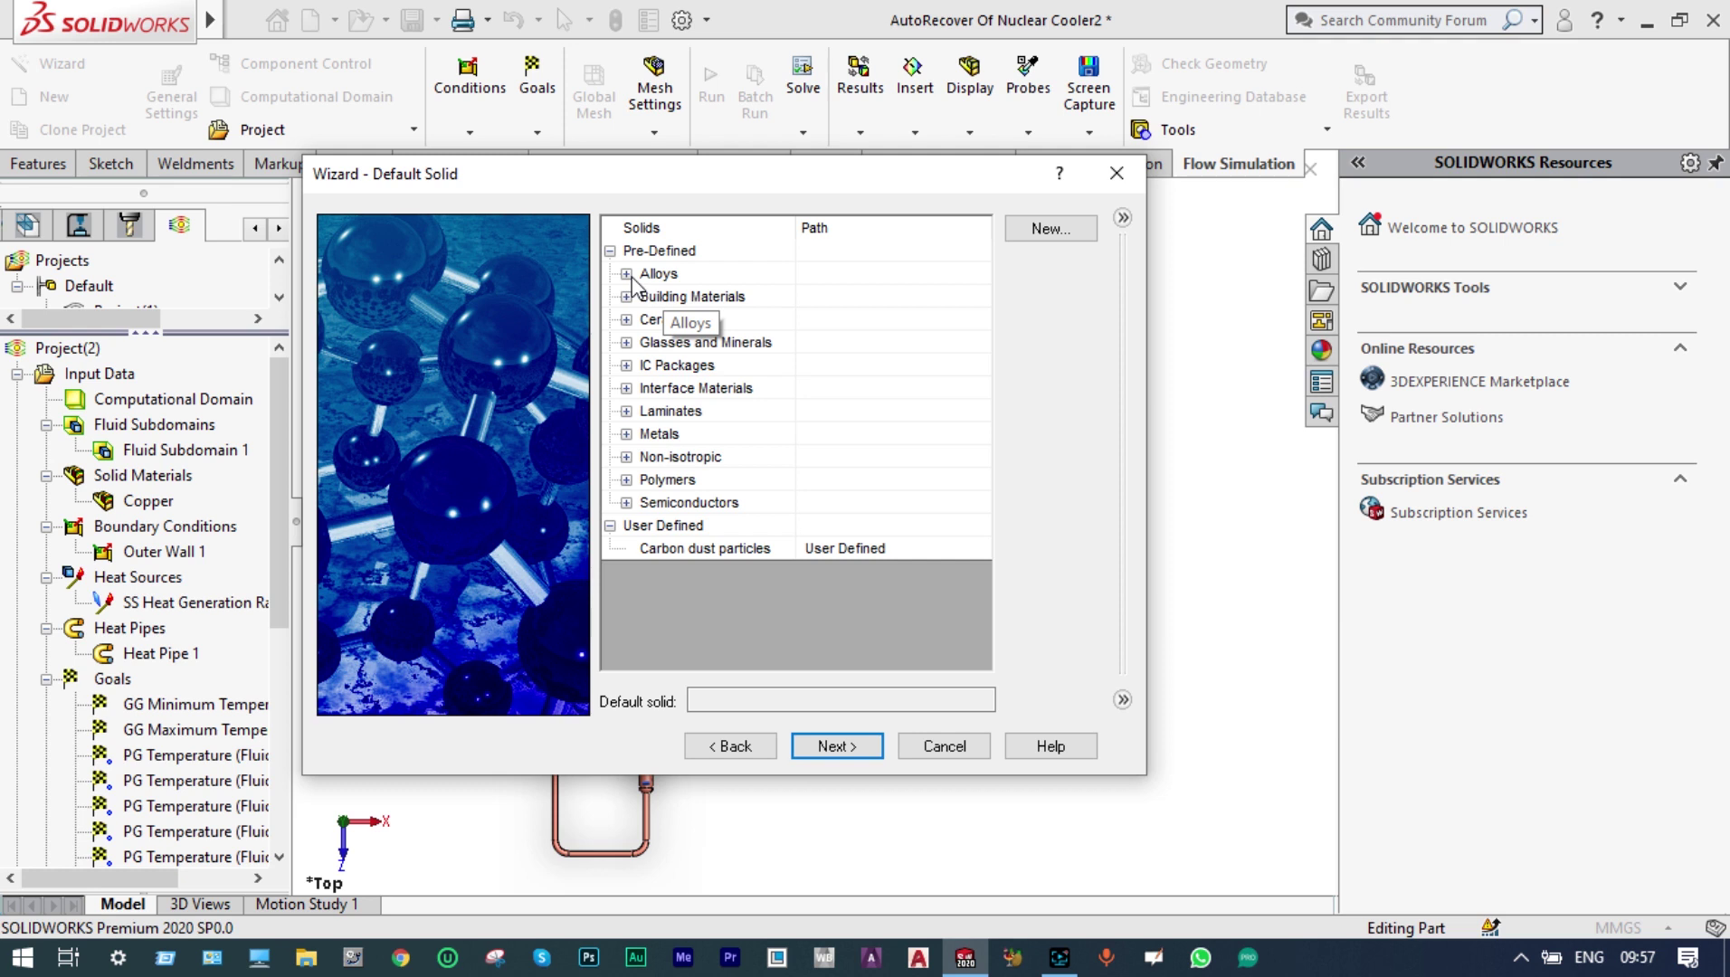
Step: Choose copper from the pre-defined metals as the default solid
{"action": "left_click", "coordinate": [626, 435]}
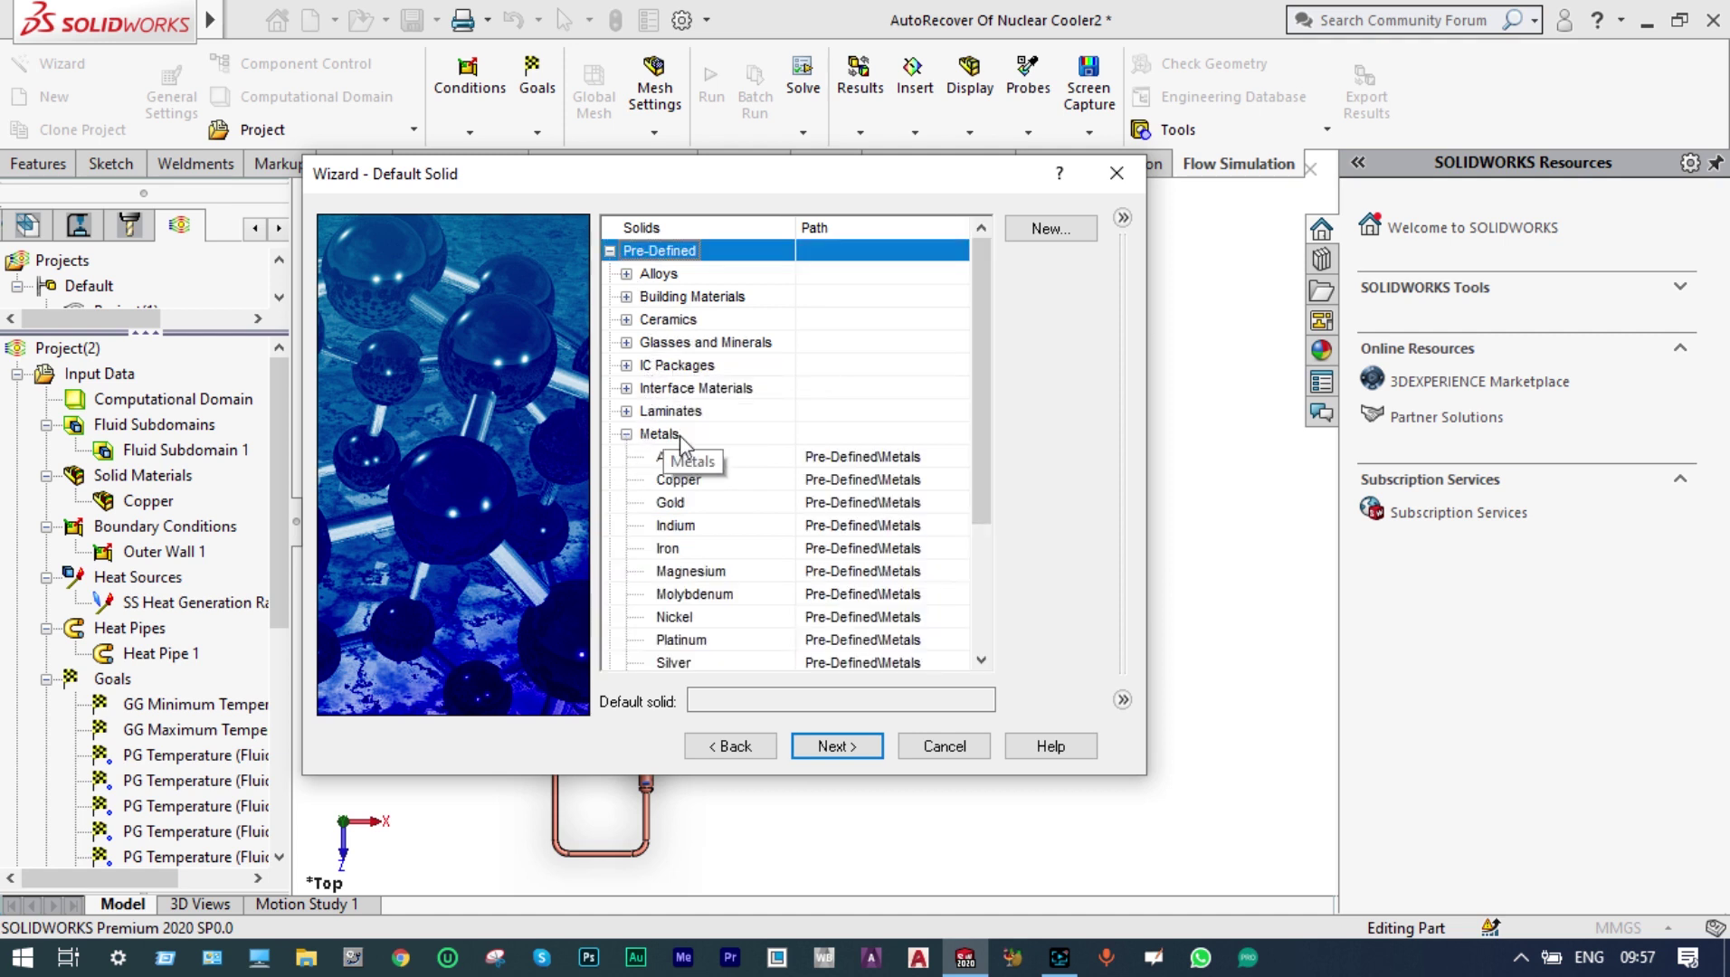
{"action": "left_click", "coordinate": [692, 489]}
{"action": "double_click", "coordinate": [691, 489]}
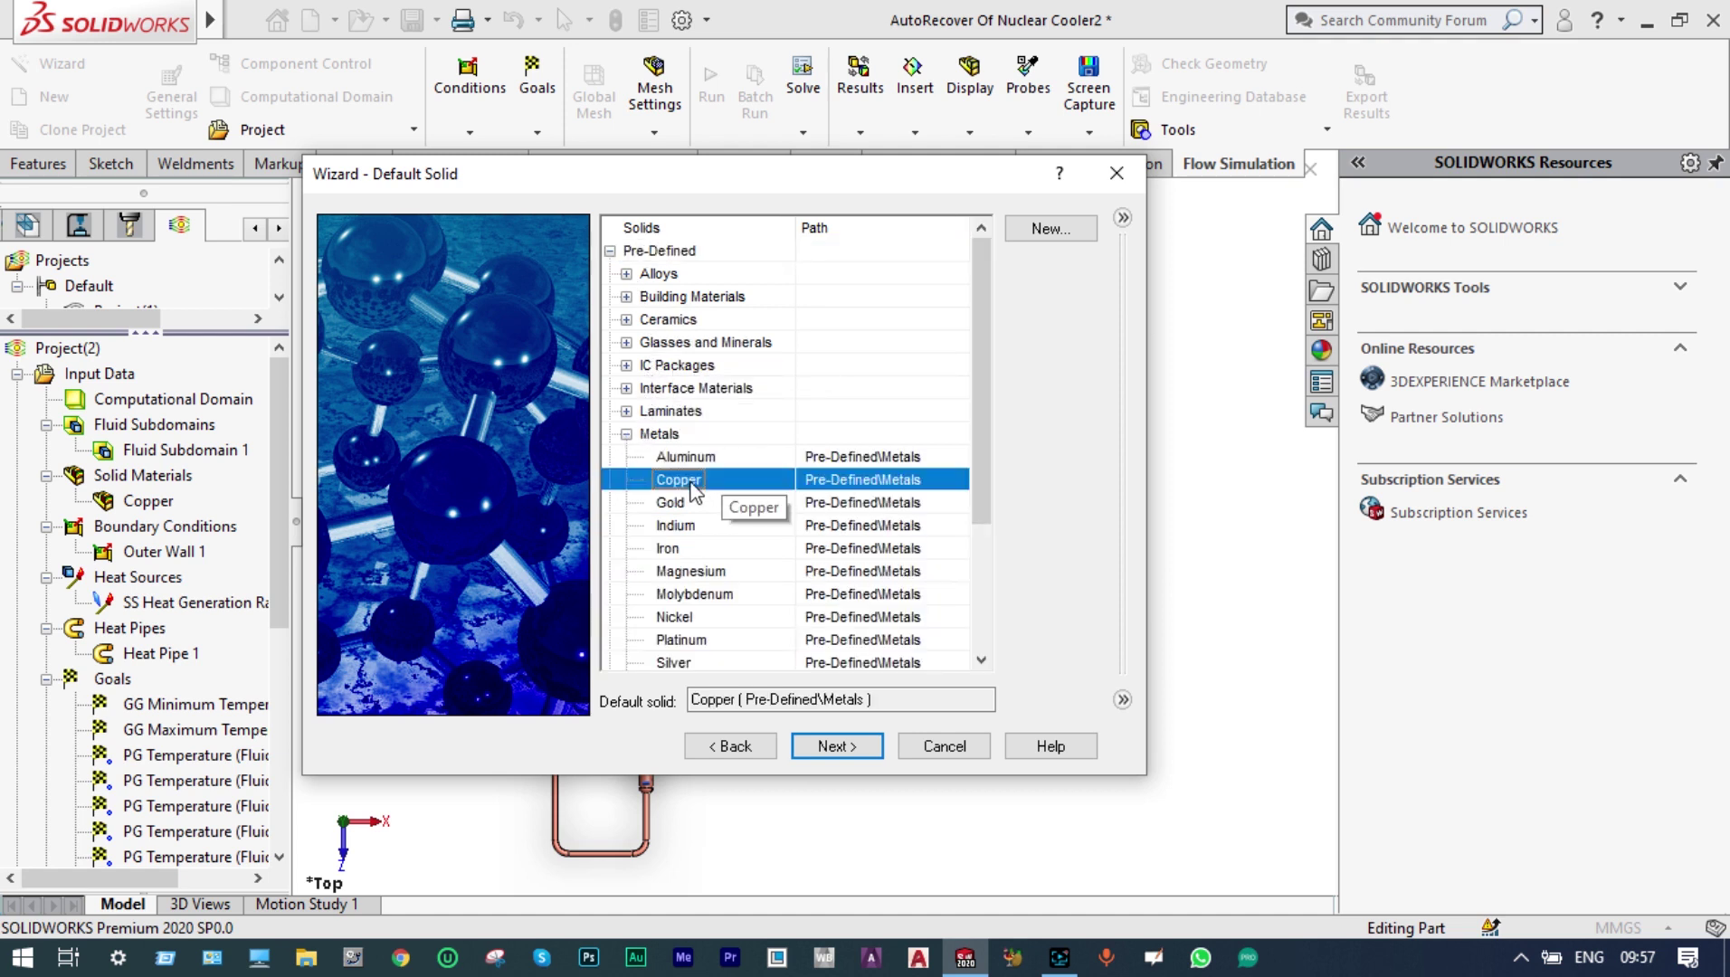
{"action": "left_click", "coordinate": [840, 747]}
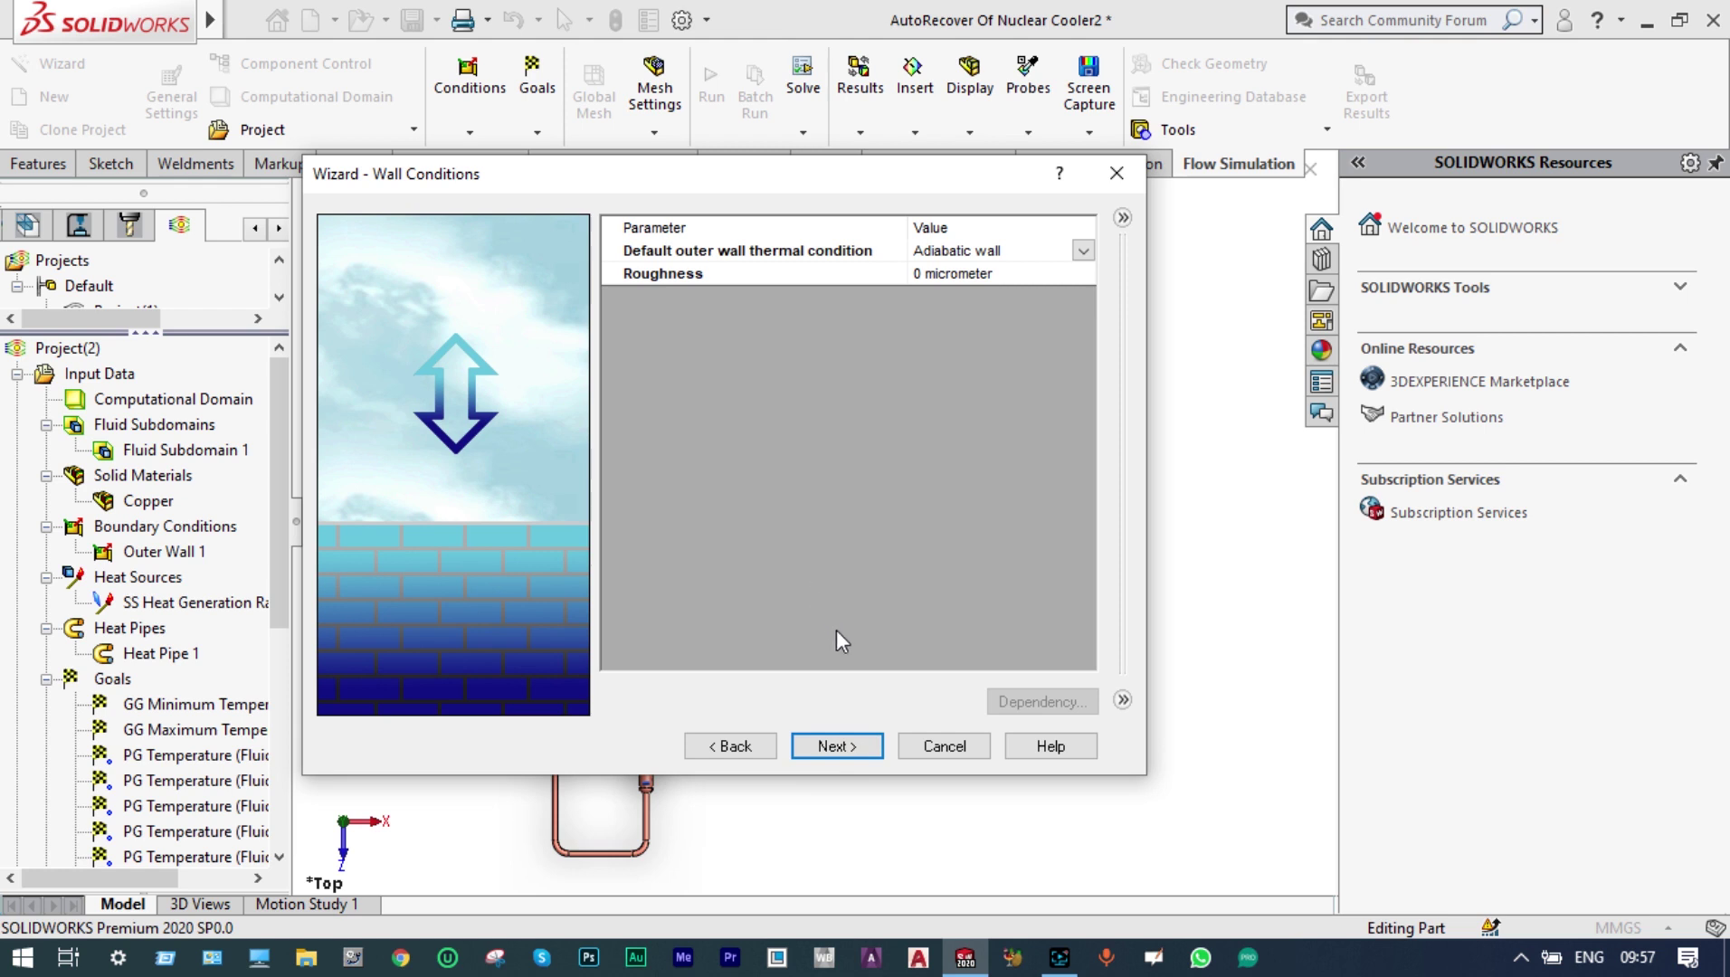
Step: Accept the adiabatic outer wall condition and set the initial fluid temperature to 20 °C
{"action": "left_click", "coordinate": [851, 750]}
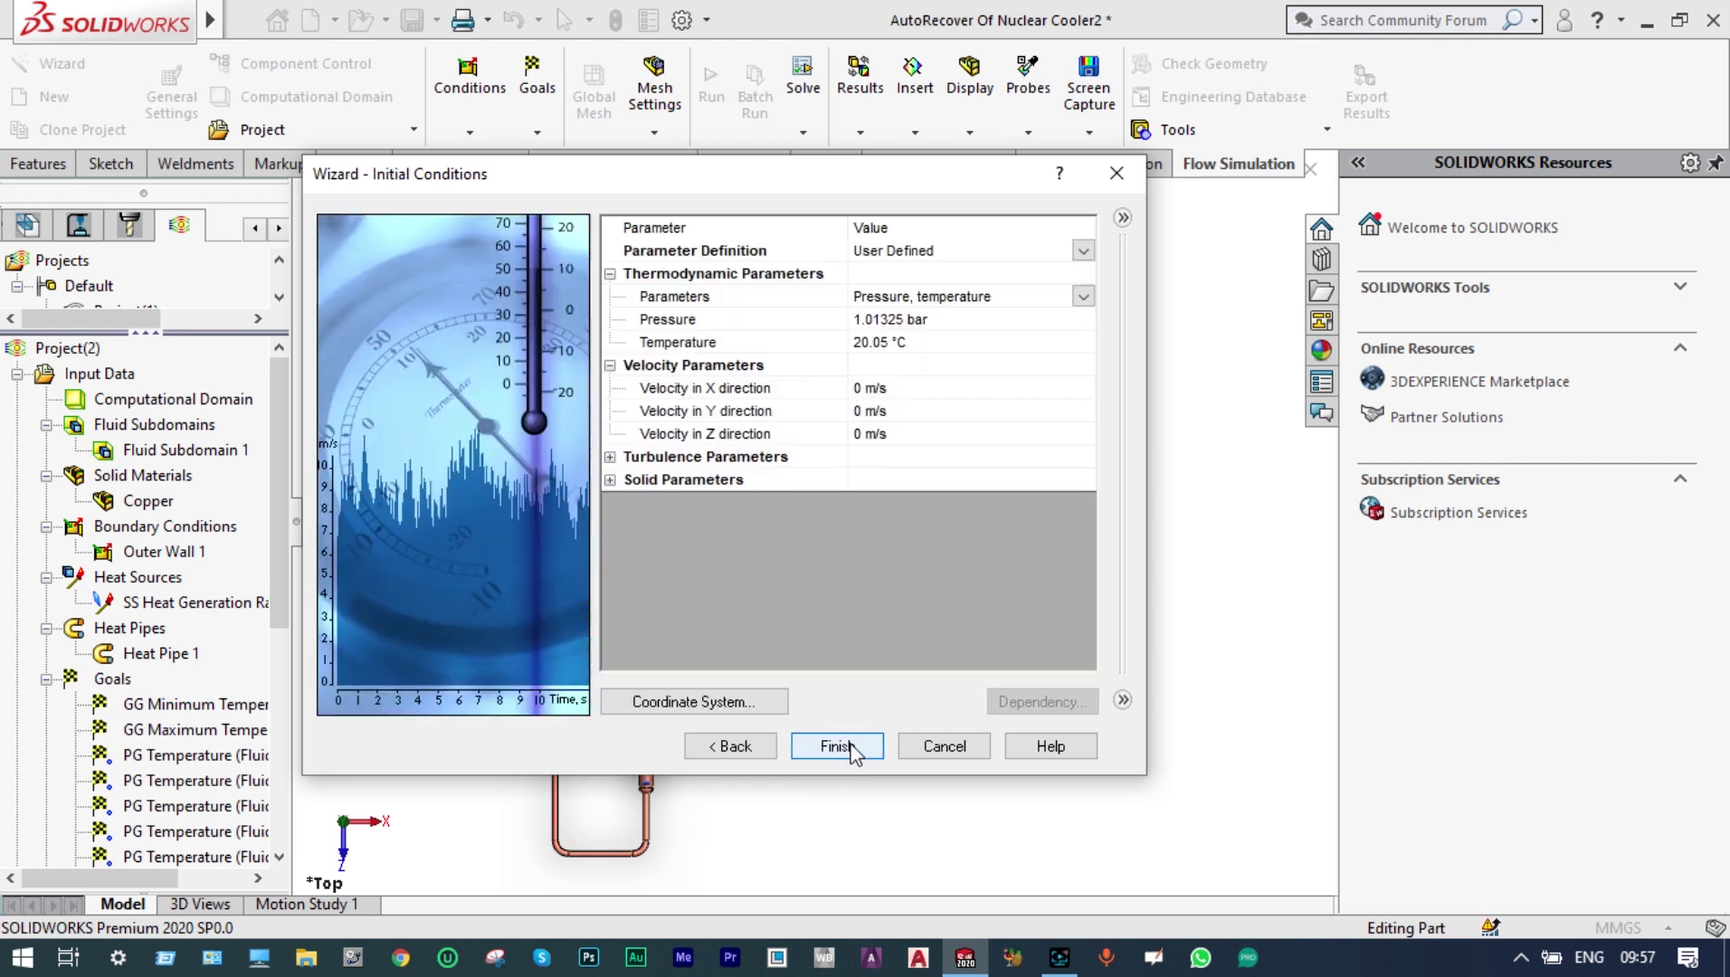
{"action": "left_click", "coordinate": [891, 342]}
{"action": "left_click", "coordinate": [891, 340]}
{"action": "key", "text": "BackSpace"}
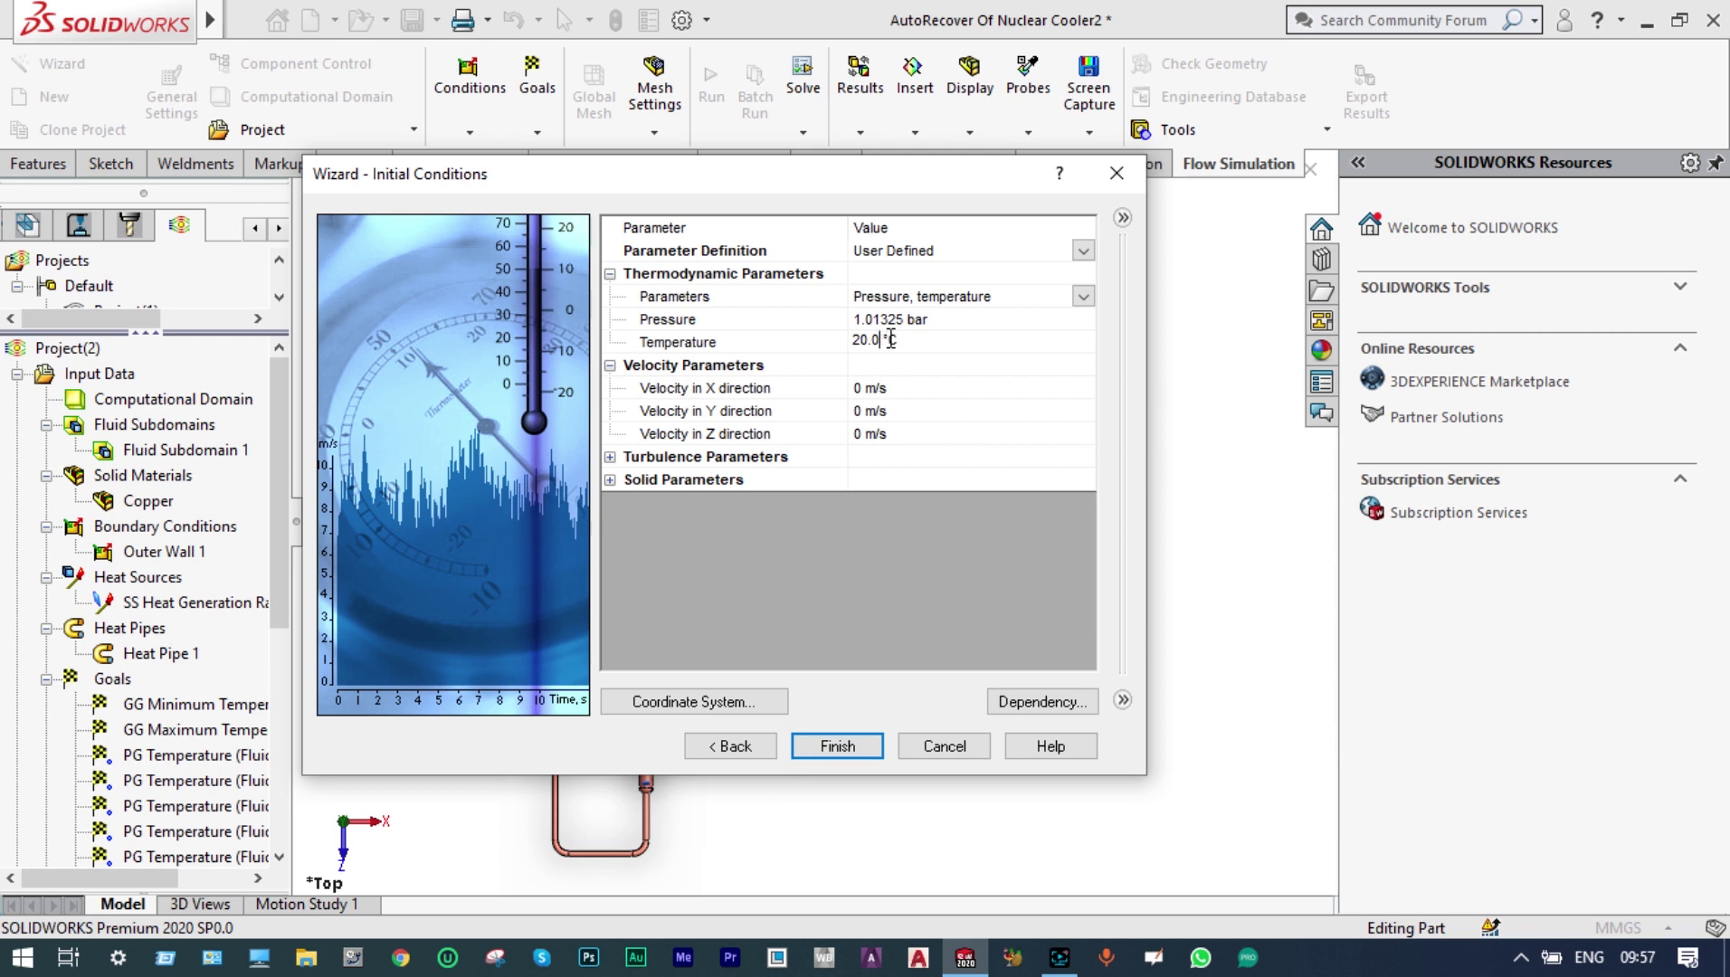
Step: Set the initial solid temperature to 20 °C and finish the project wizard
{"action": "left_click", "coordinate": [611, 480]}
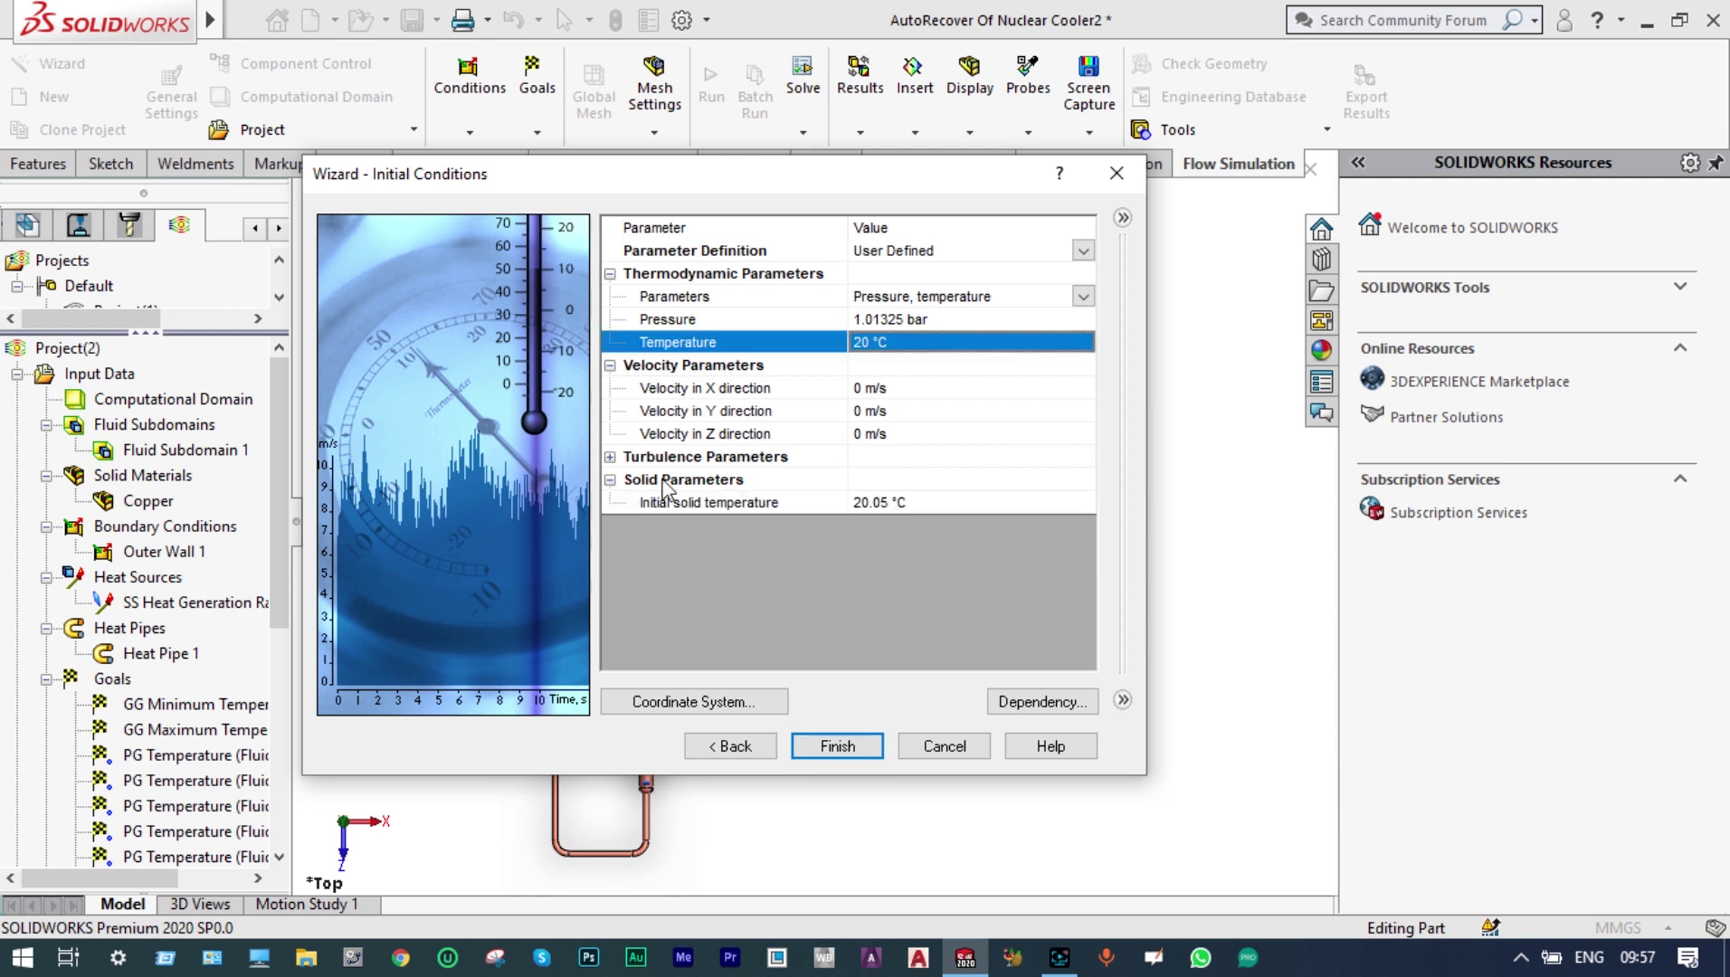
{"action": "left_click", "coordinate": [887, 503]}
{"action": "key", "text": "Delete"}
{"action": "key", "text": "Delete"}
{"action": "key", "text": "Delete"}
{"action": "key", "text": "Delete"}
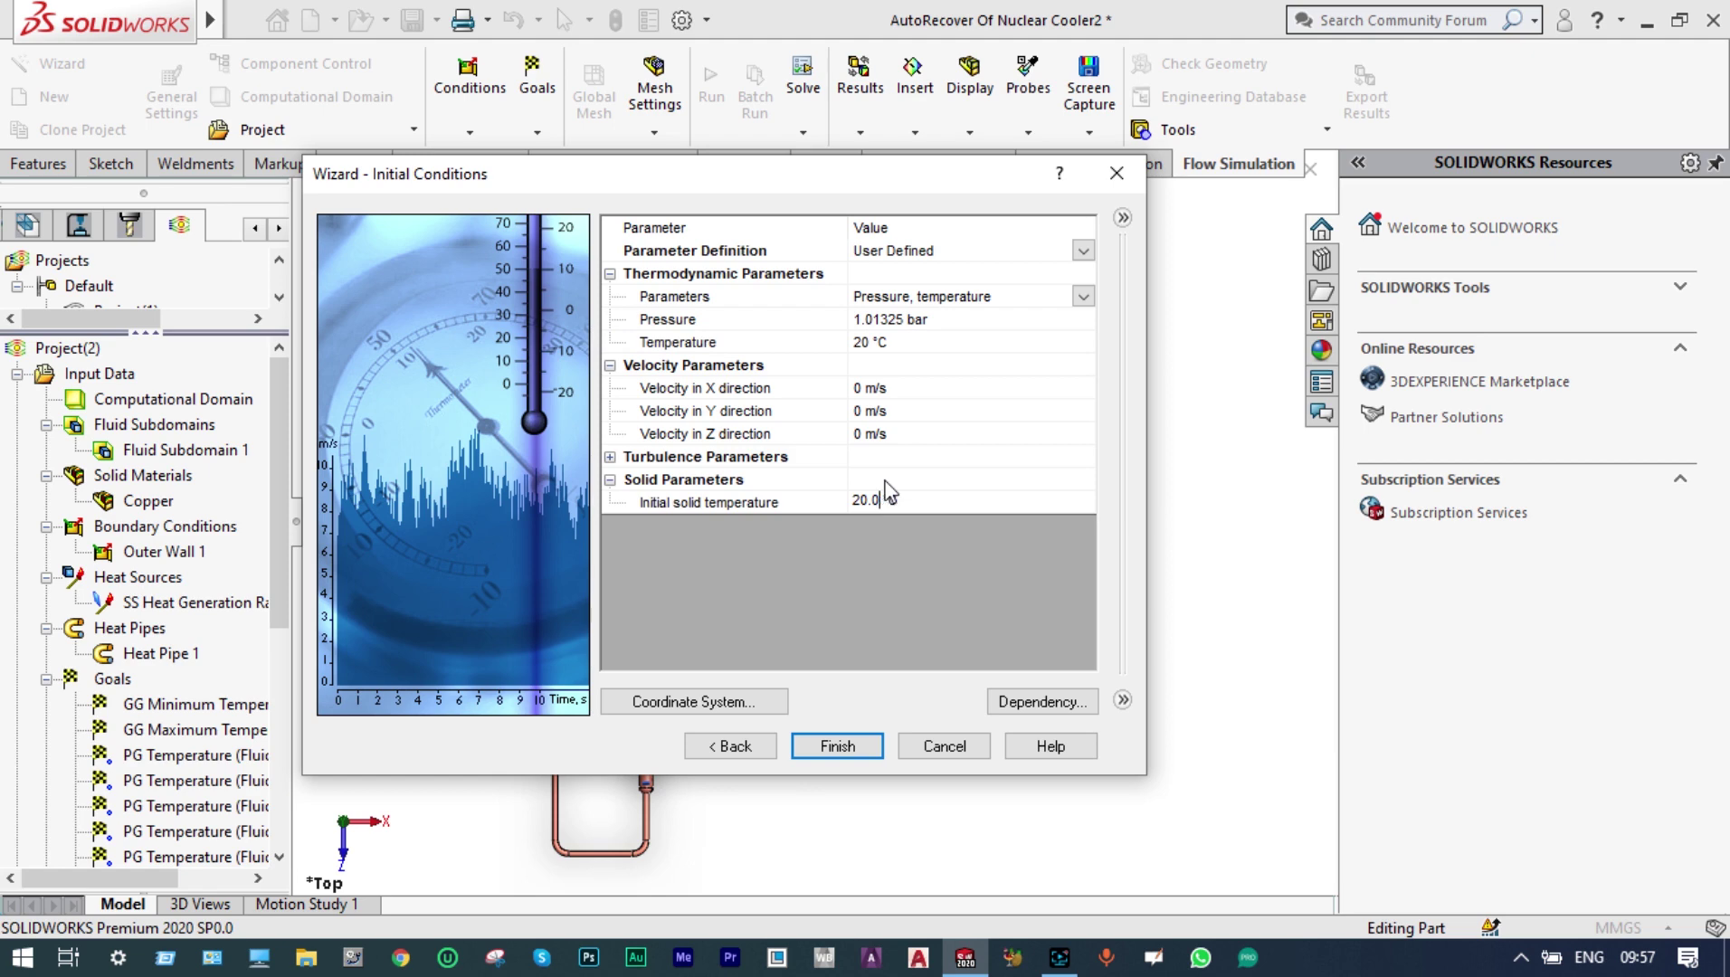
{"action": "left_click", "coordinate": [837, 747]}
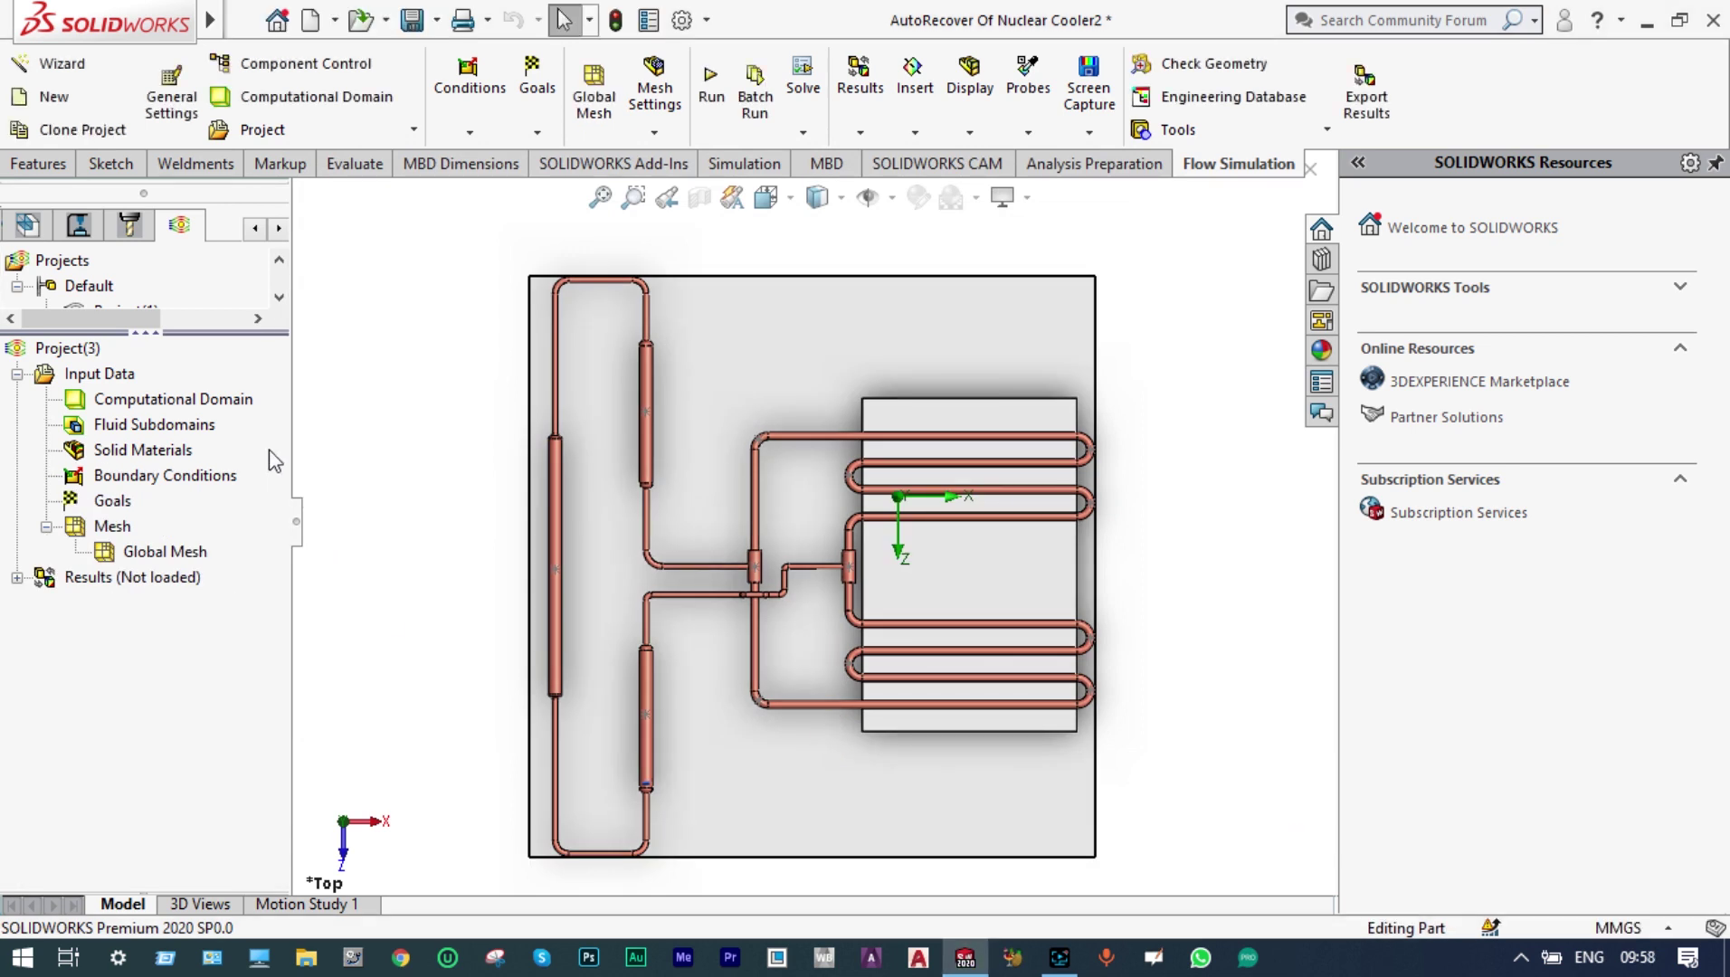
Step: Hide the computational domain and insert a water fluid subdomain on the inner Shell2 face behind the long vertical pipe's outer surface
{"action": "right_click", "coordinate": [237, 404]}
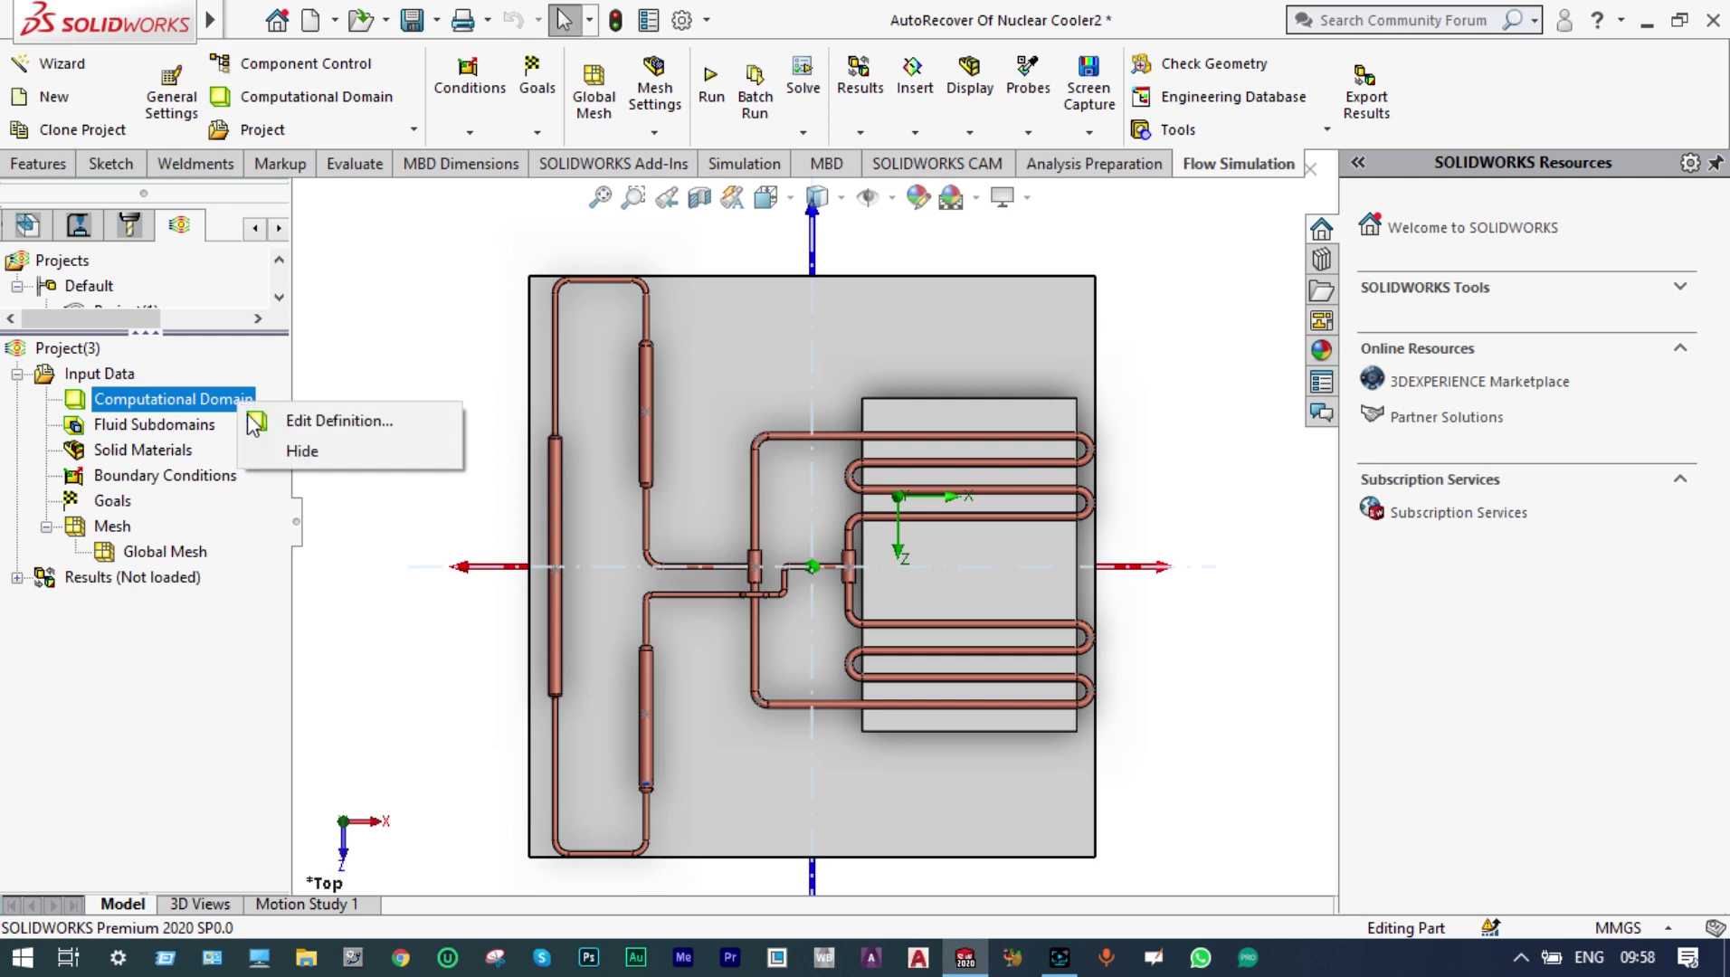
{"action": "left_click", "coordinate": [270, 450]}
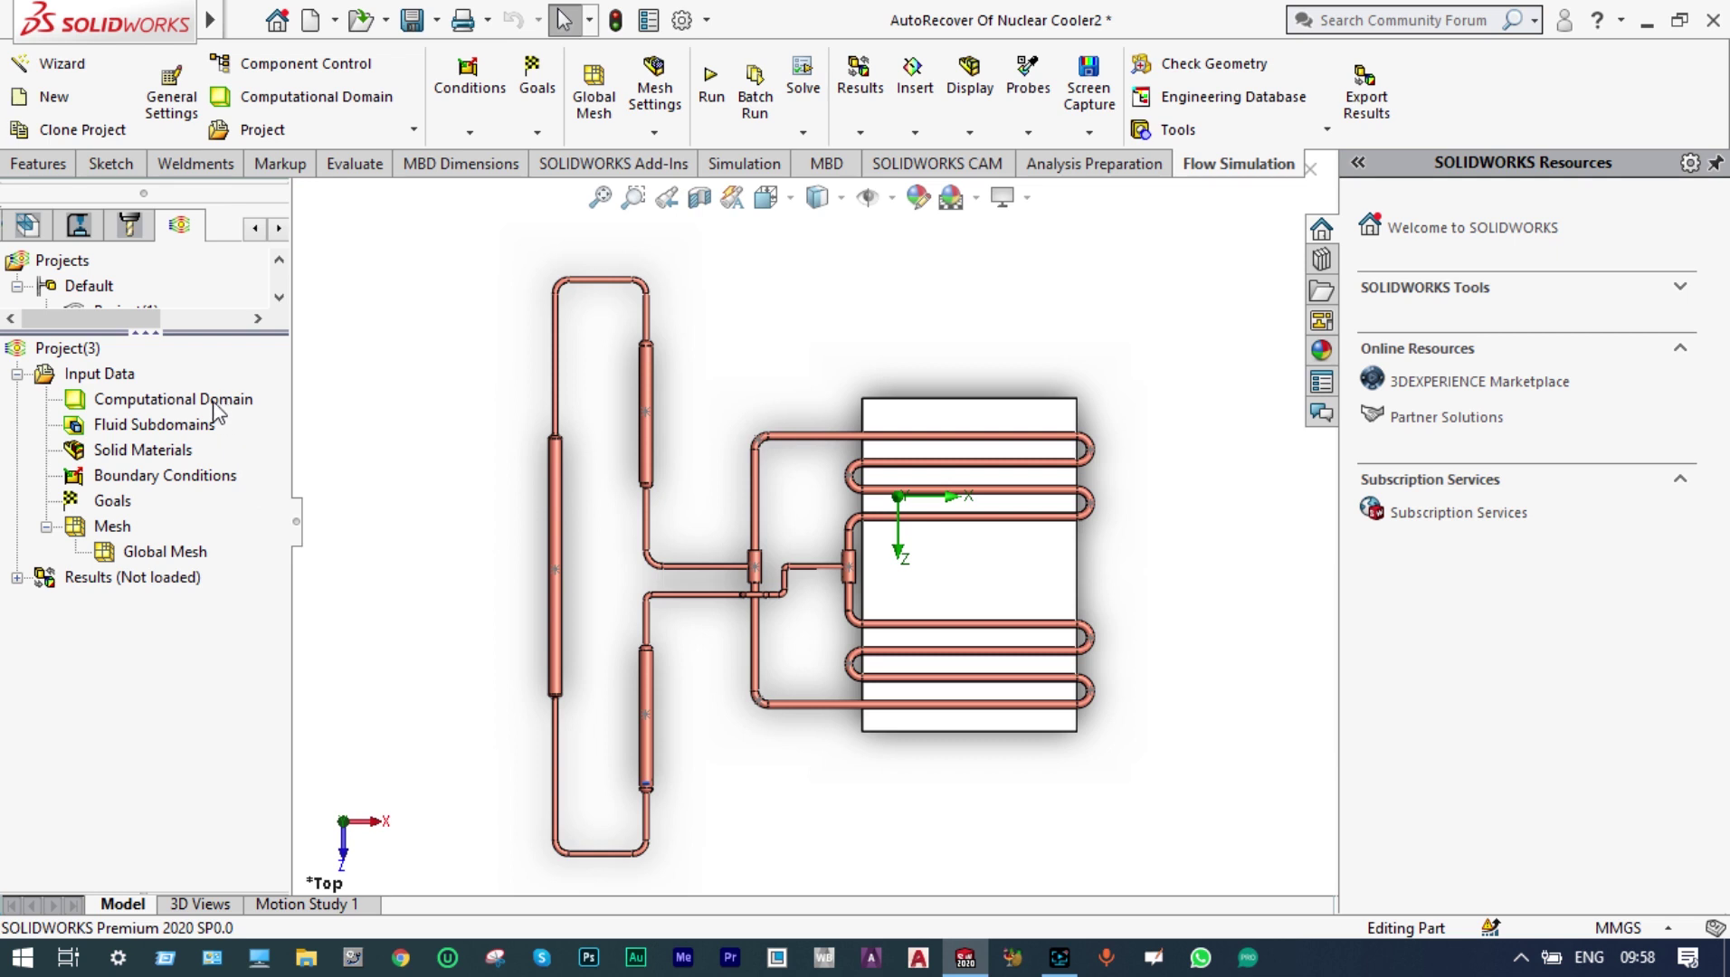
{"action": "left_click", "coordinate": [206, 433]}
{"action": "right_click", "coordinate": [206, 434]}
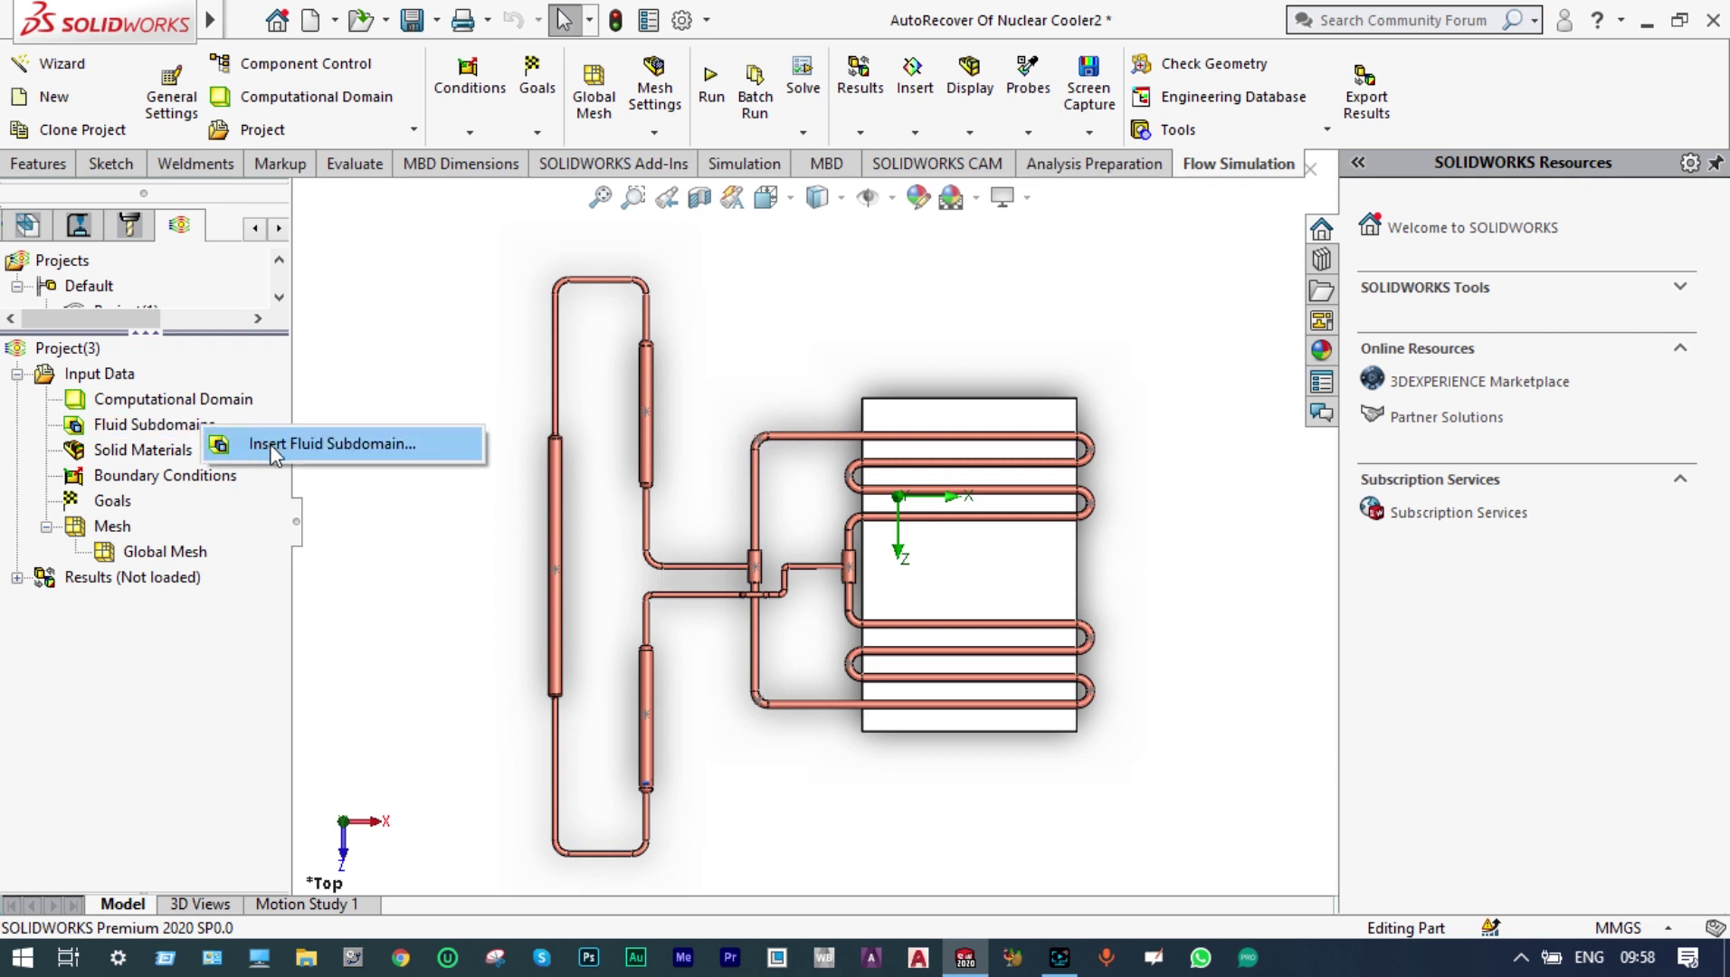
{"action": "left_click", "coordinate": [272, 447]}
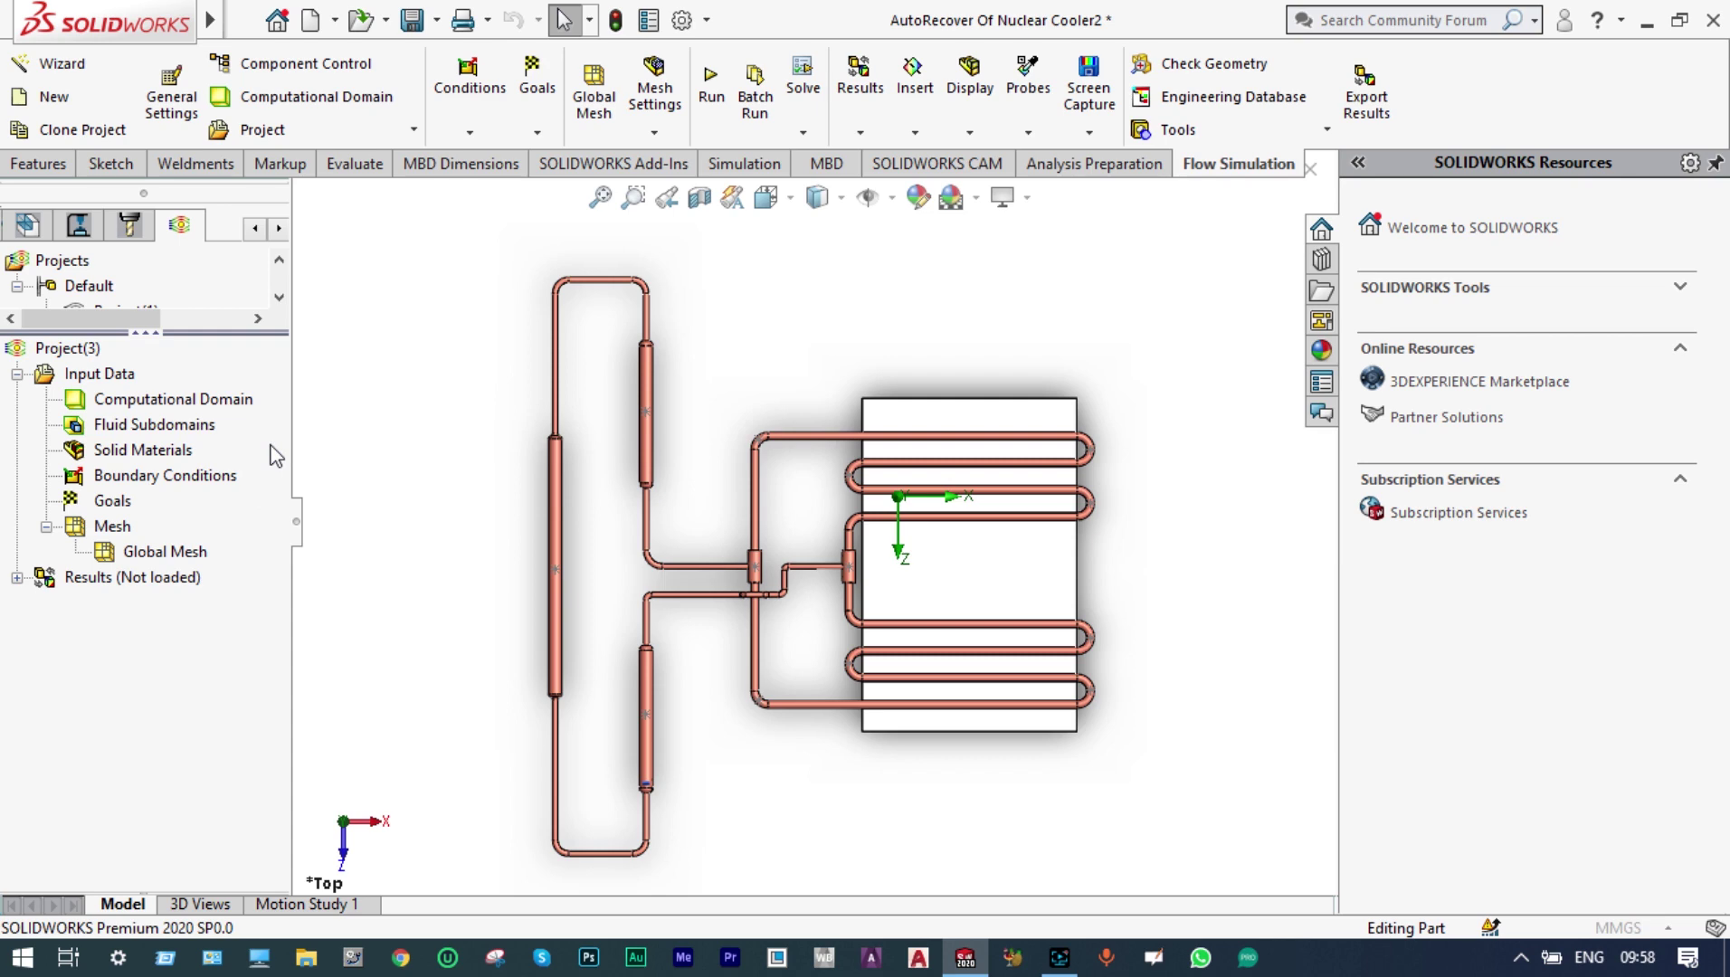
{"action": "scroll", "coordinate": [575, 497], "scroll_direction": "down", "scroll_amount": 3}
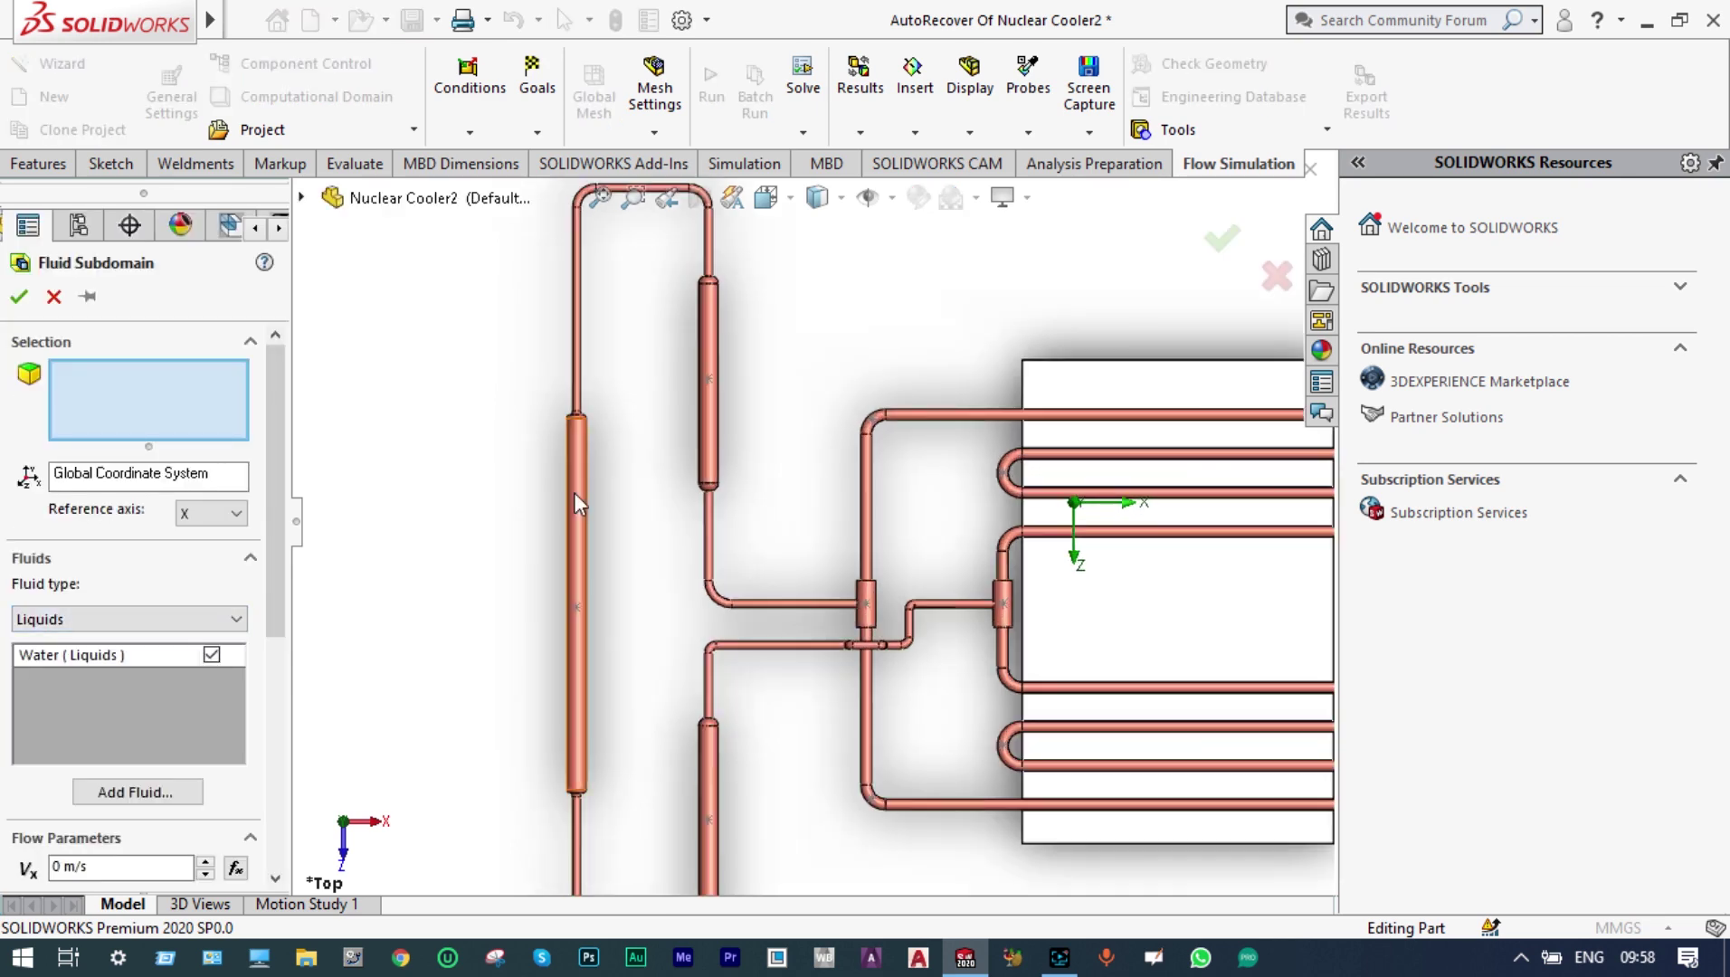
{"action": "scroll", "coordinate": [574, 494], "scroll_direction": "down", "scroll_amount": 2}
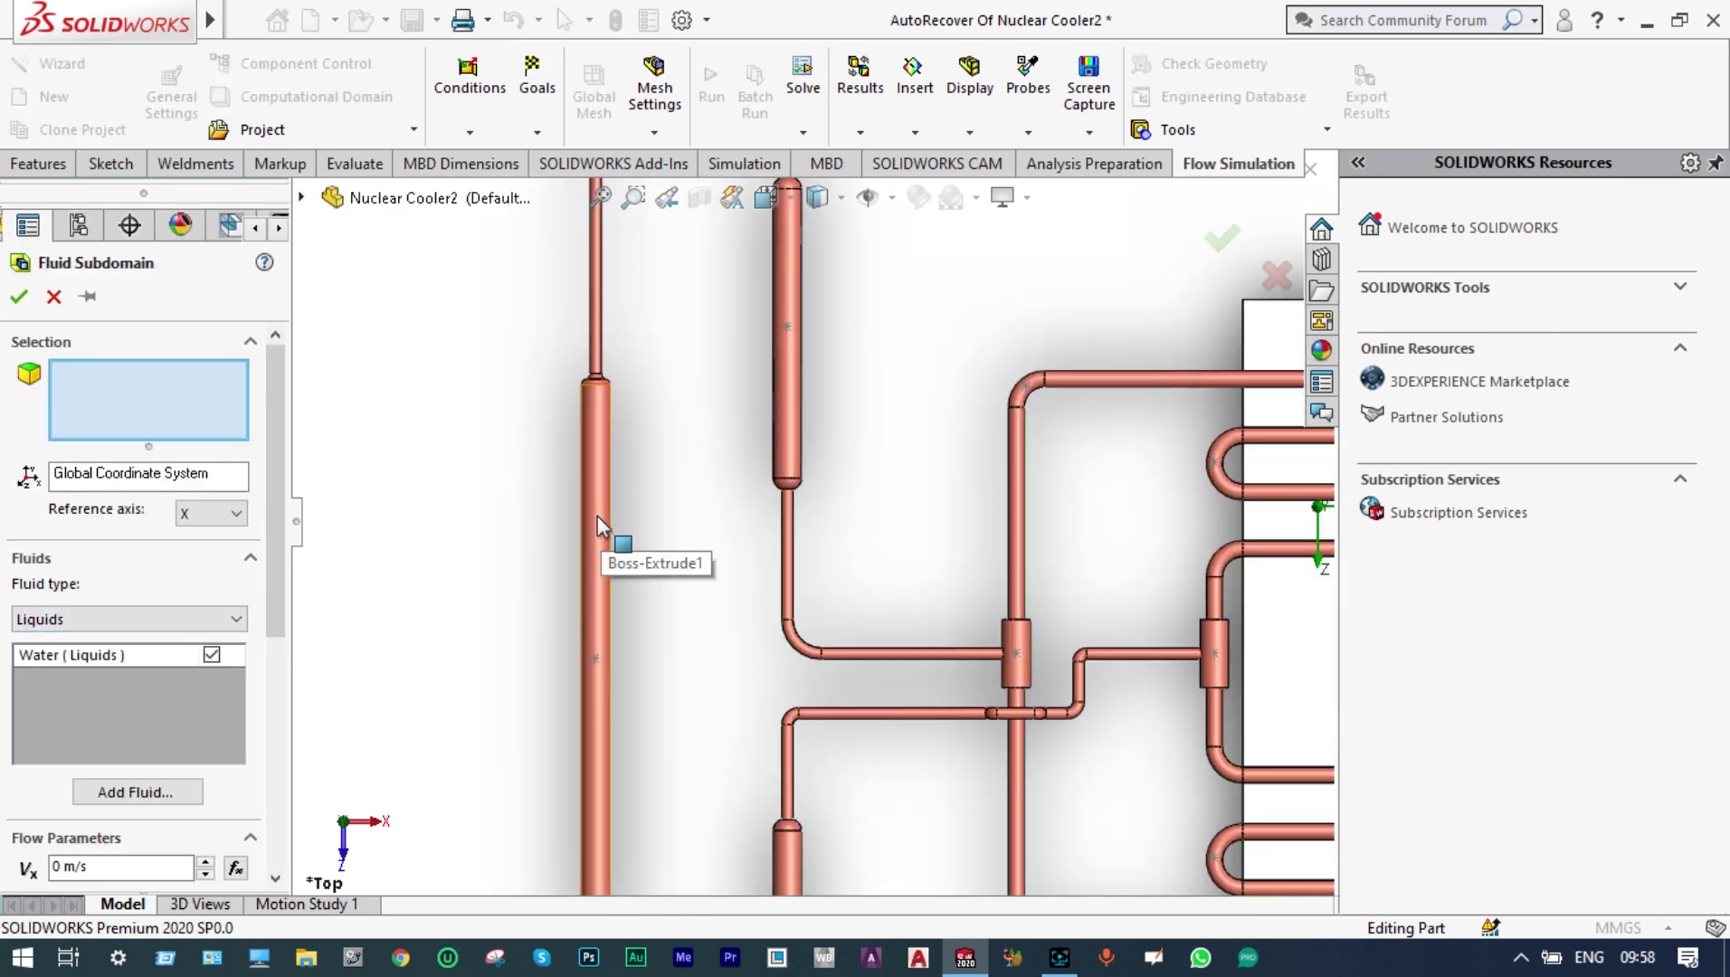
{"action": "right_click", "coordinate": [598, 517]}
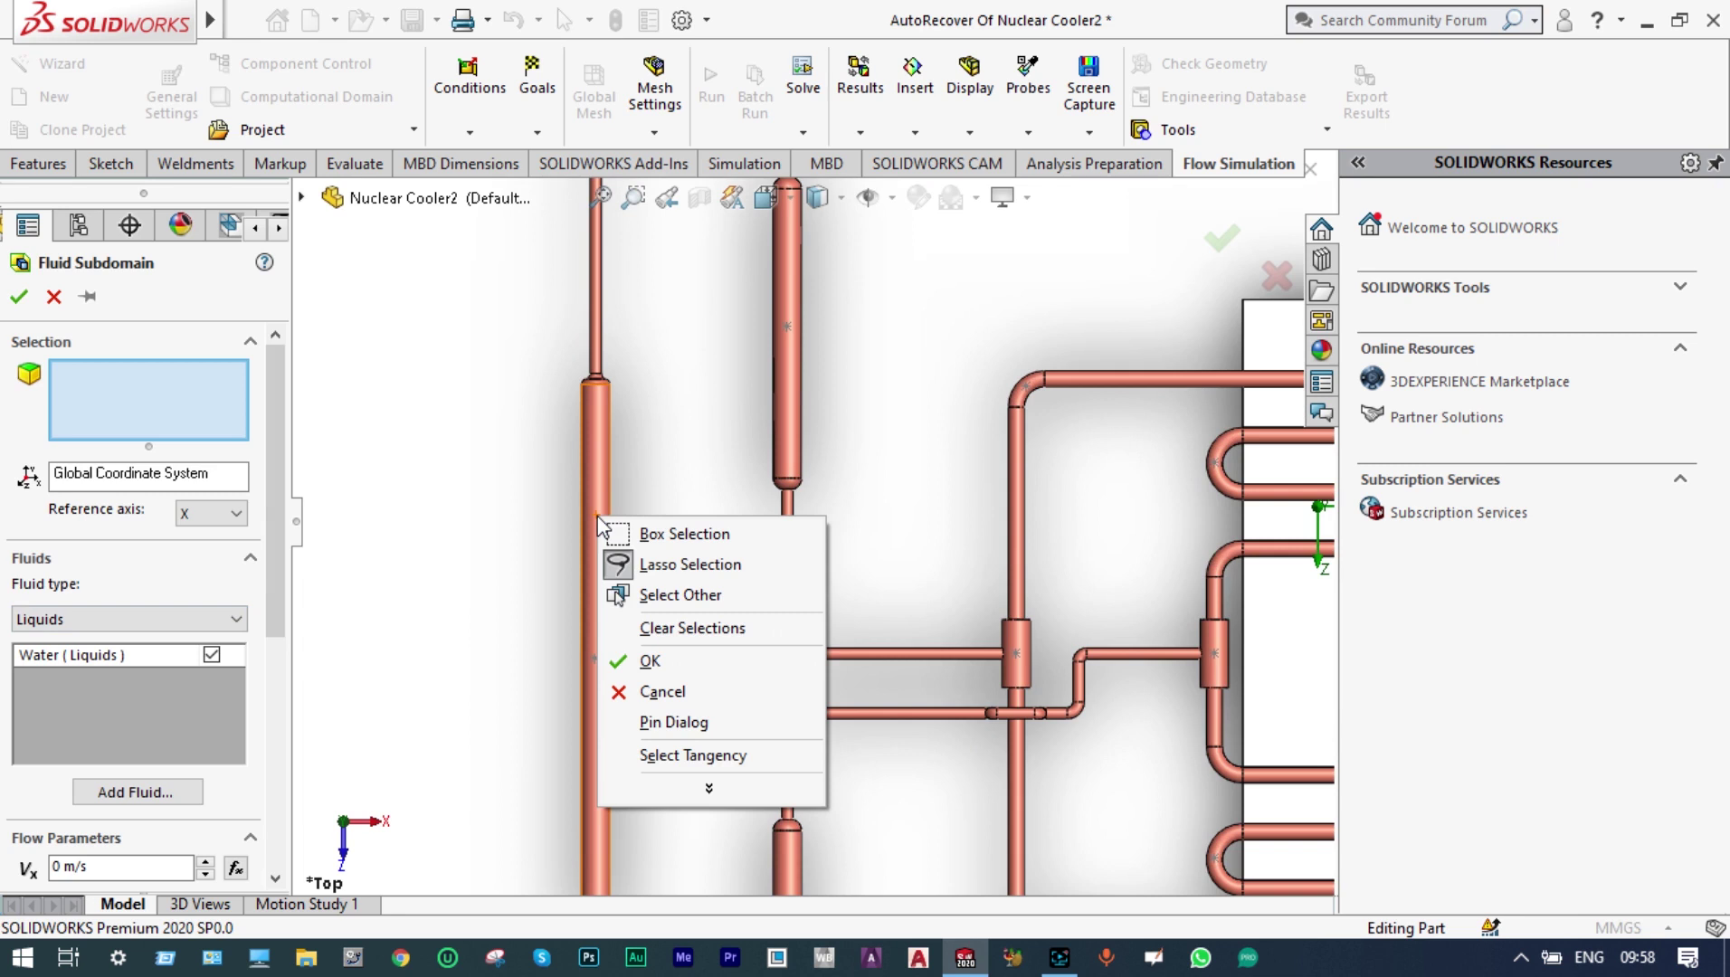
{"action": "left_click", "coordinate": [615, 594]}
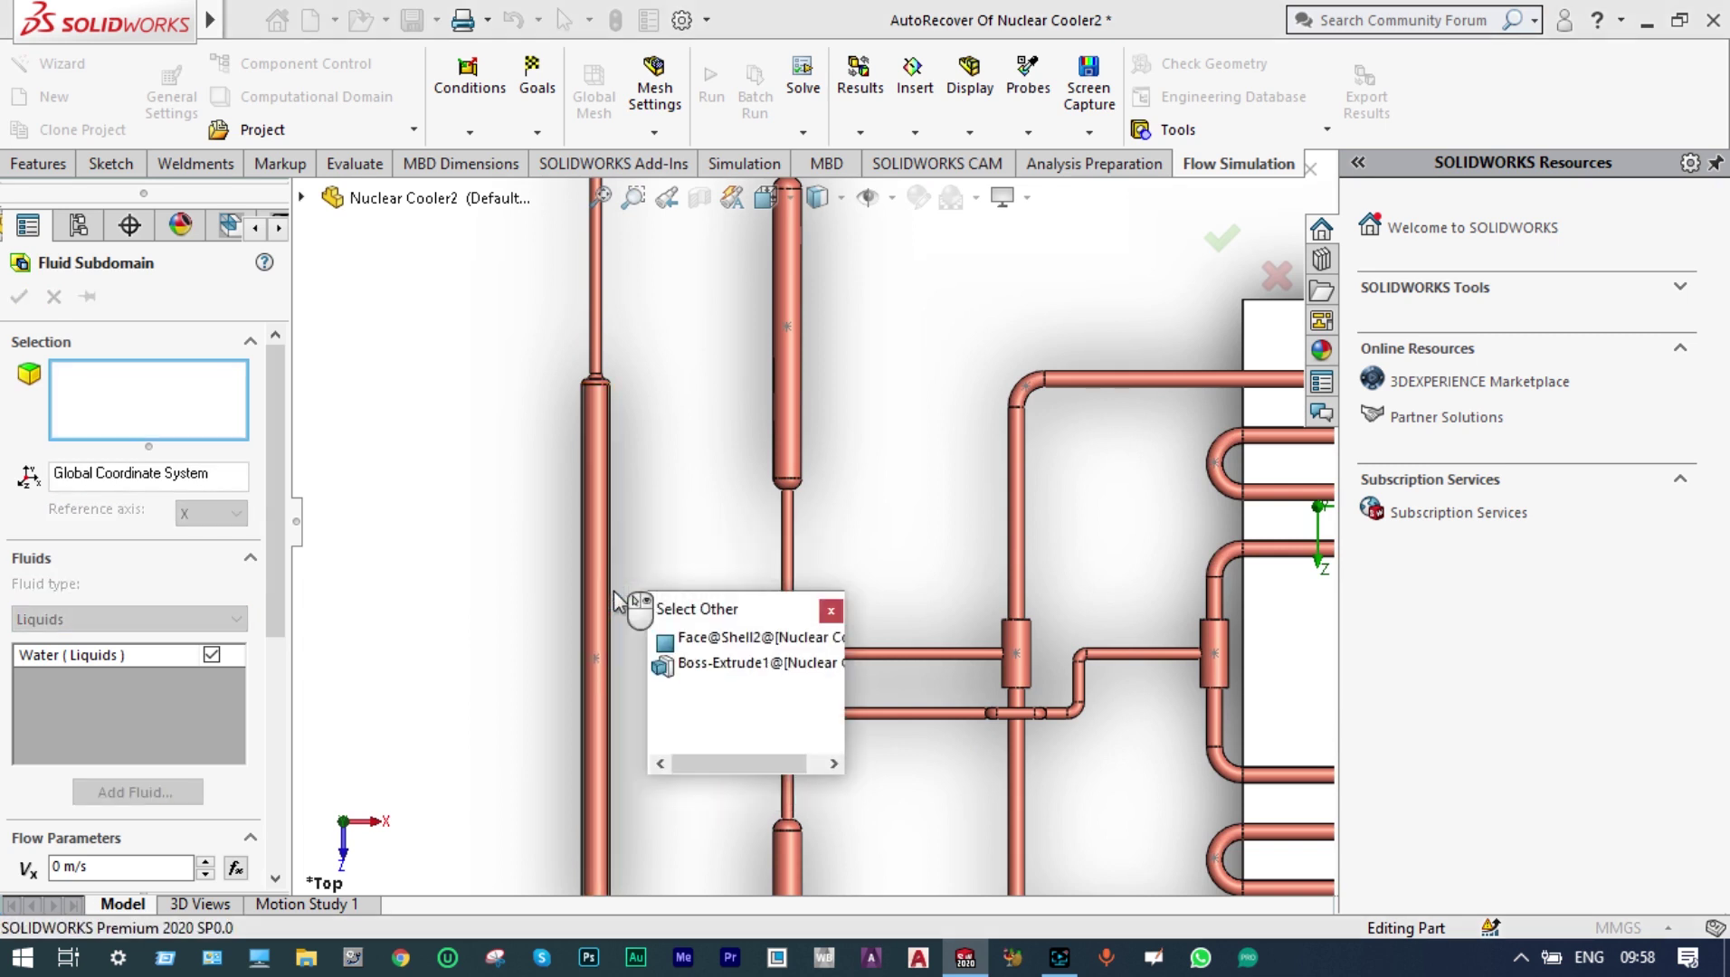
{"action": "left_click", "coordinate": [662, 637]}
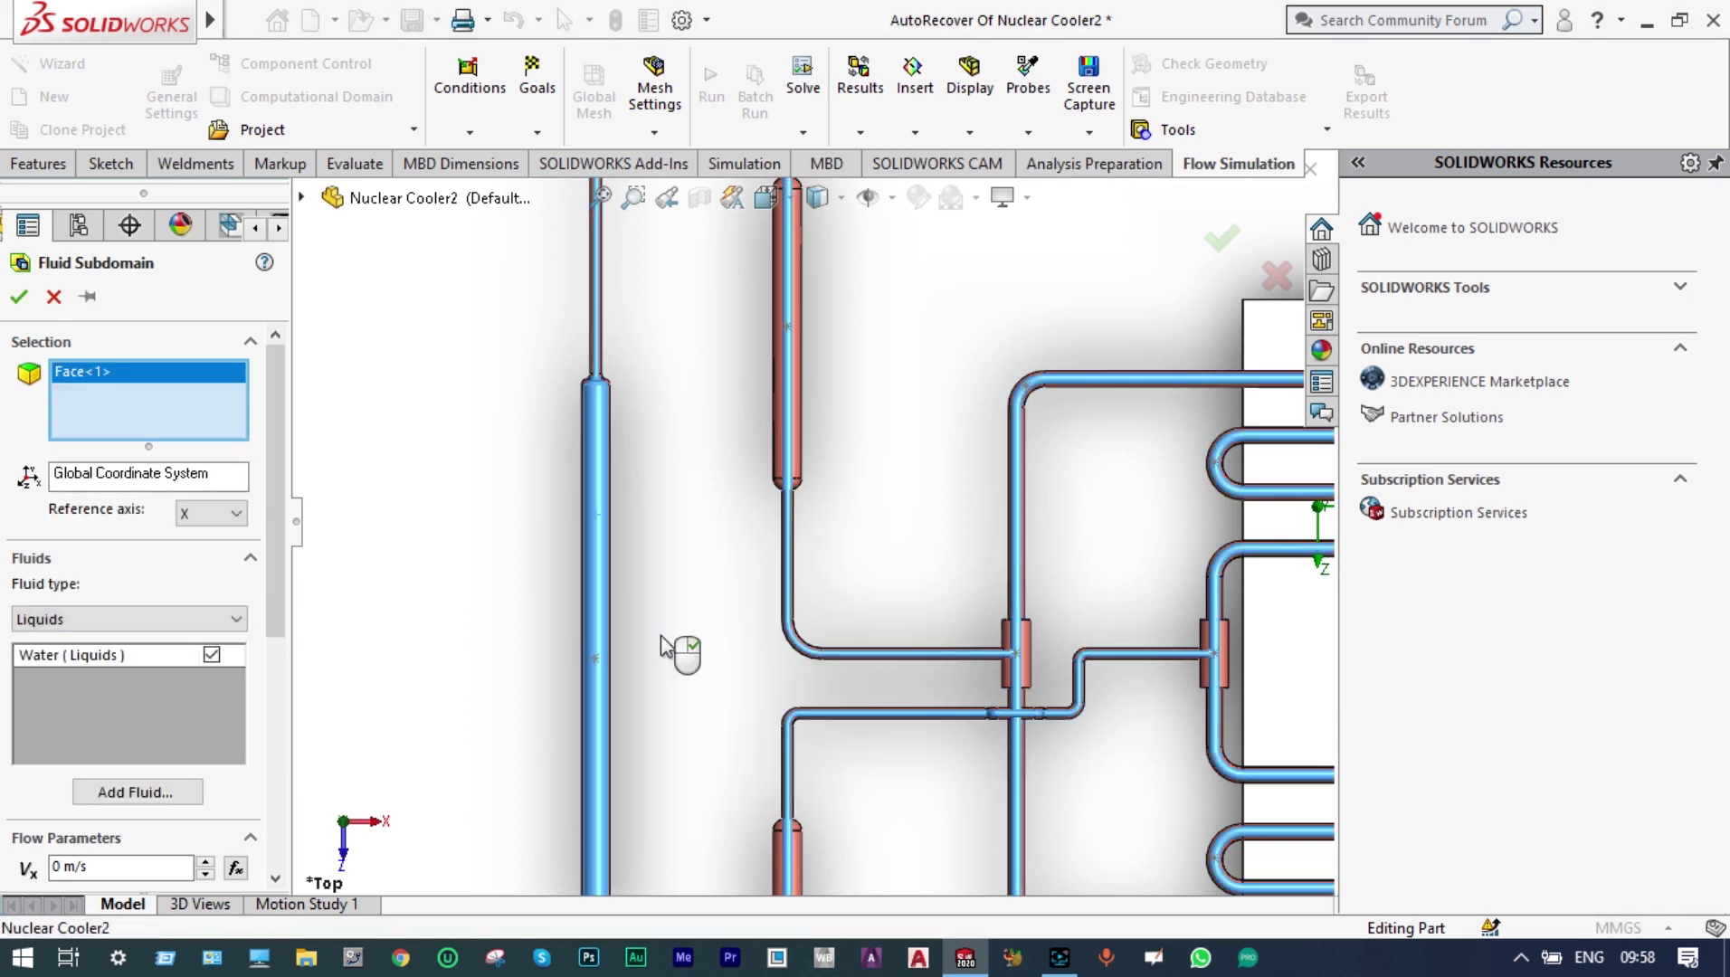
{"action": "key", "text": "f"}
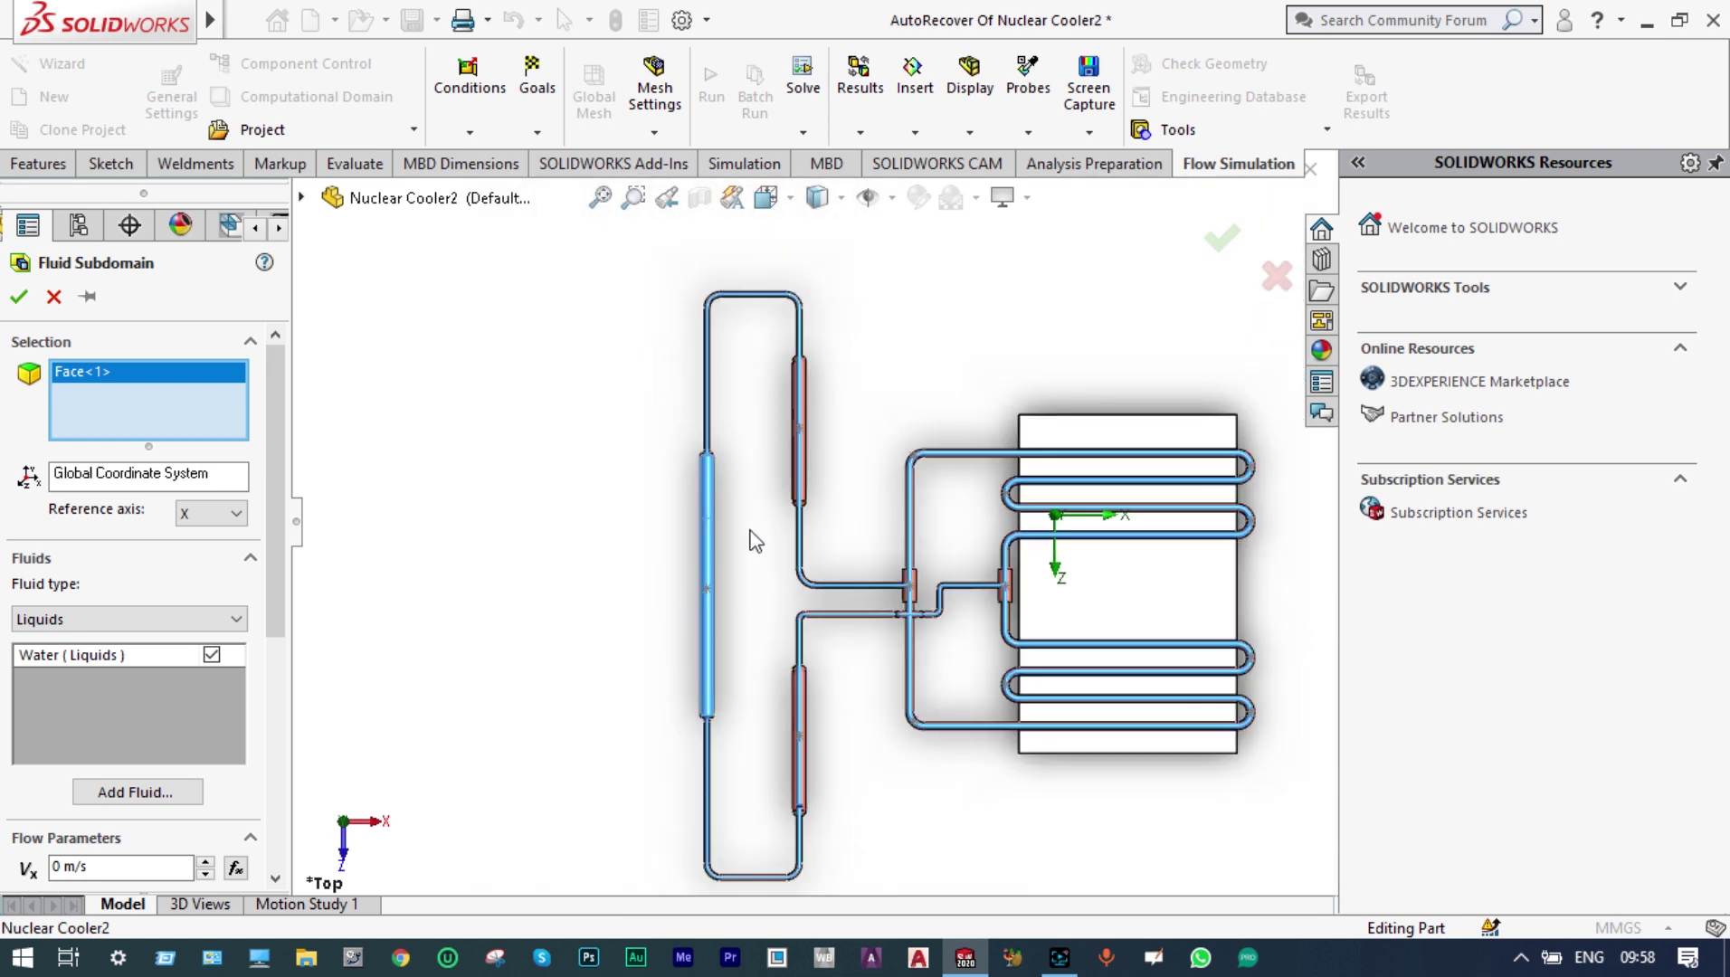
{"action": "left_click", "coordinate": [18, 297]}
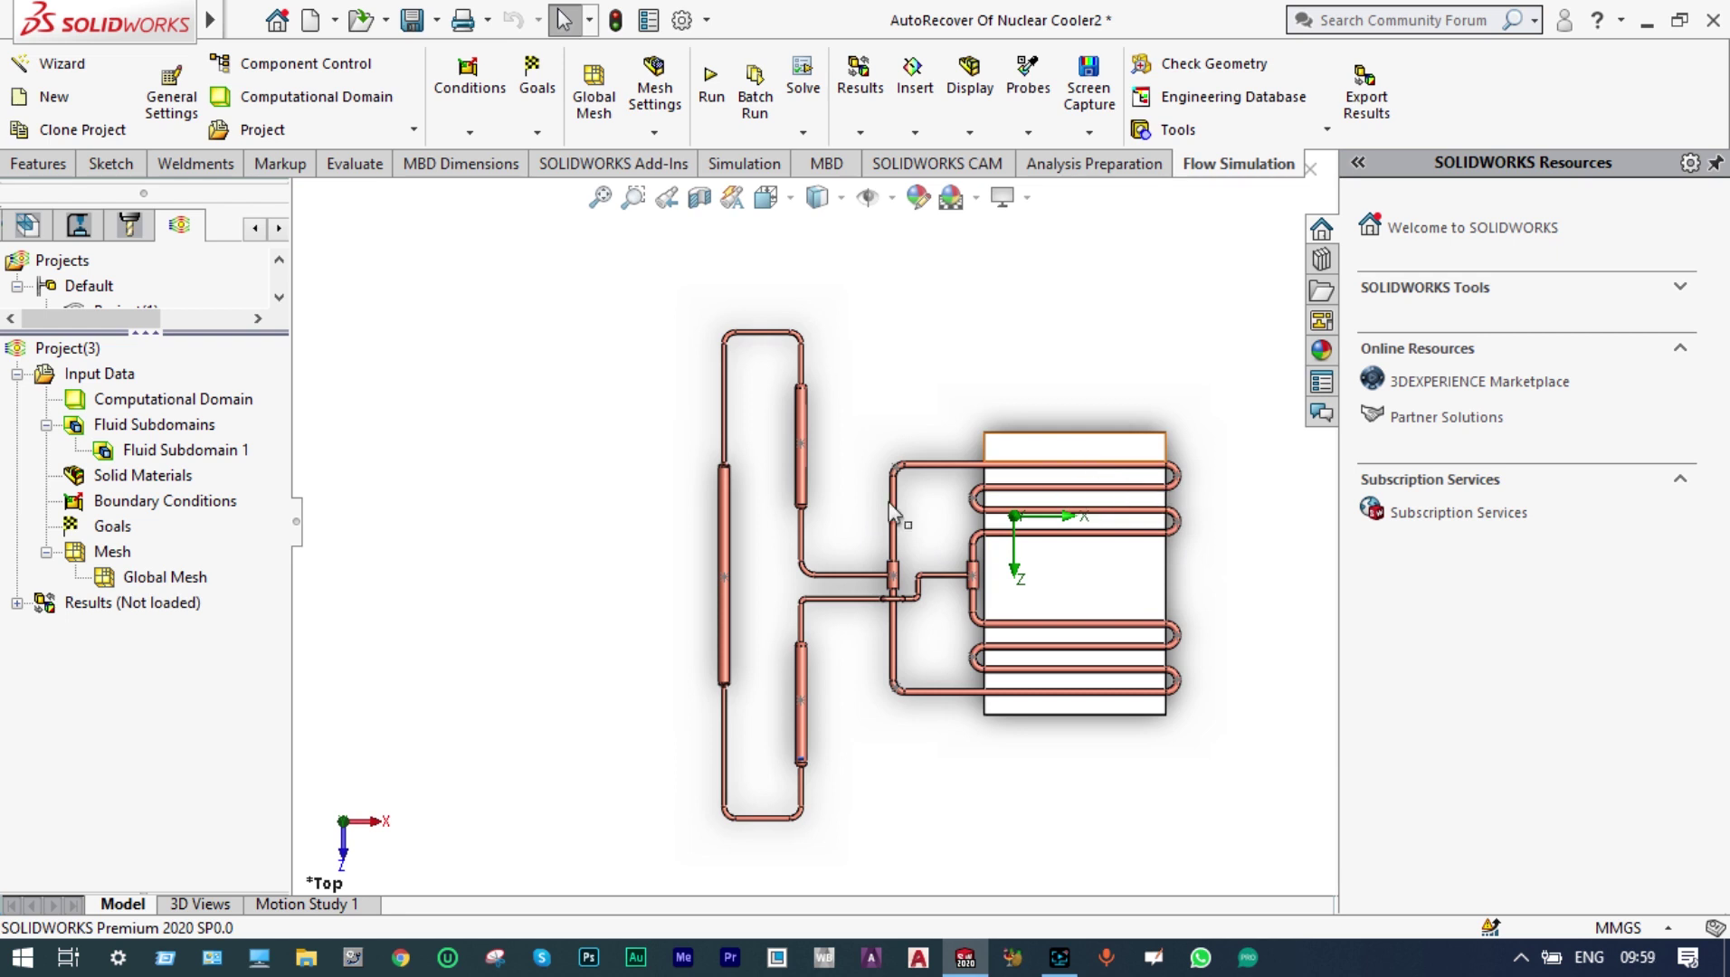
Step: Insert a new solid material condition and choose Copper from the pre-defined metals
{"action": "left_click", "coordinate": [177, 479]}
{"action": "right_click", "coordinate": [178, 481]}
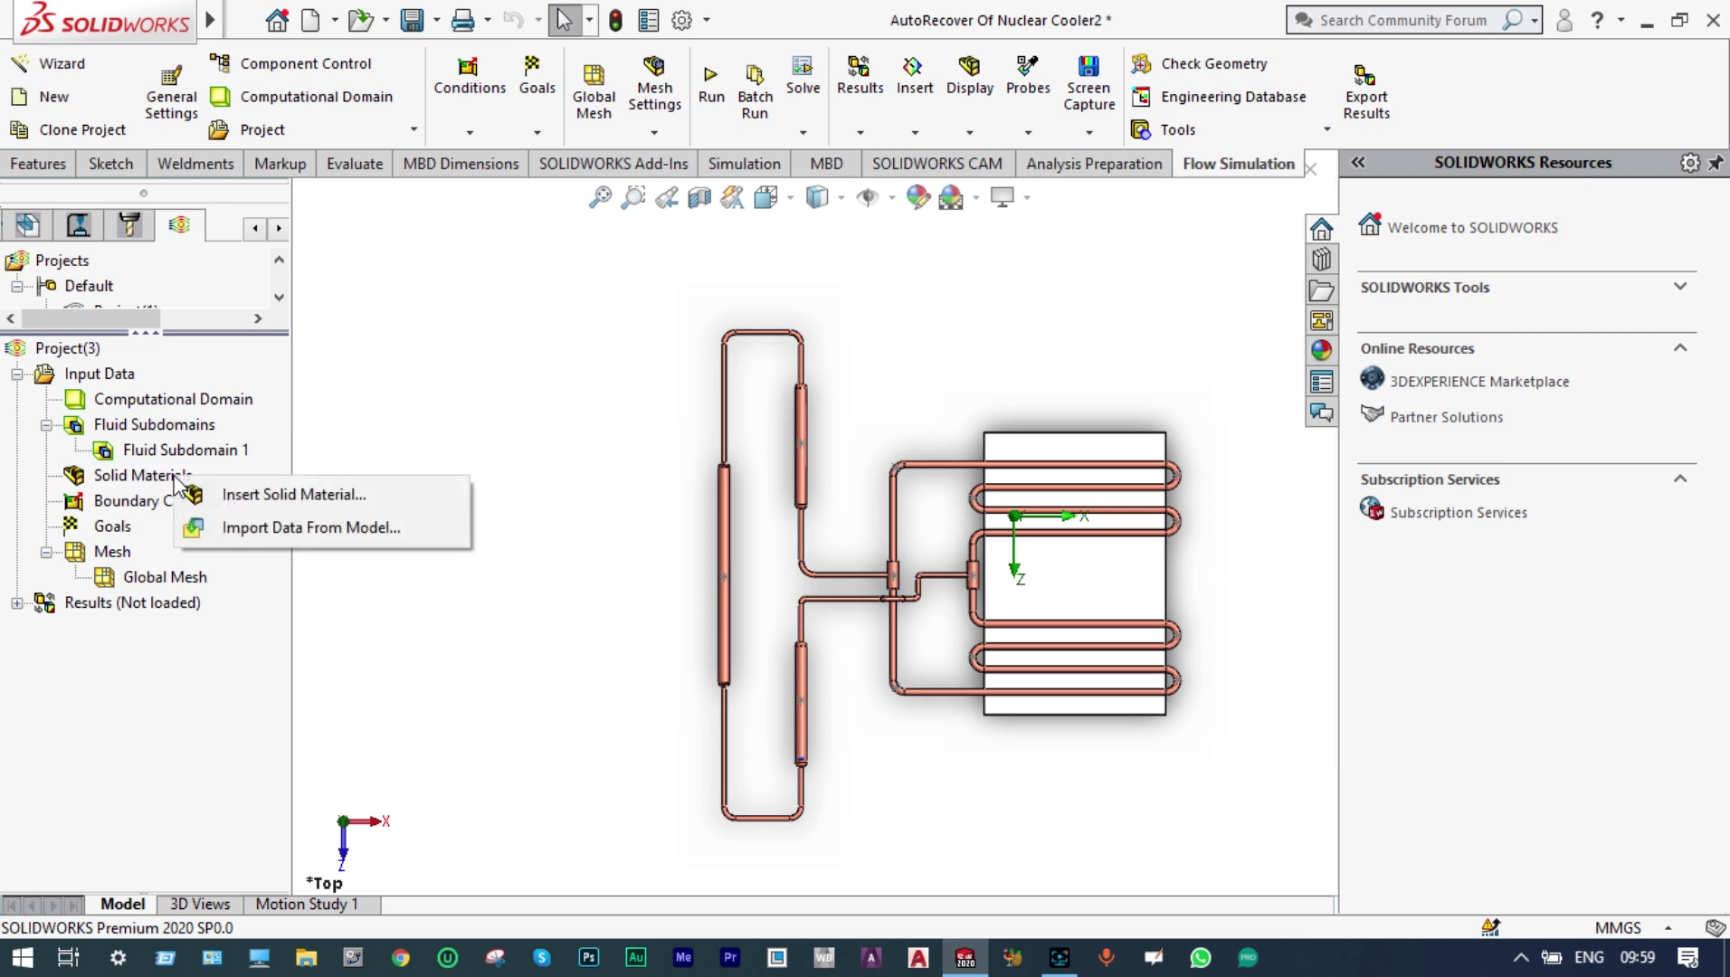
{"action": "left_click", "coordinate": [205, 494]}
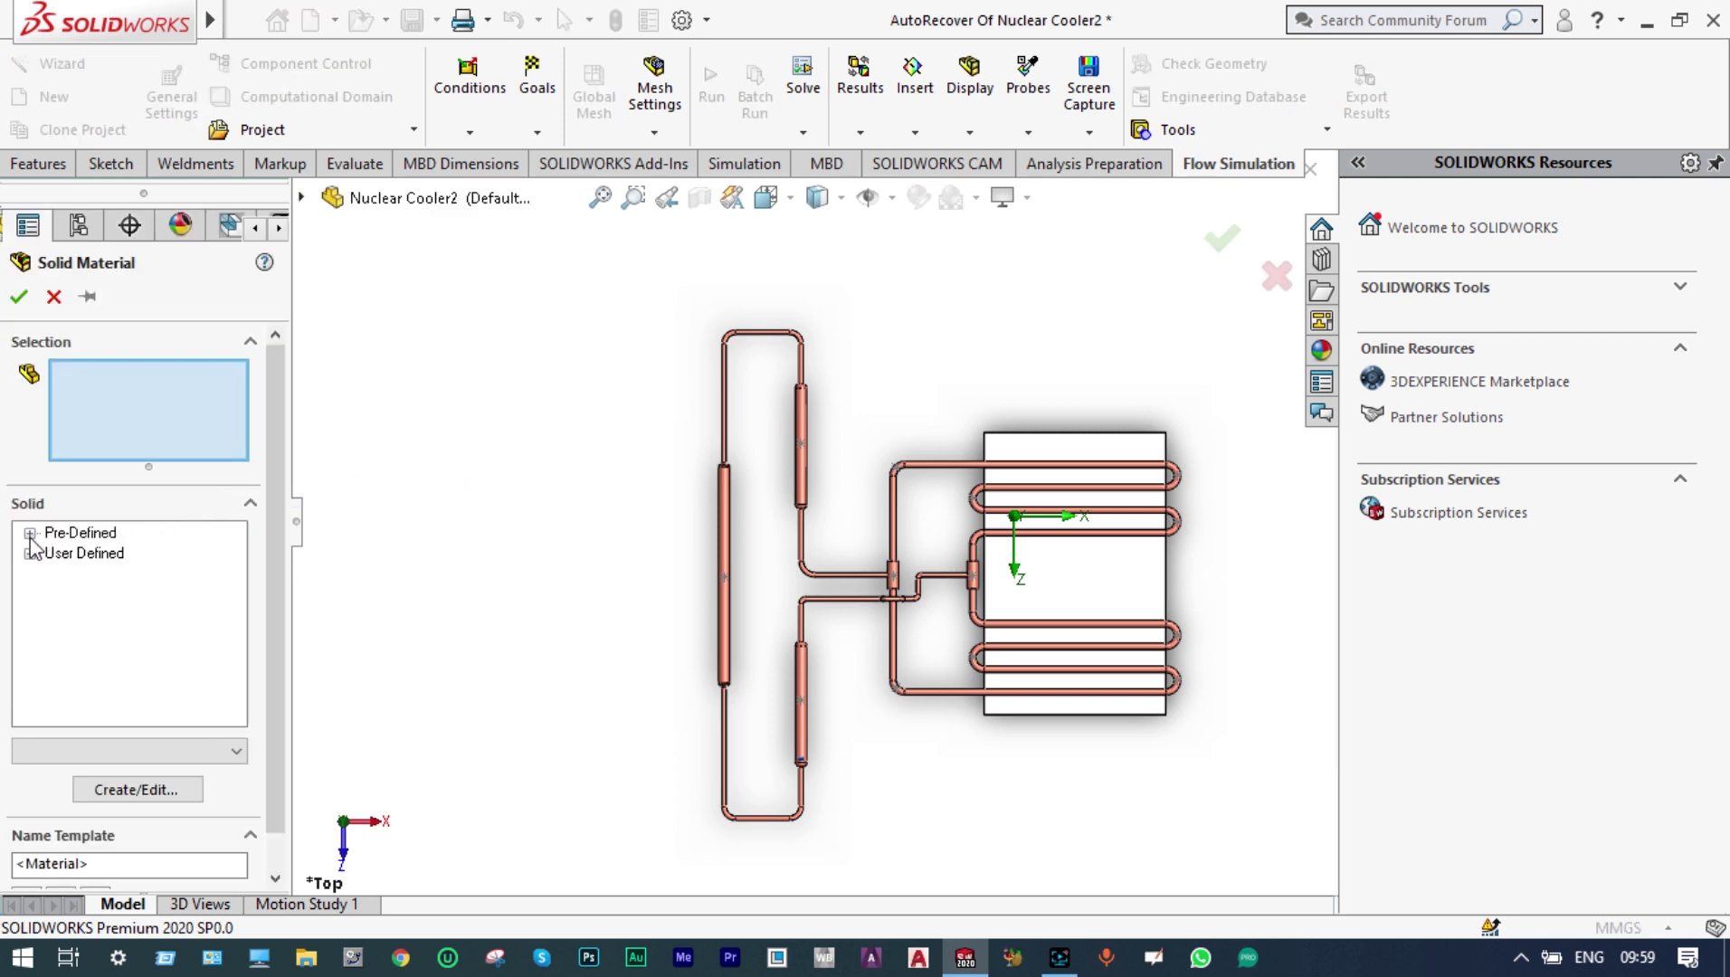
{"action": "left_click", "coordinate": [30, 534]}
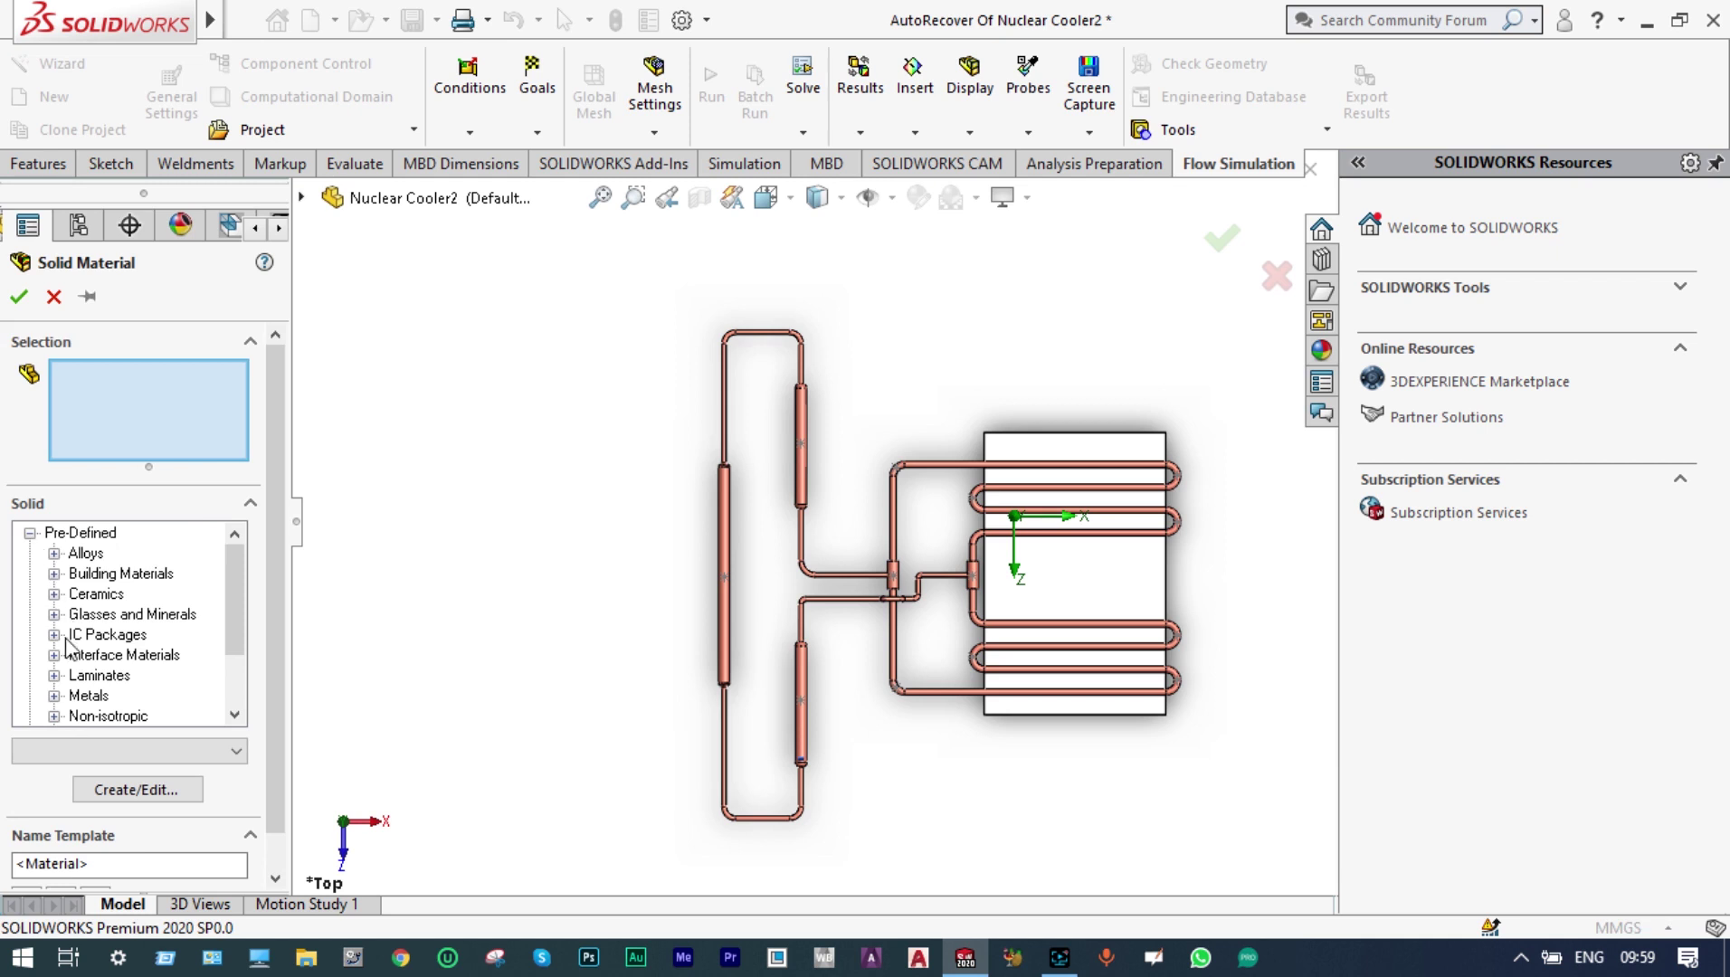
{"action": "left_click", "coordinate": [53, 696]}
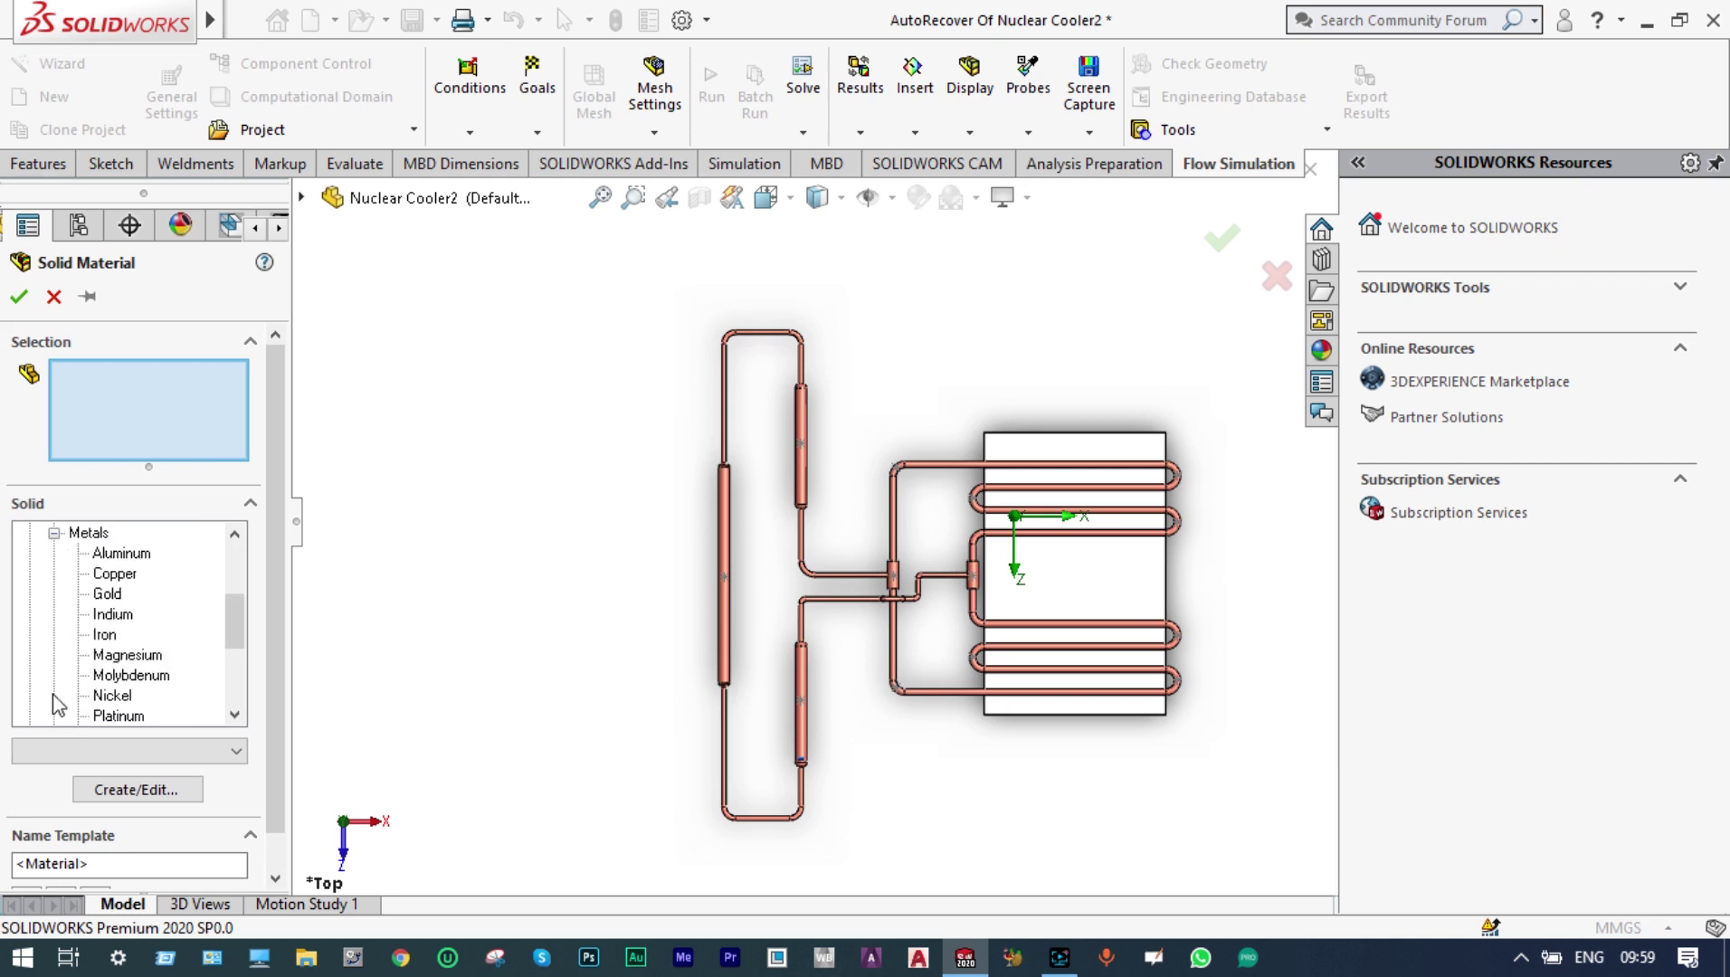
{"action": "left_click", "coordinate": [109, 580]}
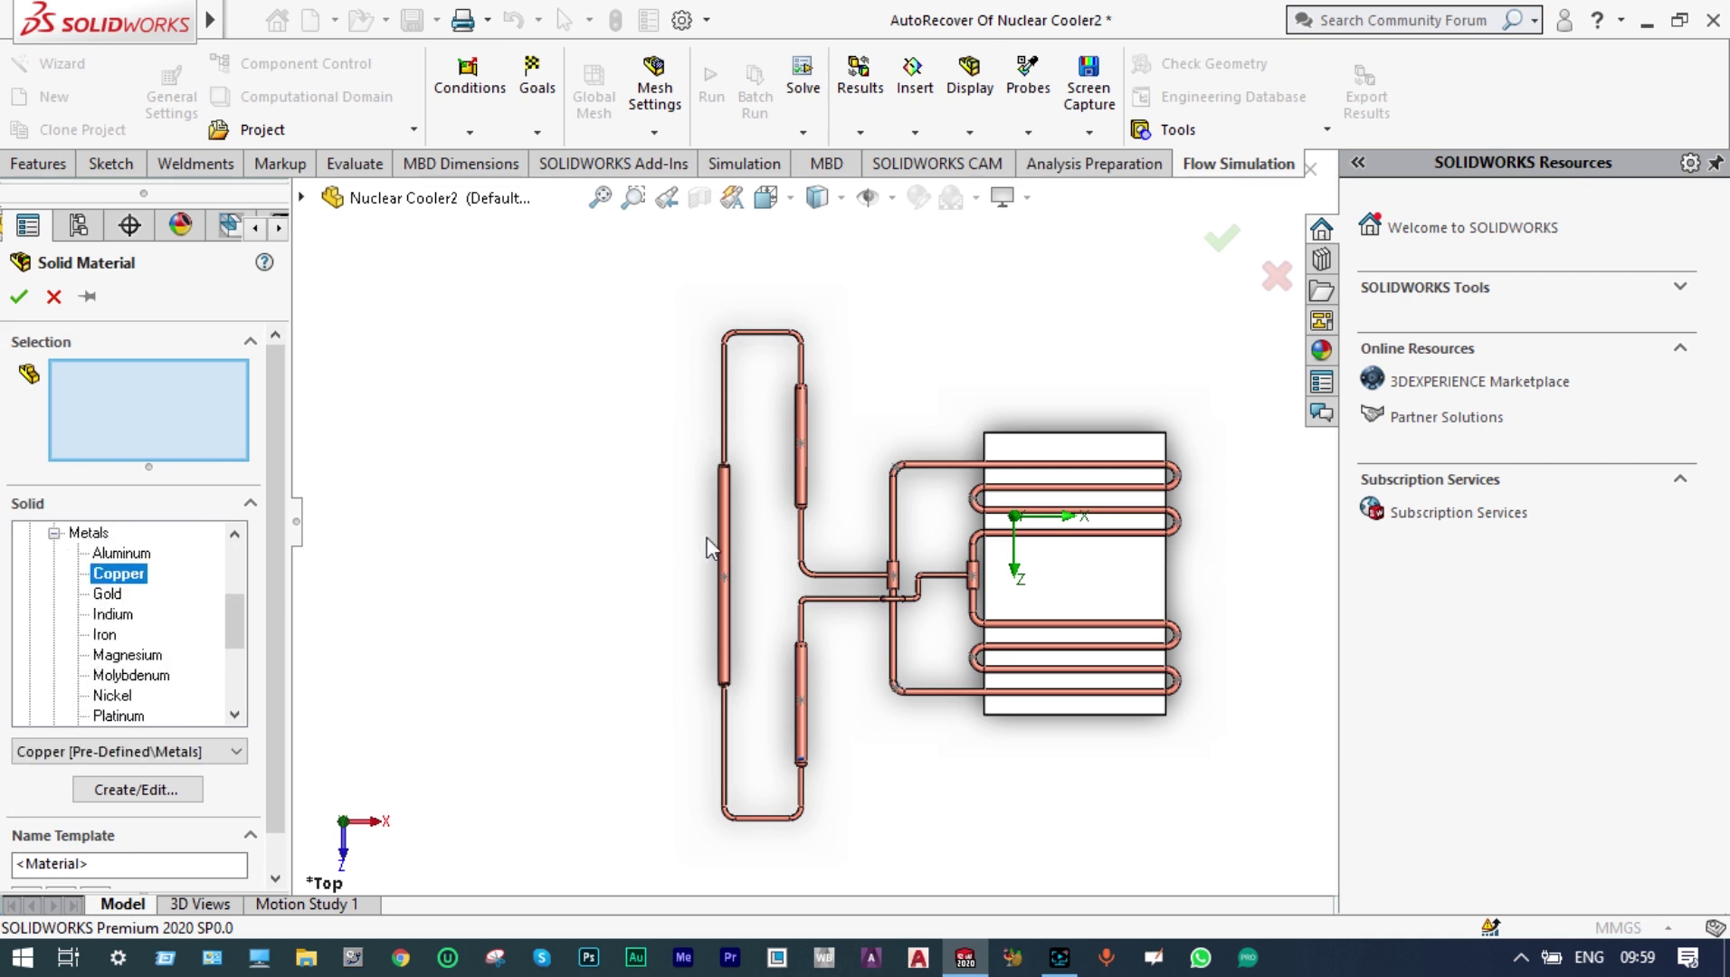
Step: Assign the copper to the Evaporator, Adiobatic Zone, Condenser Zone and Compensation Chamber bodies and accept the material condition
{"action": "left_click", "coordinate": [303, 199]}
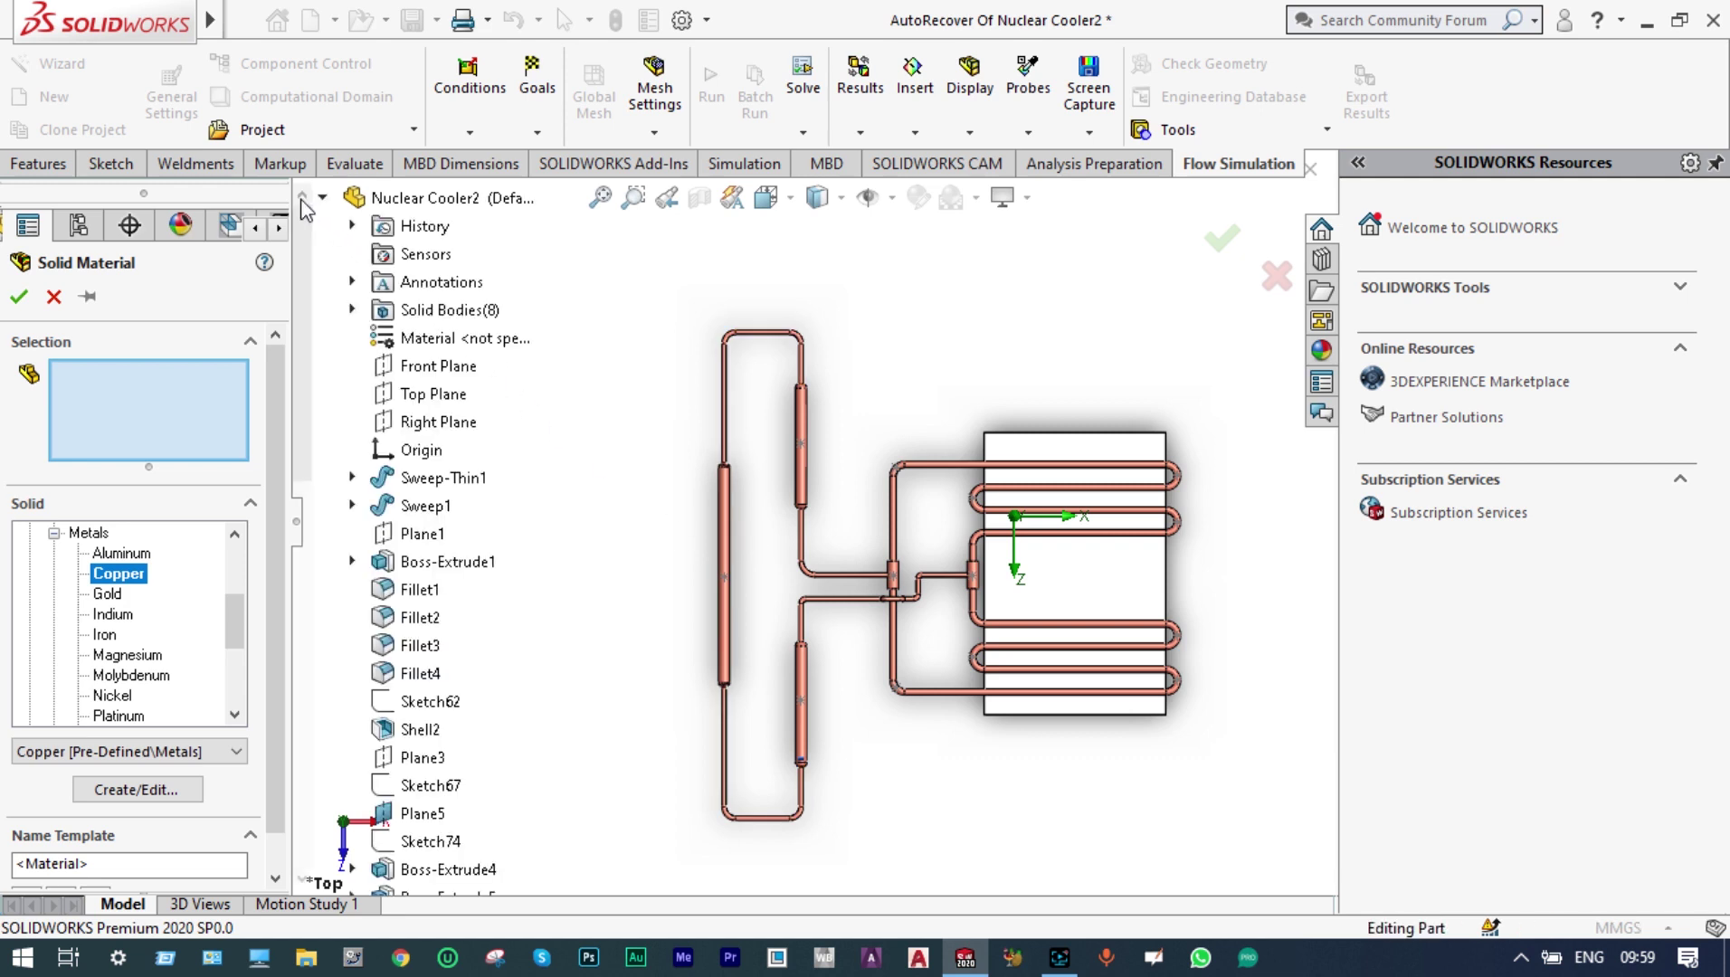
{"action": "left_click", "coordinate": [353, 310]}
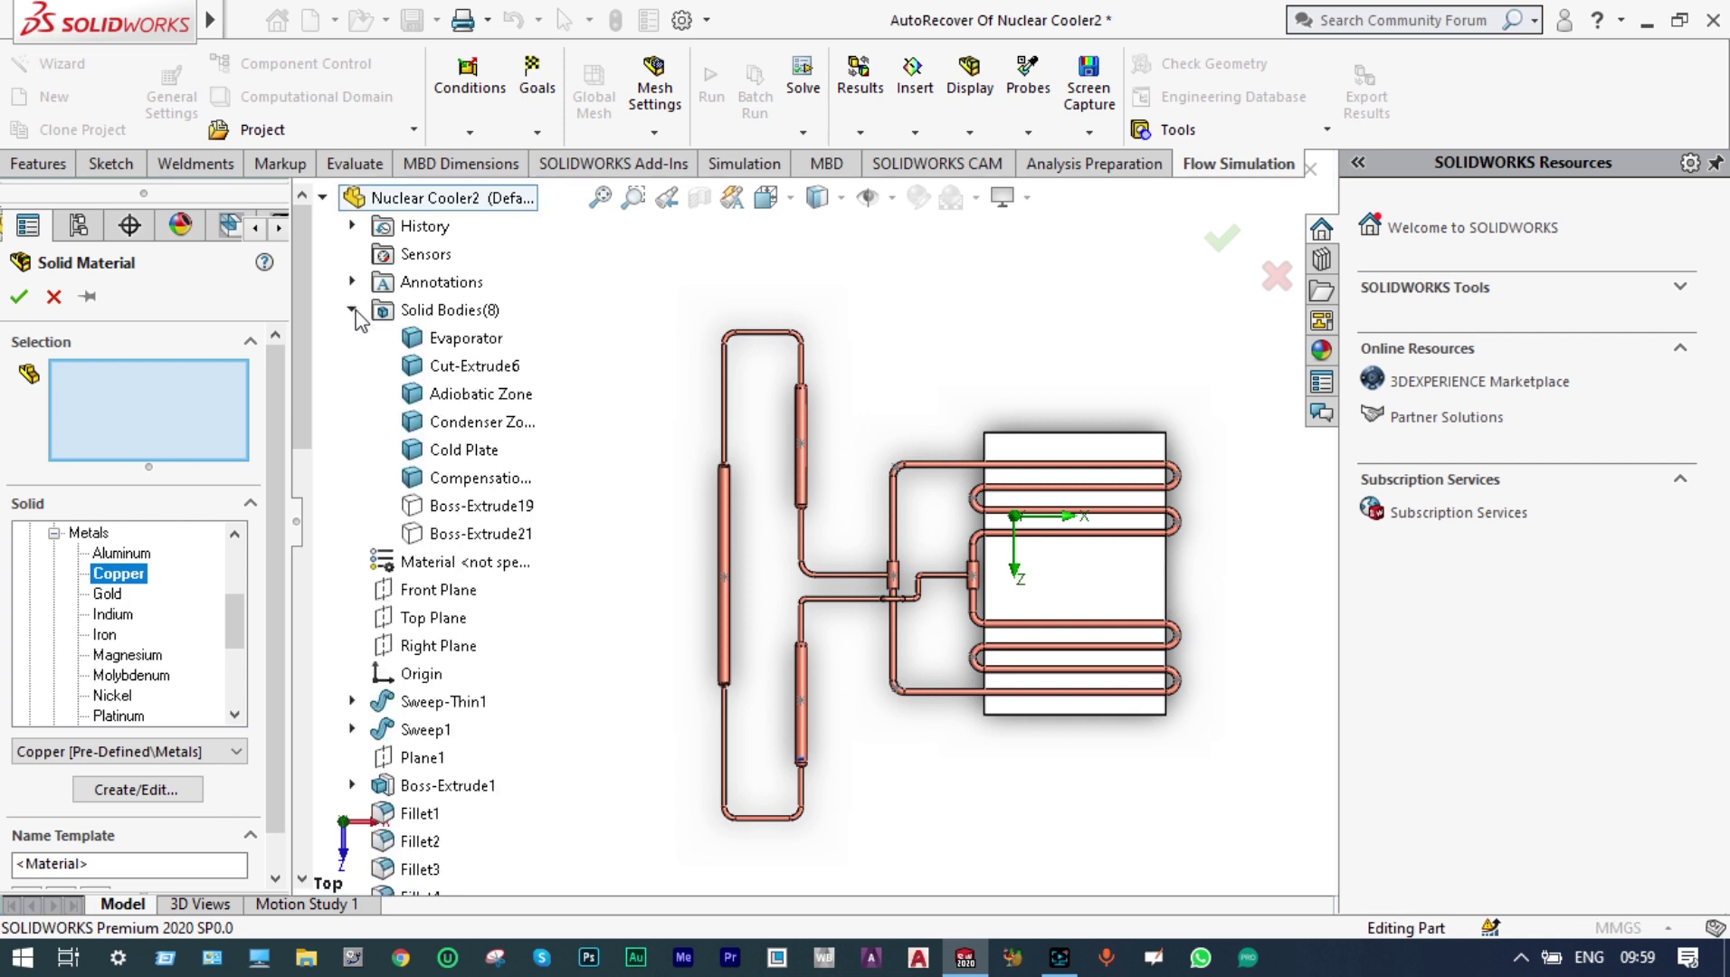
{"action": "left_click", "coordinate": [435, 344]}
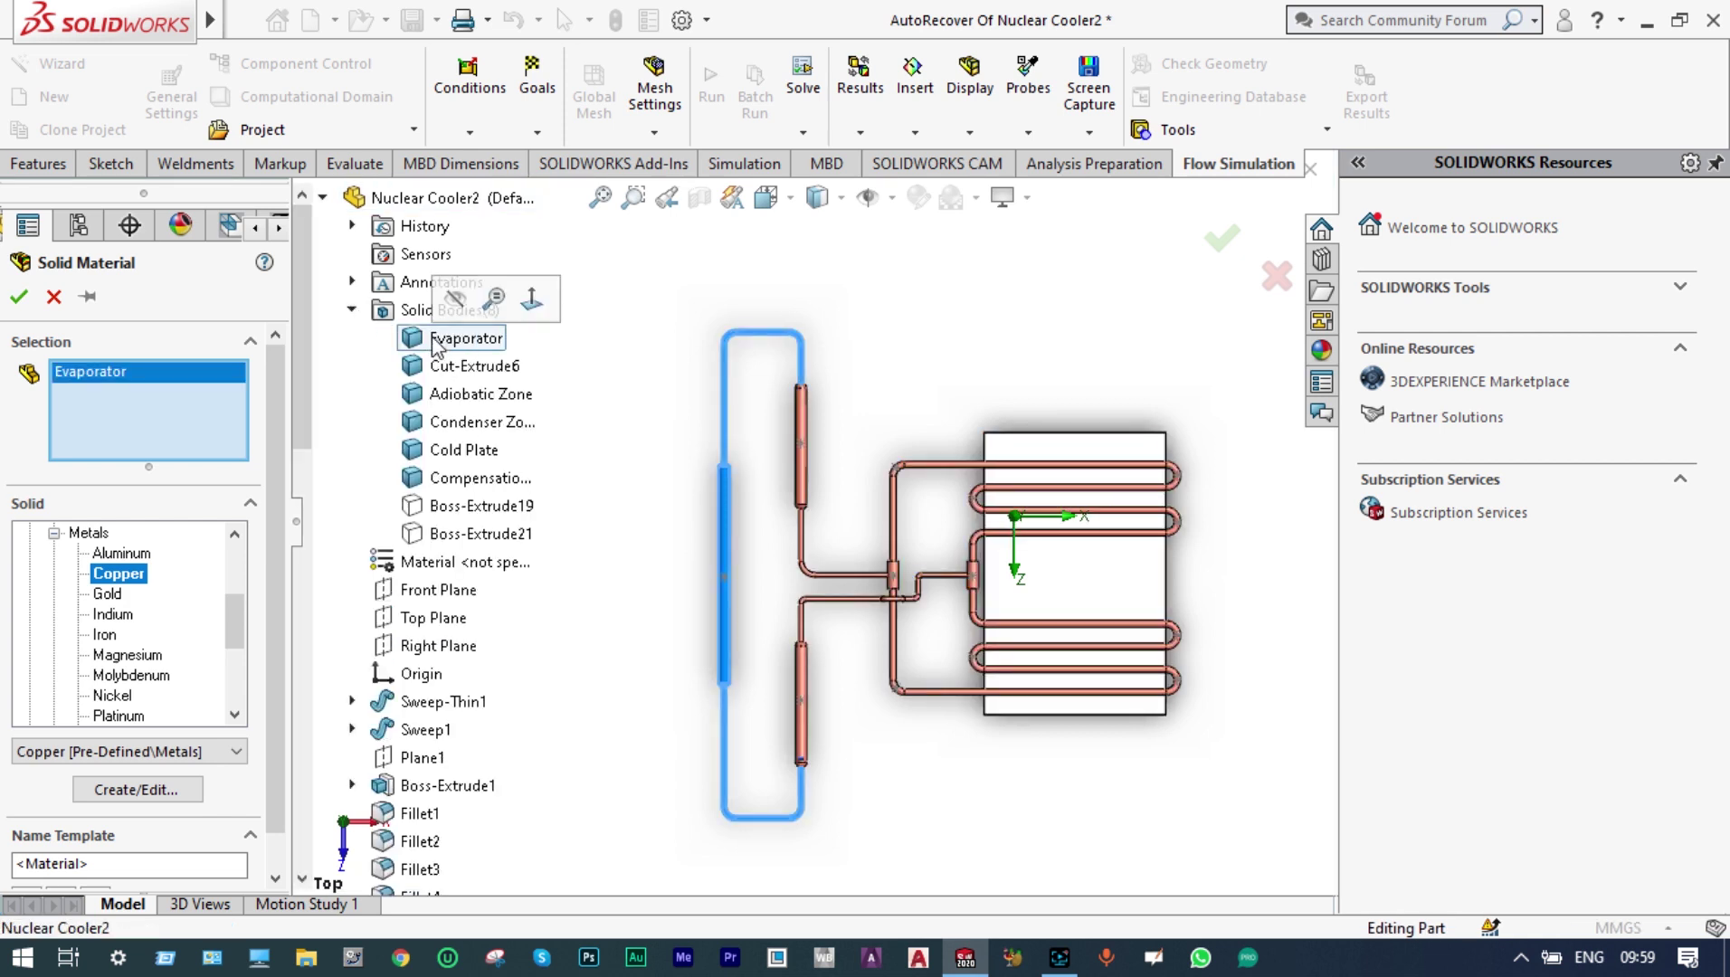
{"action": "left_click", "coordinate": [444, 398]}
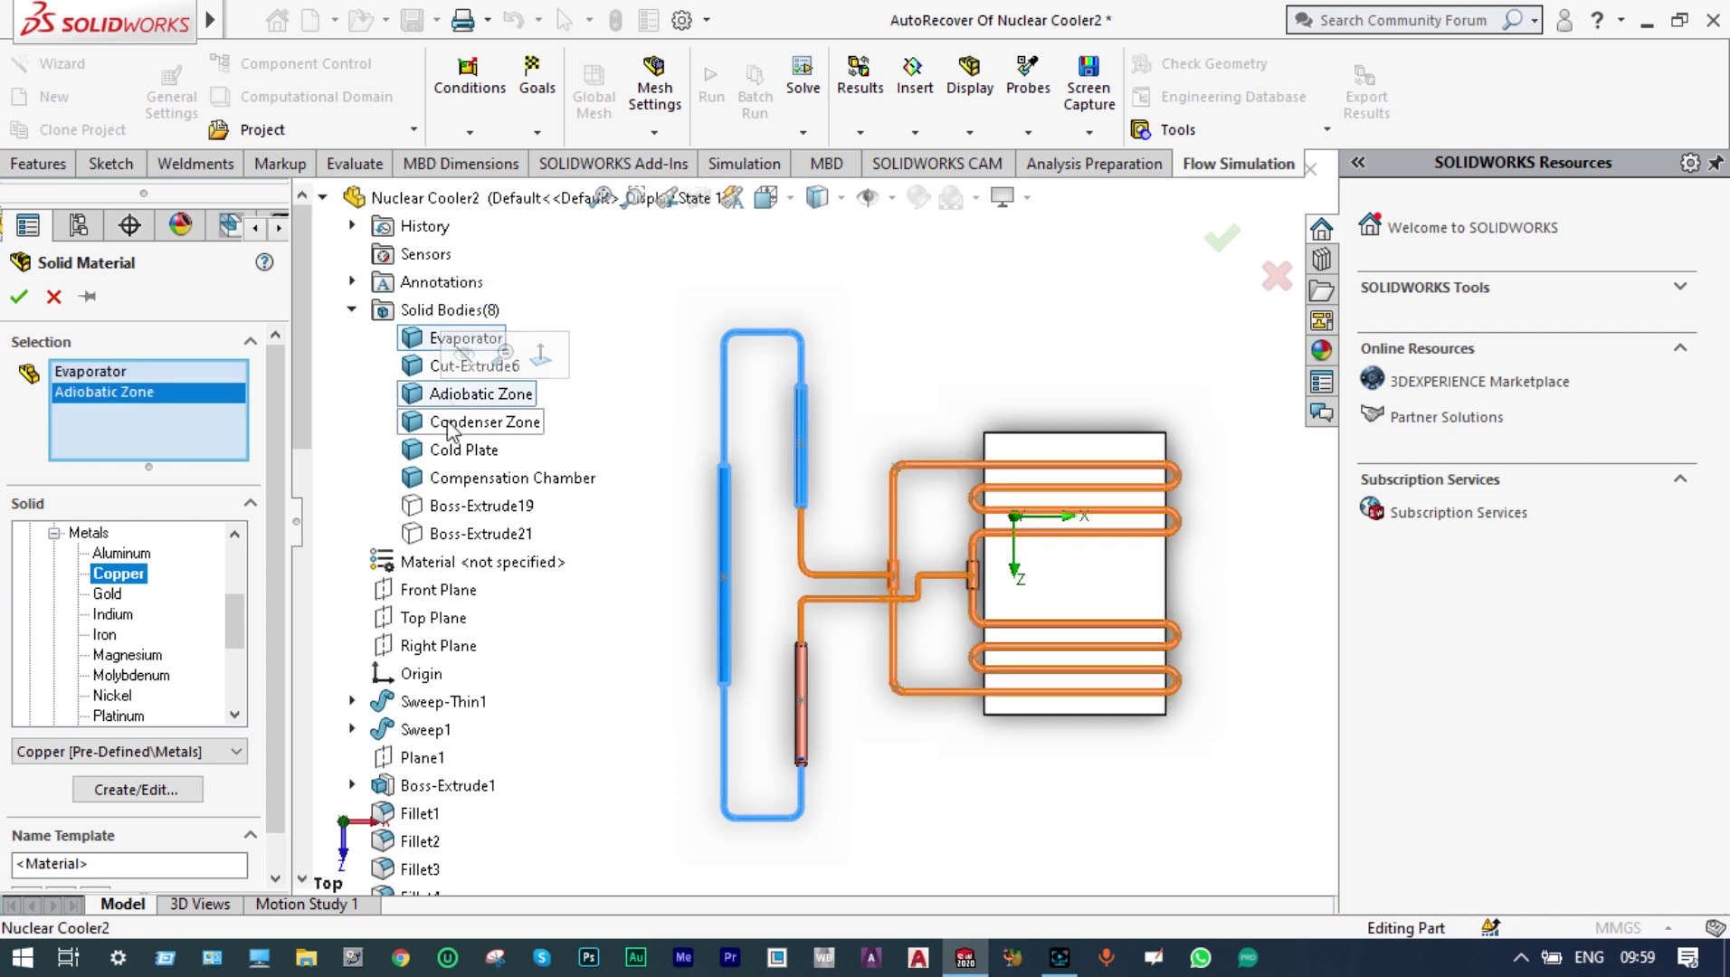
{"action": "left_click", "coordinate": [449, 425]}
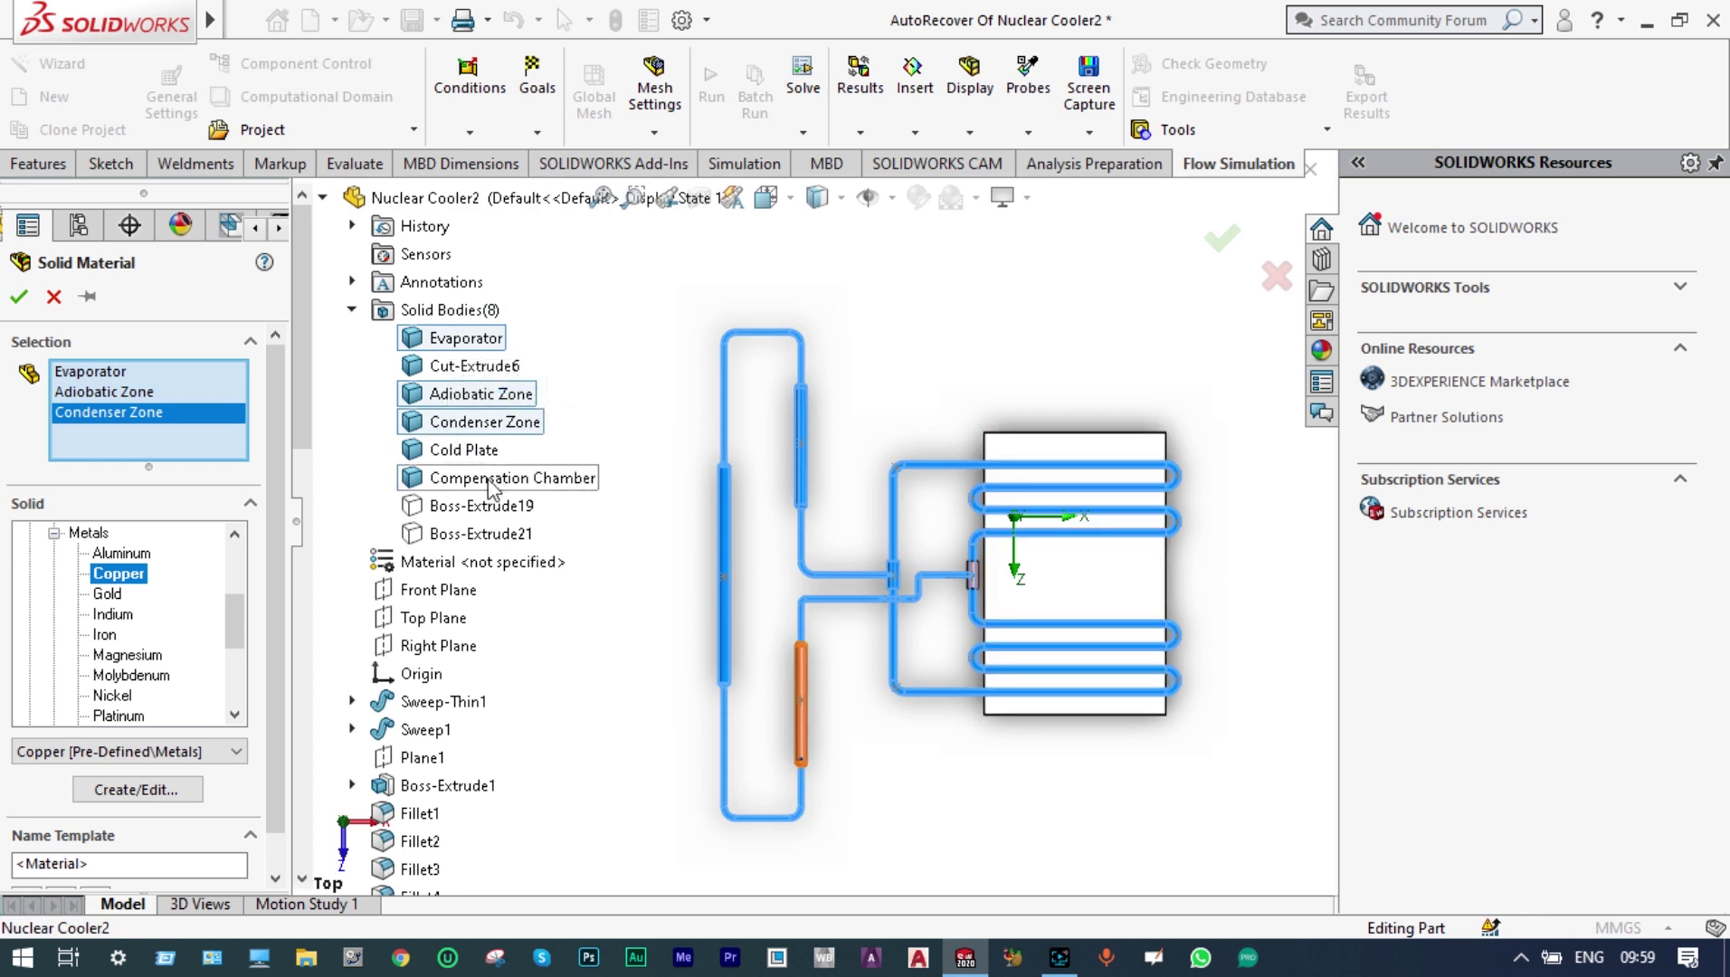
{"action": "left_click", "coordinate": [490, 487]}
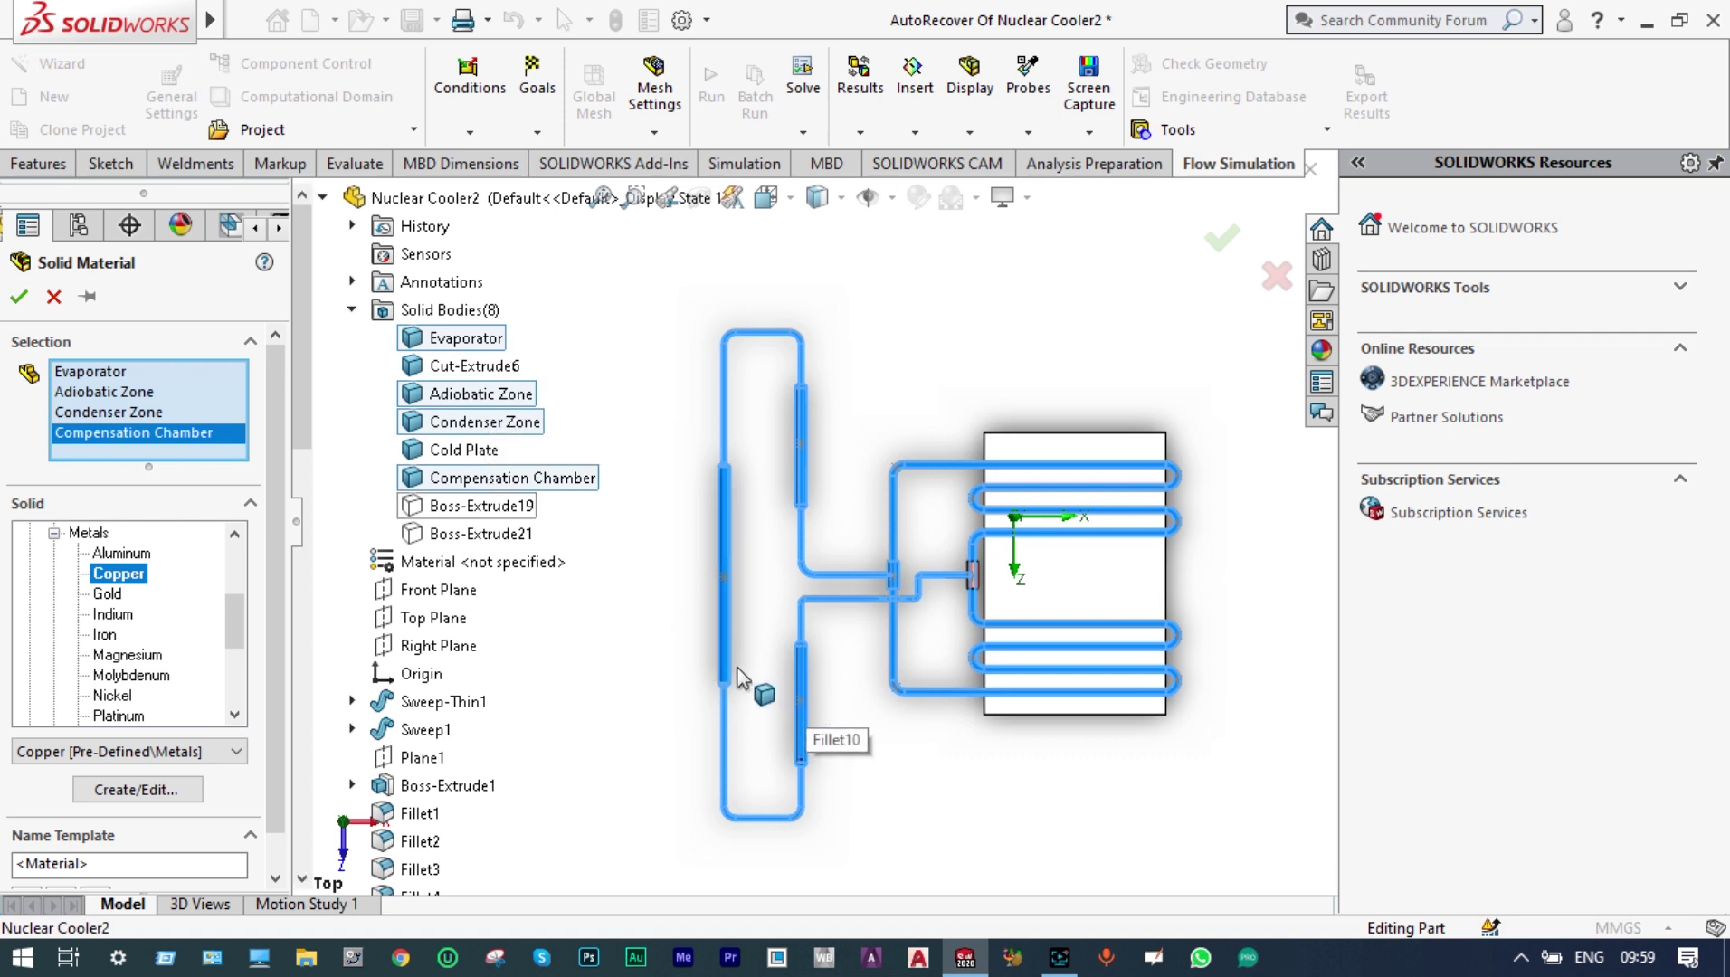
{"action": "left_click", "coordinate": [28, 304]}
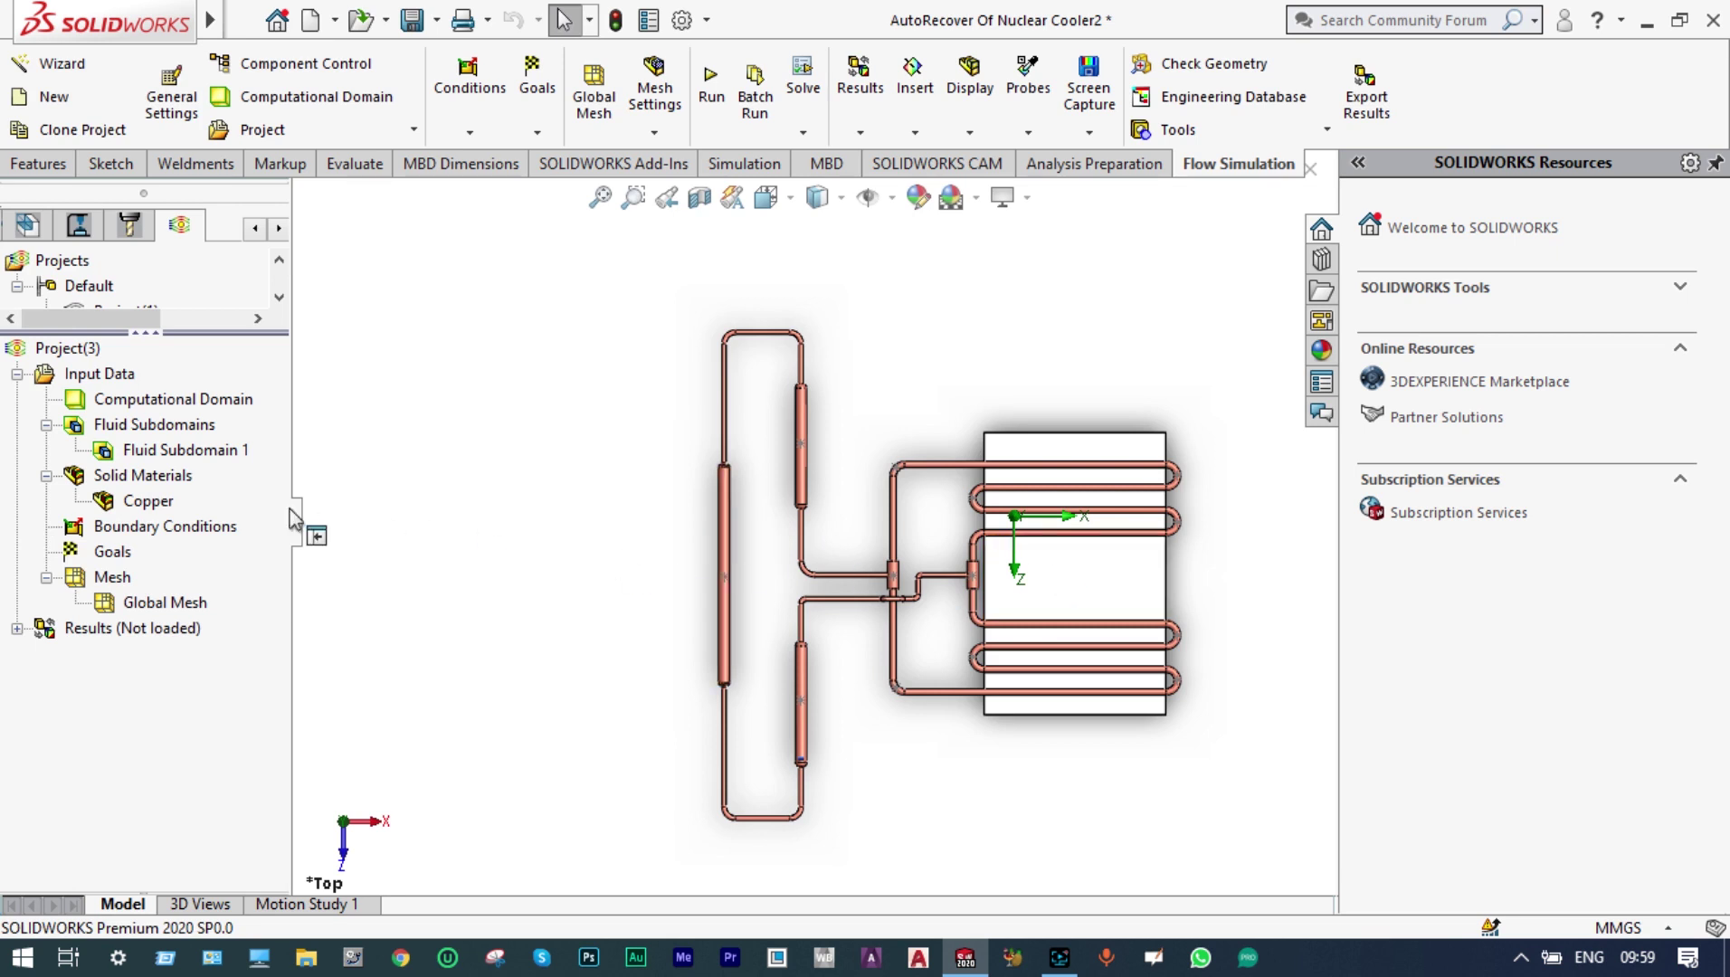
Step: Insert a second solid material condition assigning the pre-defined alloy Aluminum 6061 to the Cold Plate body
{"action": "right_click", "coordinate": [171, 482]}
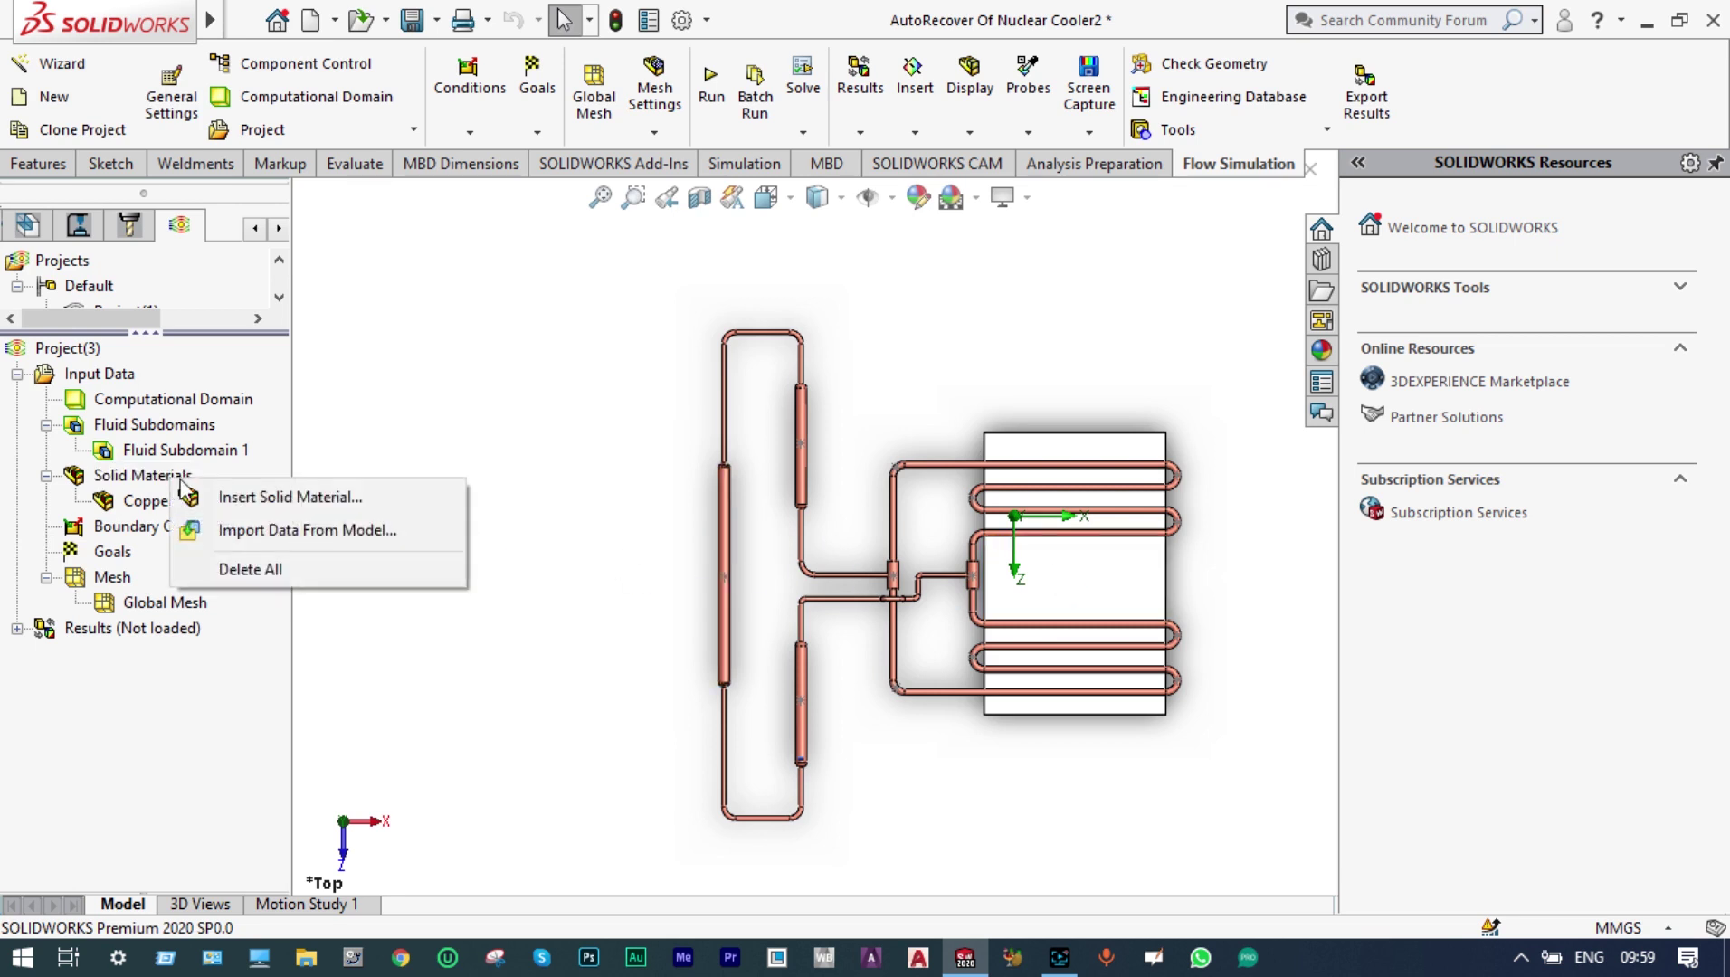
{"action": "left_click", "coordinate": [233, 500]}
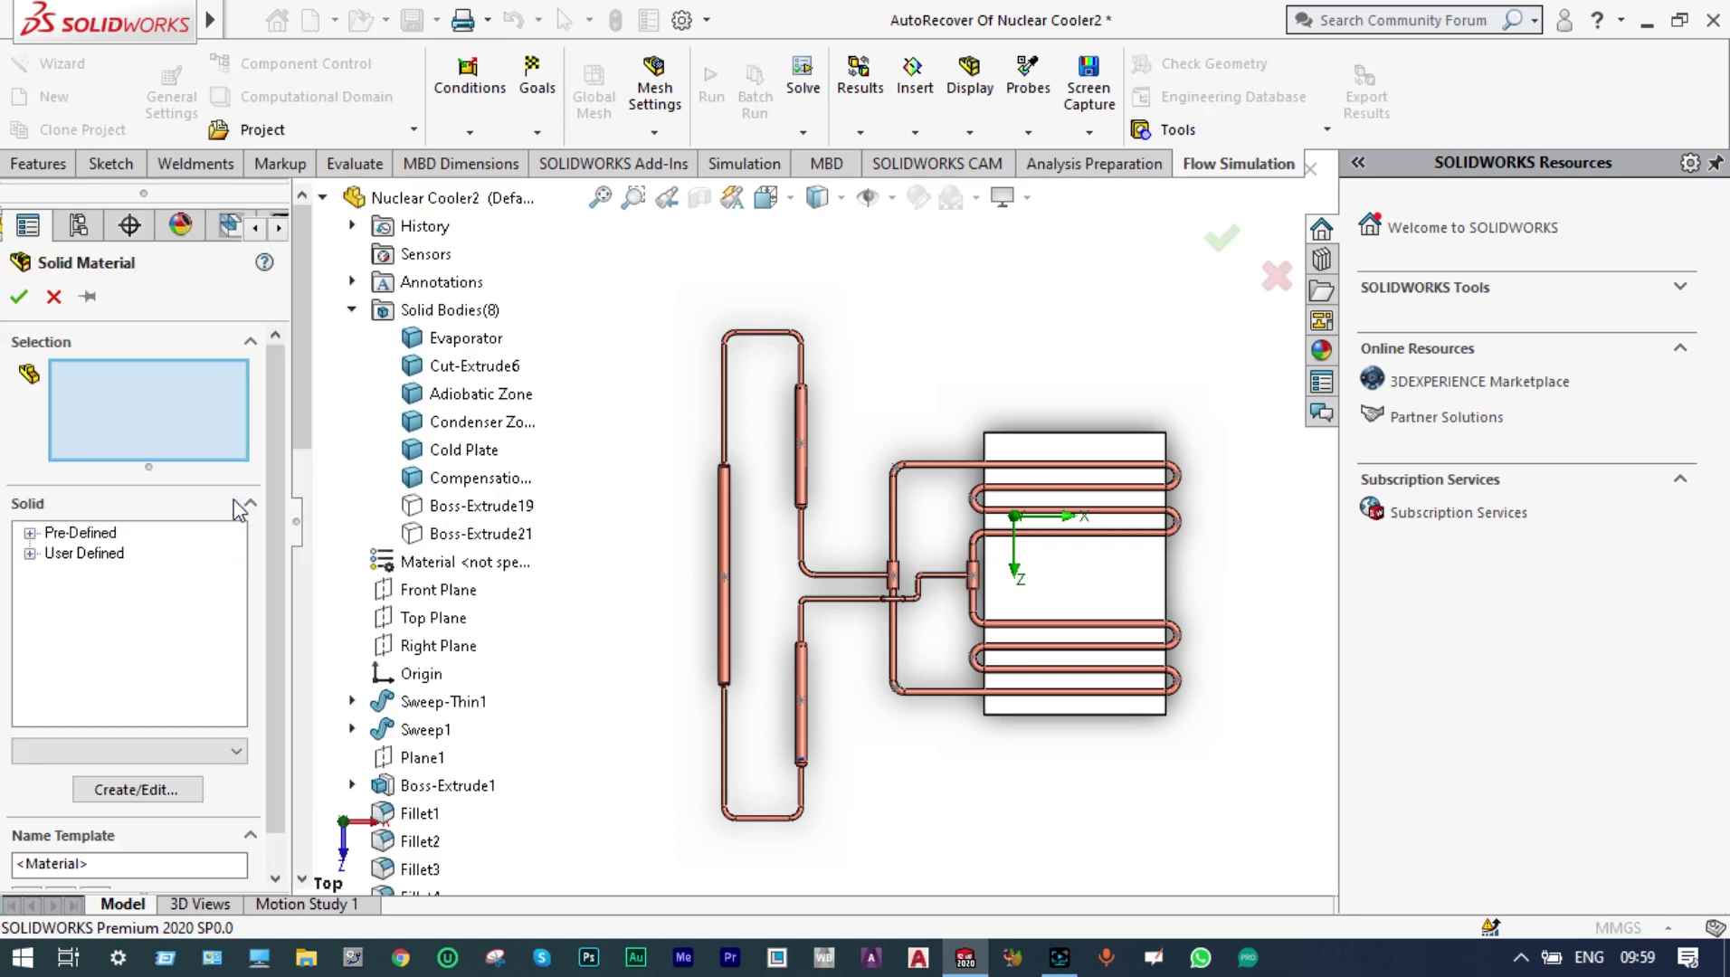
{"action": "left_click", "coordinate": [30, 533]}
{"action": "left_click", "coordinate": [55, 554]}
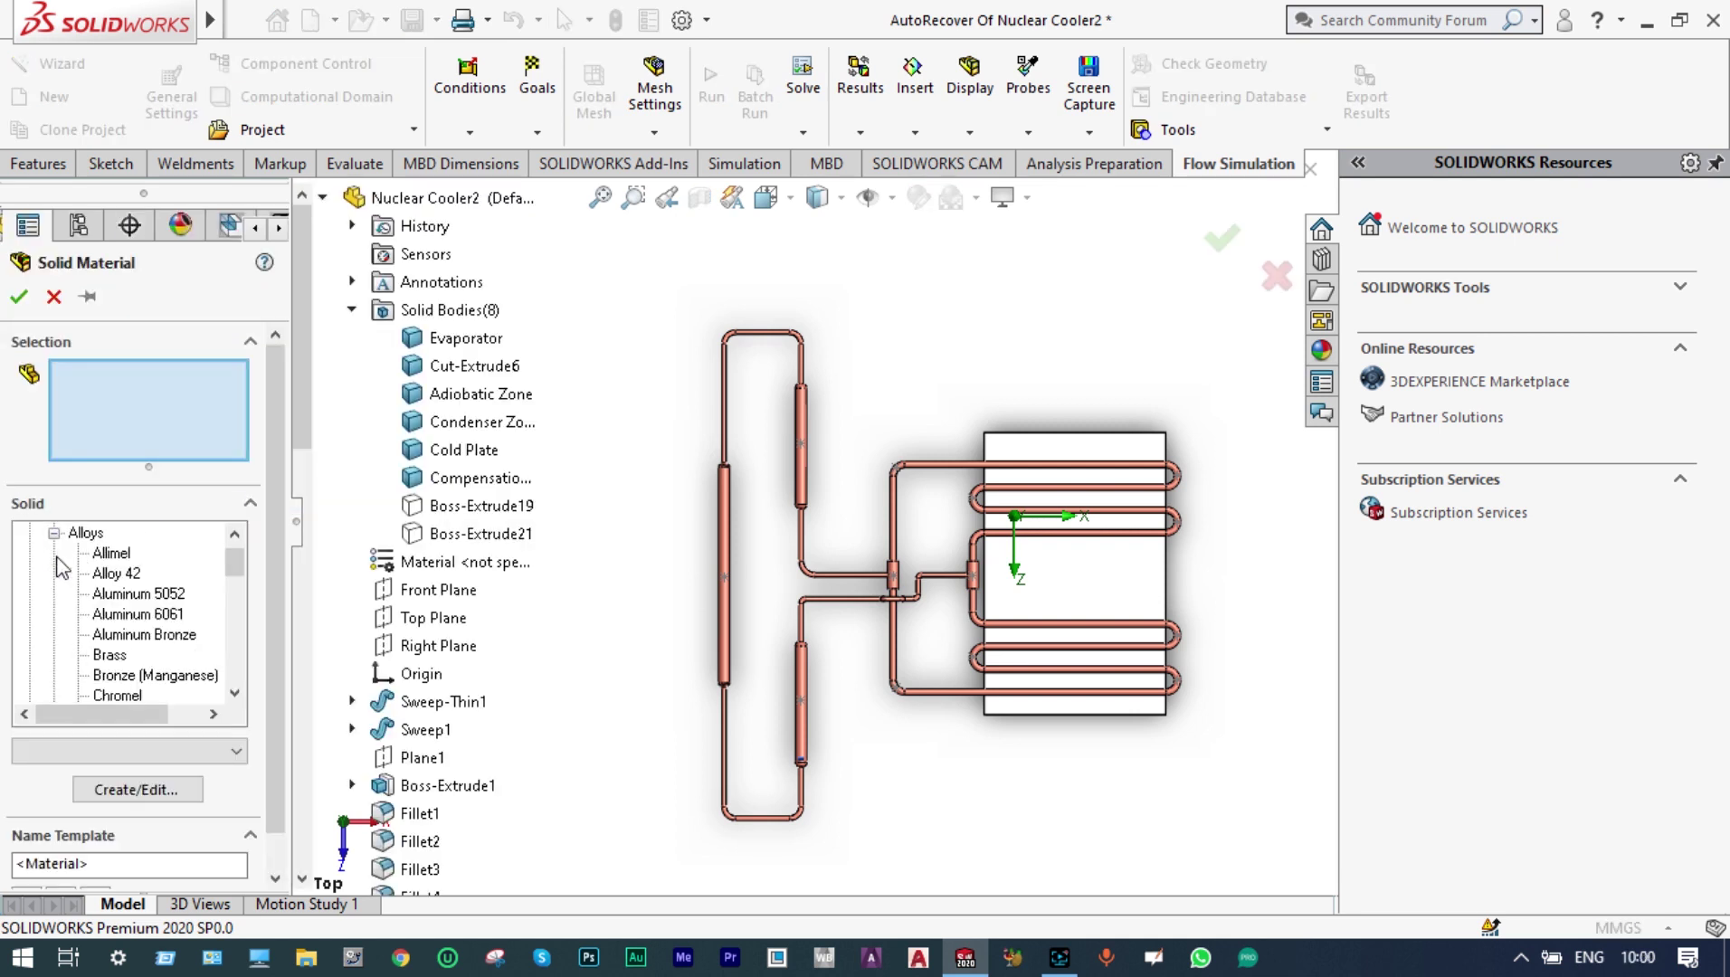
{"action": "left_click", "coordinate": [123, 616]}
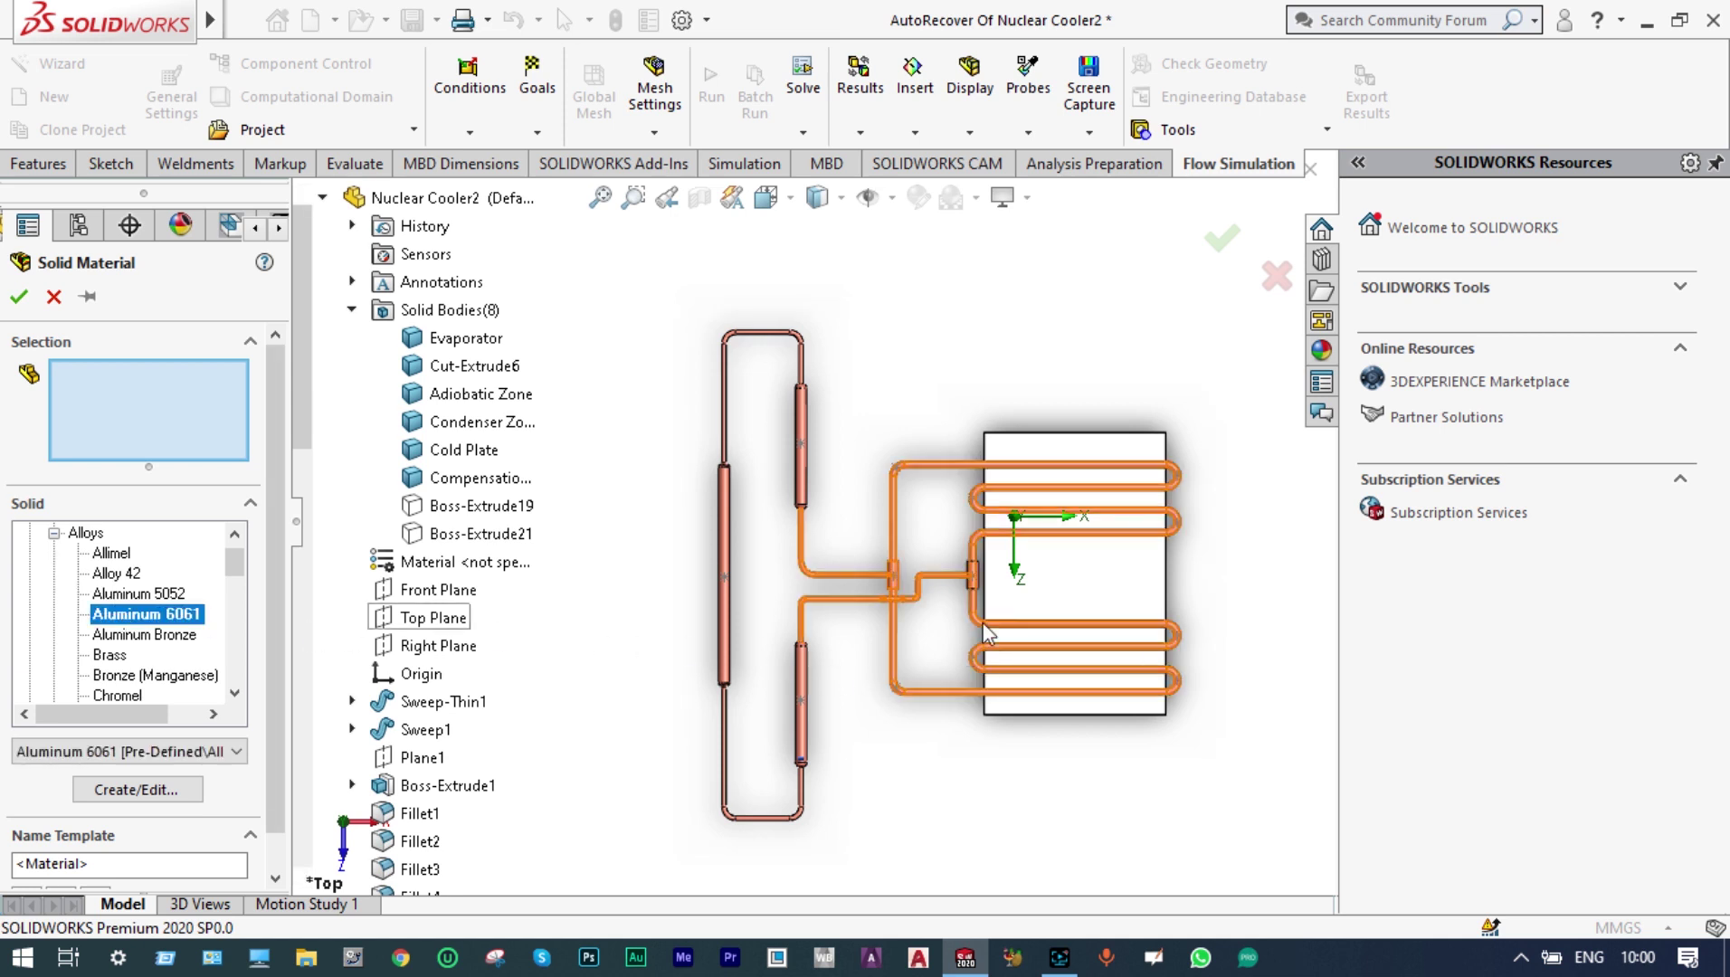
{"action": "left_click", "coordinate": [1047, 566]}
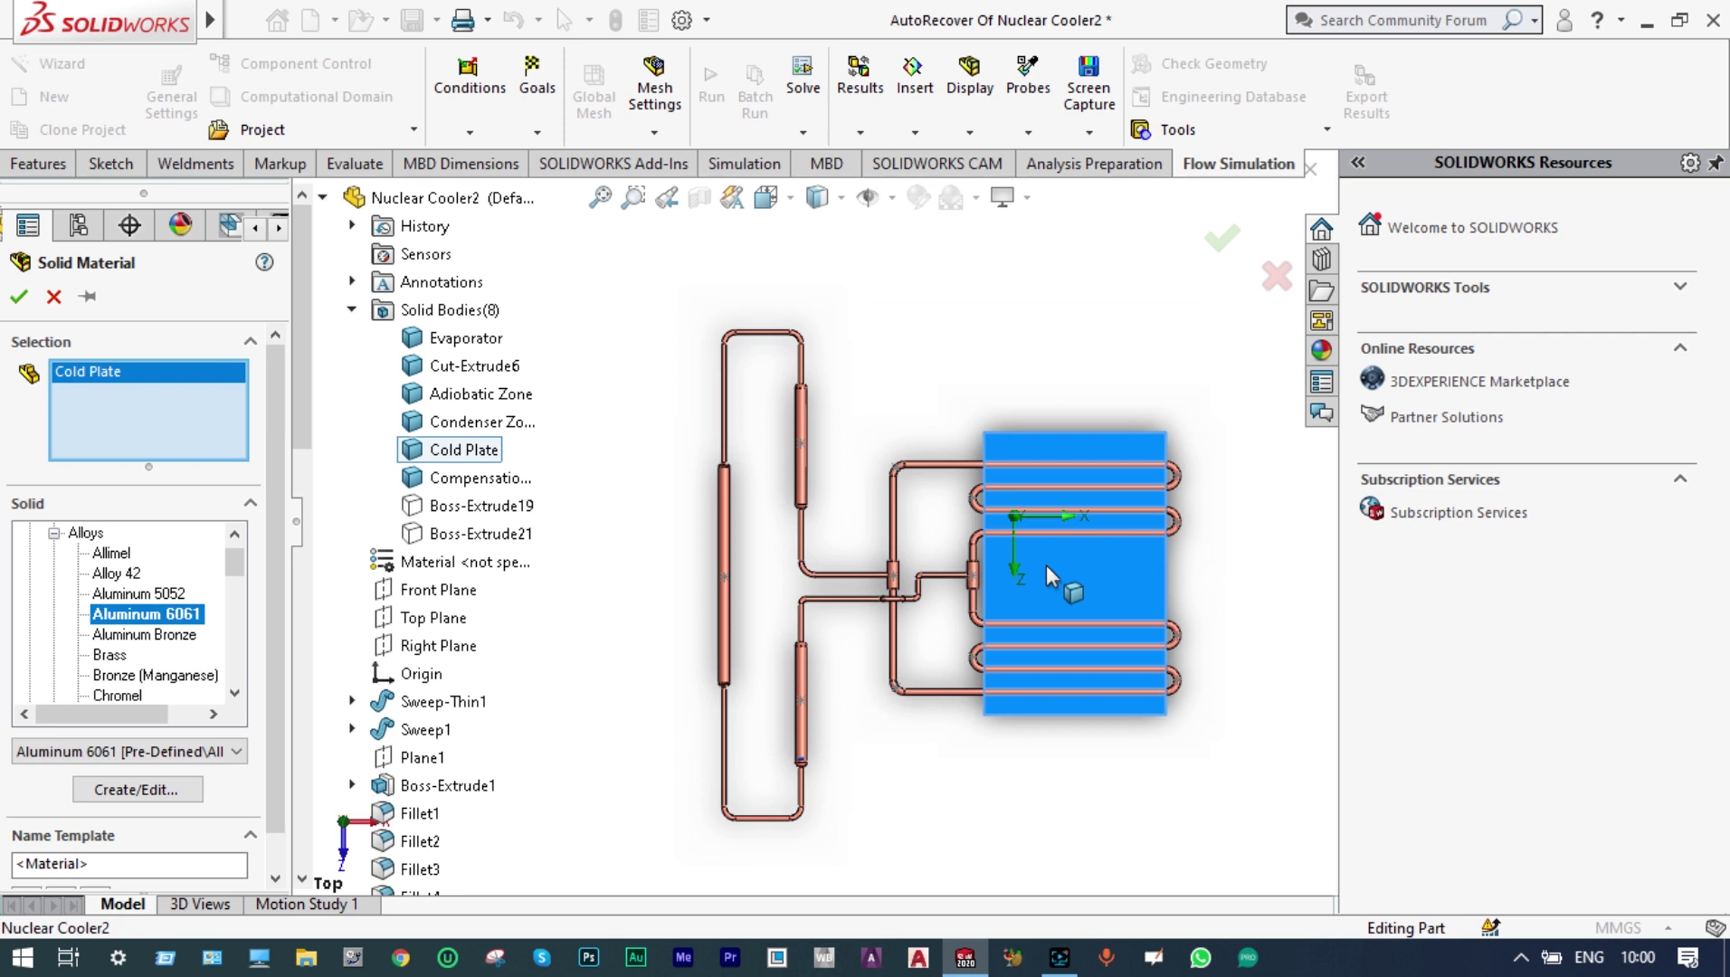
{"action": "left_click", "coordinate": [16, 297]}
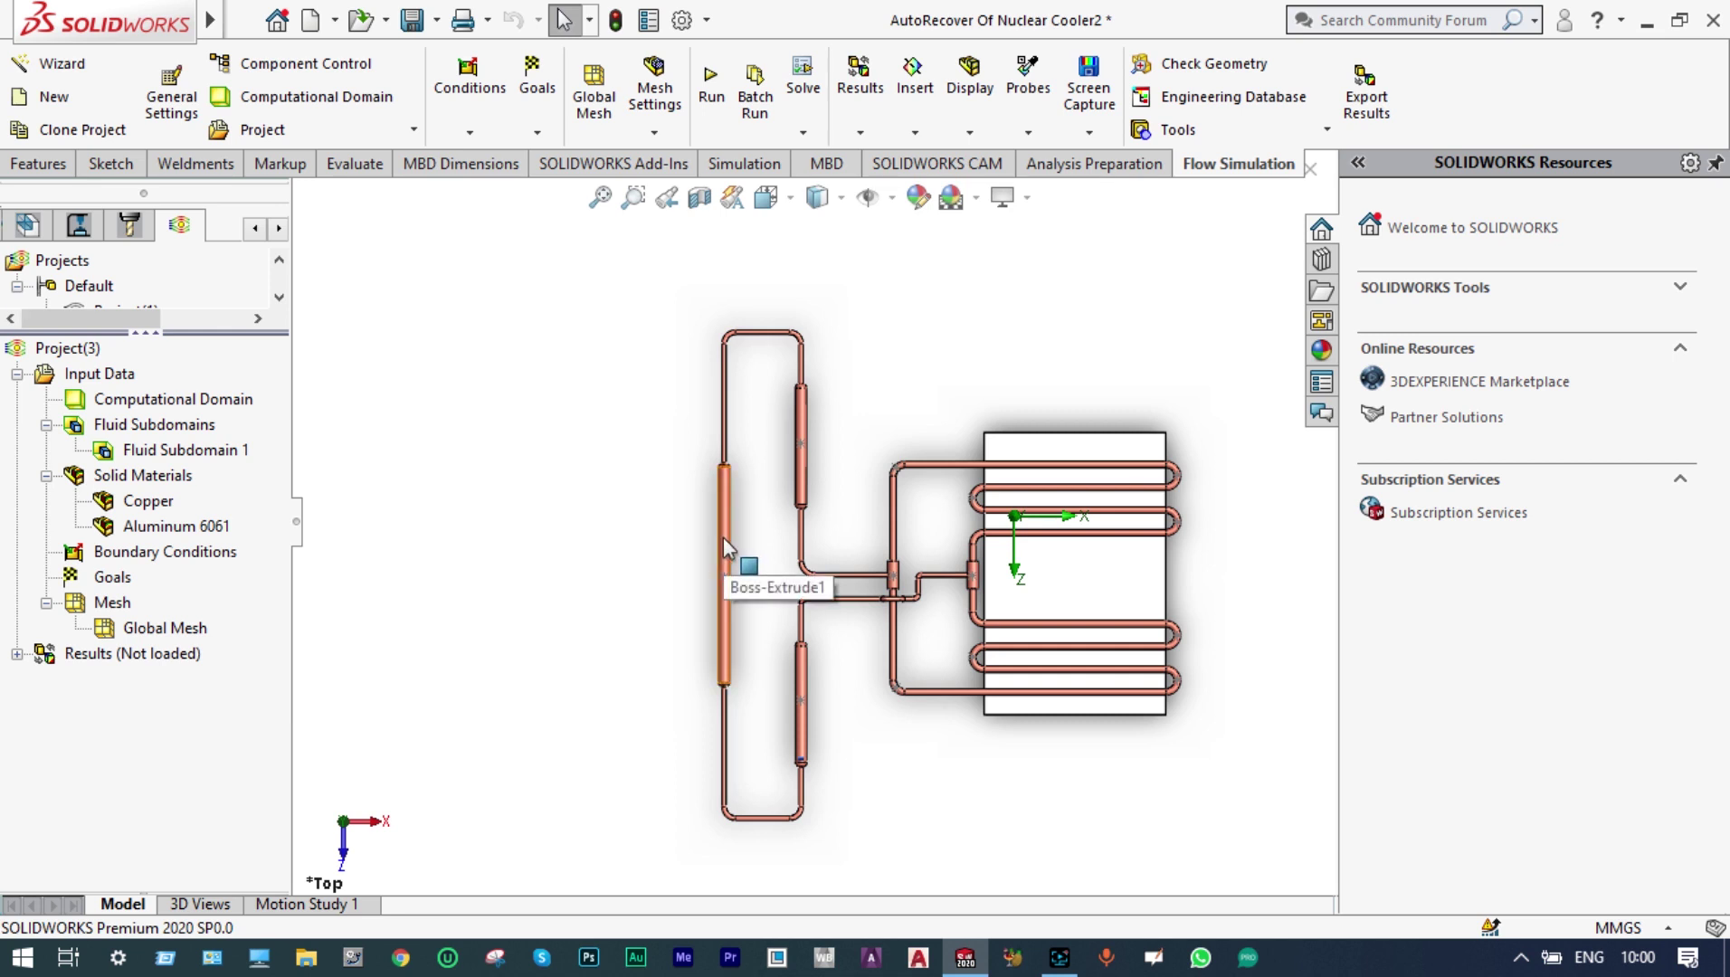
Step: Insert a heat pipe condition on the Evaporator, Adiobatic Zone, Condenser Zone and Compensation Chamber bodies
{"action": "left_click", "coordinate": [471, 136]}
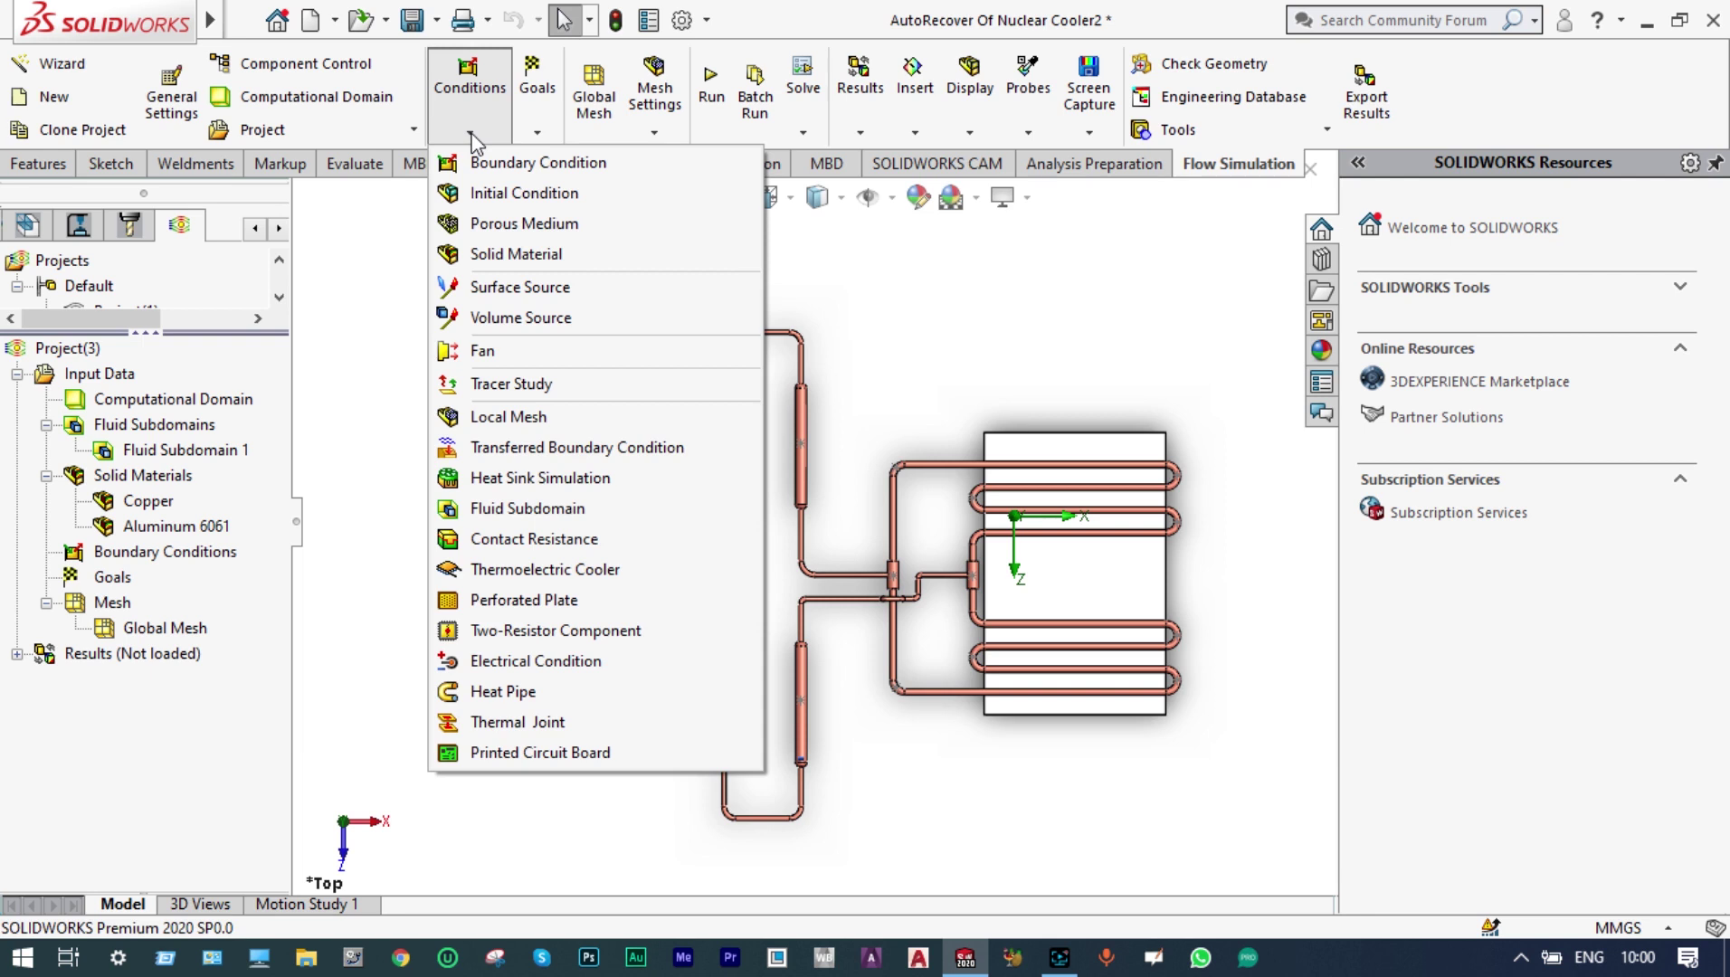
{"action": "left_click", "coordinate": [489, 693]}
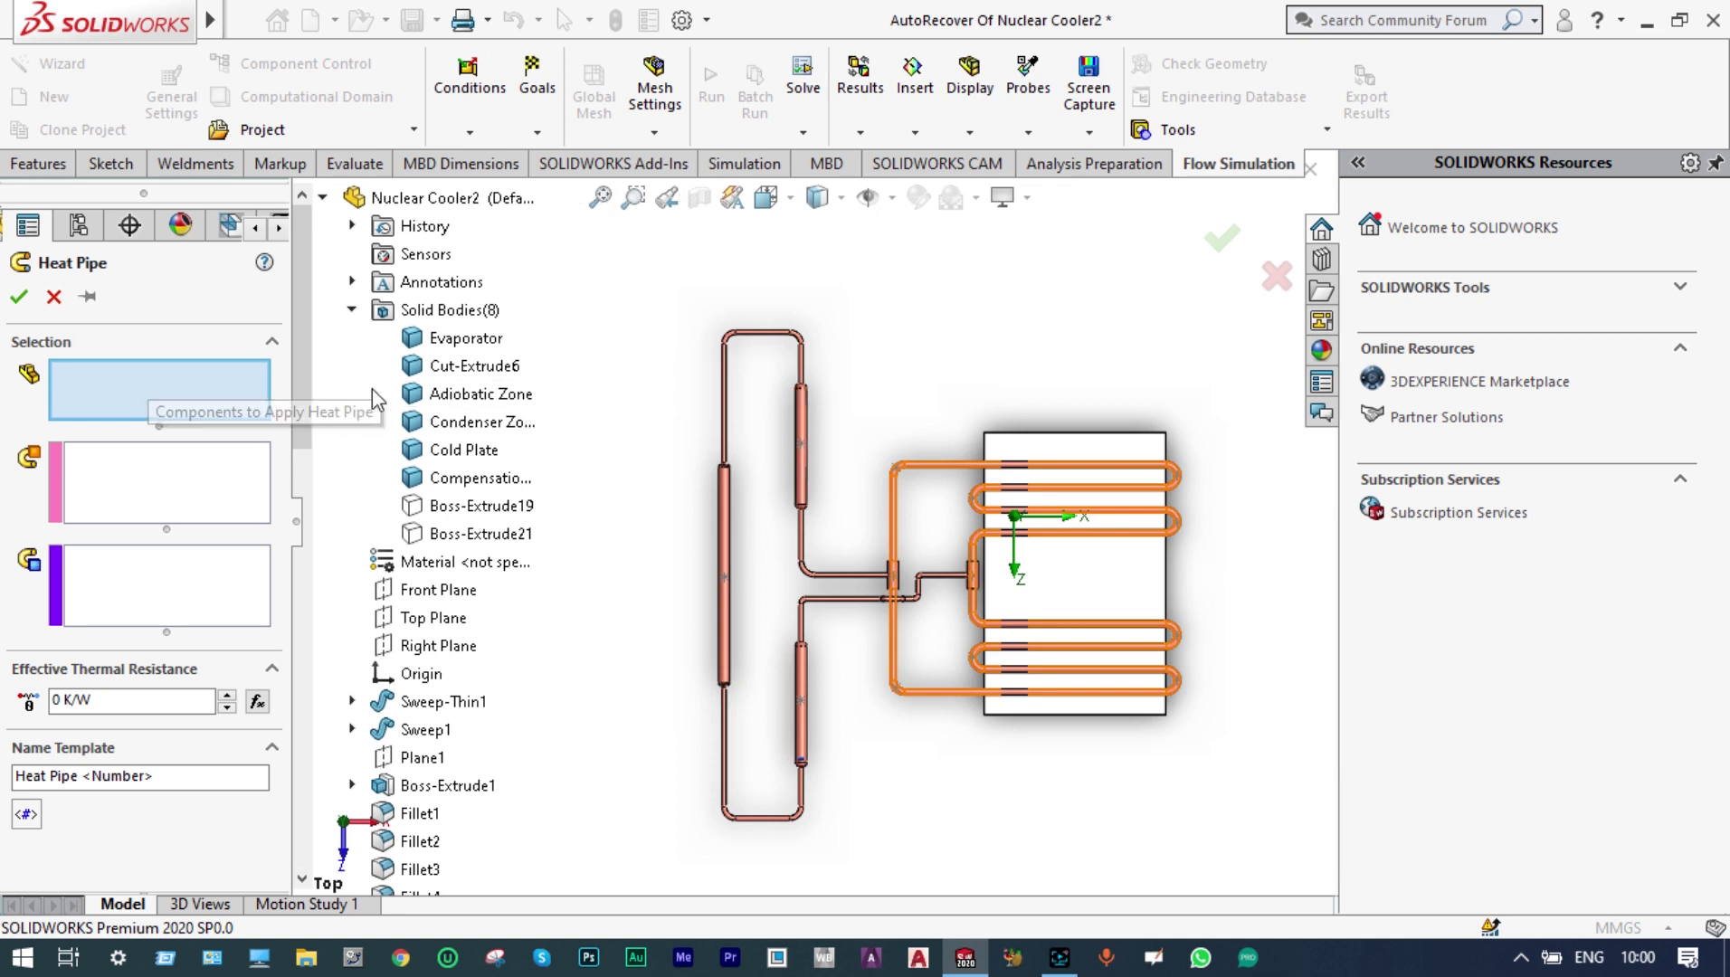
{"action": "left_click", "coordinate": [464, 338]}
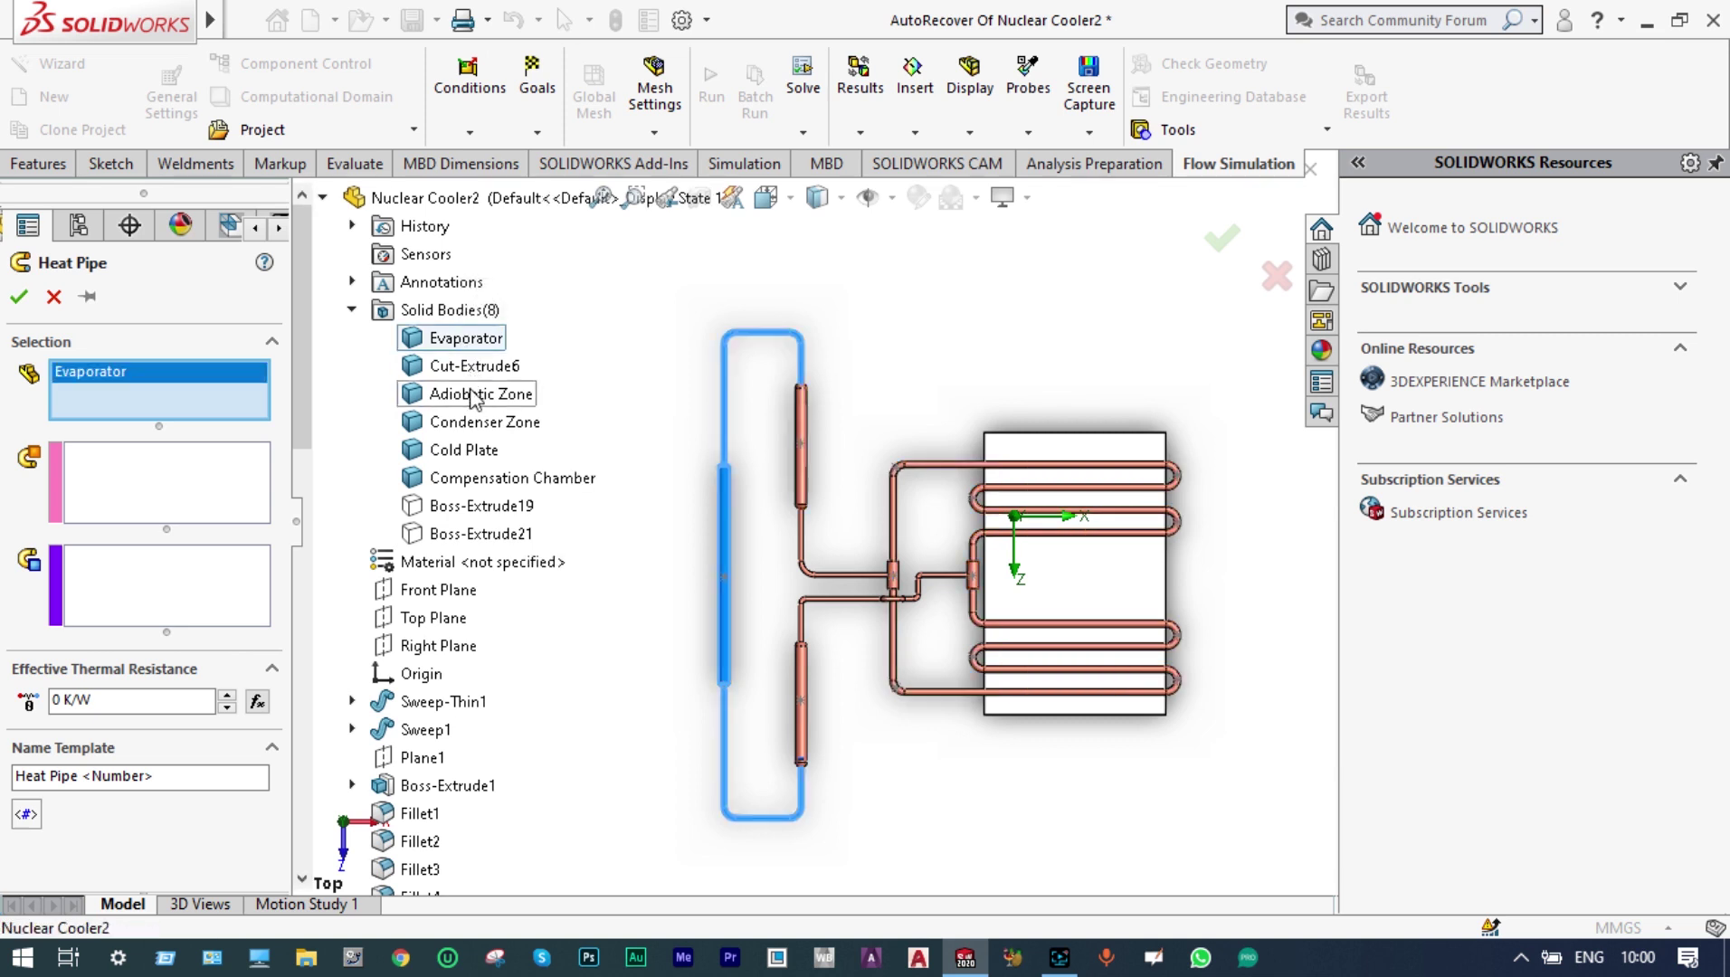
{"action": "left_click", "coordinate": [475, 395]}
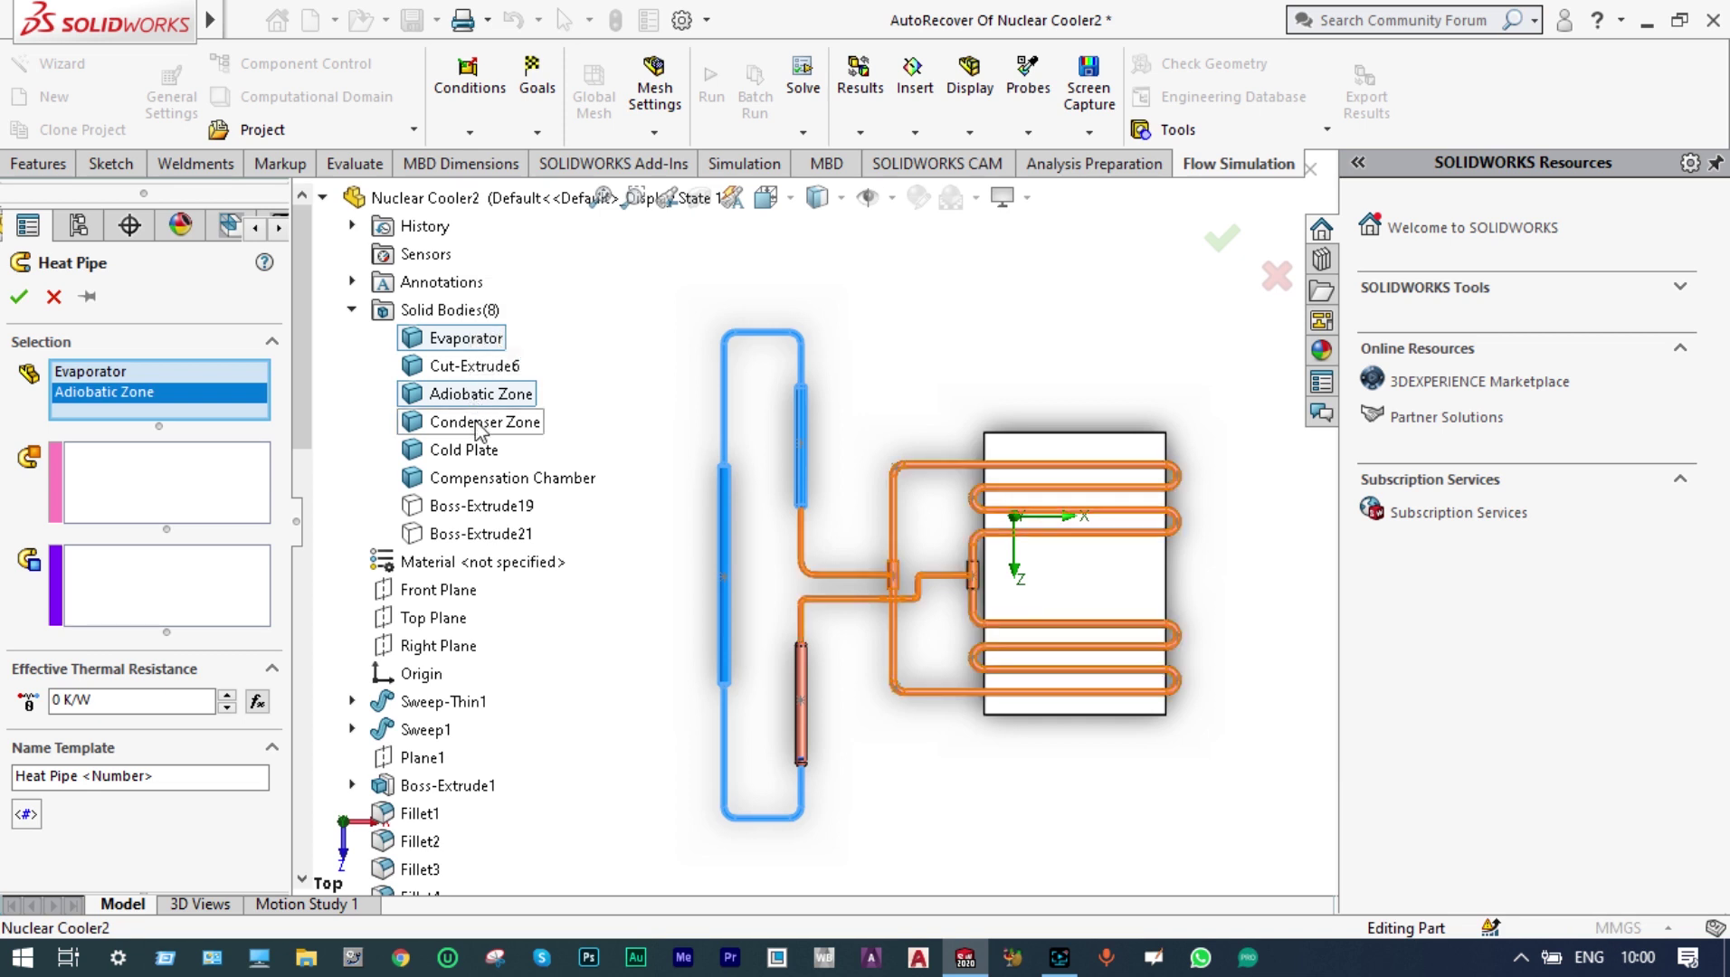
{"action": "left_click", "coordinate": [479, 423]}
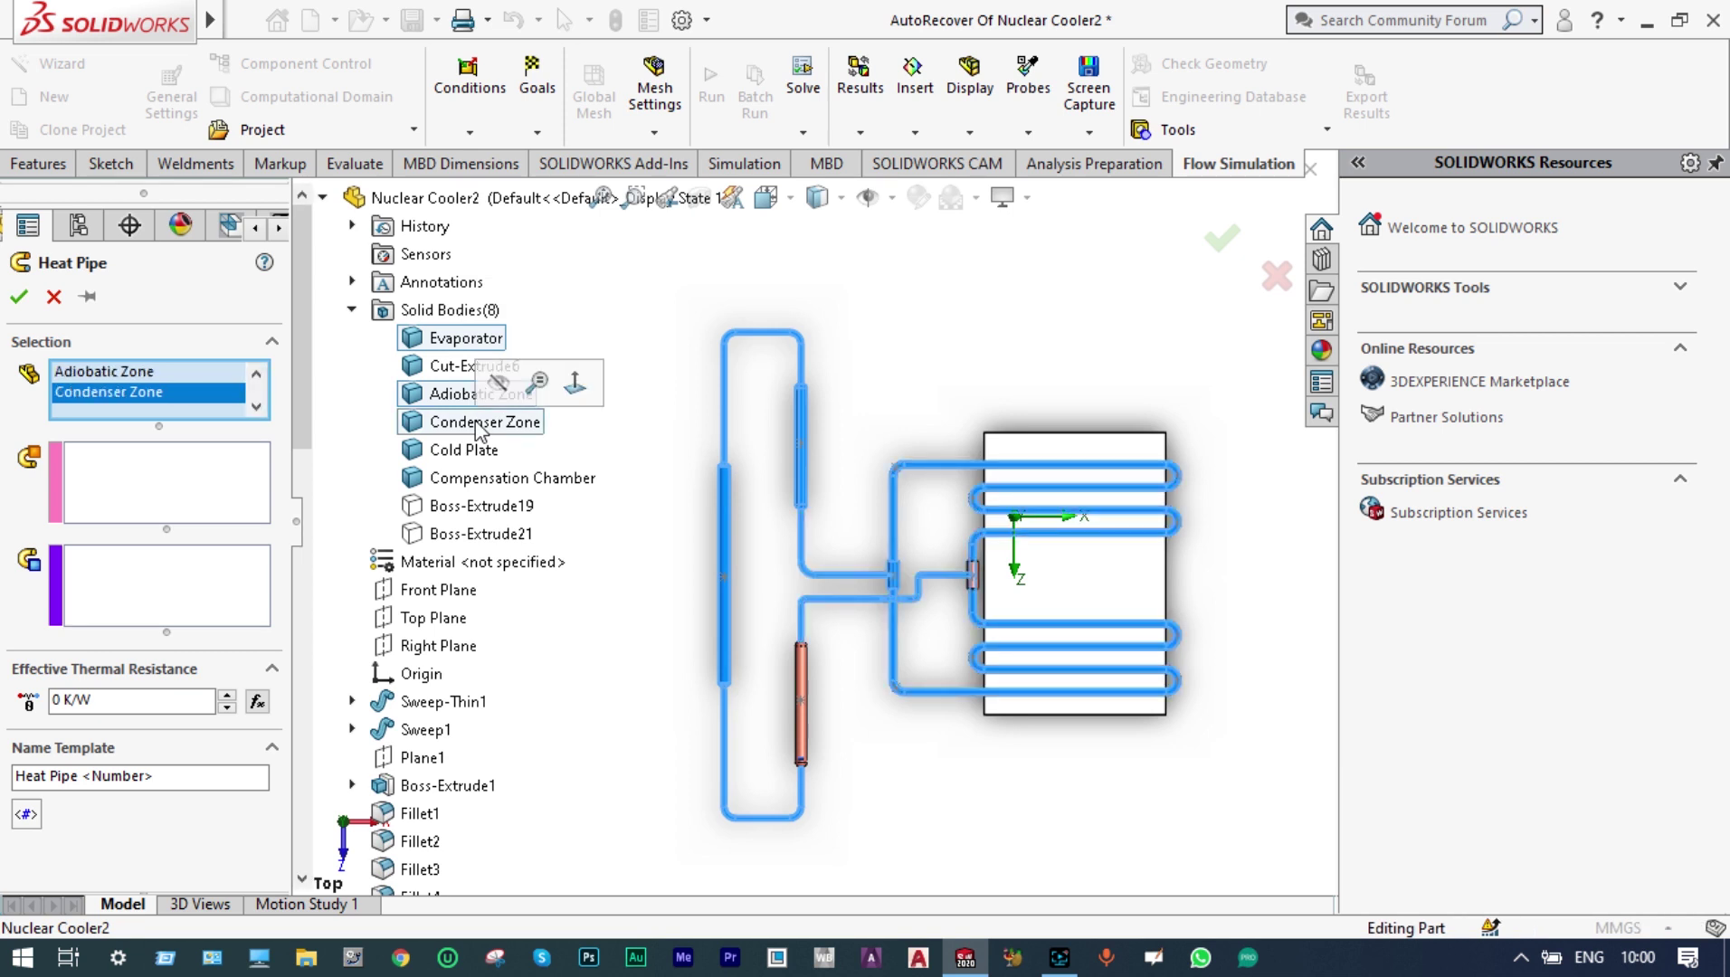
{"action": "left_click", "coordinate": [493, 480]}
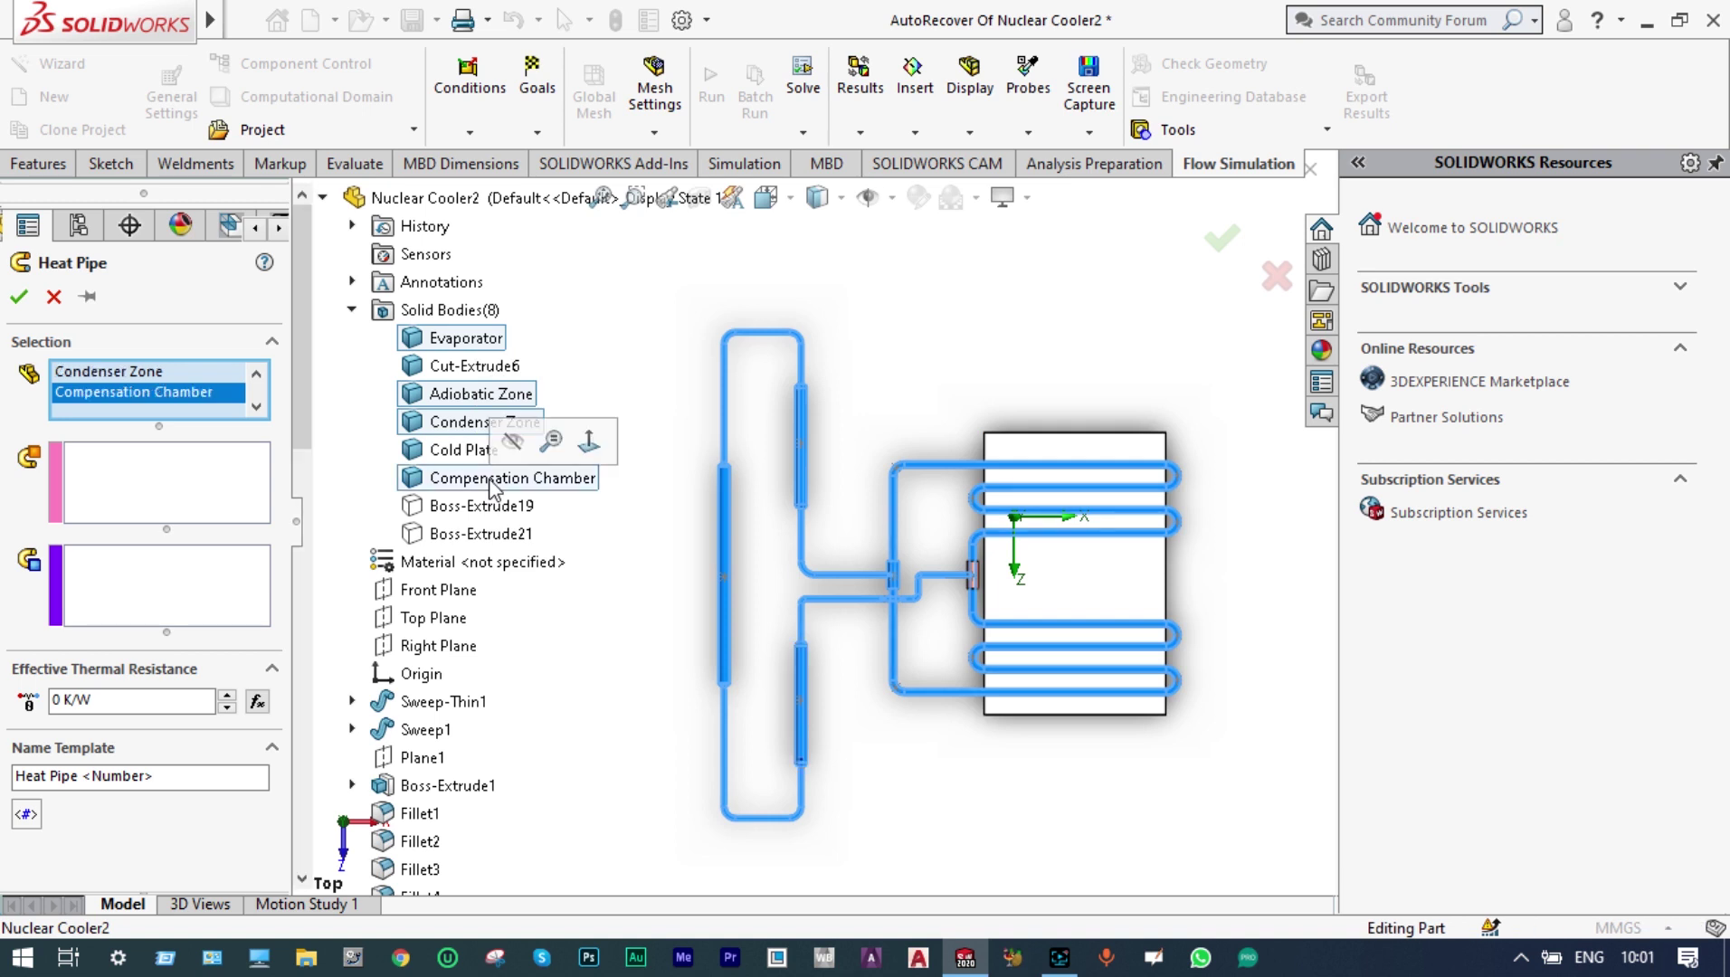
Step: Set the long vertical evaporator pipe's outer face as the heat-in face and the cold plate's faces between the pipe runs as heat-out faces
{"action": "left_click", "coordinate": [193, 480]}
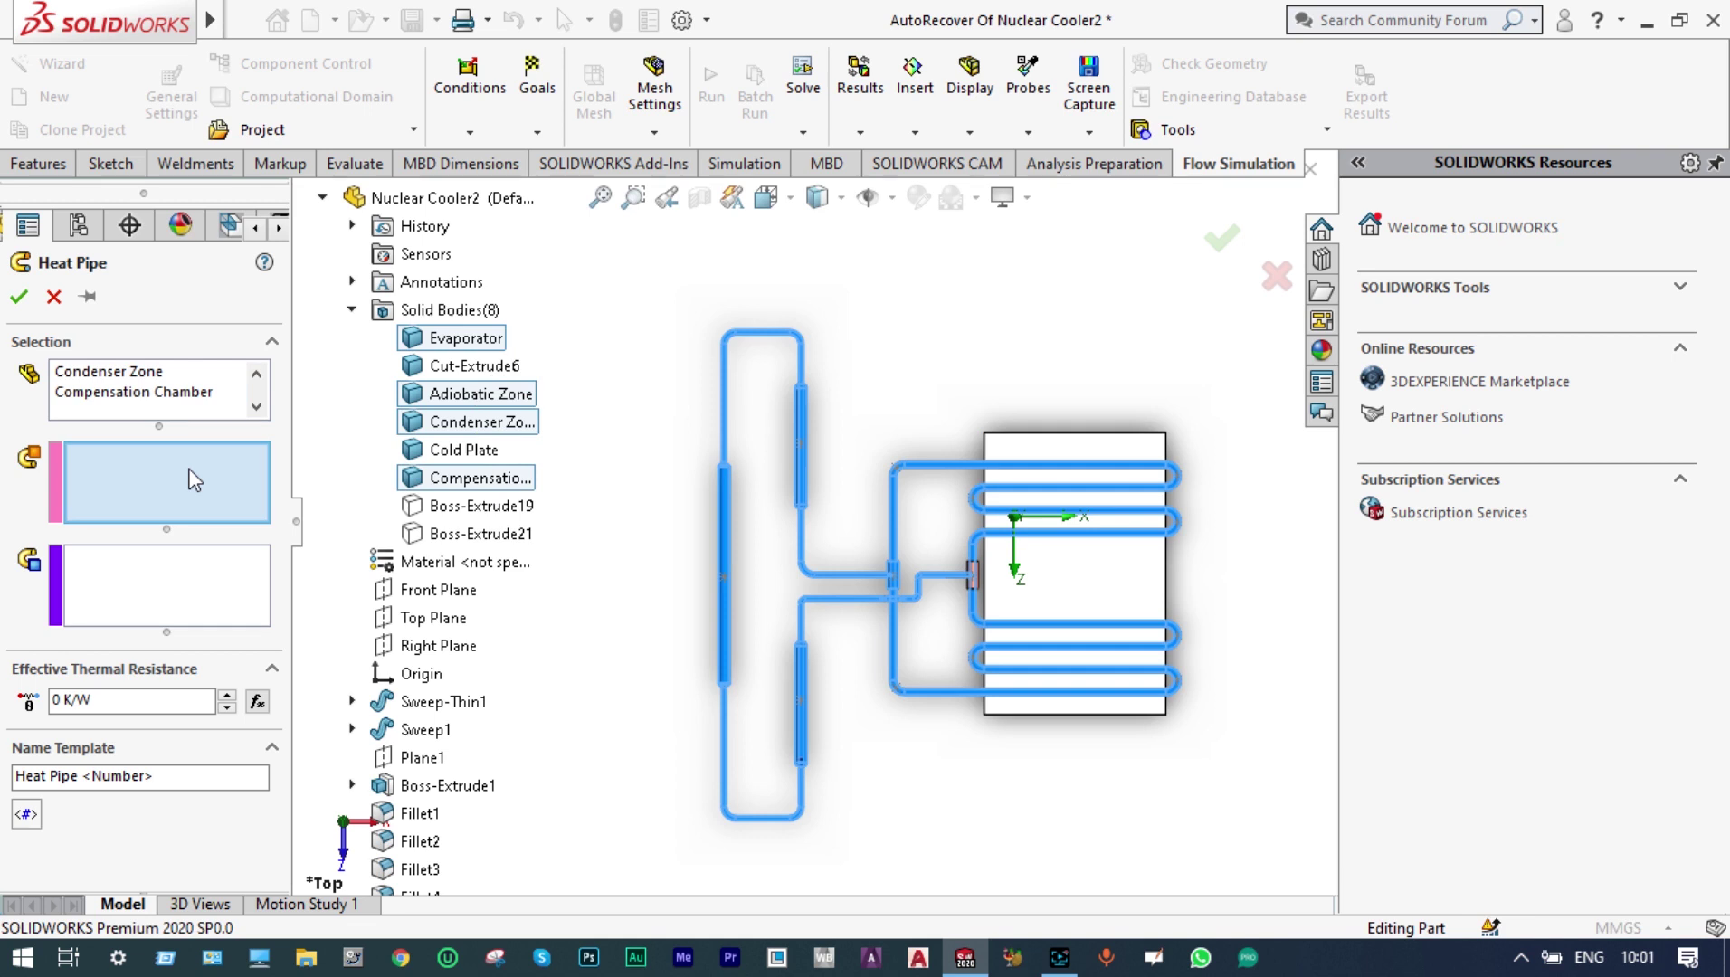
{"action": "left_click", "coordinate": [729, 562]}
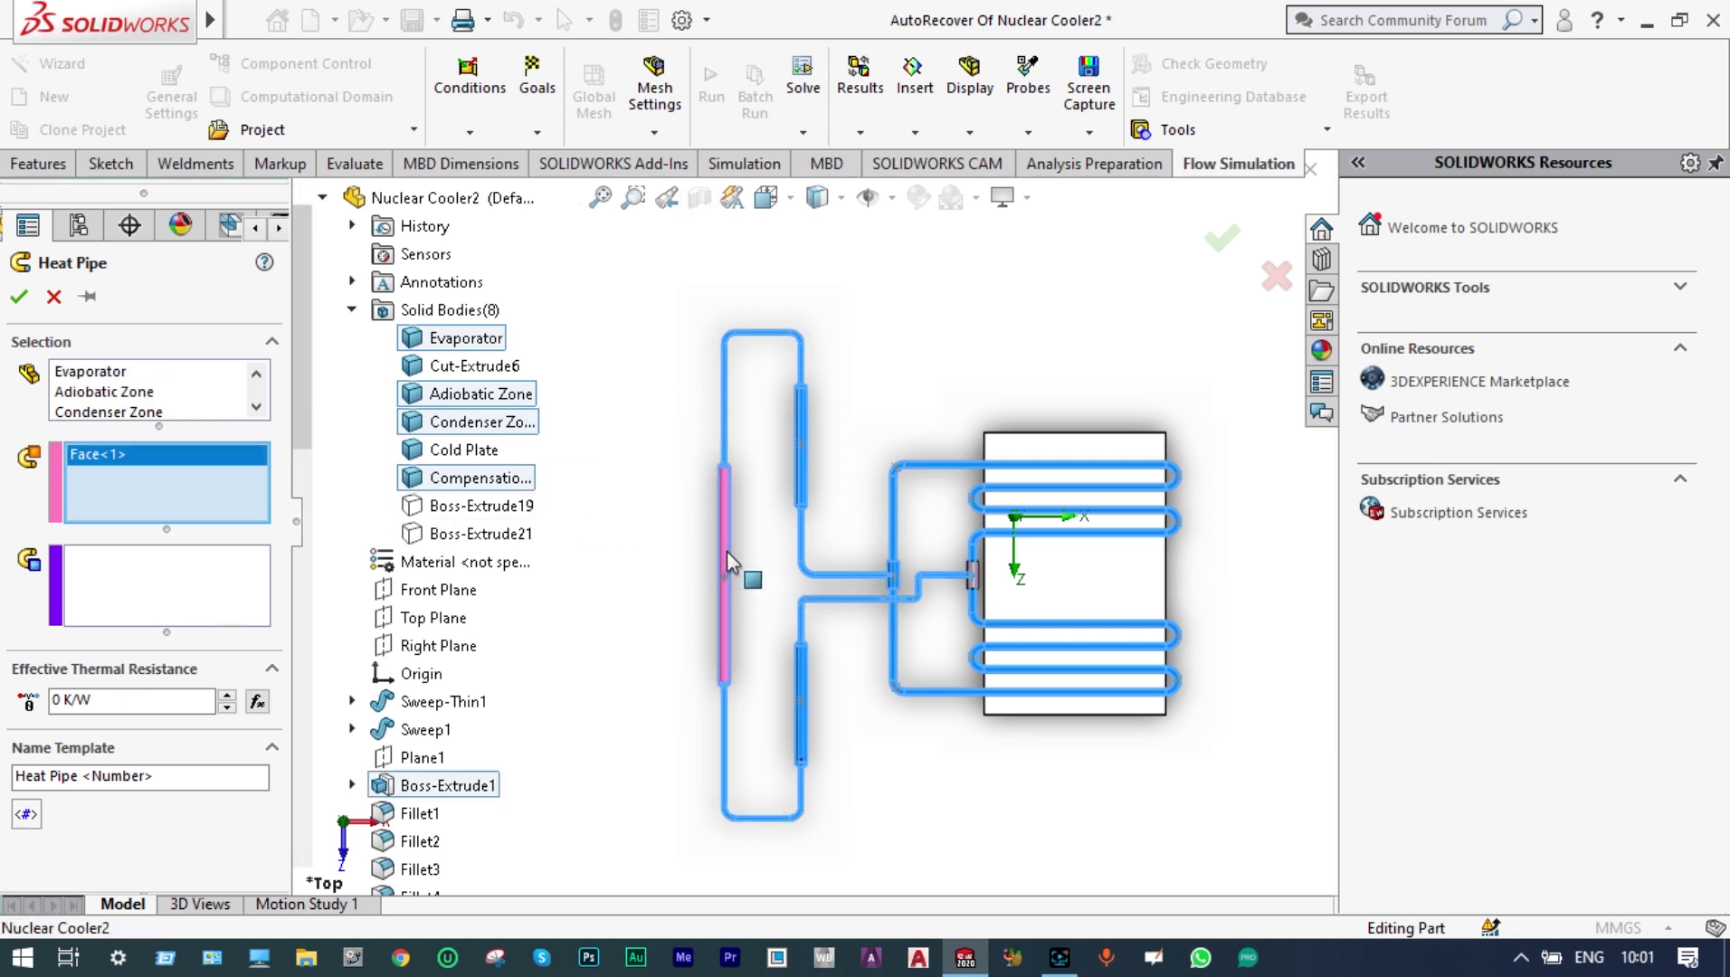
{"action": "left_click", "coordinate": [229, 593]}
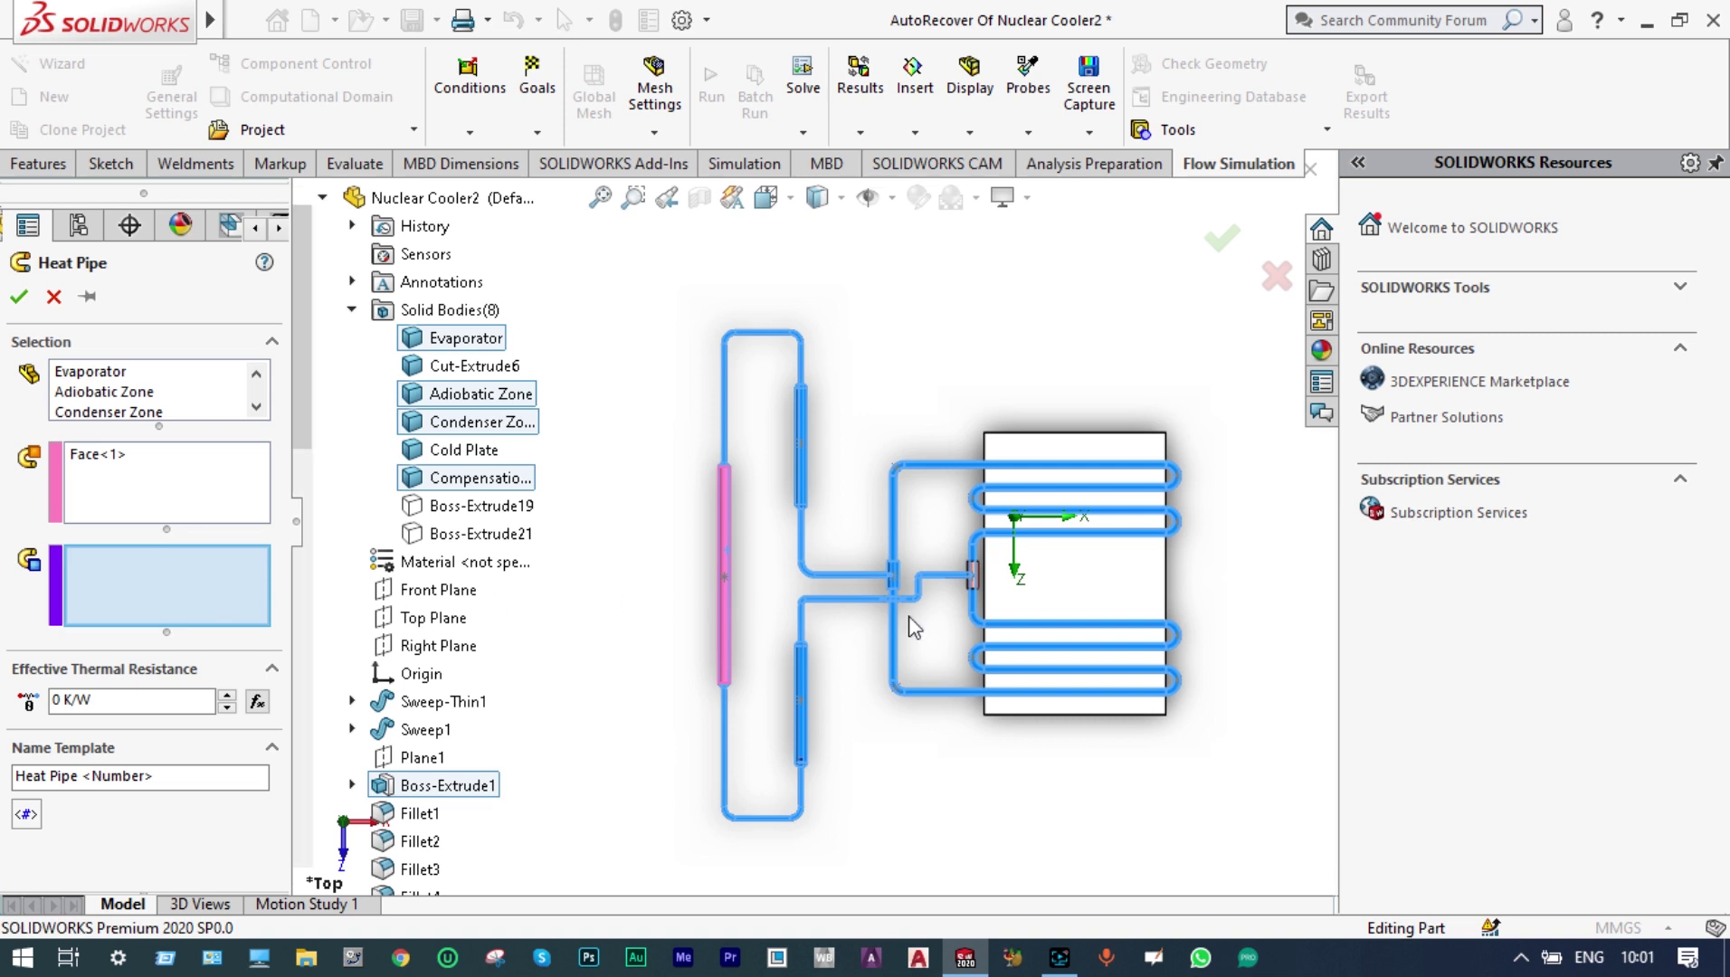
{"action": "left_click", "coordinate": [1077, 589]}
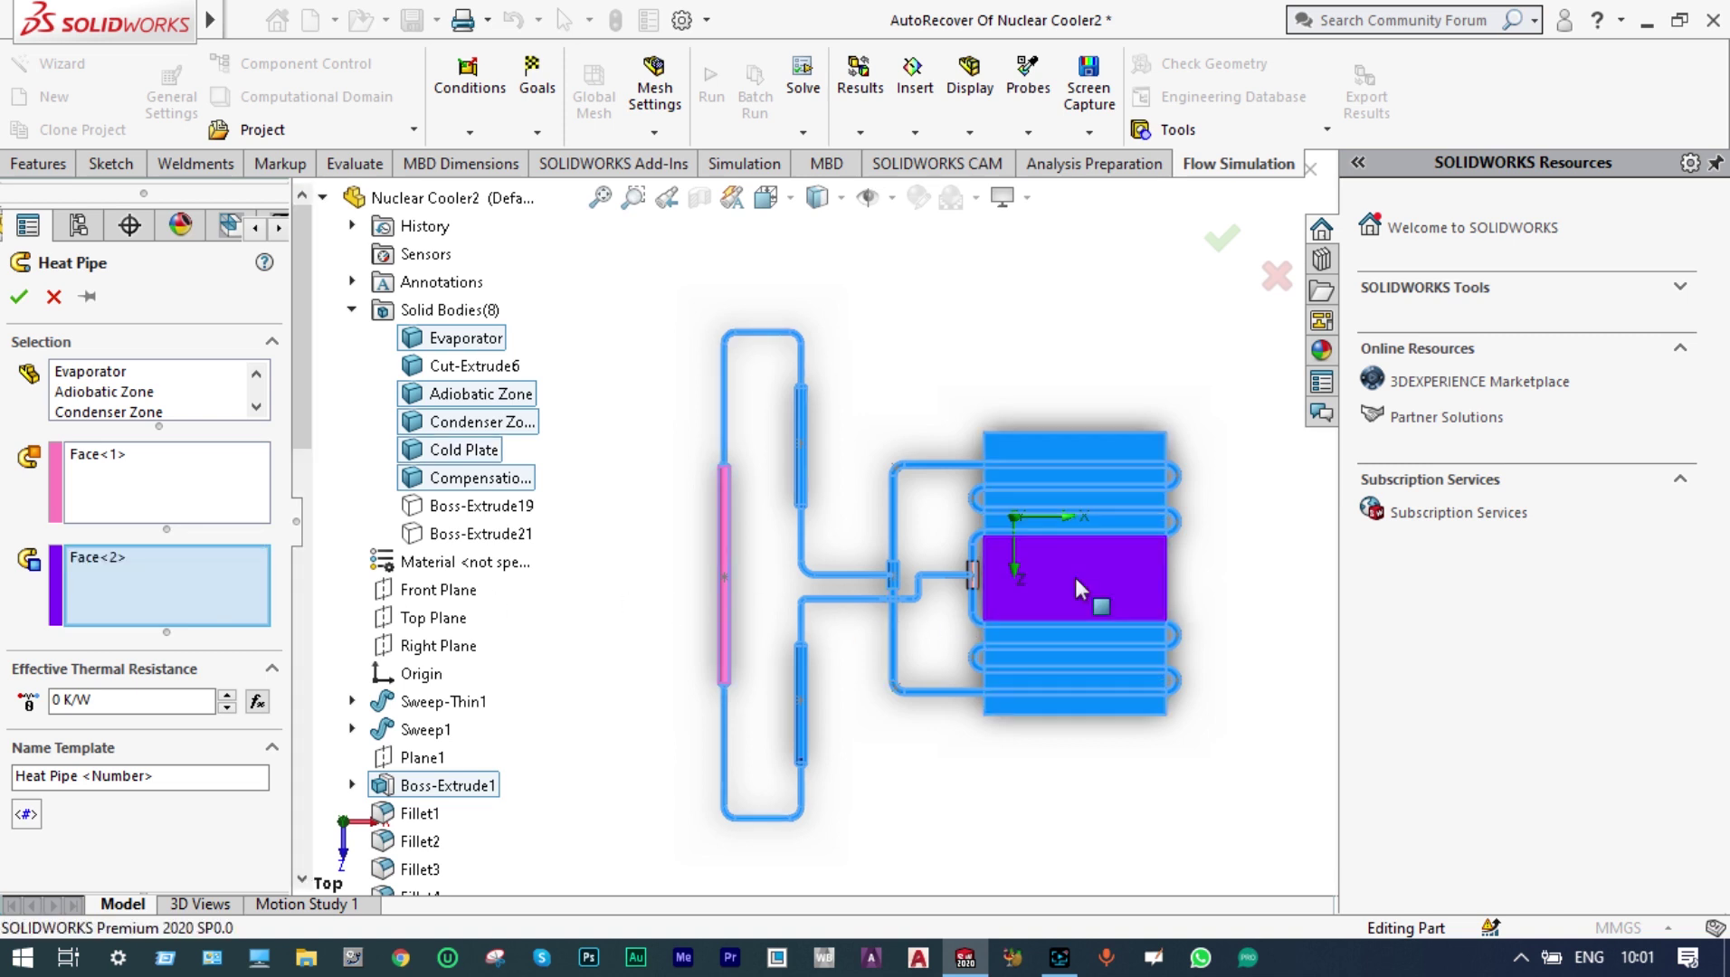
{"action": "scroll", "coordinate": [1079, 534], "scroll_direction": "down", "scroll_amount": 4}
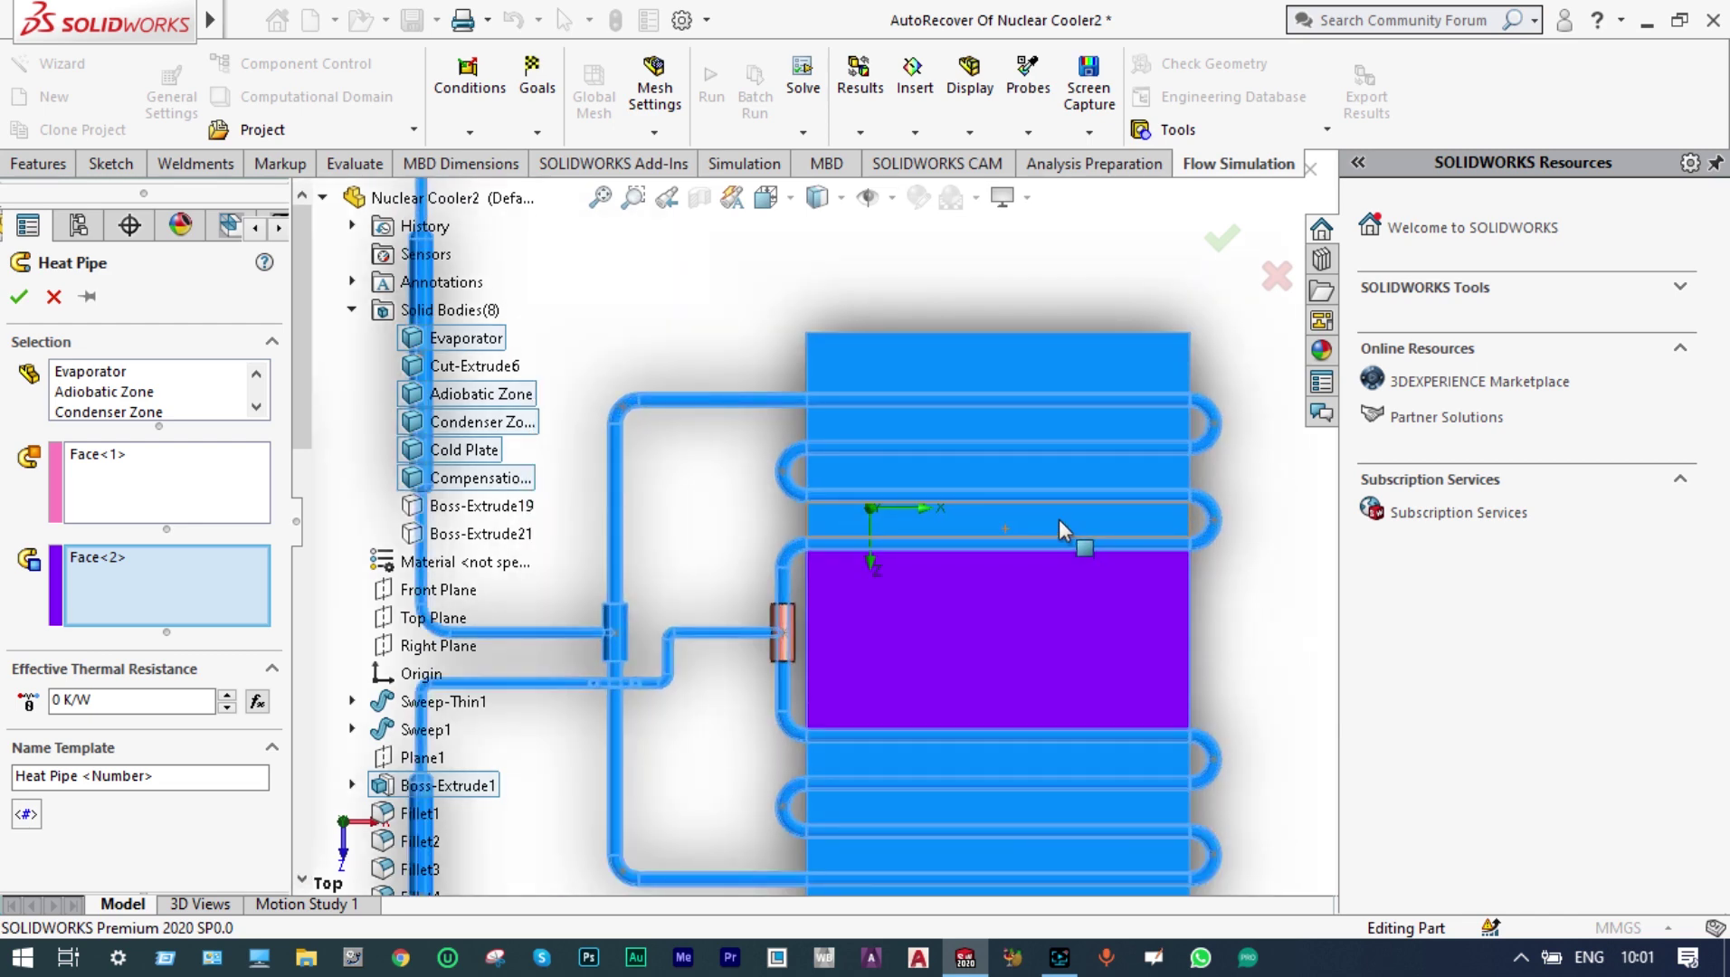
{"action": "left_click", "coordinate": [1059, 520]}
{"action": "left_click", "coordinate": [1045, 471]}
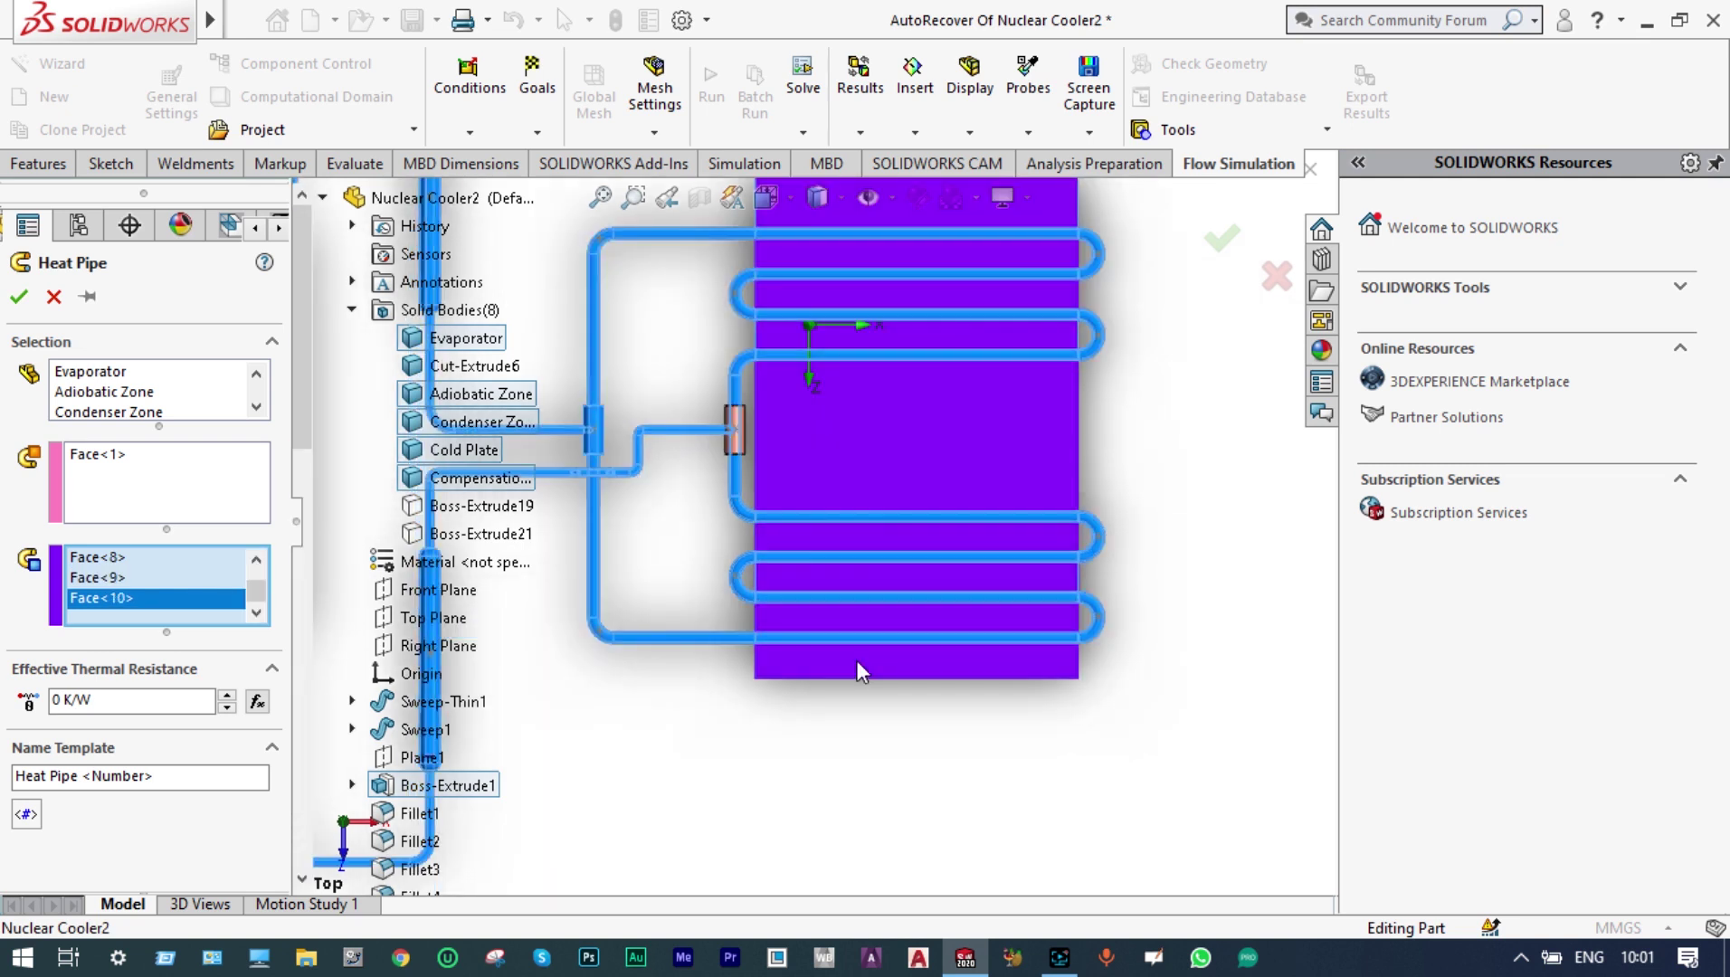
Step: Set the heat pipe's effective thermal resistance to 0.11 K/W and accept the condition
{"action": "left_click", "coordinate": [55, 700]}
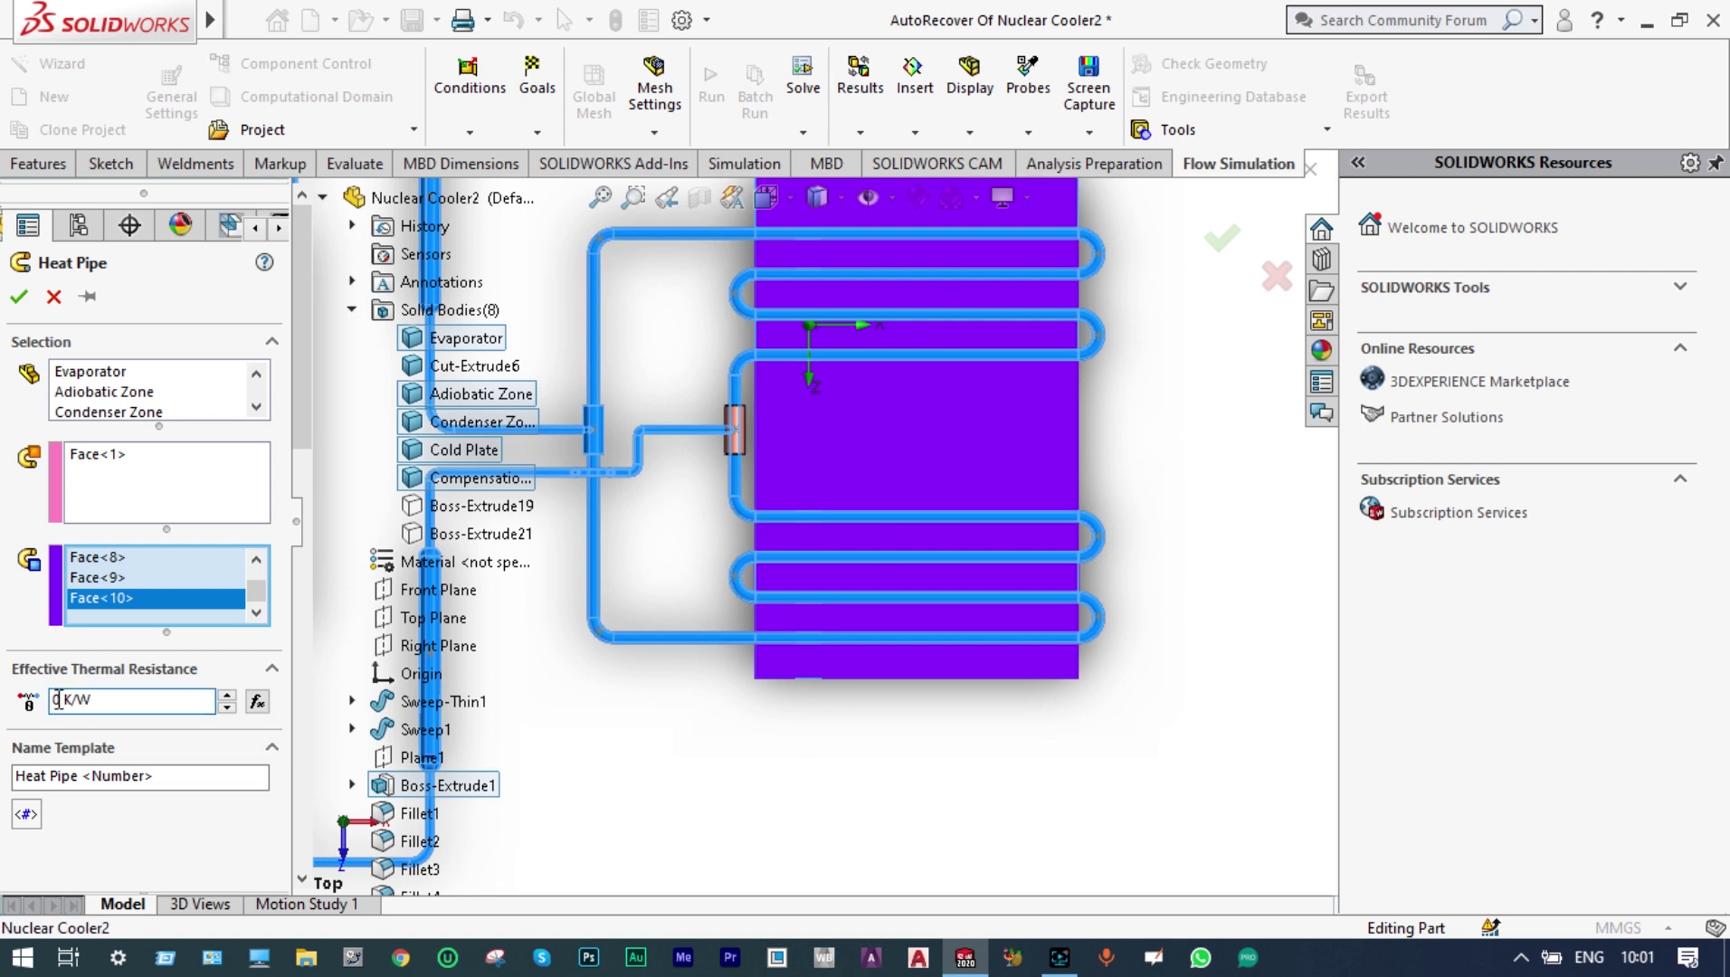
{"action": "type", "text": ".11"}
{"action": "left_click", "coordinate": [18, 297]}
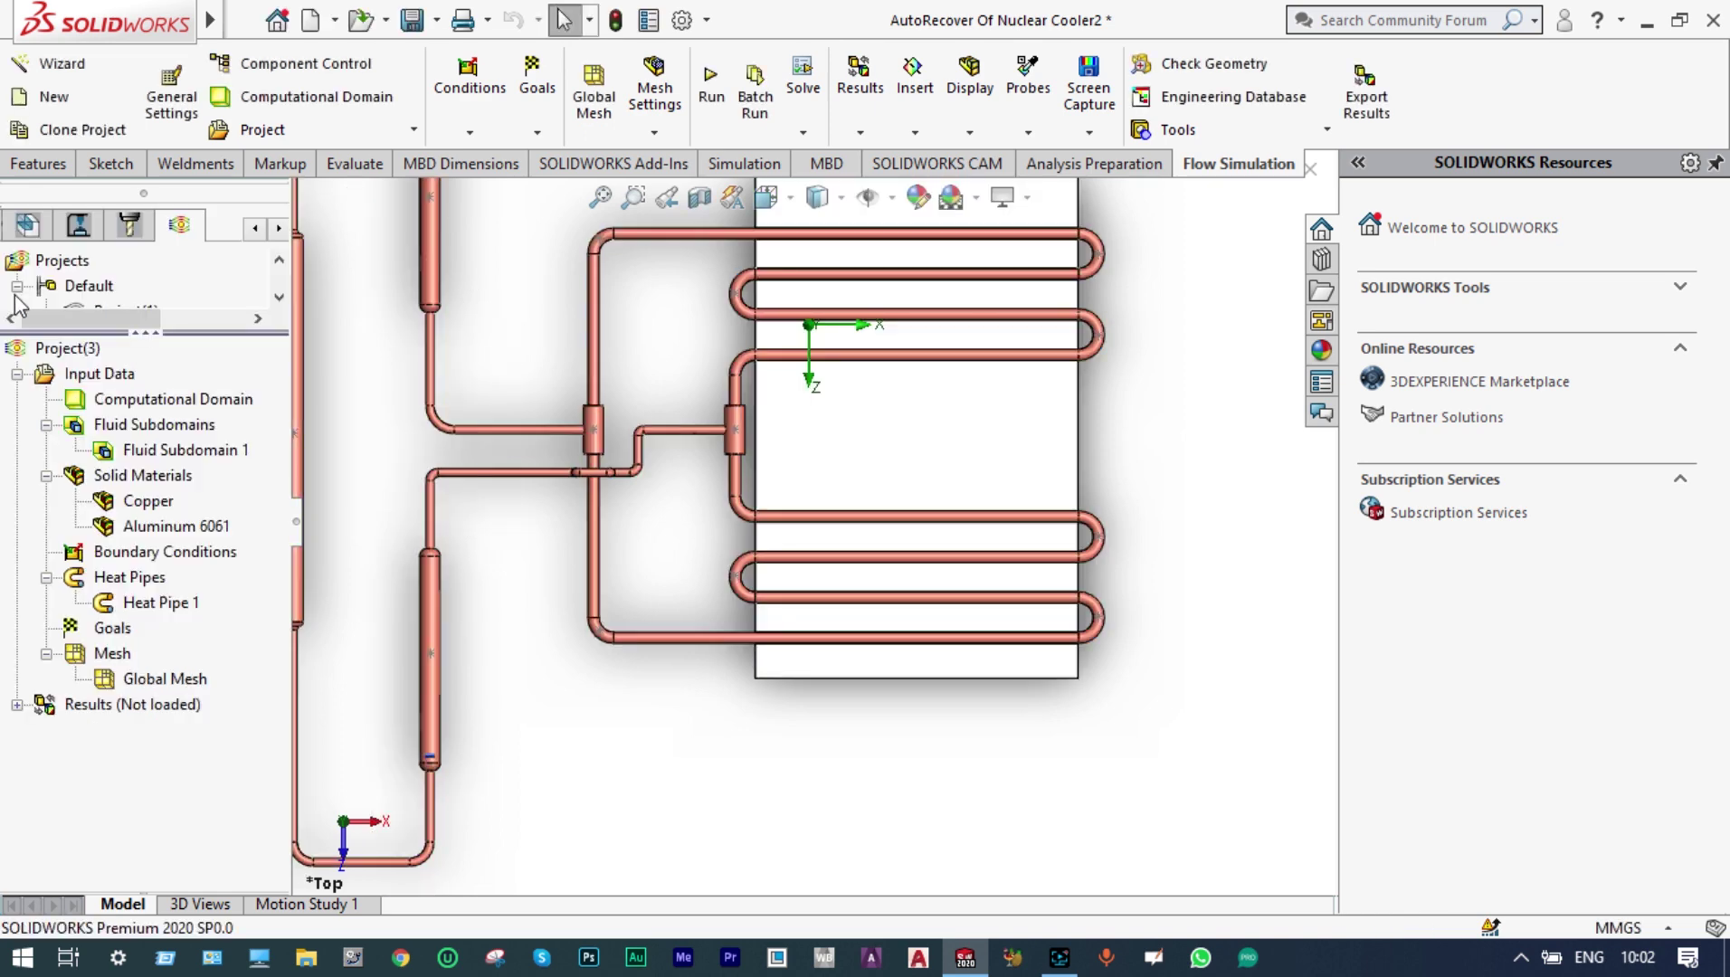
Step: Insert a surface source on the long vertical evaporator pipe's outer face with a heat generation rate of 500 W
{"action": "scroll", "coordinate": [709, 452], "scroll_direction": "up", "scroll_amount": 2}
{"action": "scroll", "coordinate": [709, 452], "scroll_direction": "up", "scroll_amount": 2}
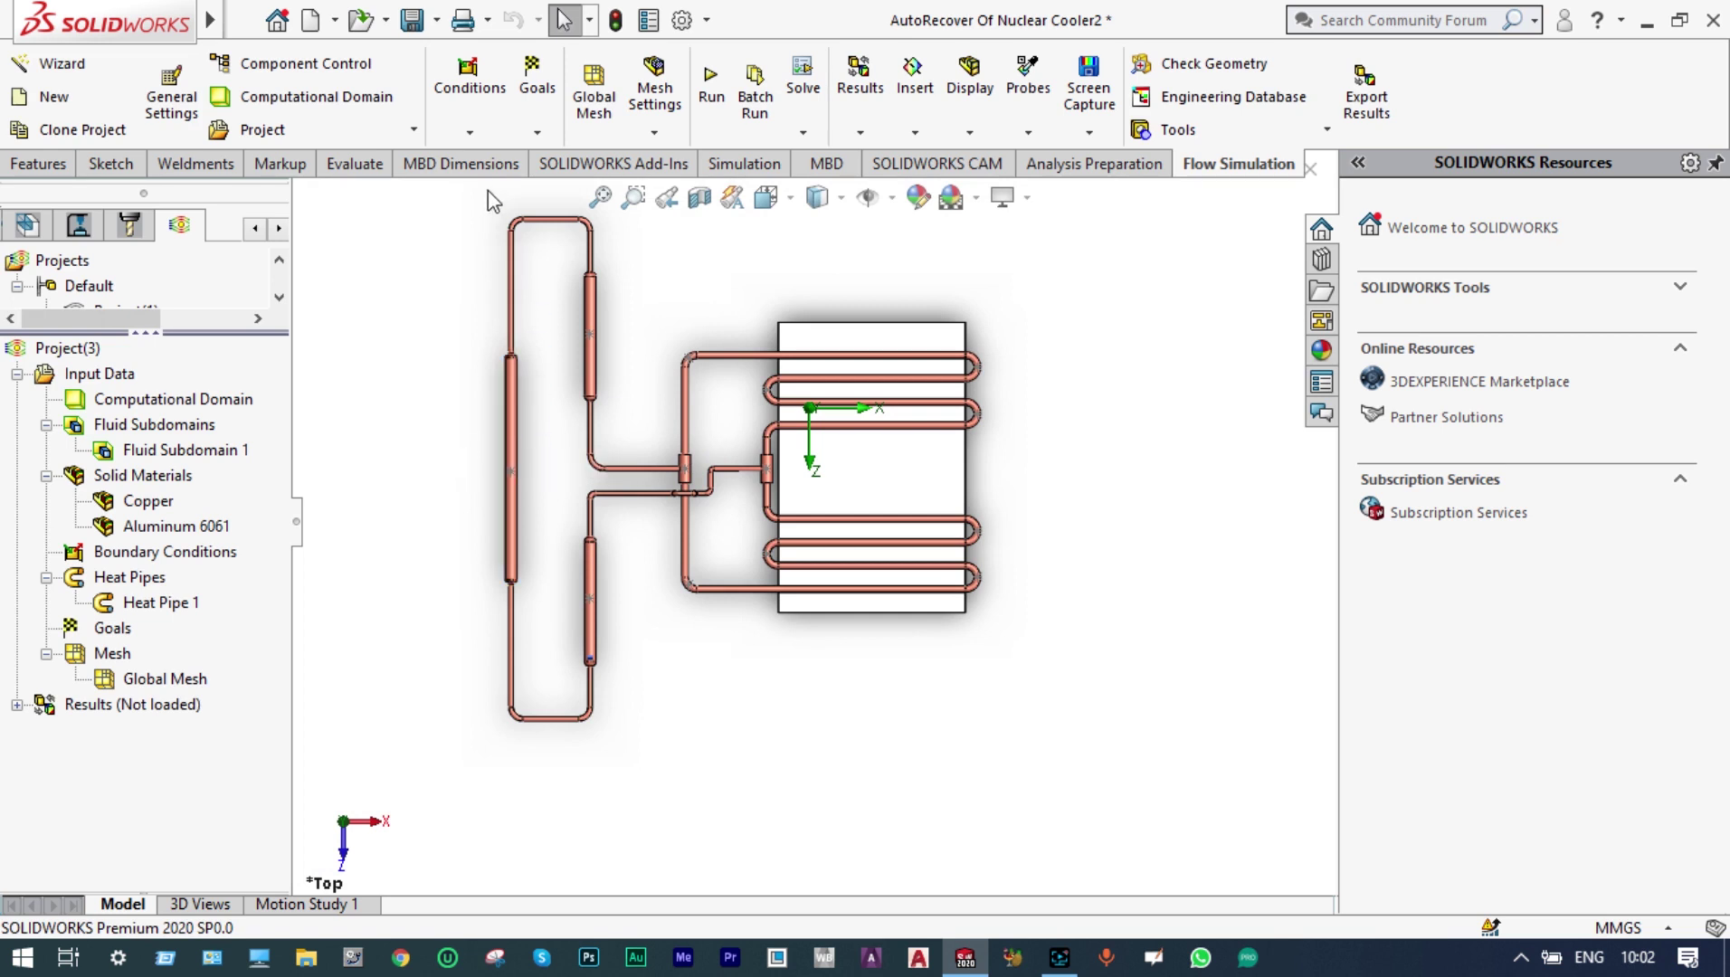
{"action": "left_click", "coordinate": [471, 132]}
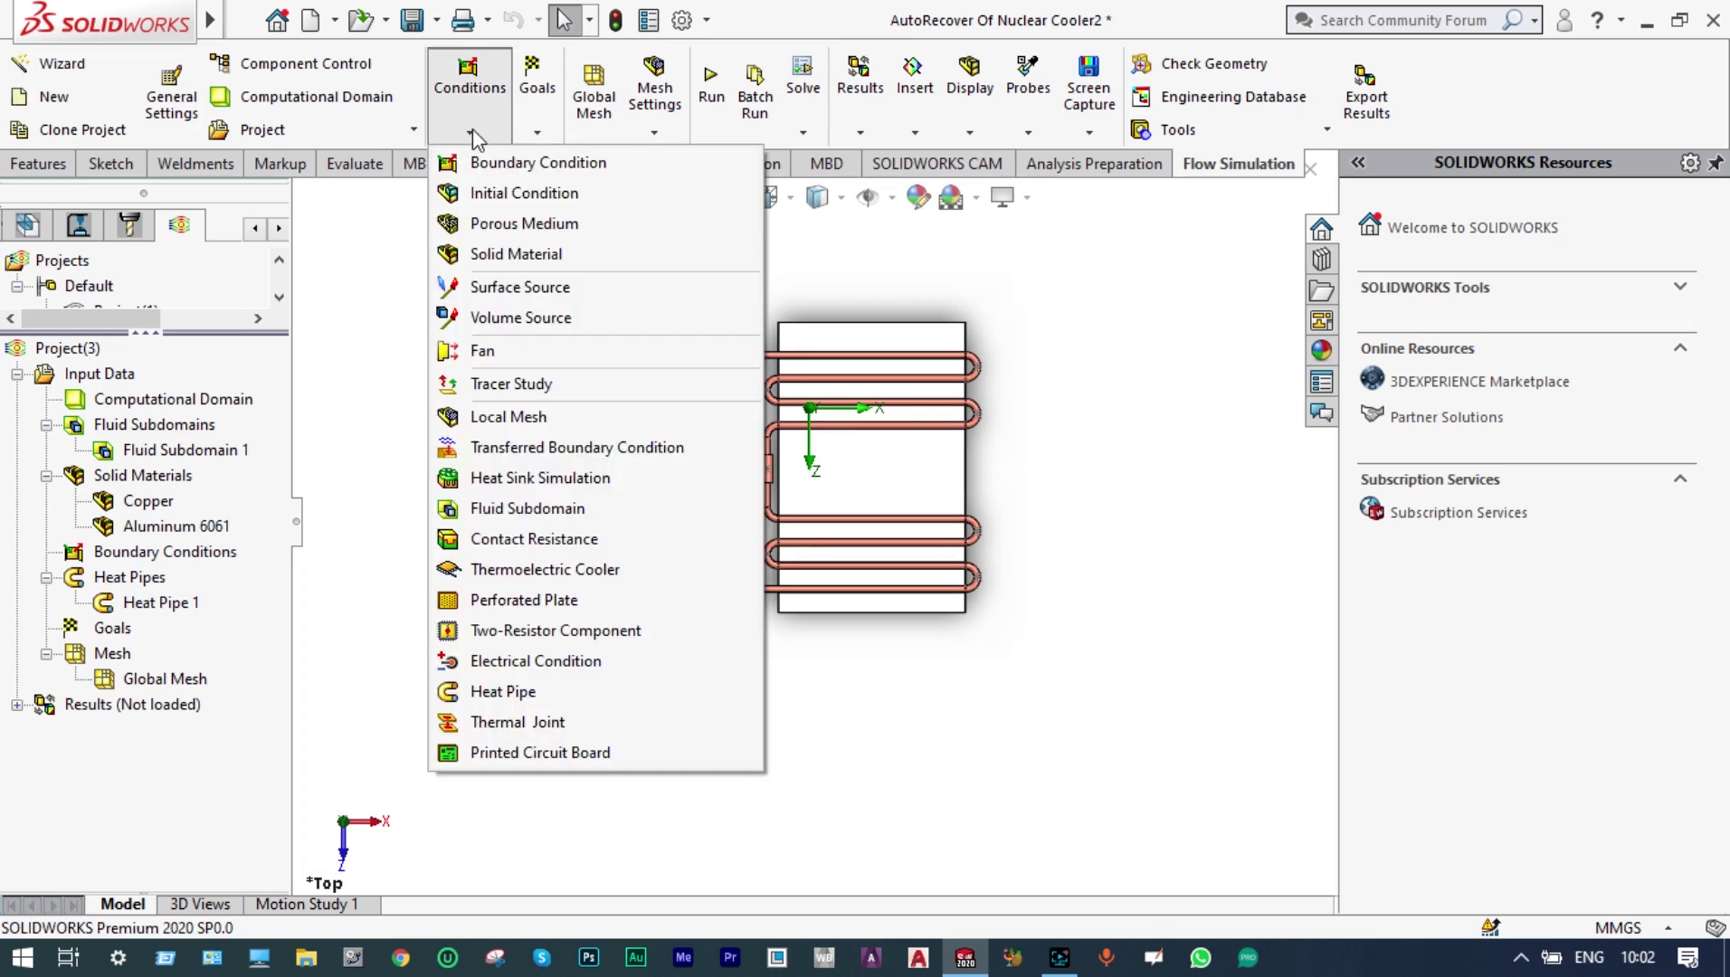
{"action": "left_click", "coordinate": [541, 289]}
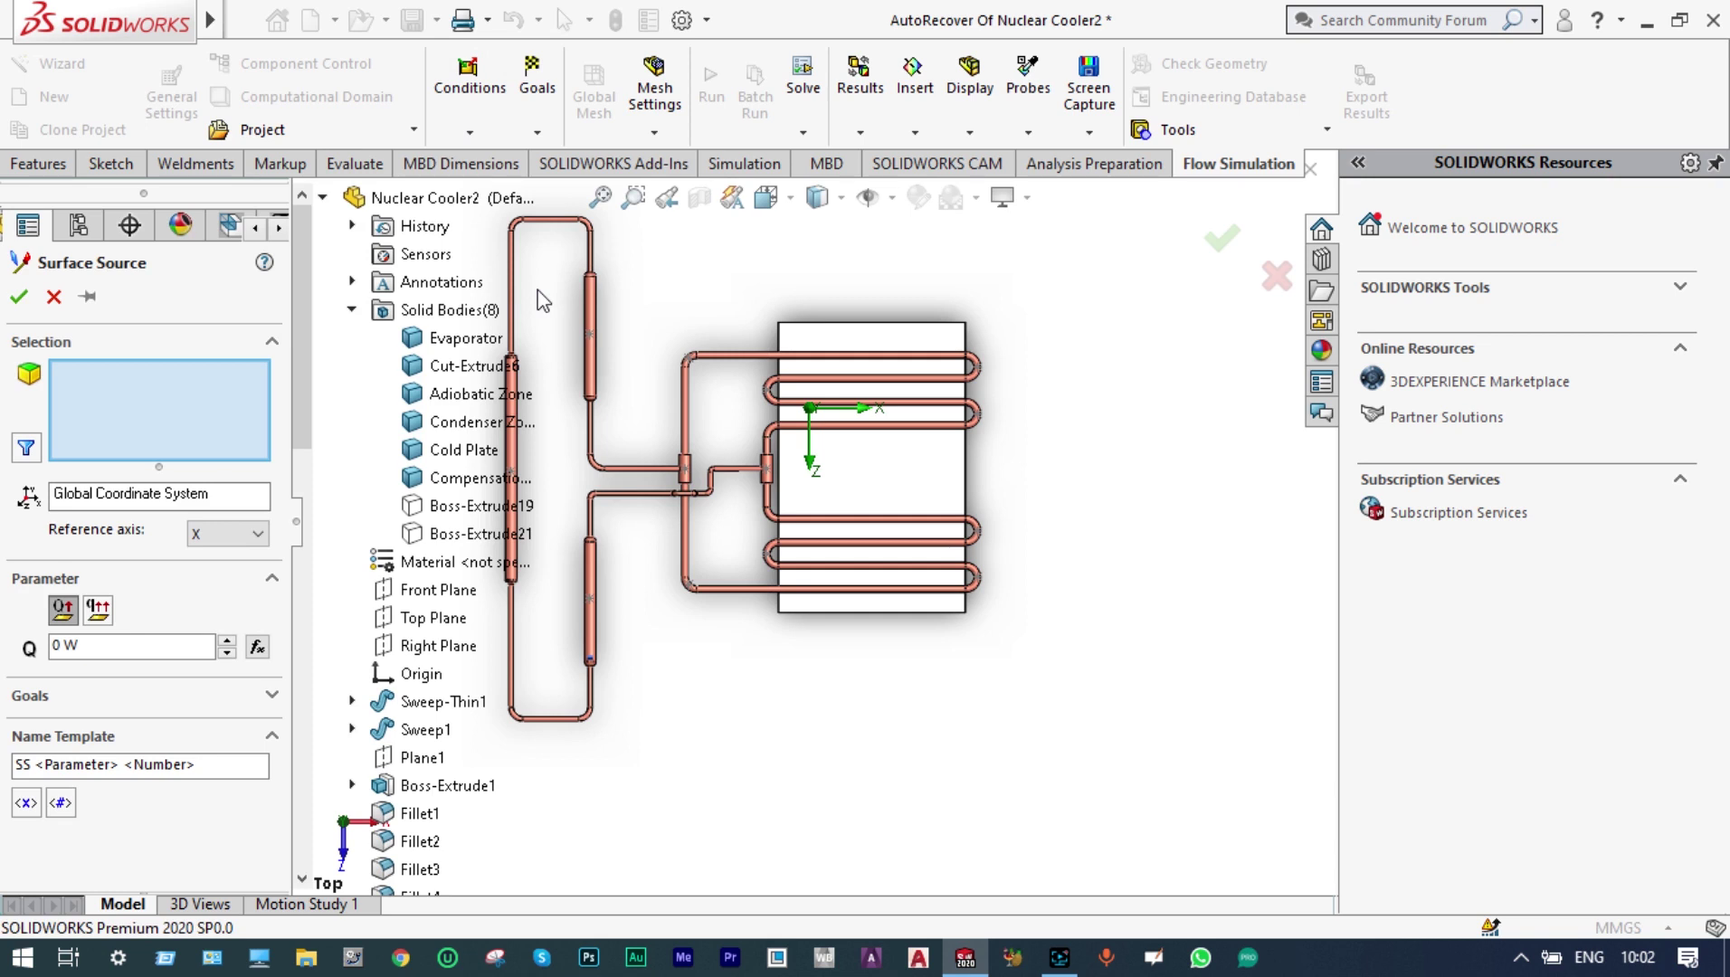
{"action": "scroll", "coordinate": [598, 401], "scroll_direction": "up", "scroll_amount": 2}
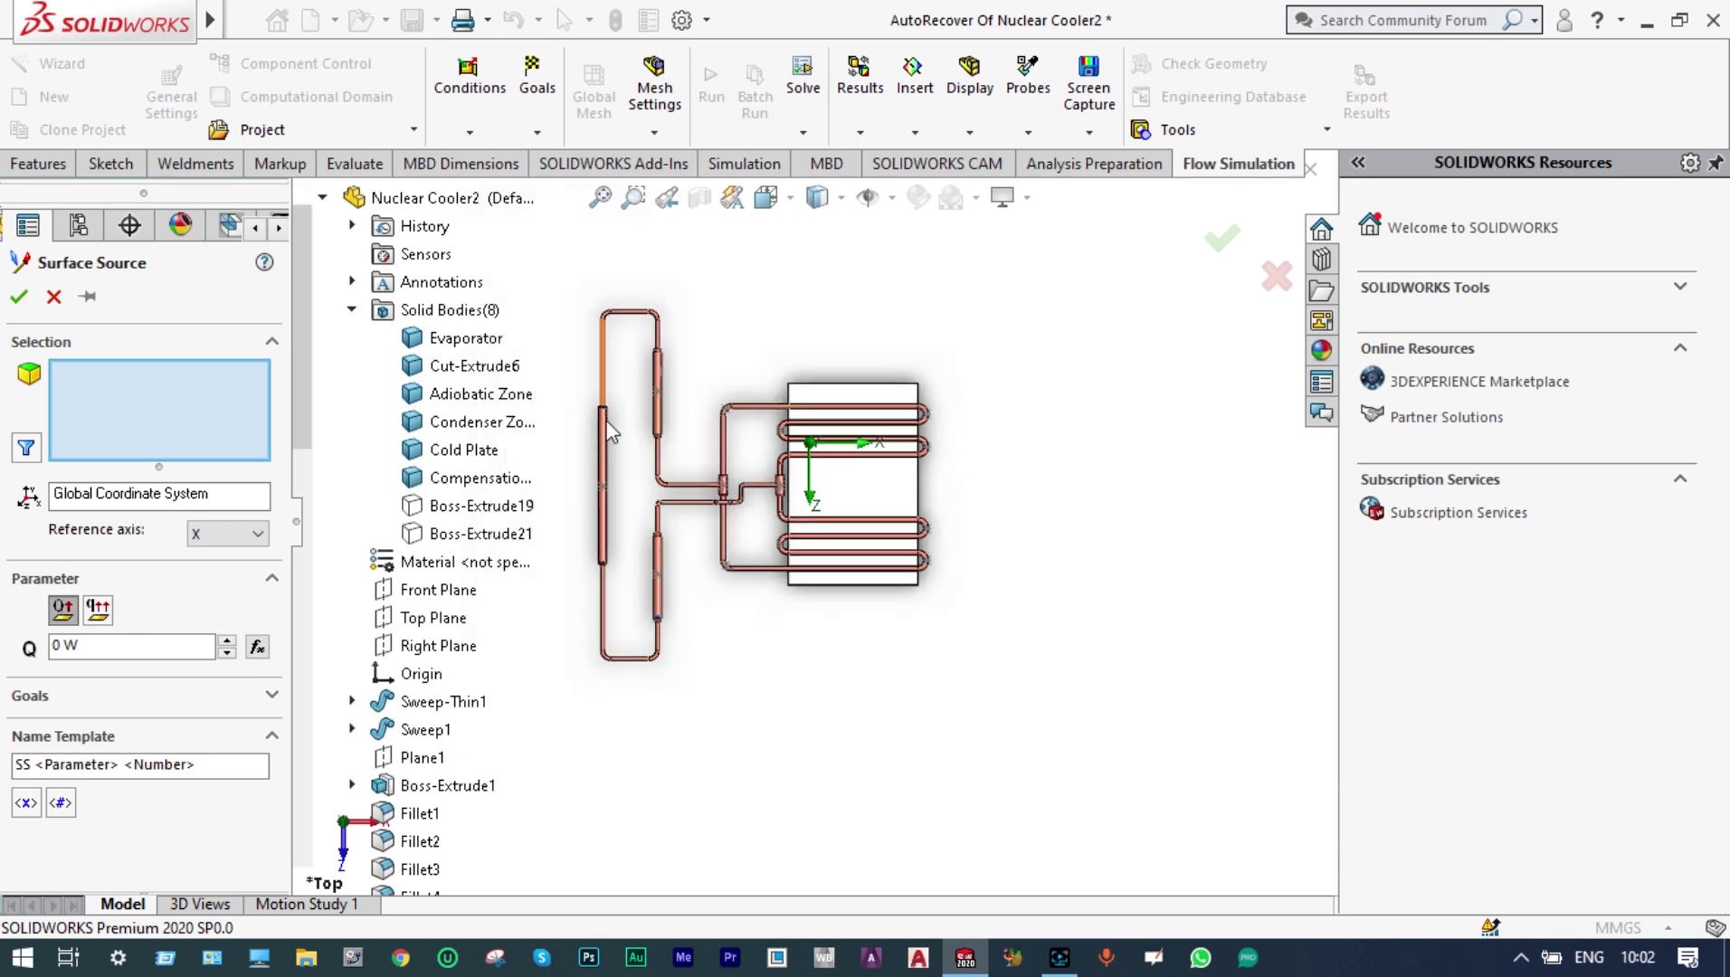
{"action": "left_click", "coordinate": [605, 462]}
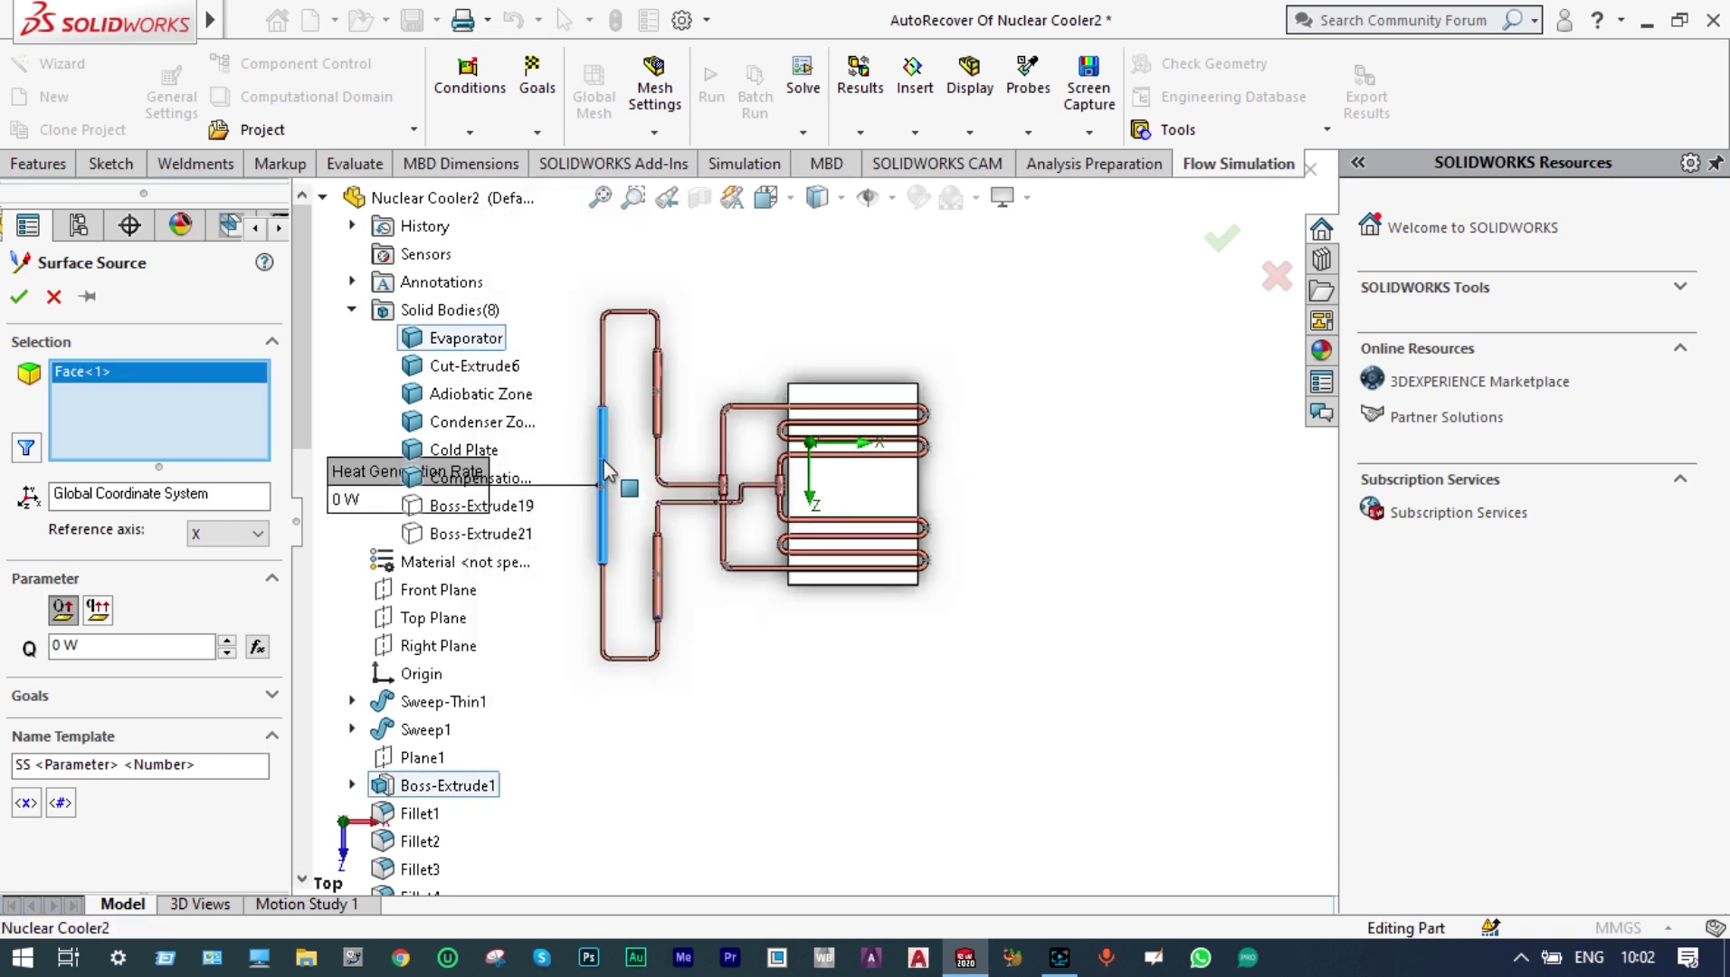
{"action": "left_click", "coordinate": [62, 647]}
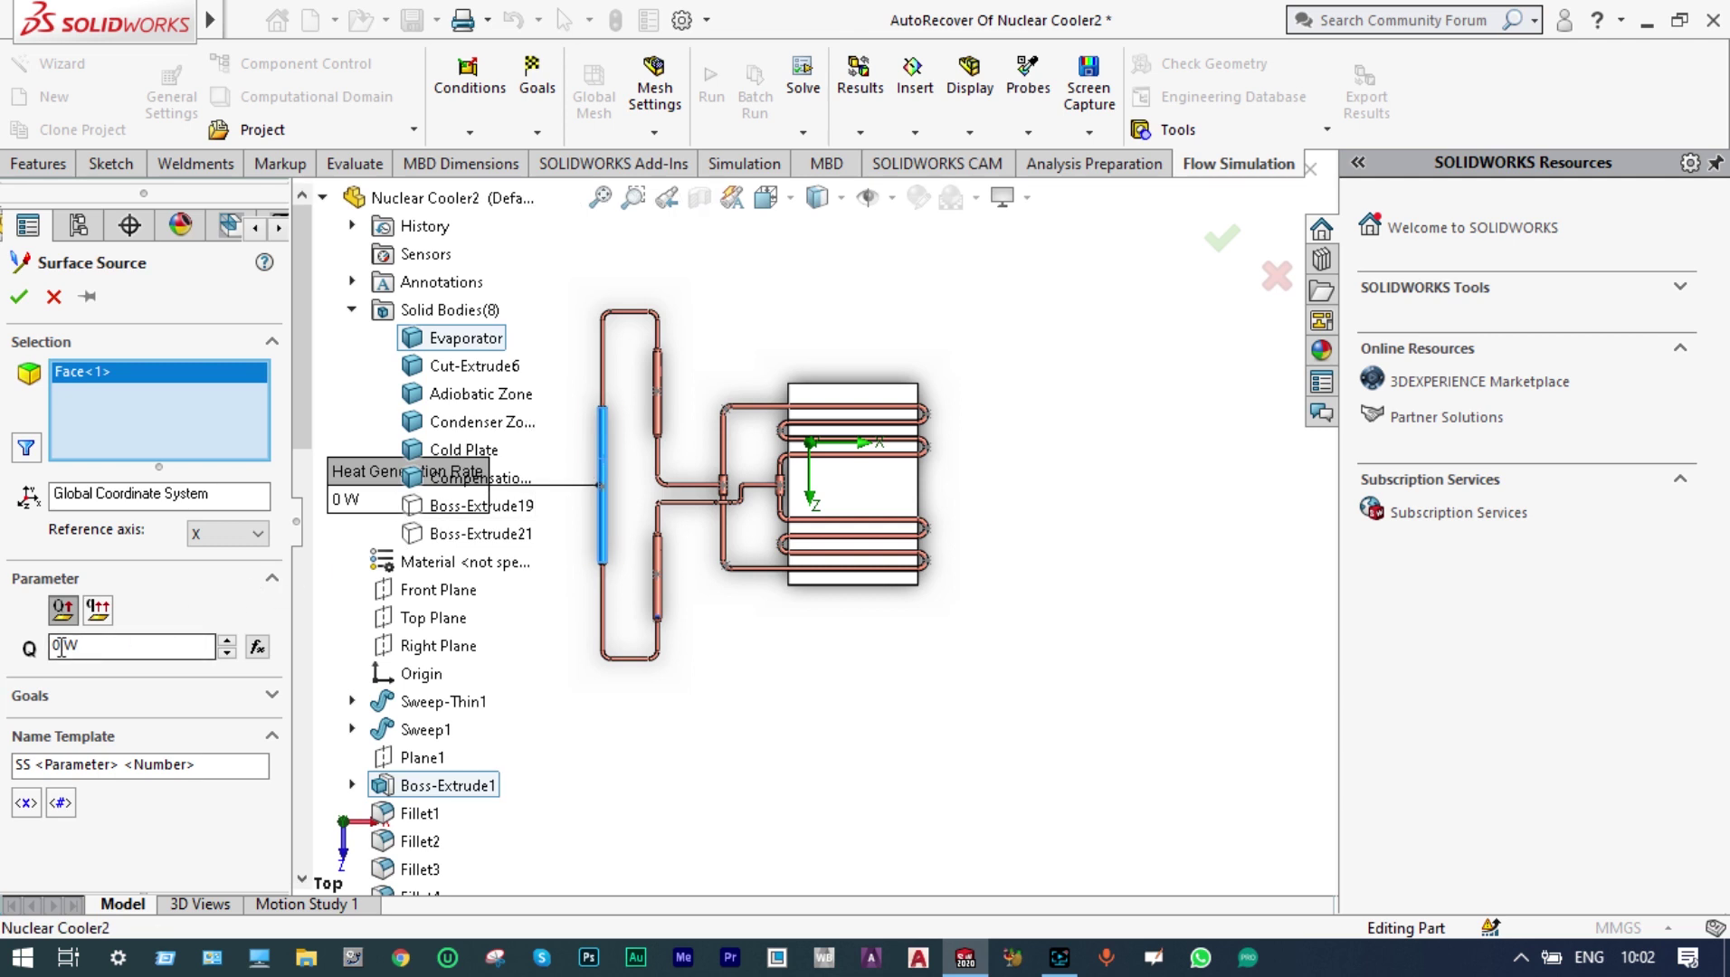
{"action": "key", "text": "BackSpace"}
{"action": "type", "text": "500"}
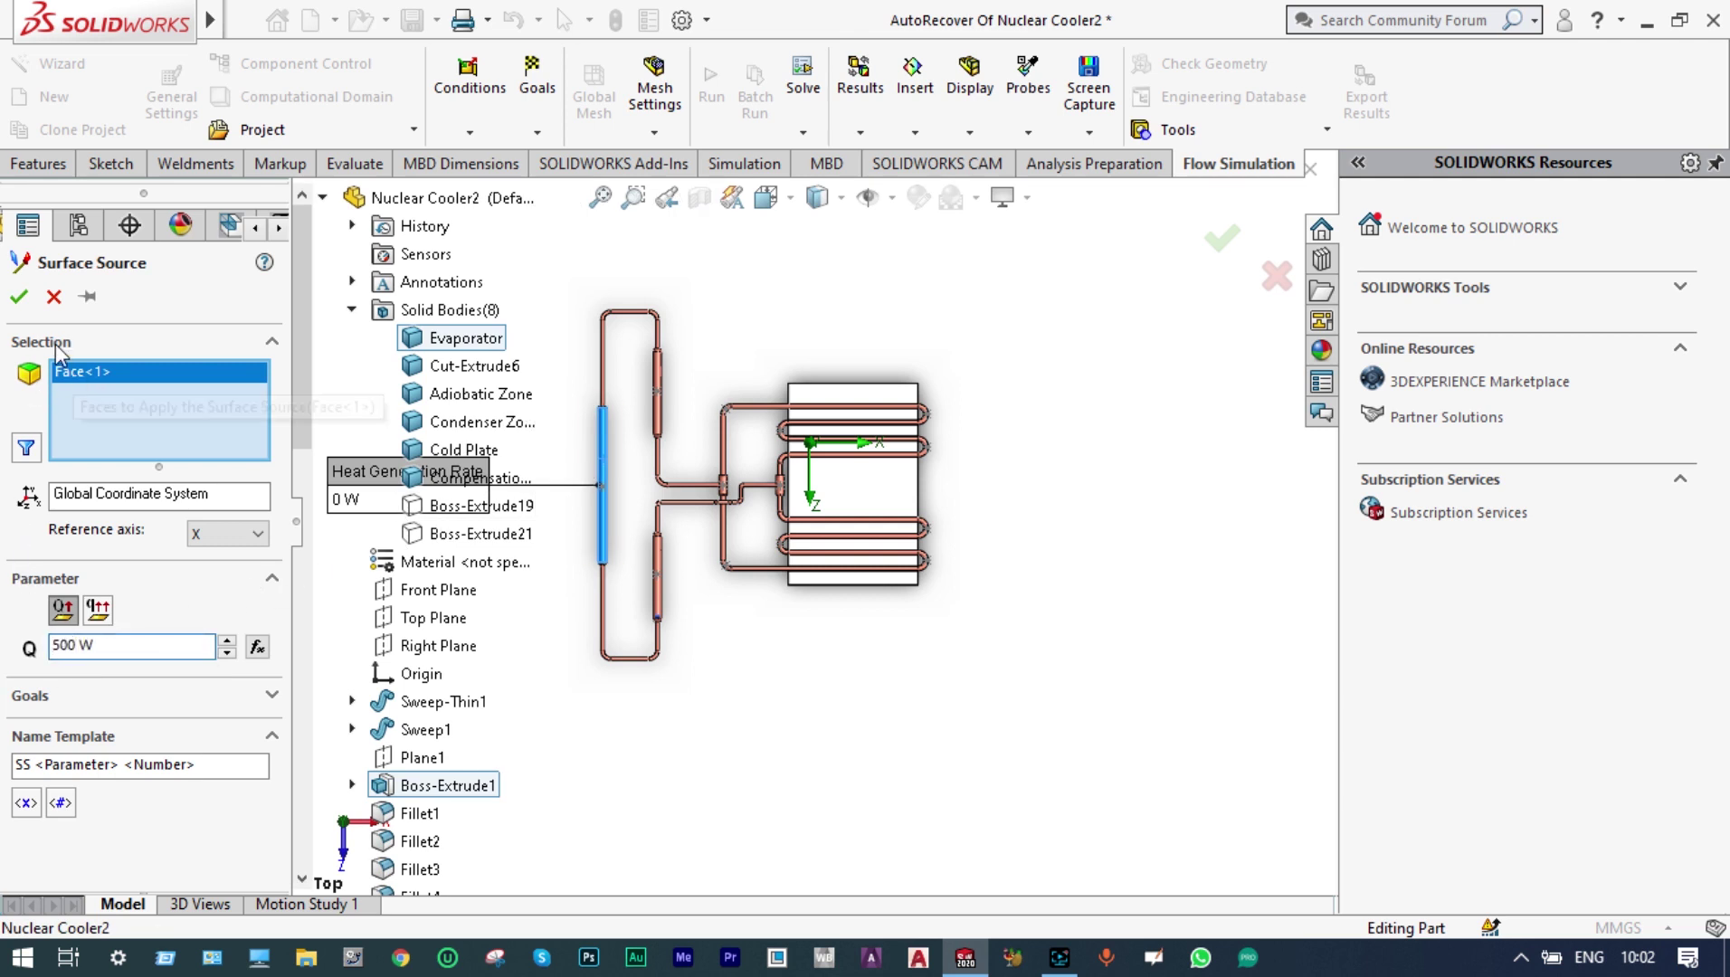
{"action": "left_click", "coordinate": [22, 300]}
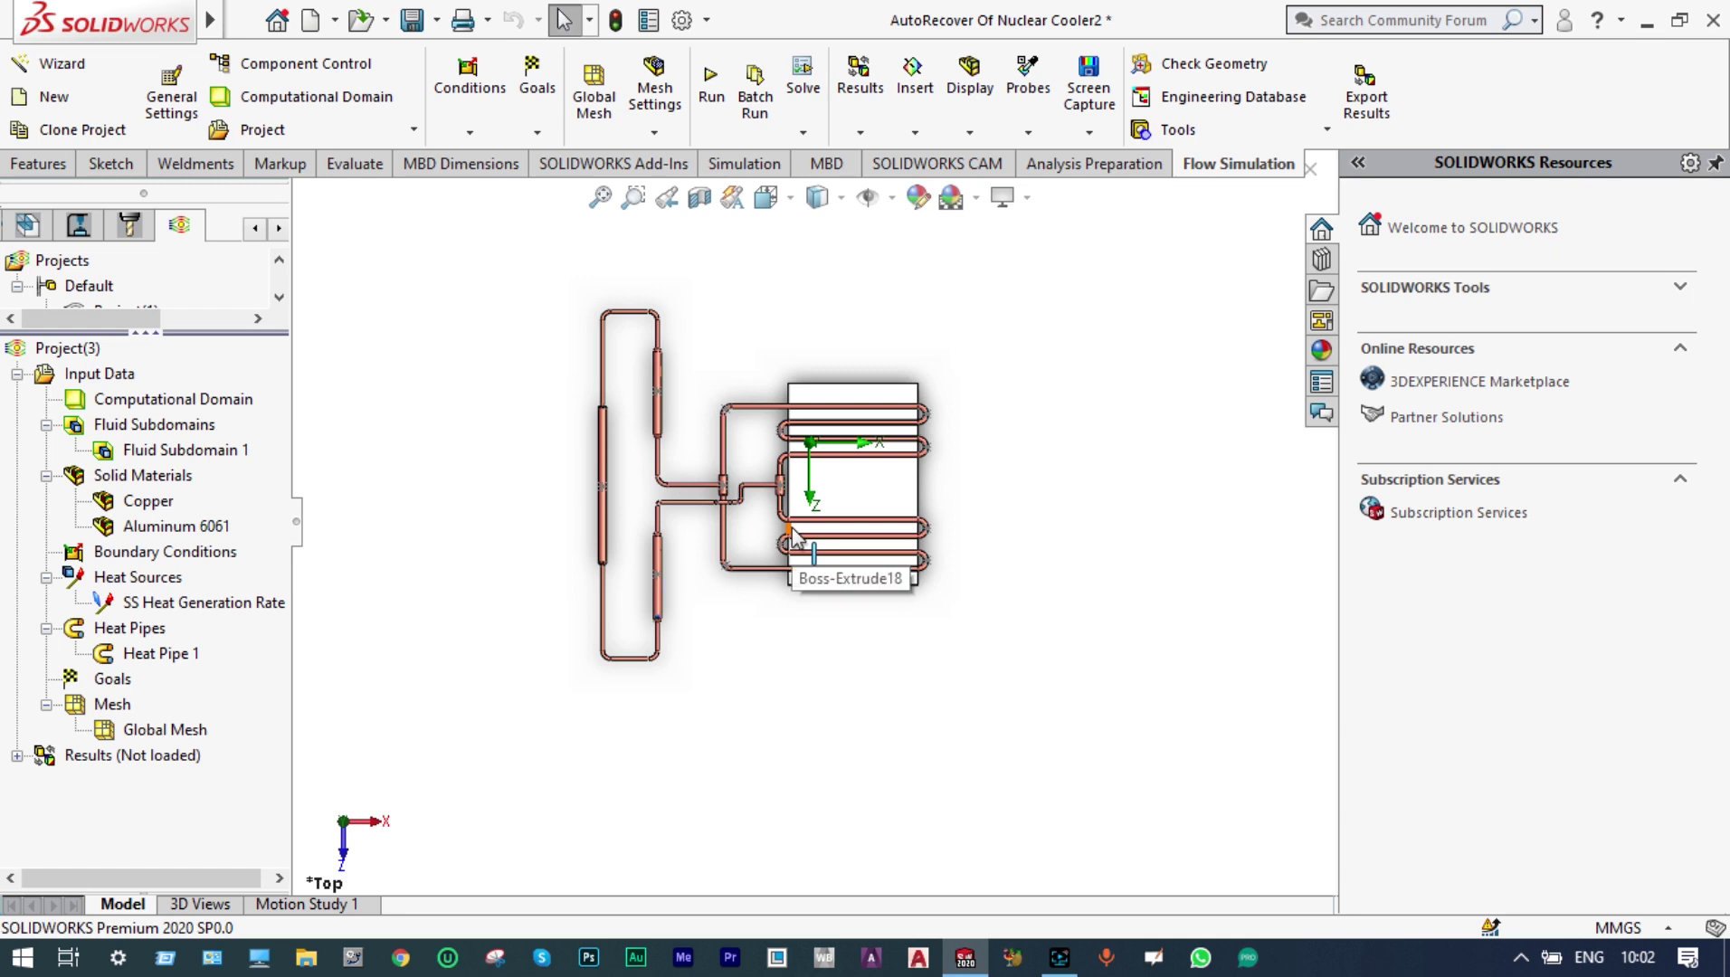
Step: Start inserting surface goals and track the average Temperature (Fluid)
{"action": "right_click", "coordinate": [116, 681]}
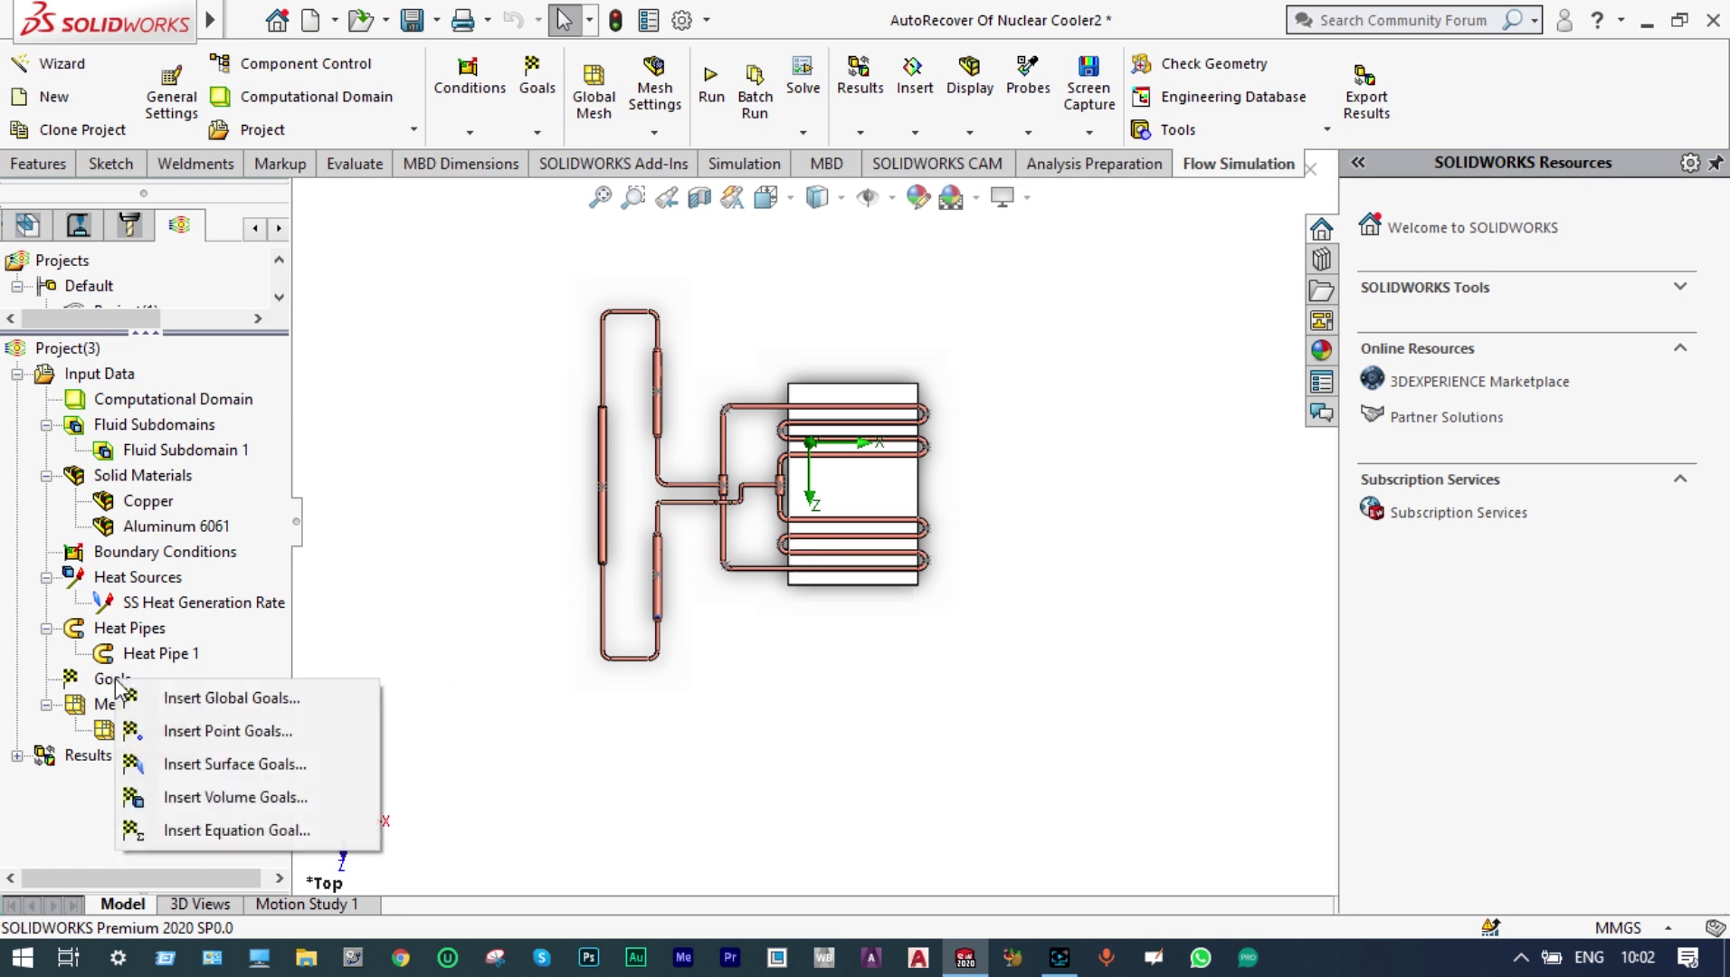
{"action": "left_click", "coordinate": [229, 766]}
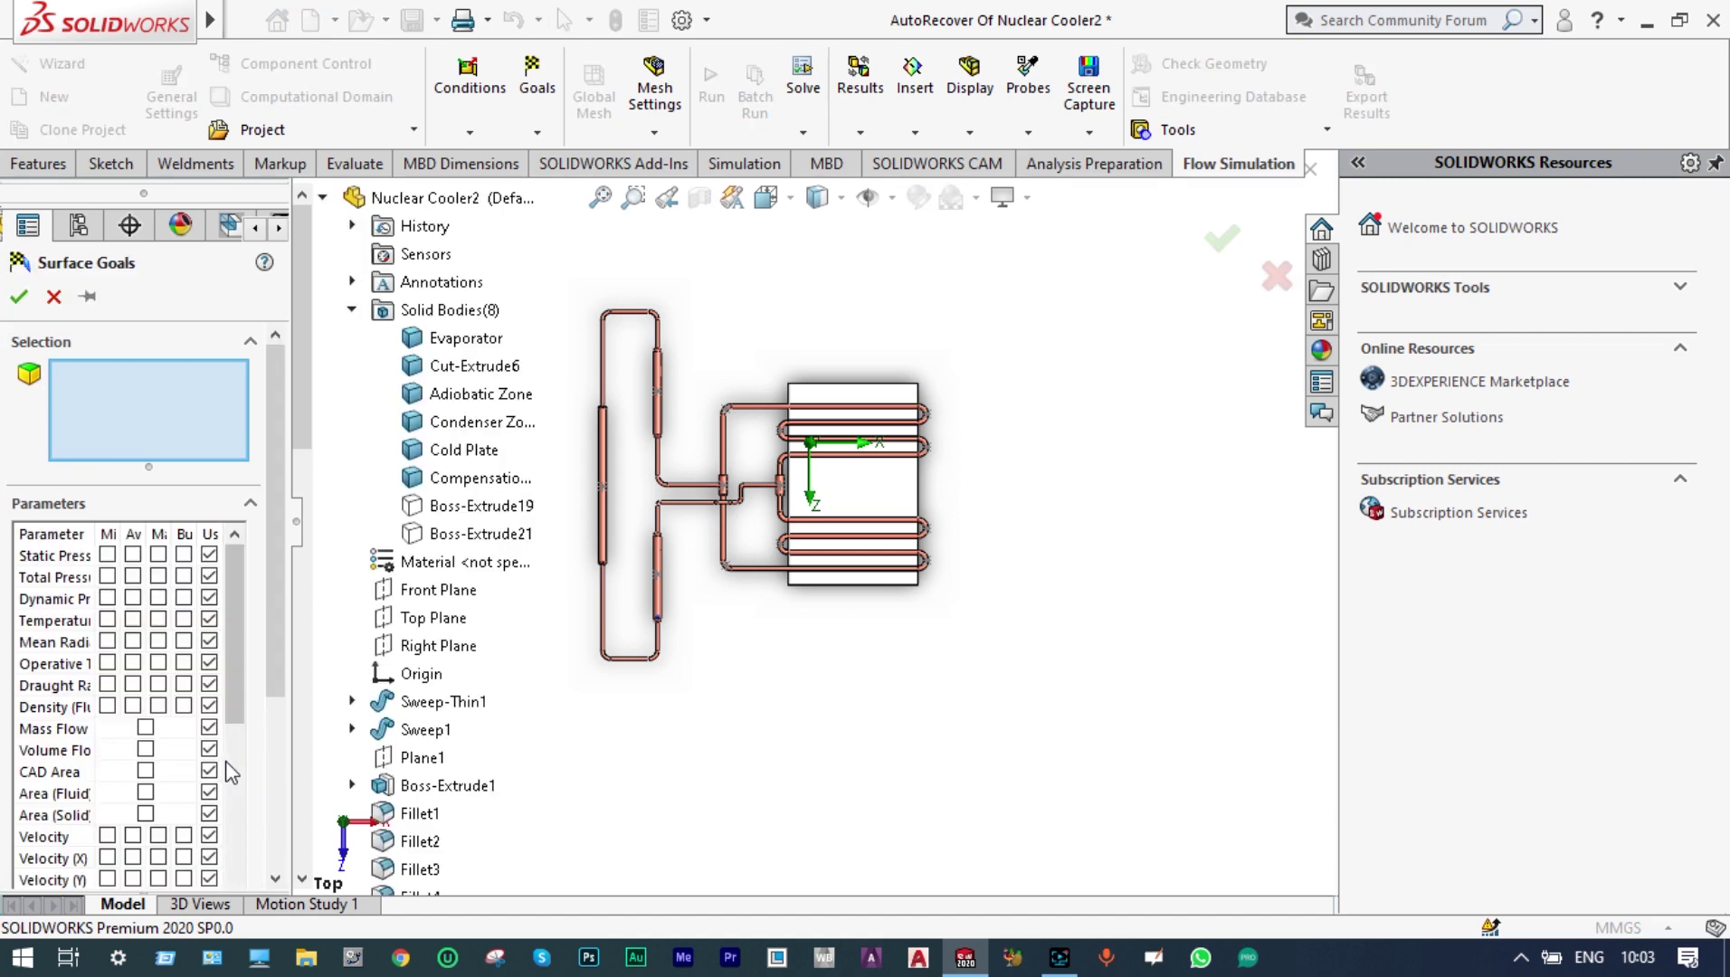
{"action": "left_click", "coordinate": [302, 719]}
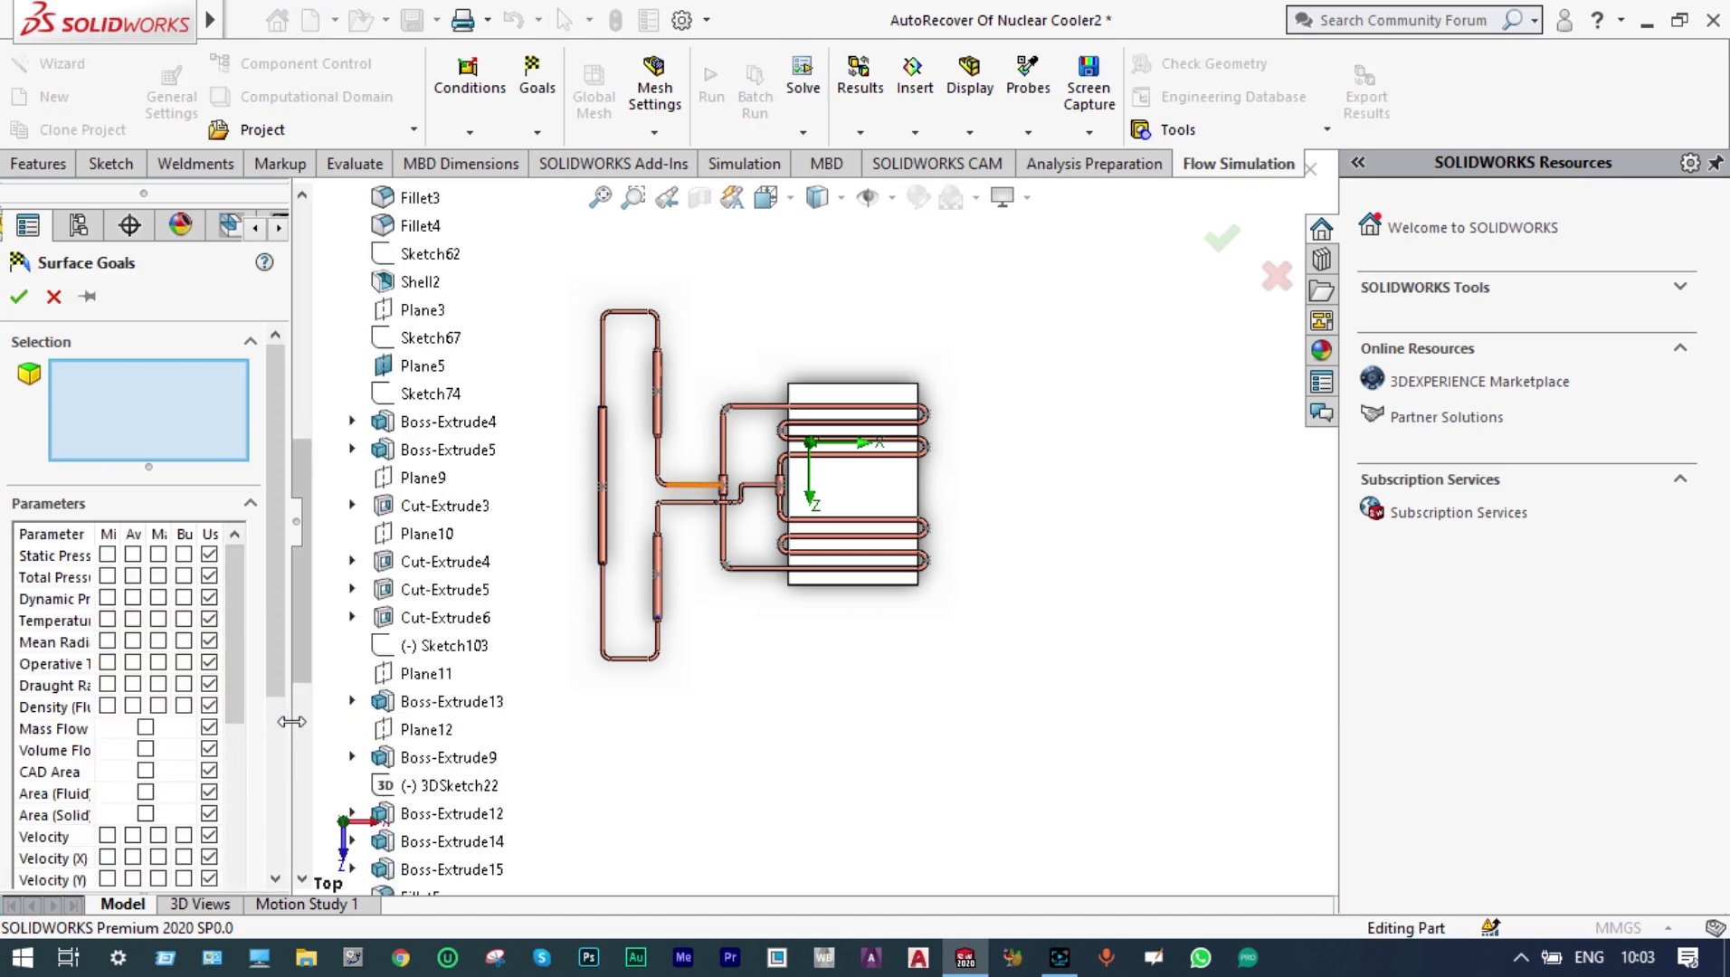
{"action": "left_click_drag", "start_coordinate": [296, 721], "coordinate": [423, 721]}
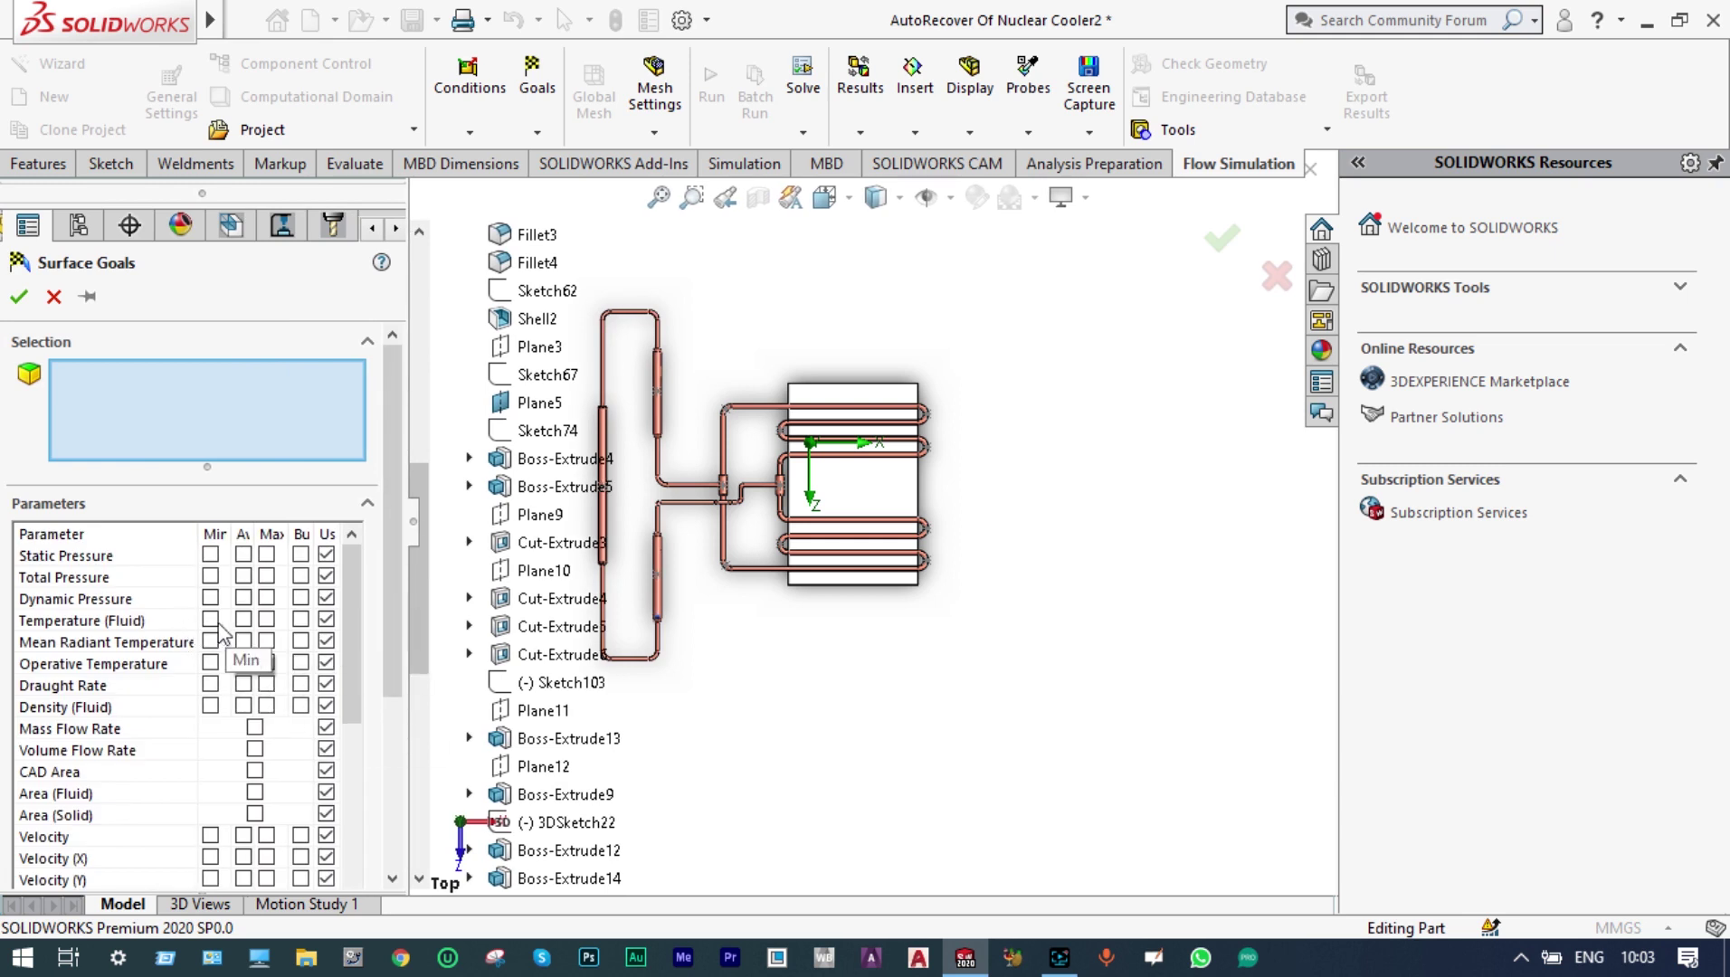
{"action": "left_click", "coordinate": [242, 620]}
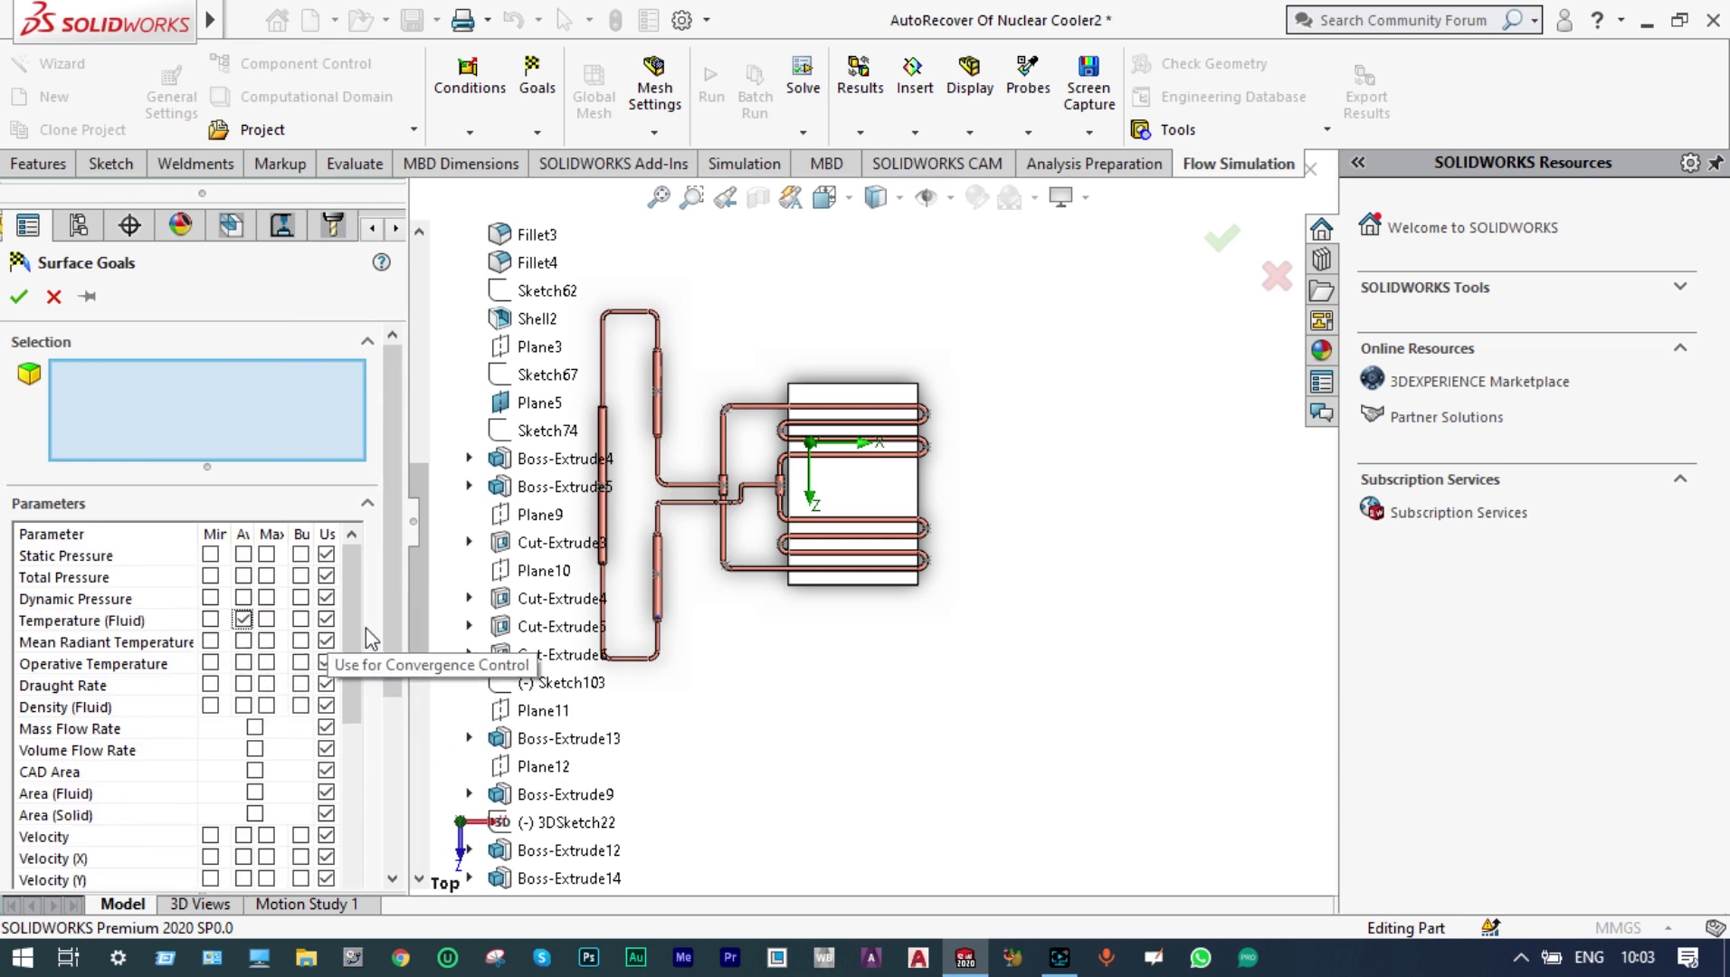
Step: Apply the surface goals to the Evaporator, Adiobatic Zone, Condenser Zone and Compensation Chamber bodies, with a separate goal for each surface
{"action": "scroll", "coordinate": [752, 650], "scroll_direction": "up", "scroll_amount": 4}
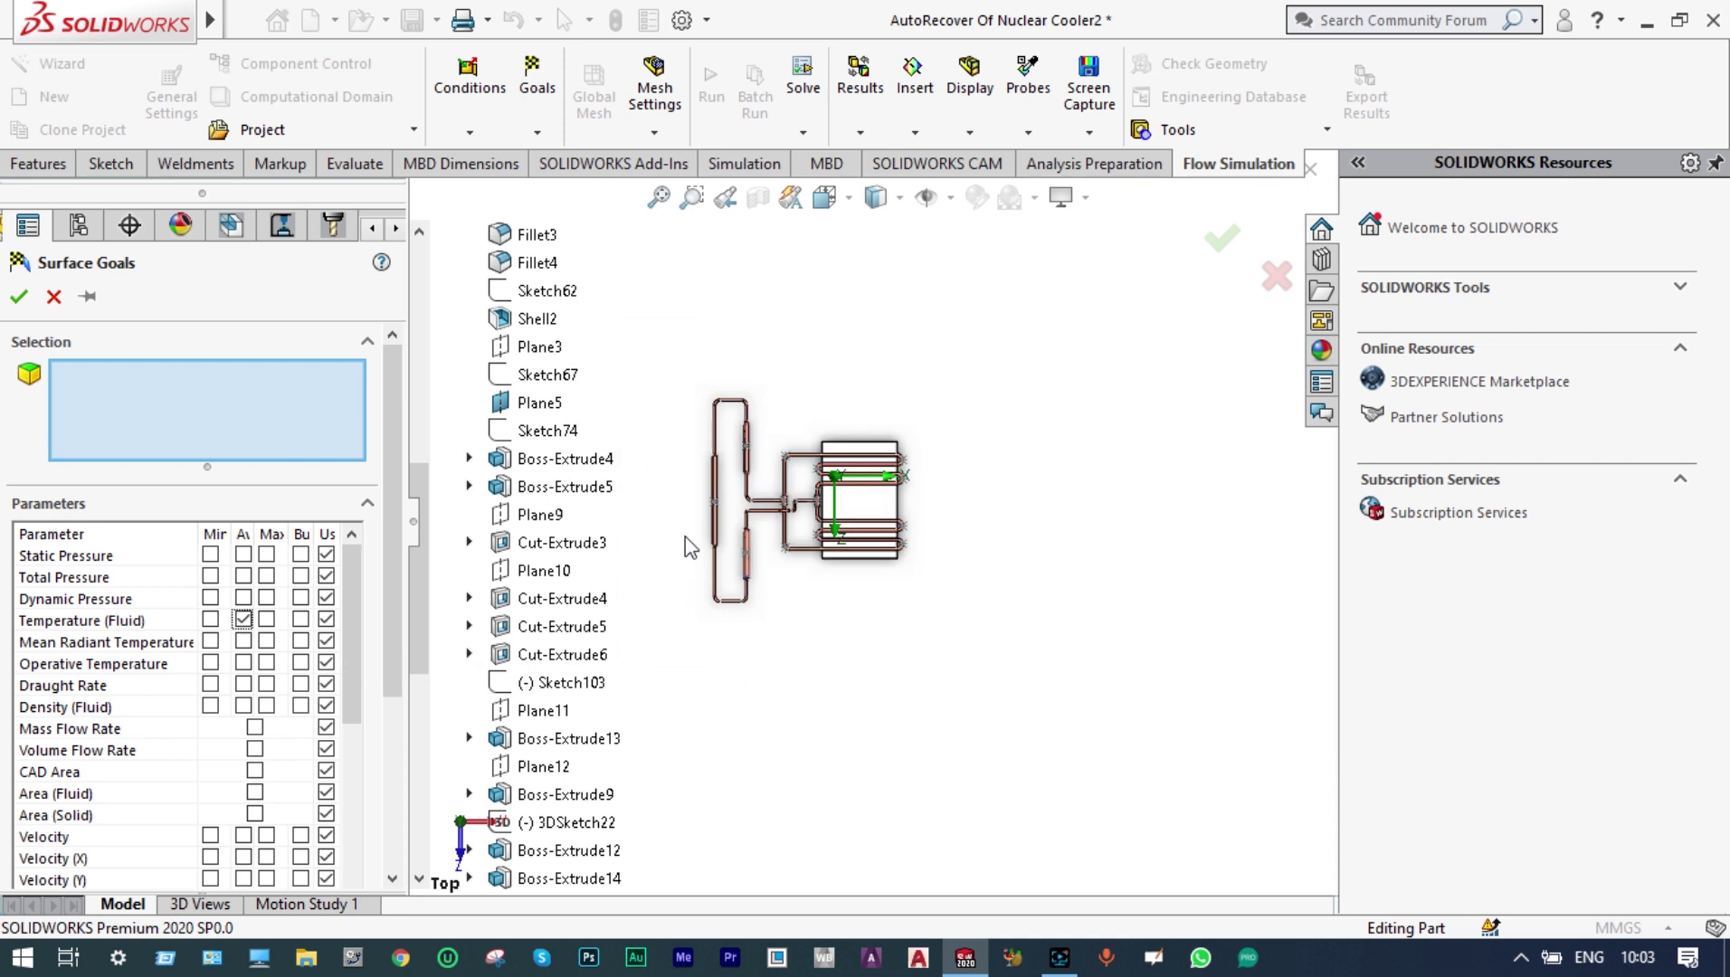
{"action": "left_click_drag", "start_coordinate": [416, 507], "coordinate": [407, 276]}
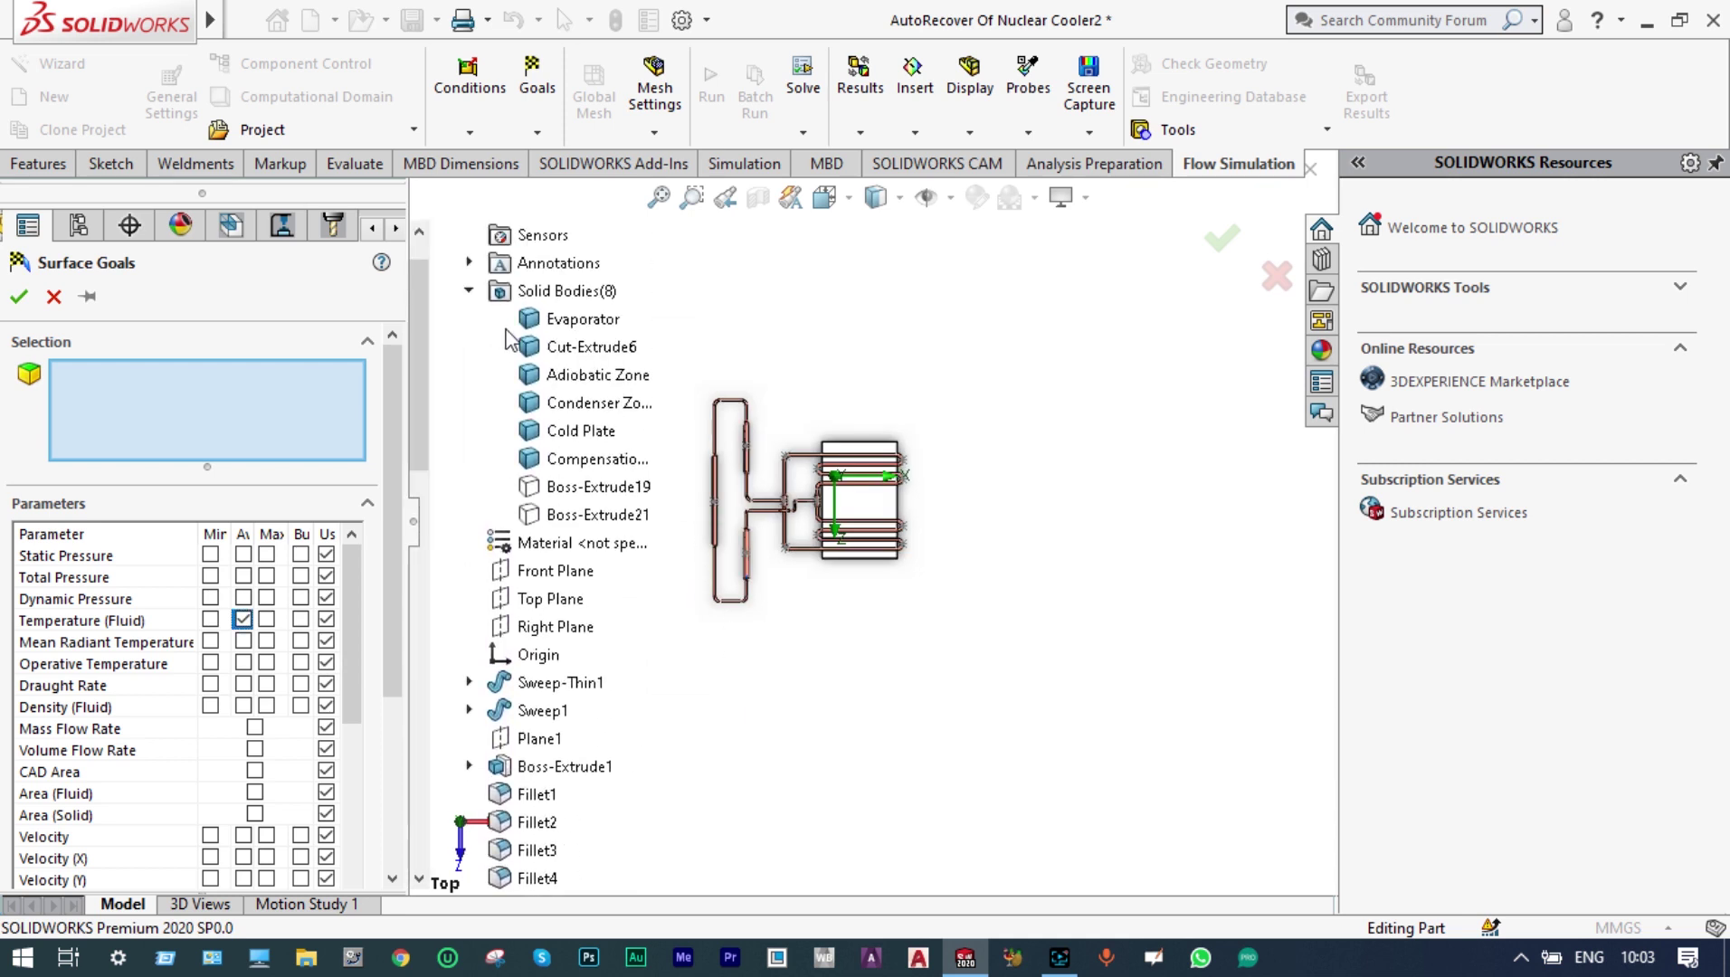
{"action": "left_click", "coordinate": [549, 321]}
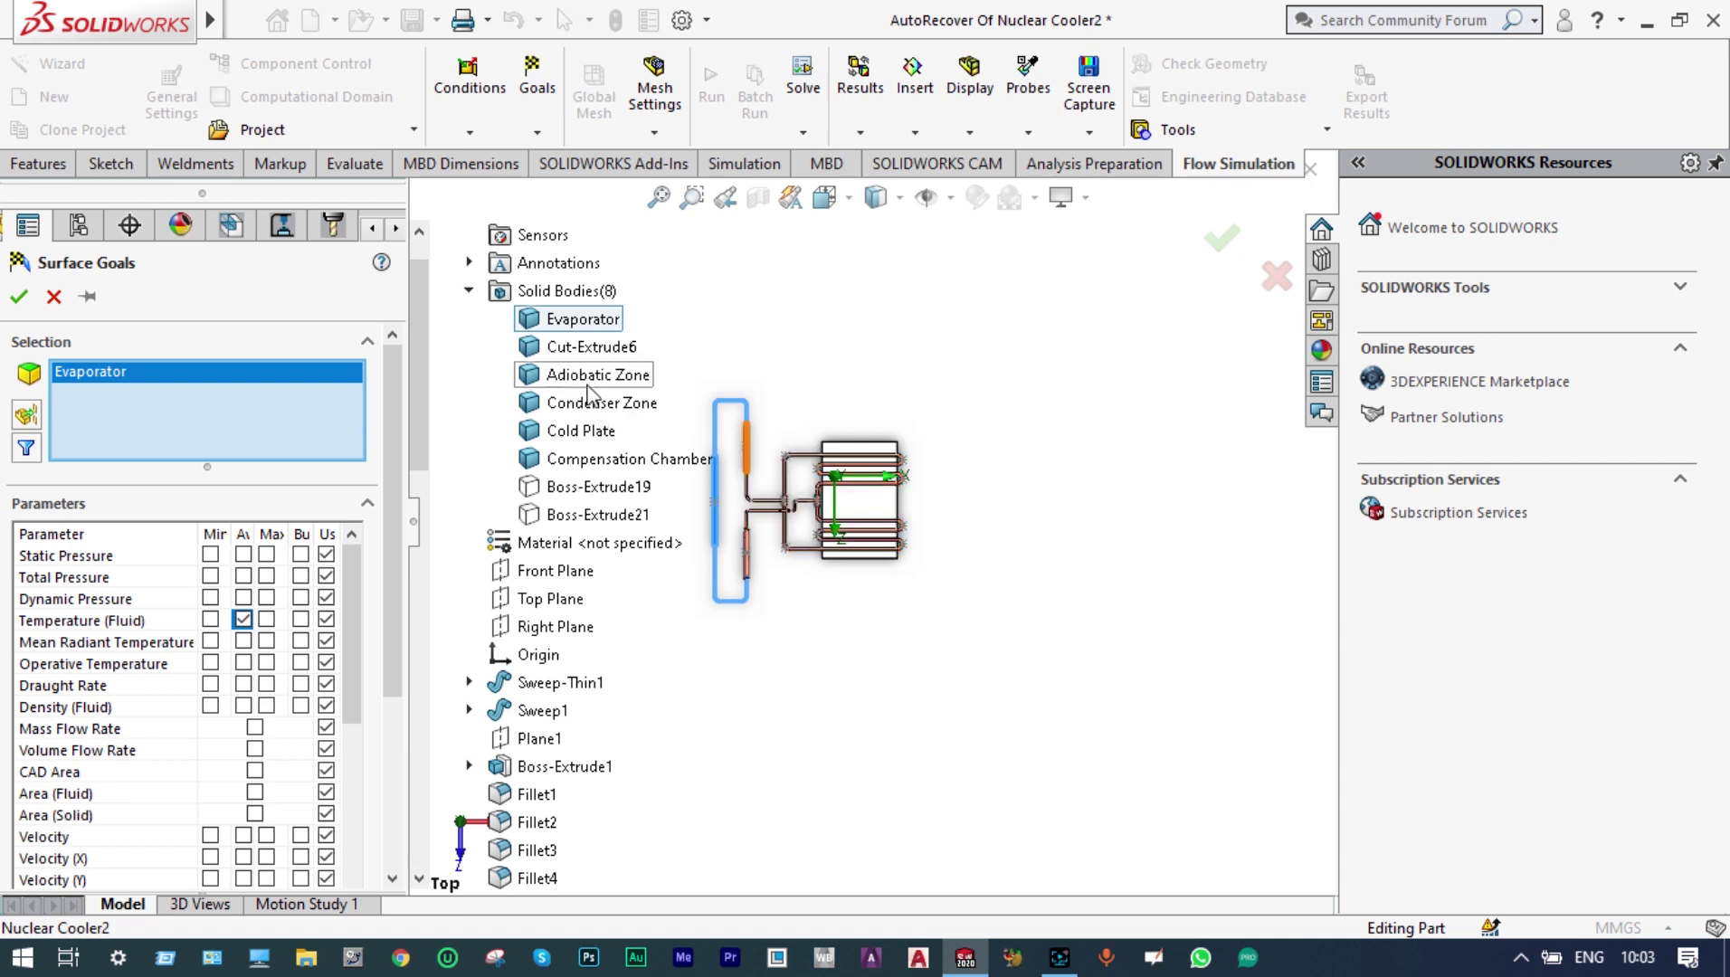
{"action": "left_click", "coordinate": [590, 376]}
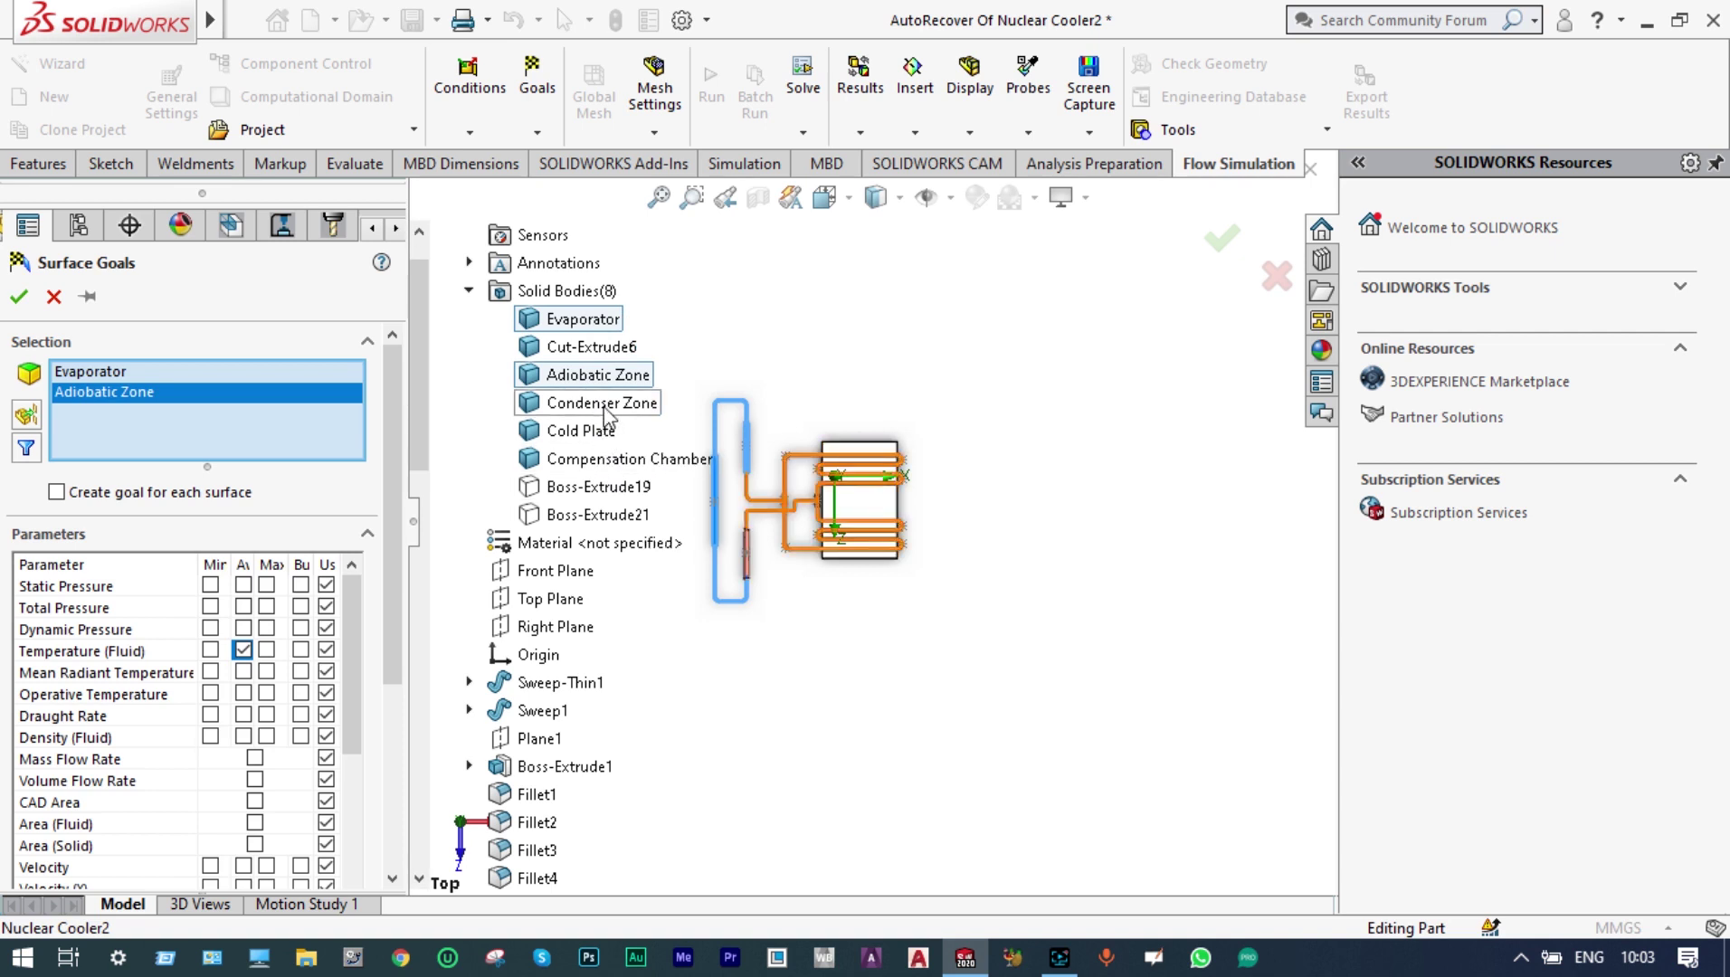
{"action": "left_click", "coordinate": [605, 405]}
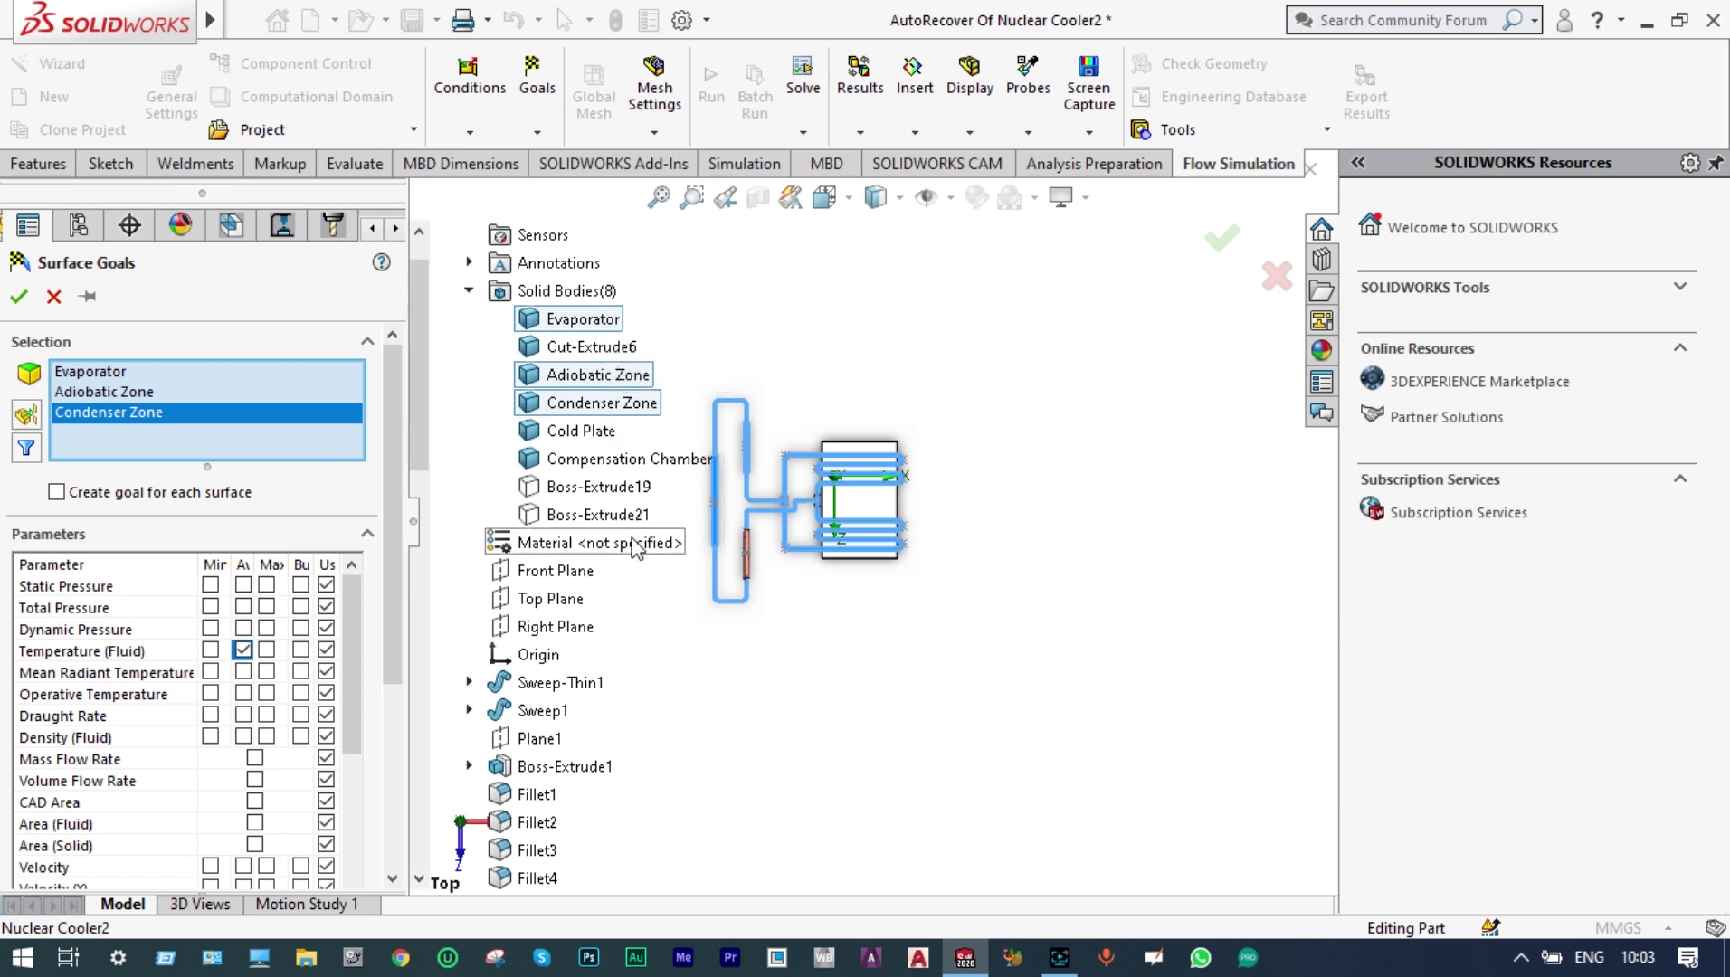
{"action": "left_click", "coordinate": [624, 464]}
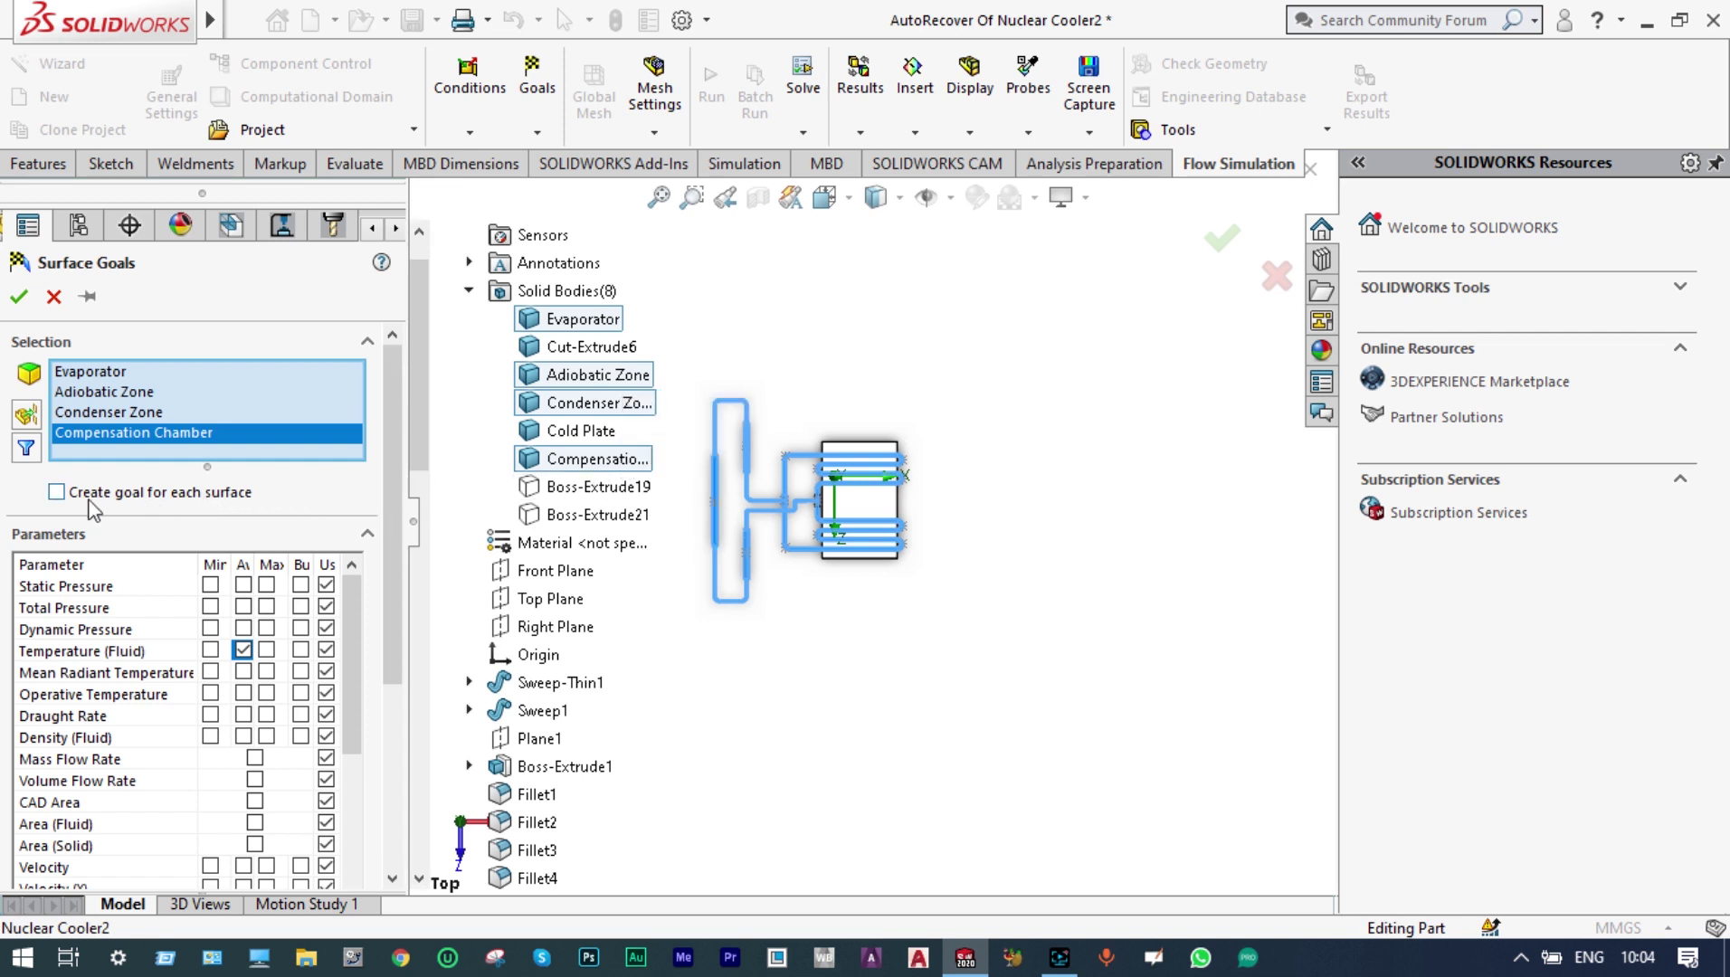
{"action": "left_click", "coordinate": [56, 492]}
{"action": "left_click", "coordinate": [18, 296]}
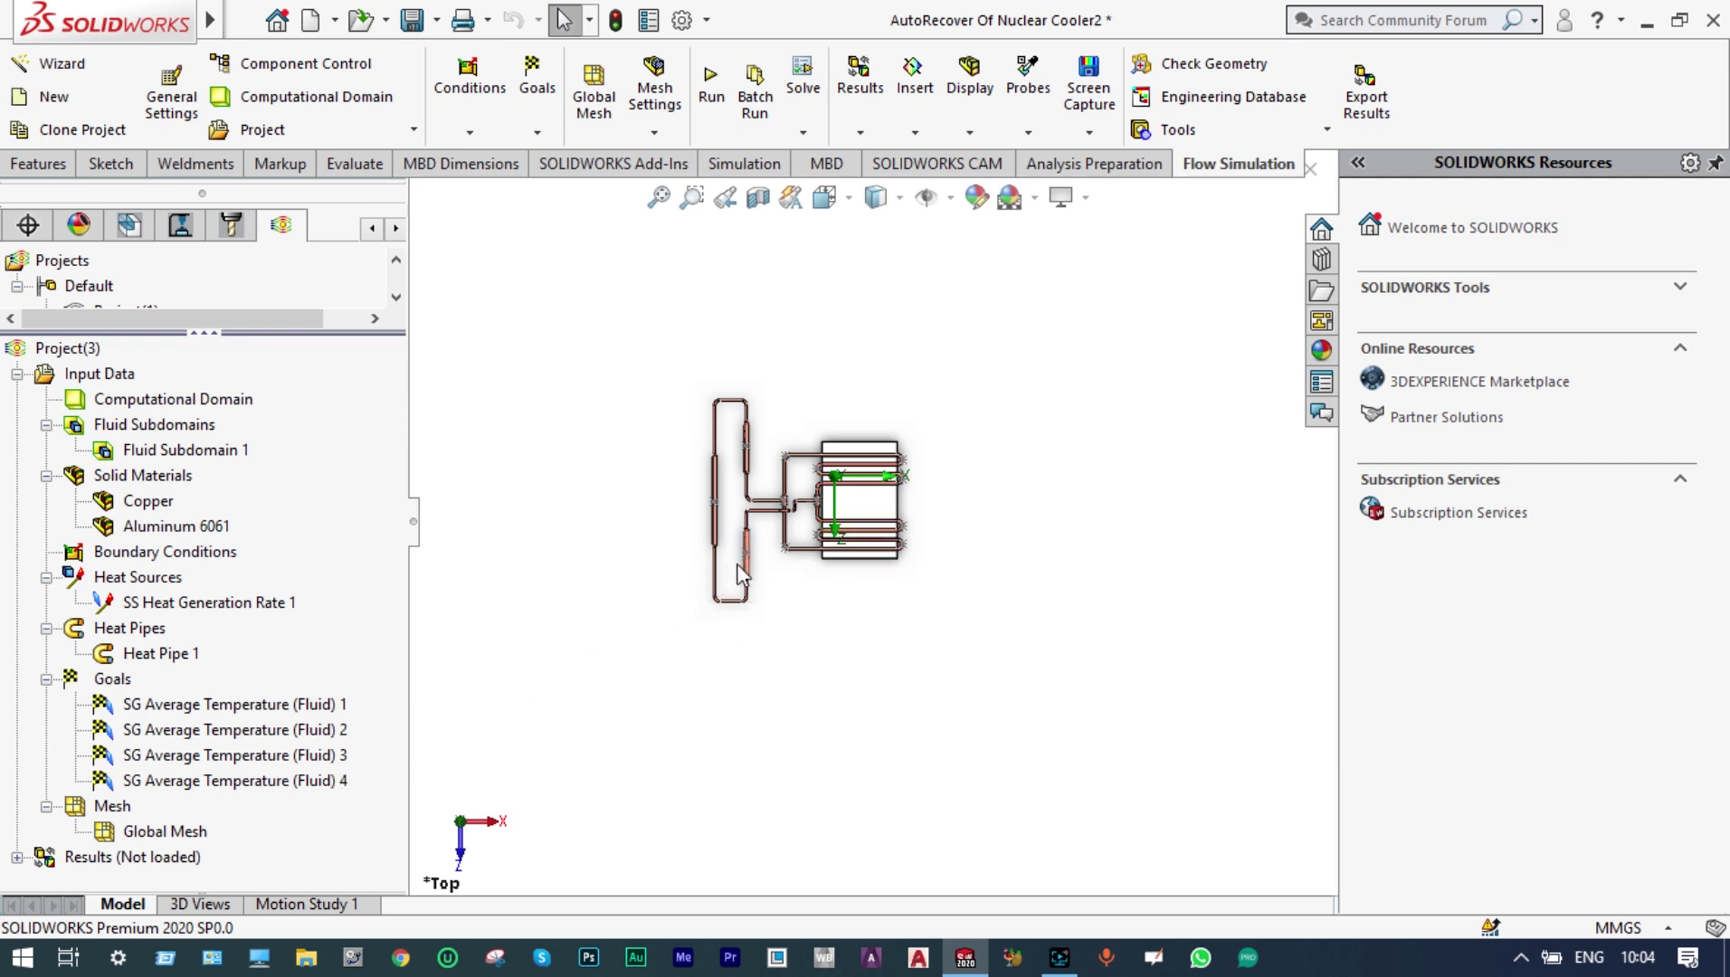
Step: Start inserting point goals for Temperature (Fluid) and add the sketch point at the middle of the long evaporator pipe
{"action": "right_click", "coordinate": [117, 688]}
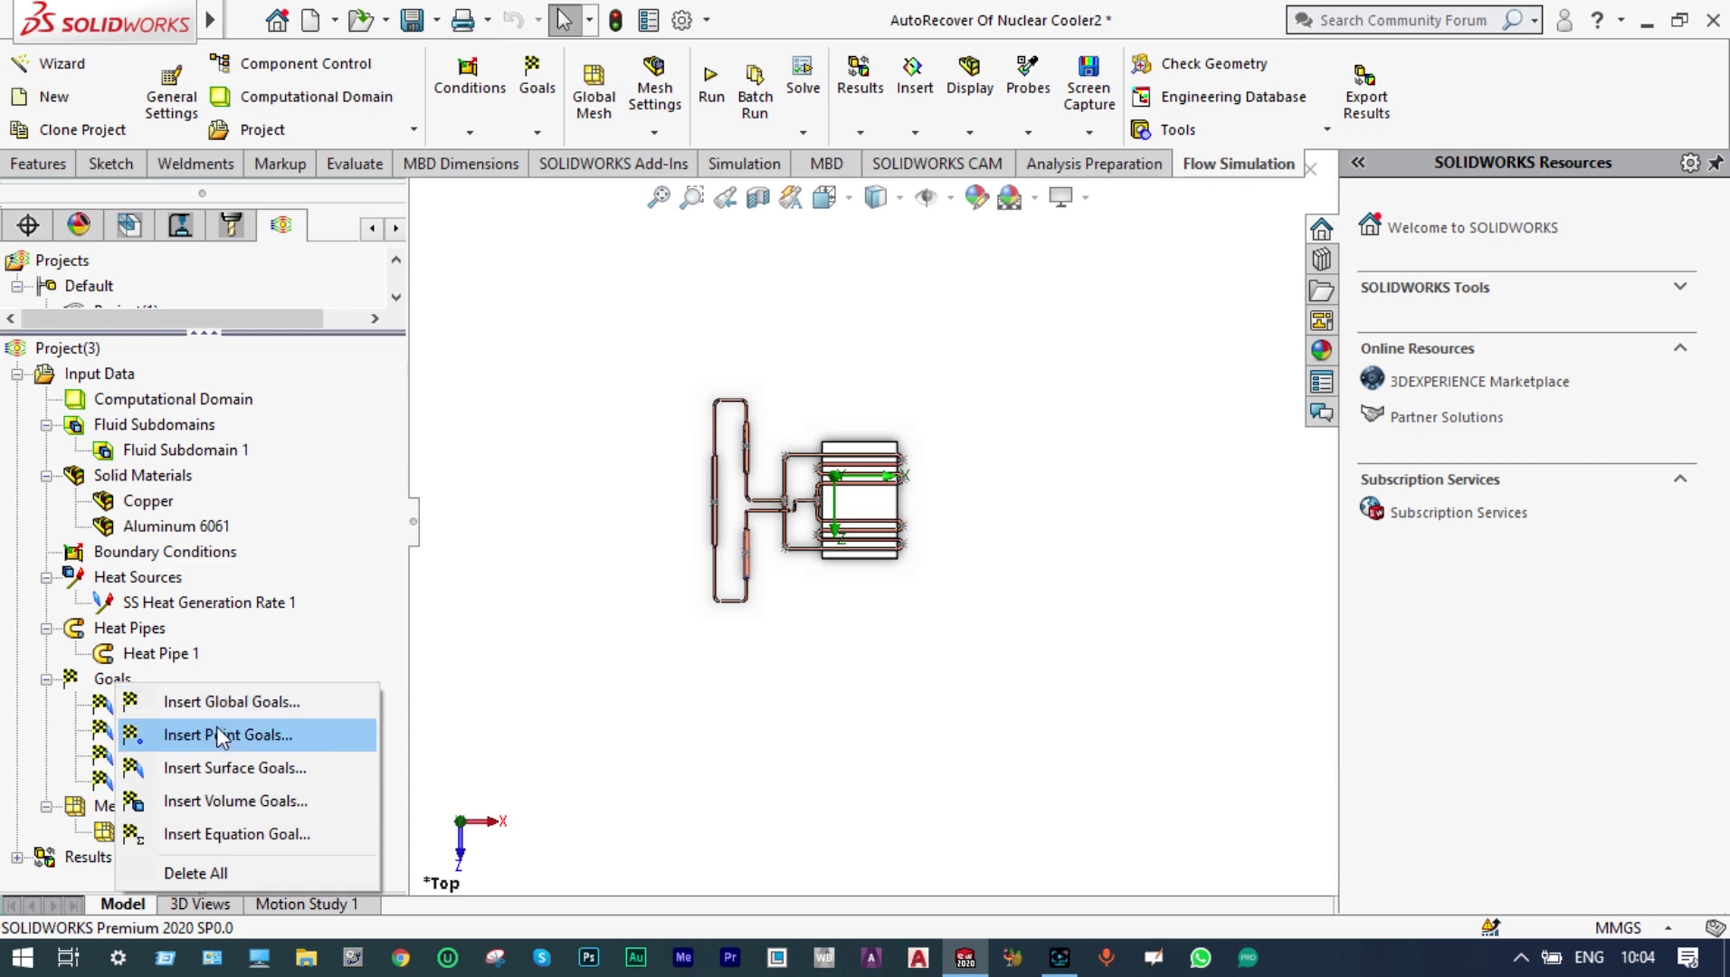
{"action": "left_click", "coordinate": [216, 736]}
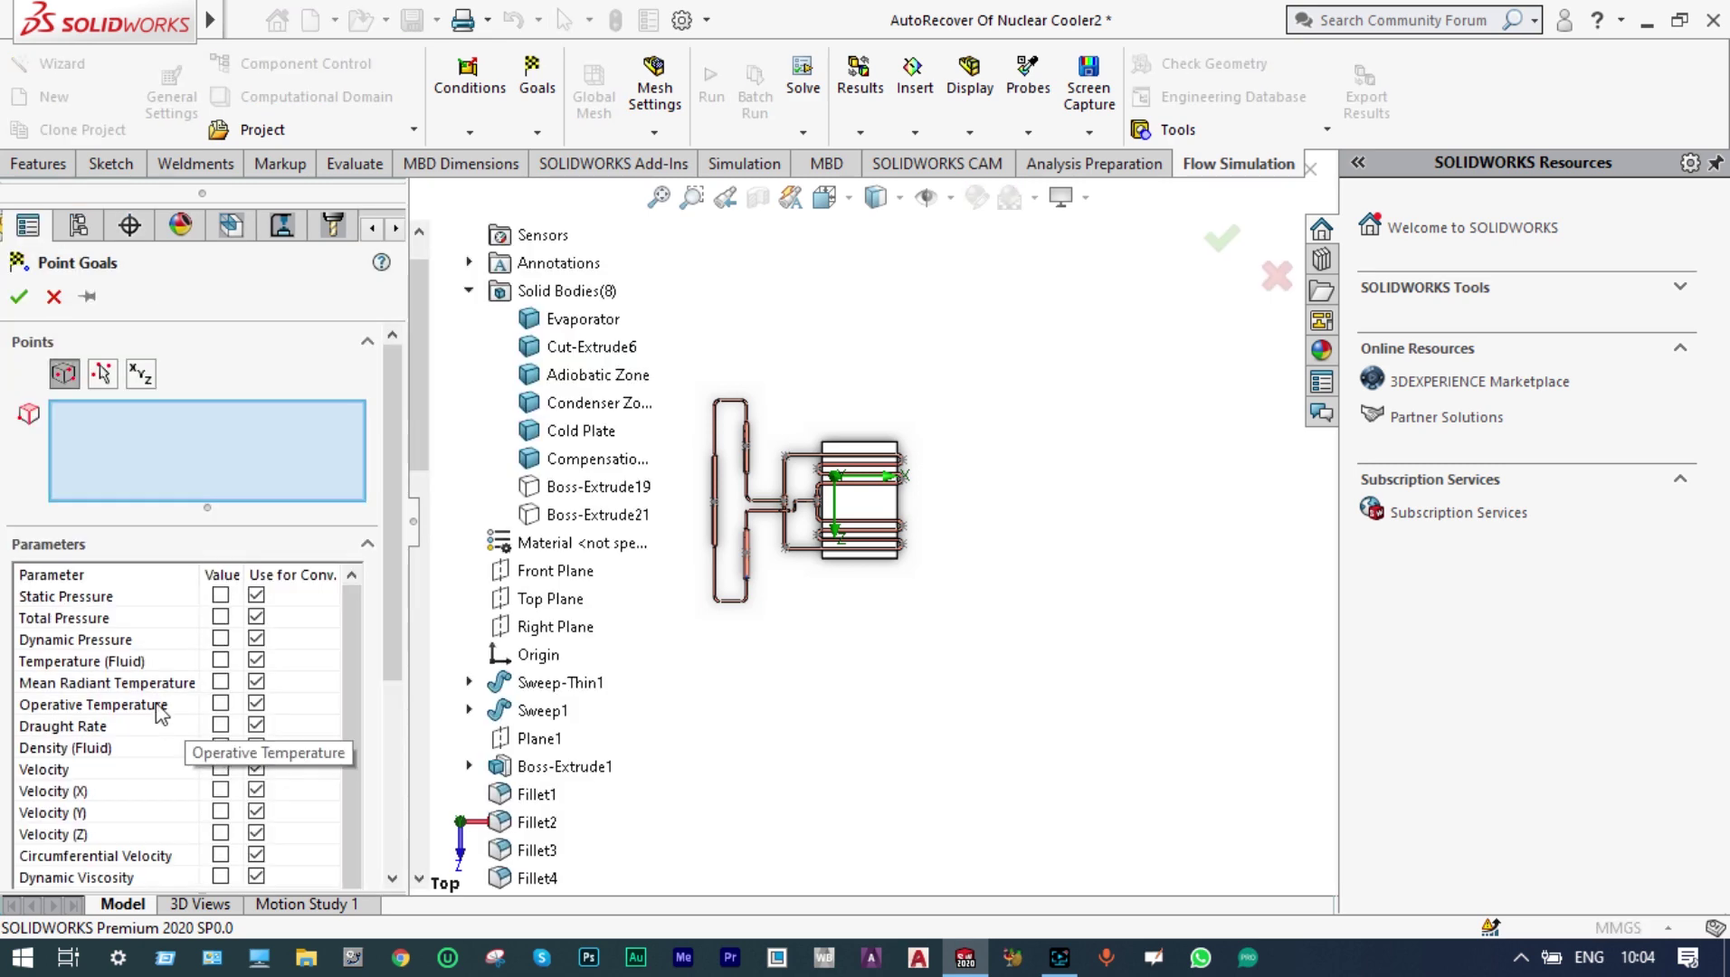
{"action": "left_click", "coordinate": [221, 661]}
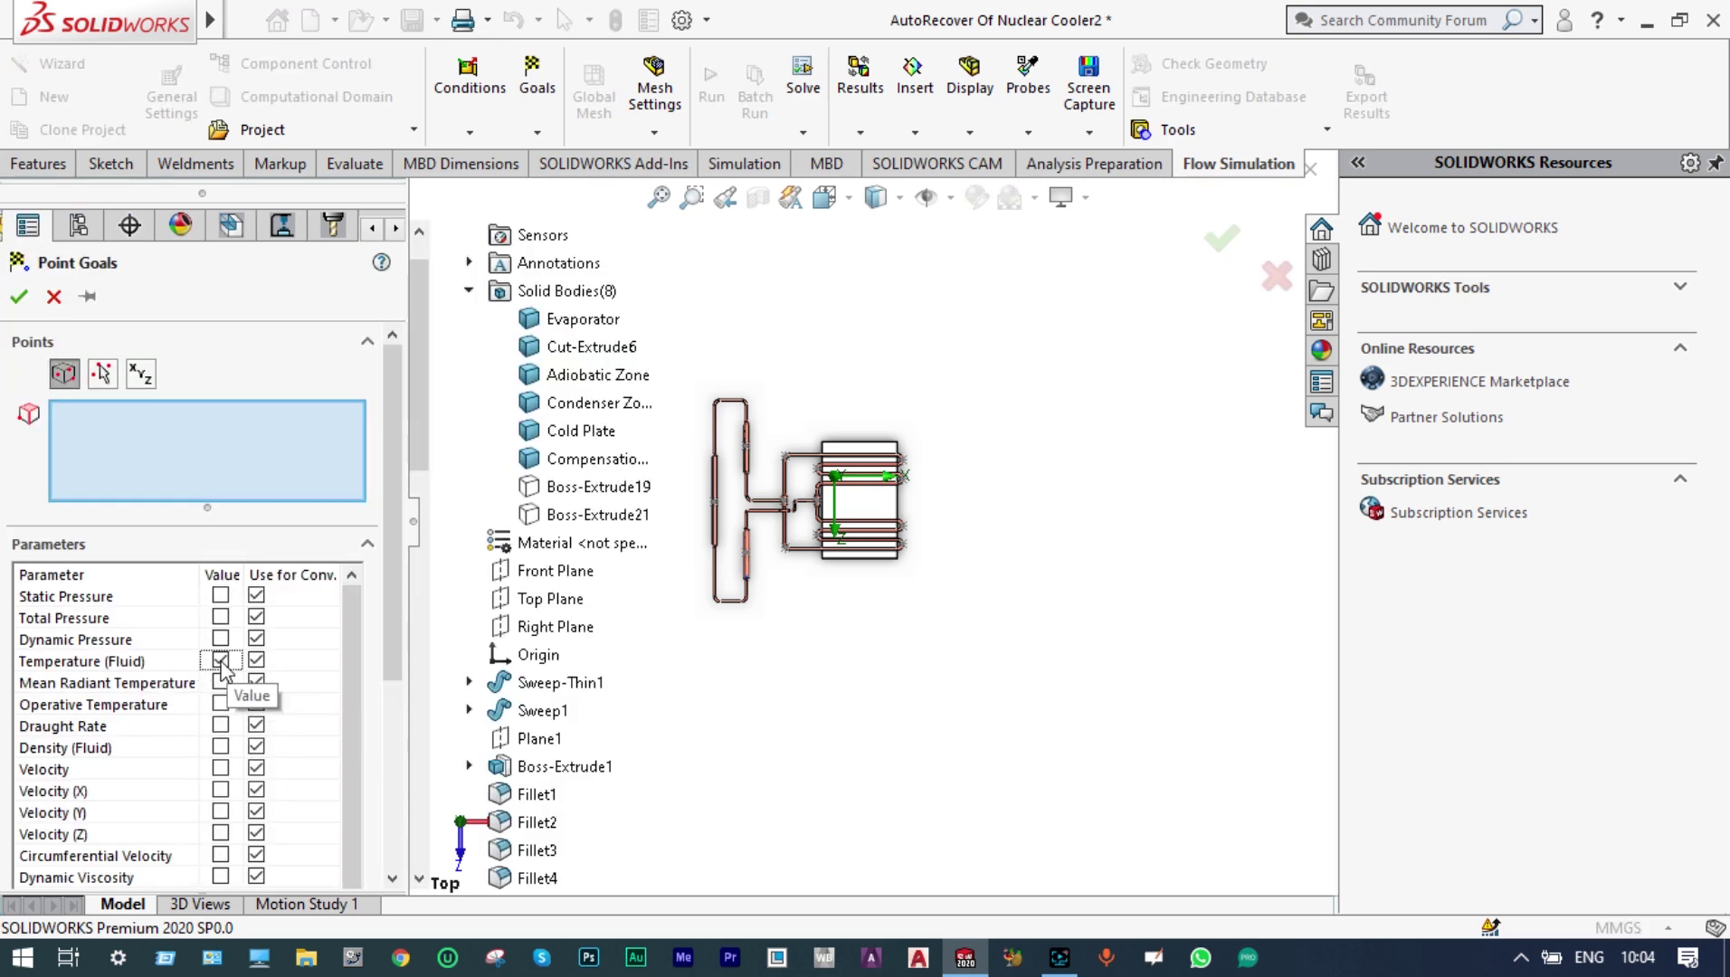
{"action": "scroll", "coordinate": [707, 540], "scroll_direction": "down", "scroll_amount": 8}
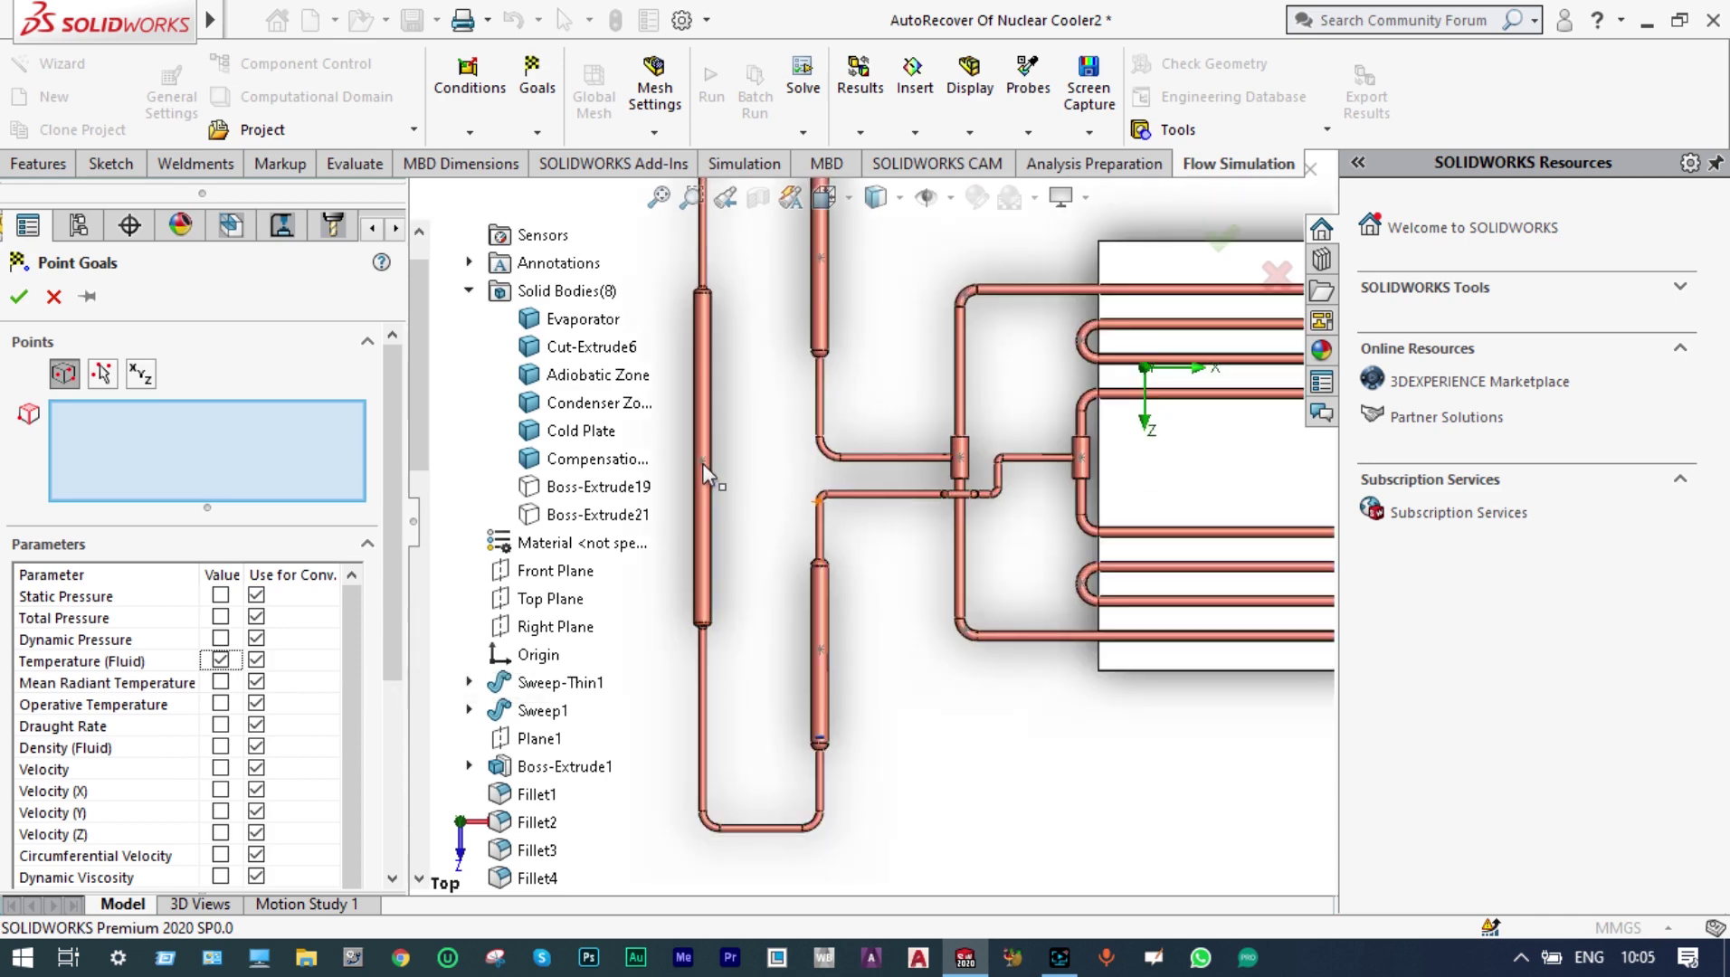
{"action": "scroll", "coordinate": [706, 460], "scroll_direction": "down", "scroll_amount": 3}
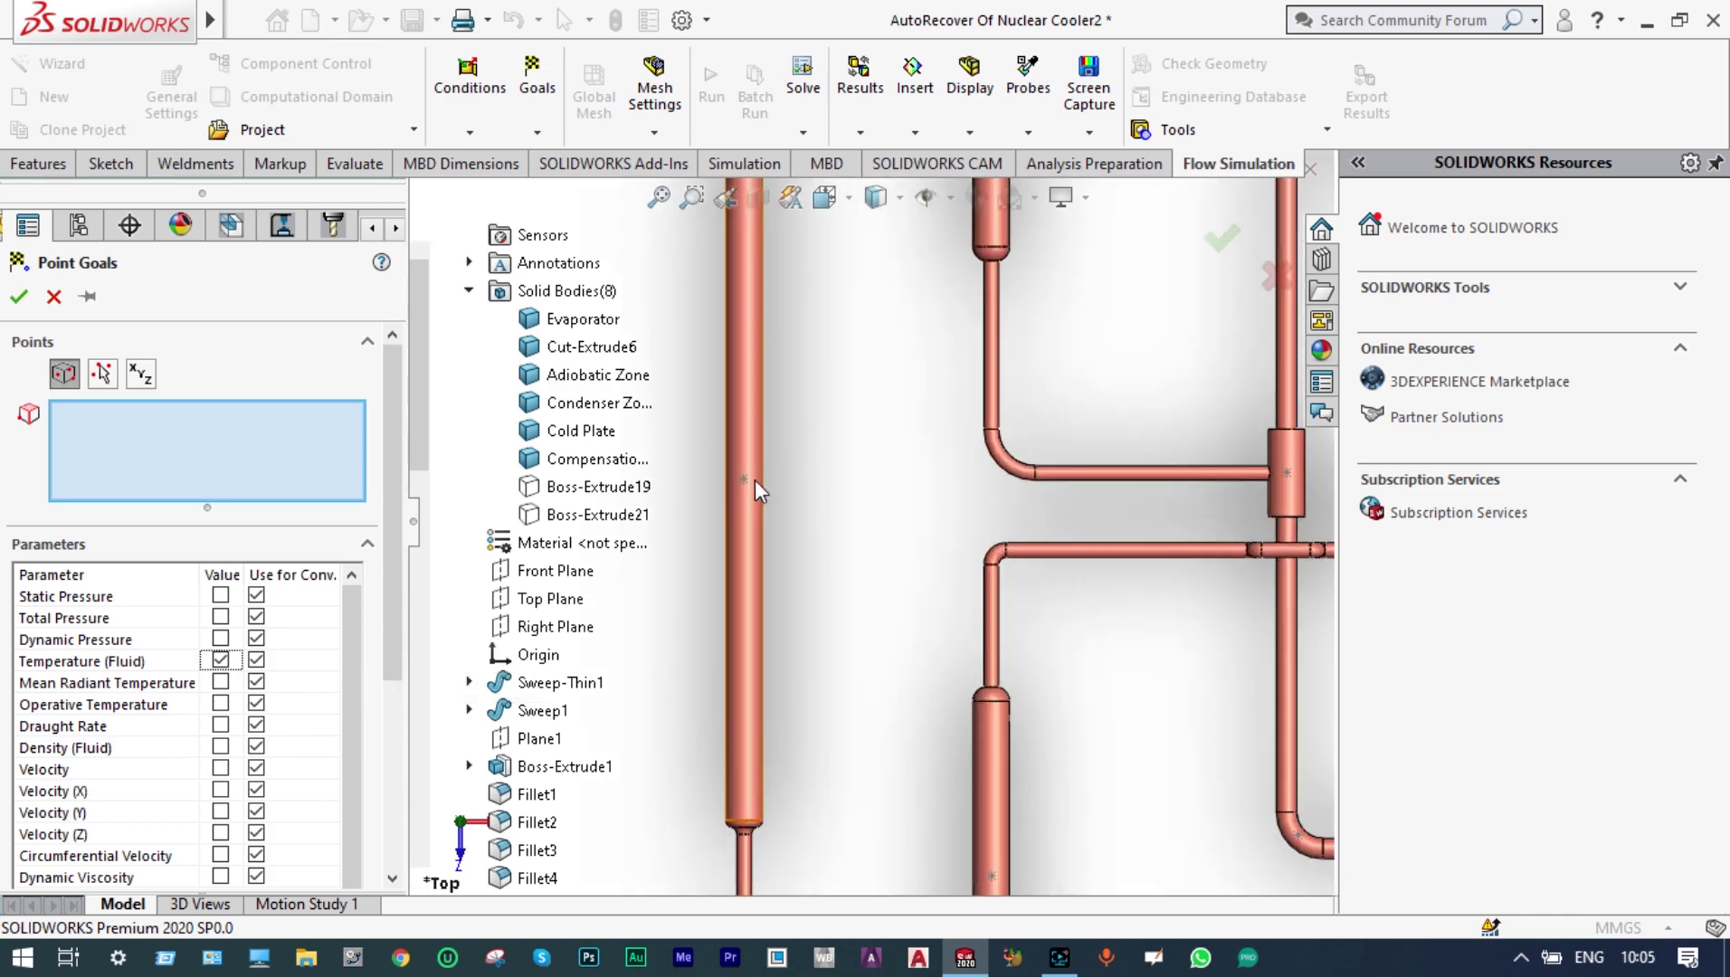
{"action": "left_click", "coordinate": [744, 484]}
Step: Add the sketch points at the middle of the Adiobatic Zone cylinder and in the condenser's inlet connector to the point goals
{"action": "scroll", "coordinate": [830, 452], "scroll_direction": "up", "scroll_amount": 6}
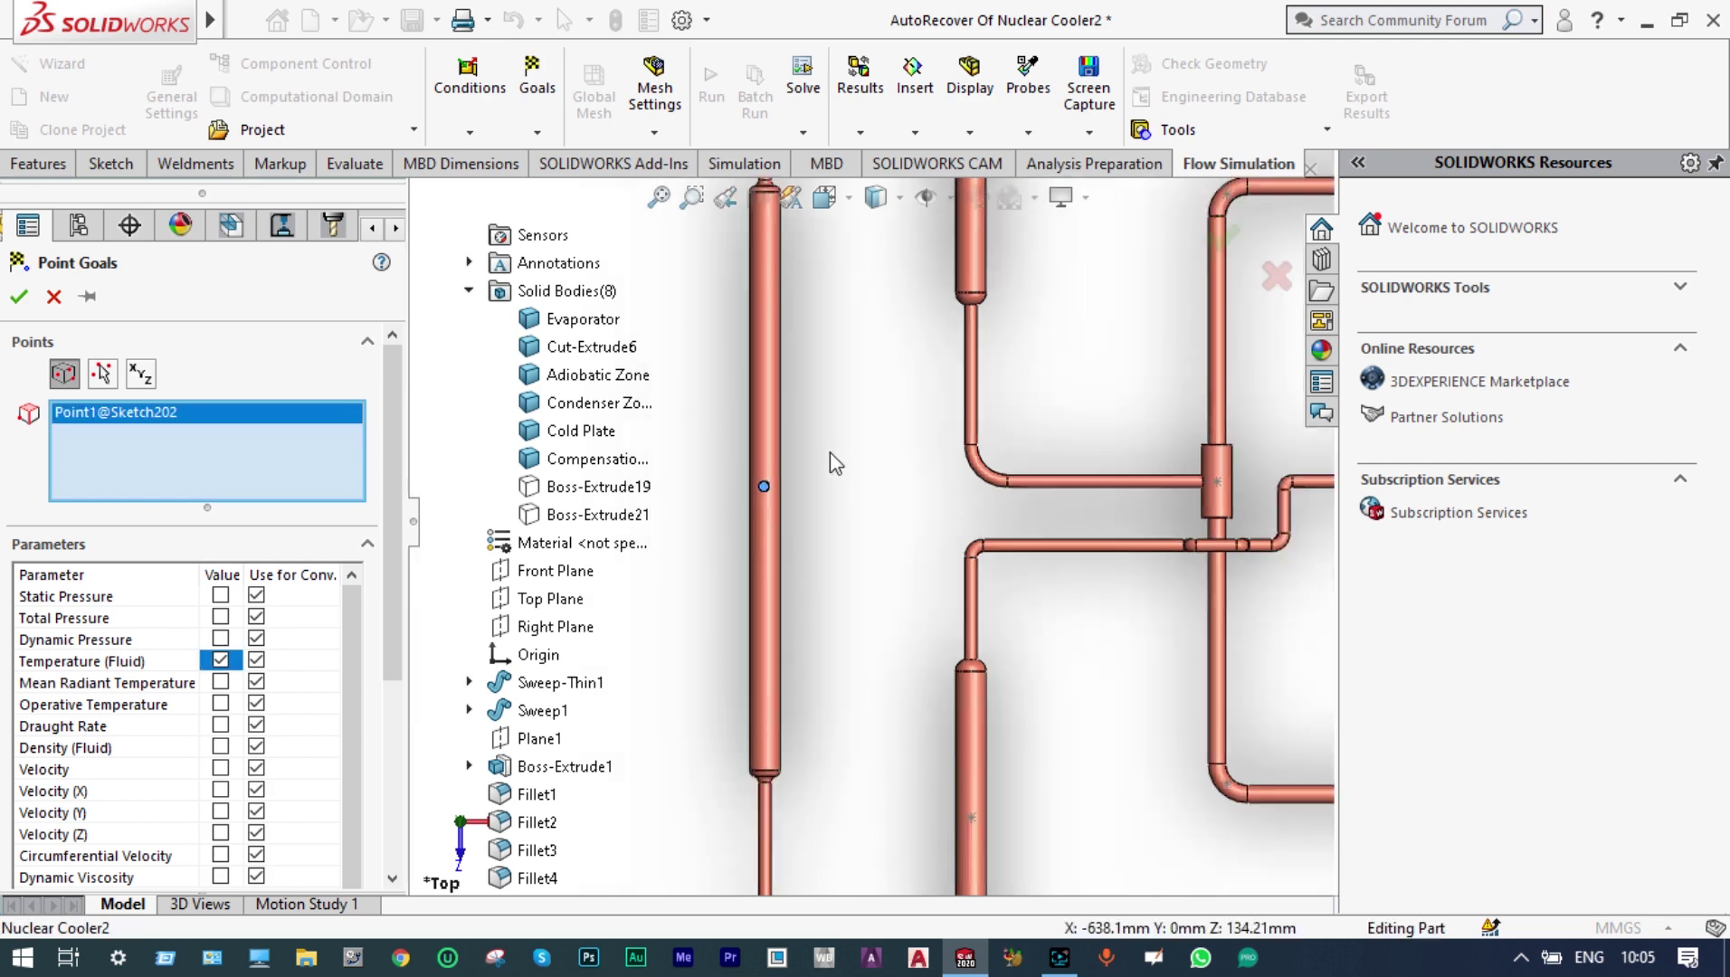
{"action": "scroll", "coordinate": [896, 407], "scroll_direction": "down", "scroll_amount": 5}
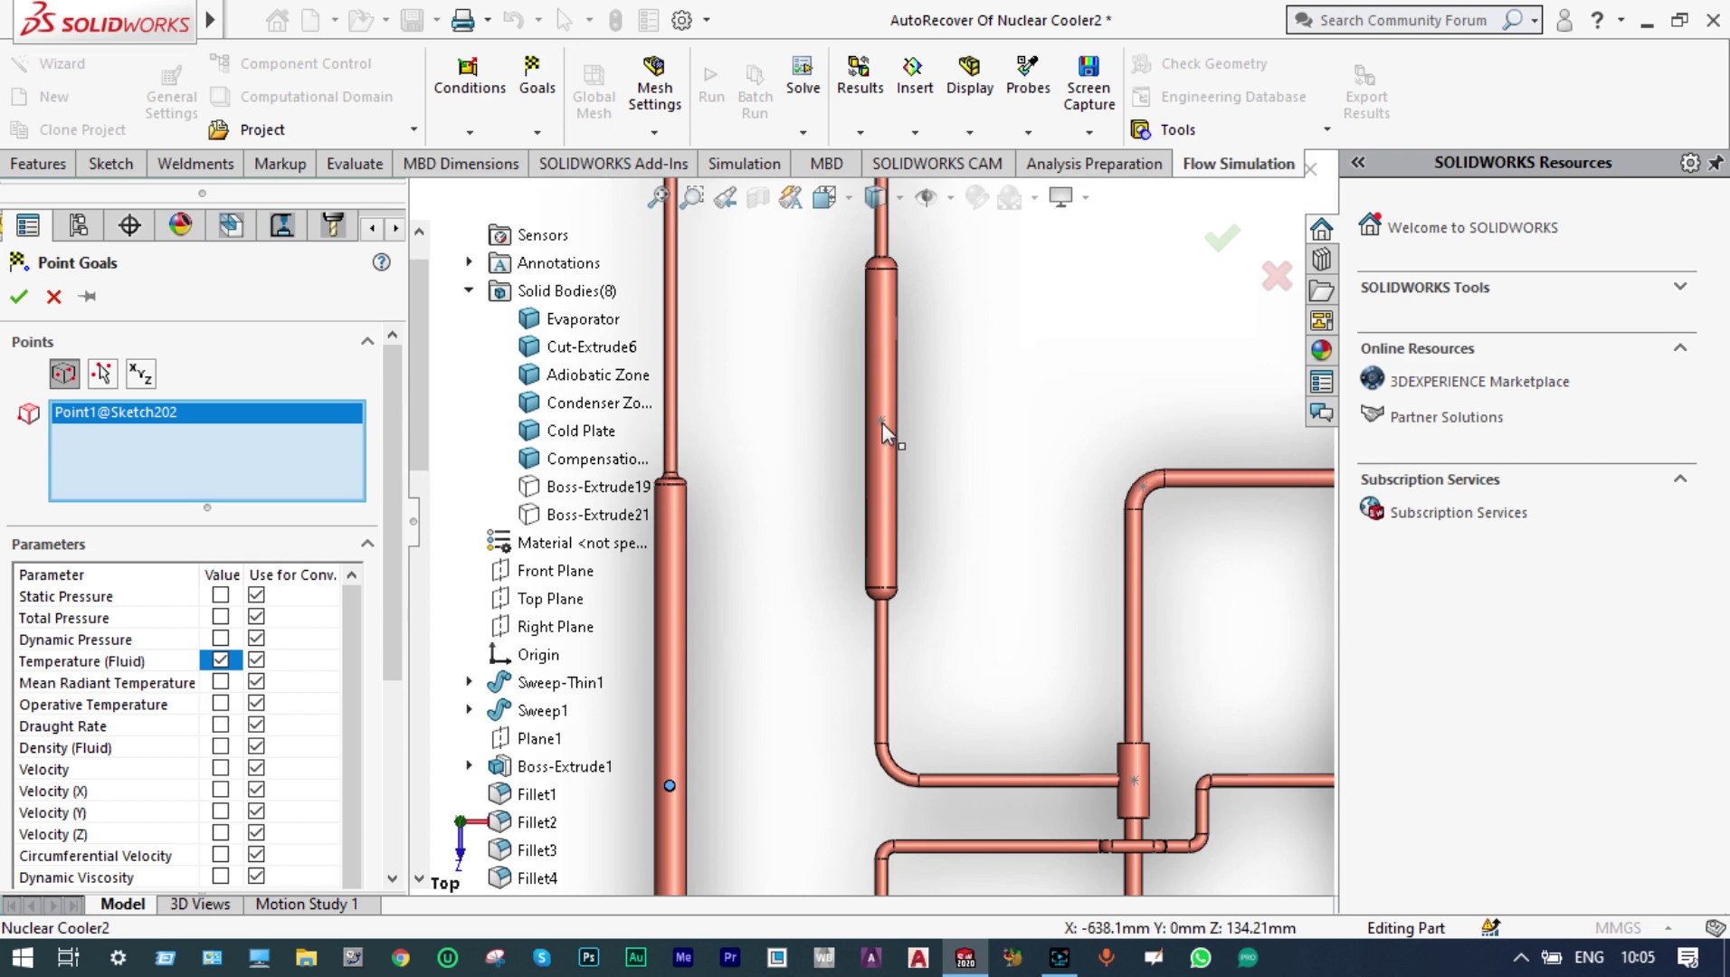
{"action": "scroll", "coordinate": [880, 424], "scroll_direction": "down", "scroll_amount": 2}
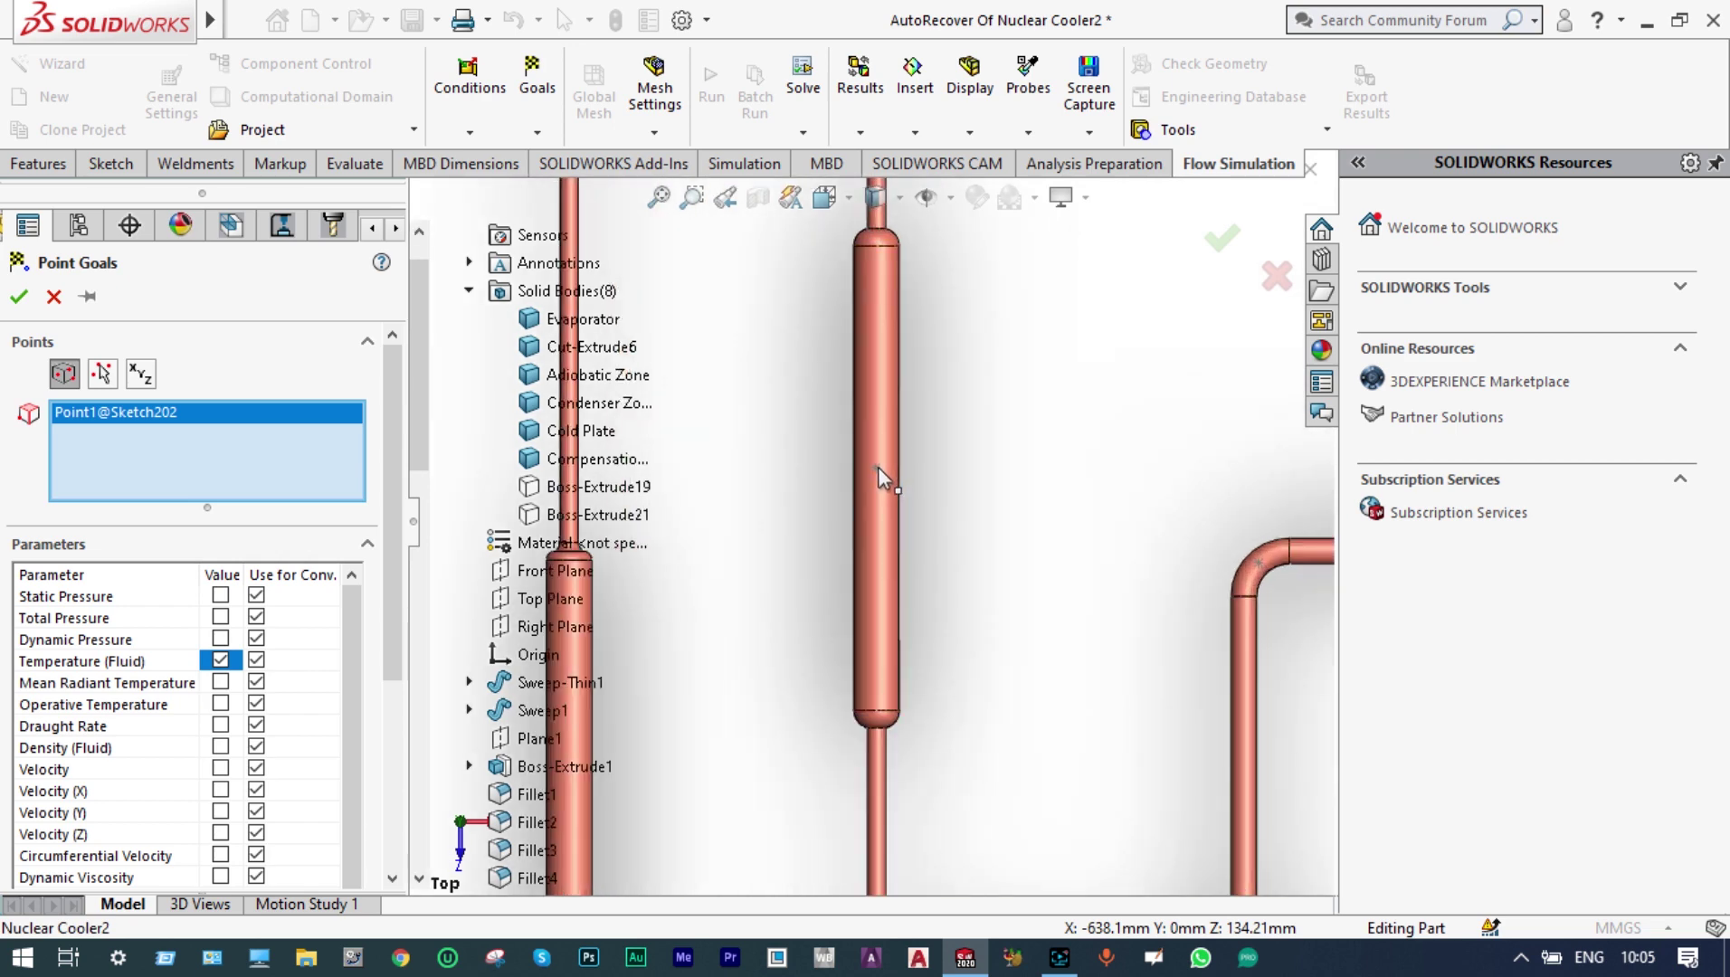
{"action": "left_click", "coordinate": [877, 466]}
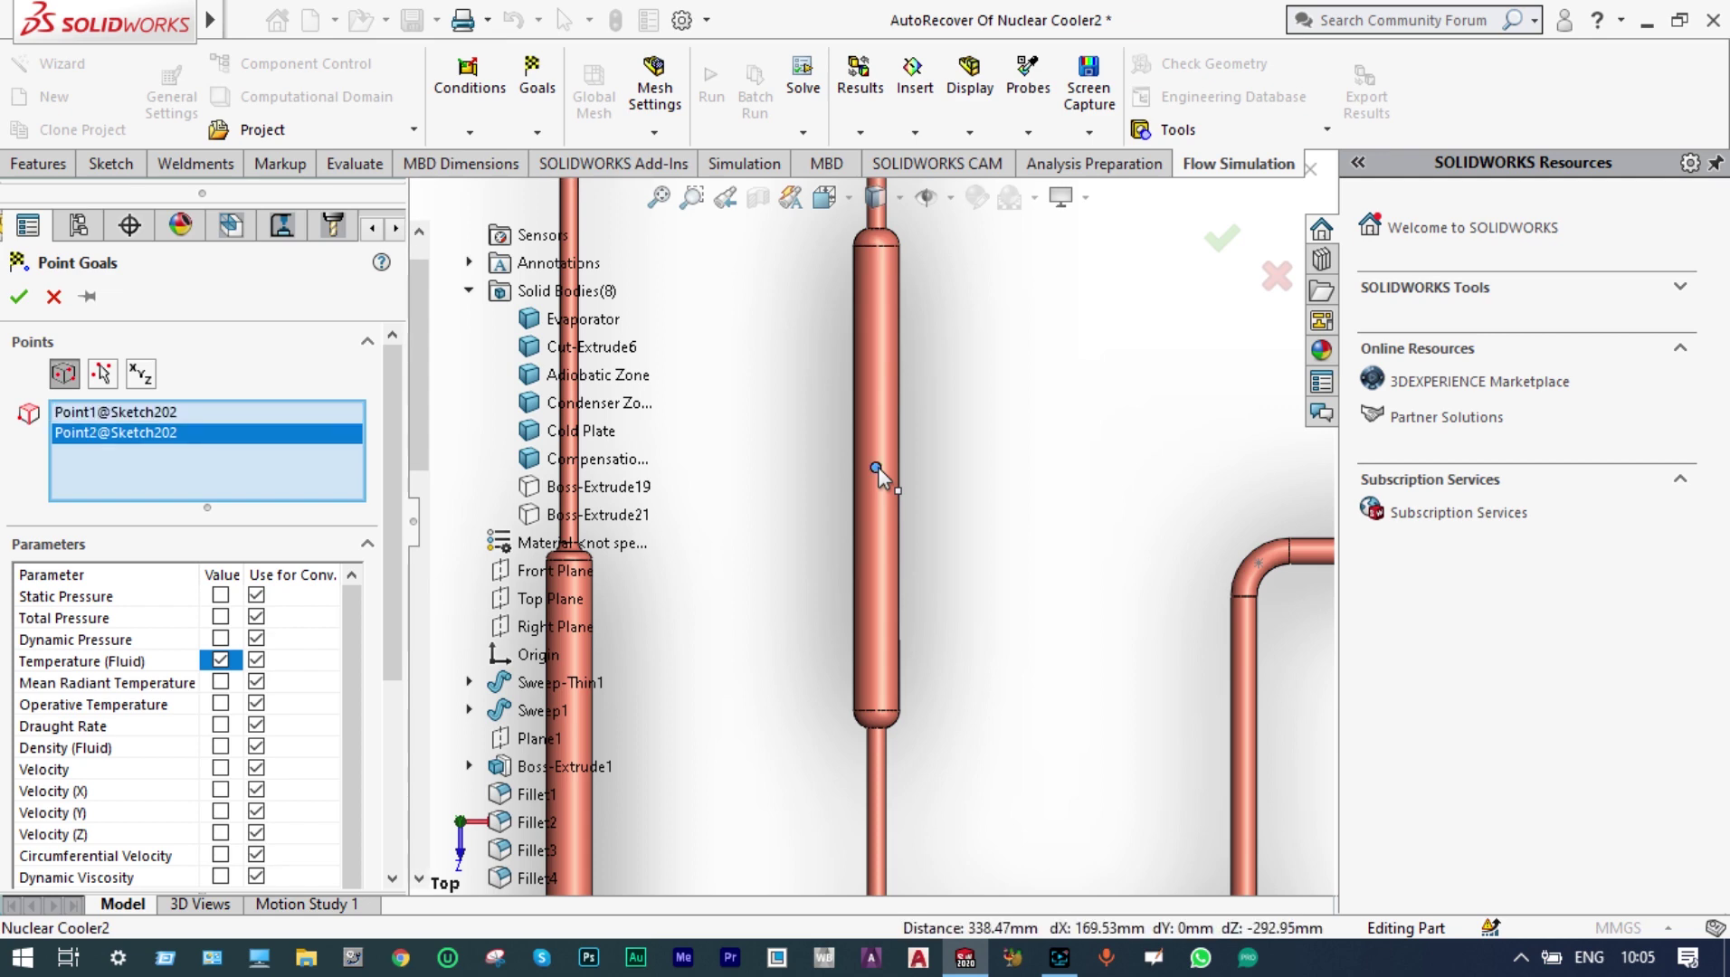
{"action": "scroll", "coordinate": [930, 503], "scroll_direction": "up", "scroll_amount": 5}
{"action": "scroll", "coordinate": [1005, 688], "scroll_direction": "down", "scroll_amount": 5}
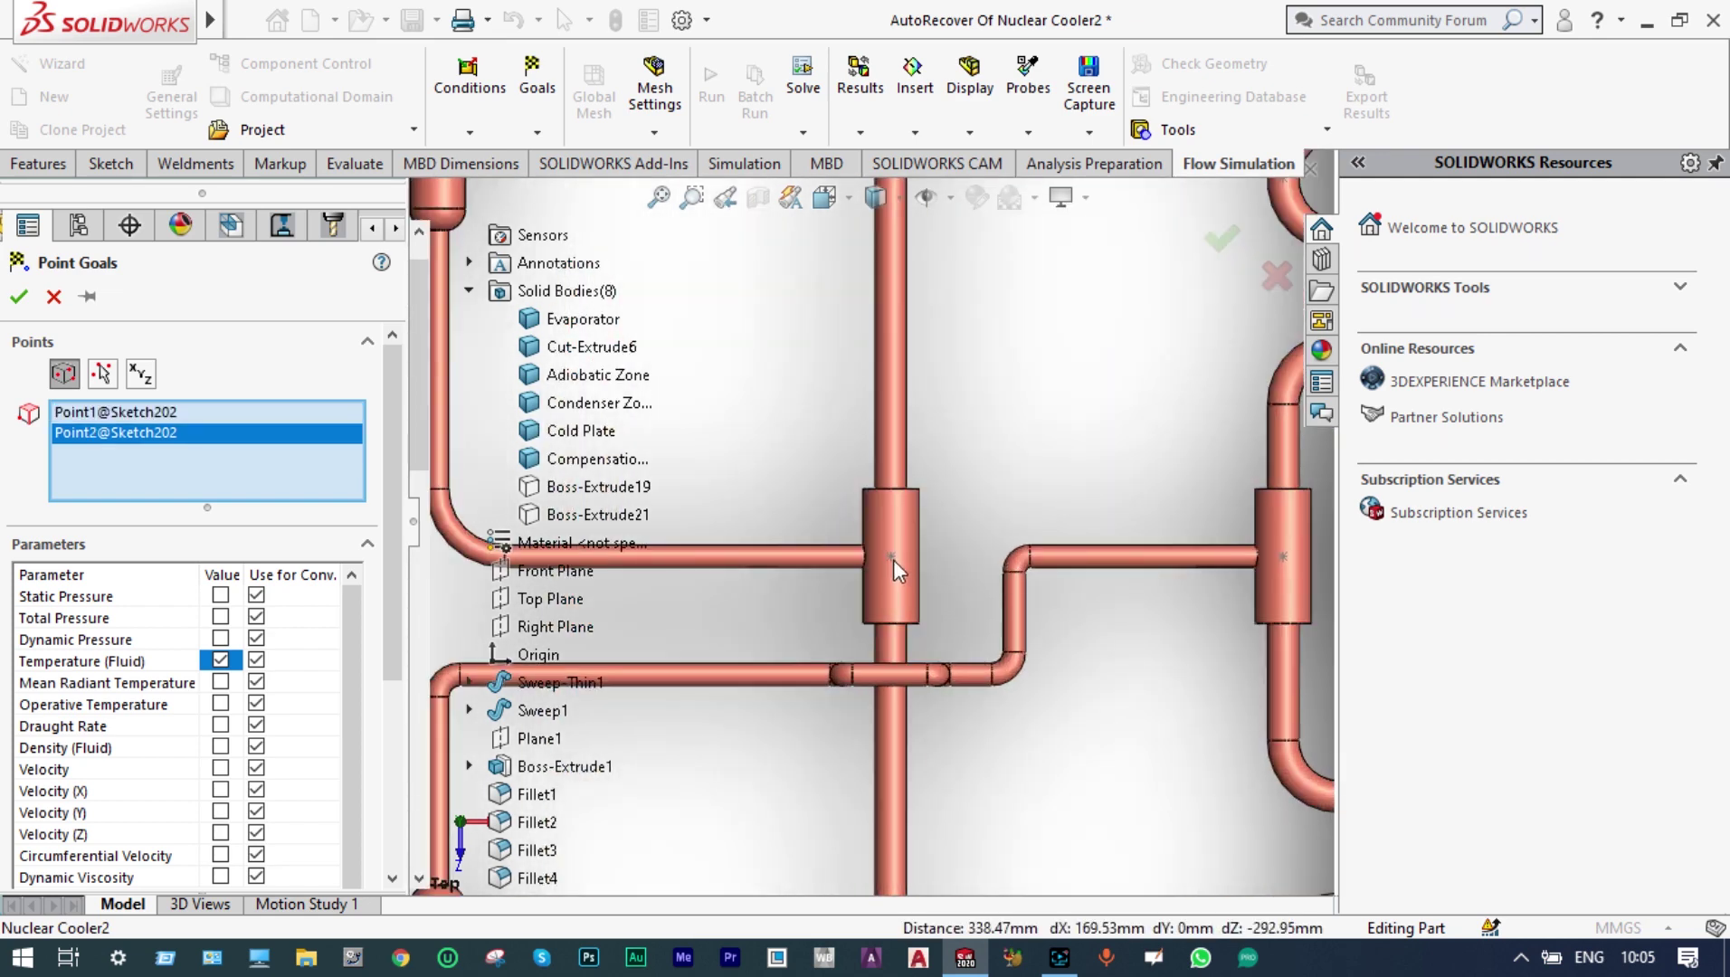
{"action": "left_click", "coordinate": [893, 556]}
Step: Add the sketch points at the condenser tube's upper corner bend and at the uppermost outer U-bend to the point goals
{"action": "scroll", "coordinate": [996, 527], "scroll_direction": "up", "scroll_amount": 5}
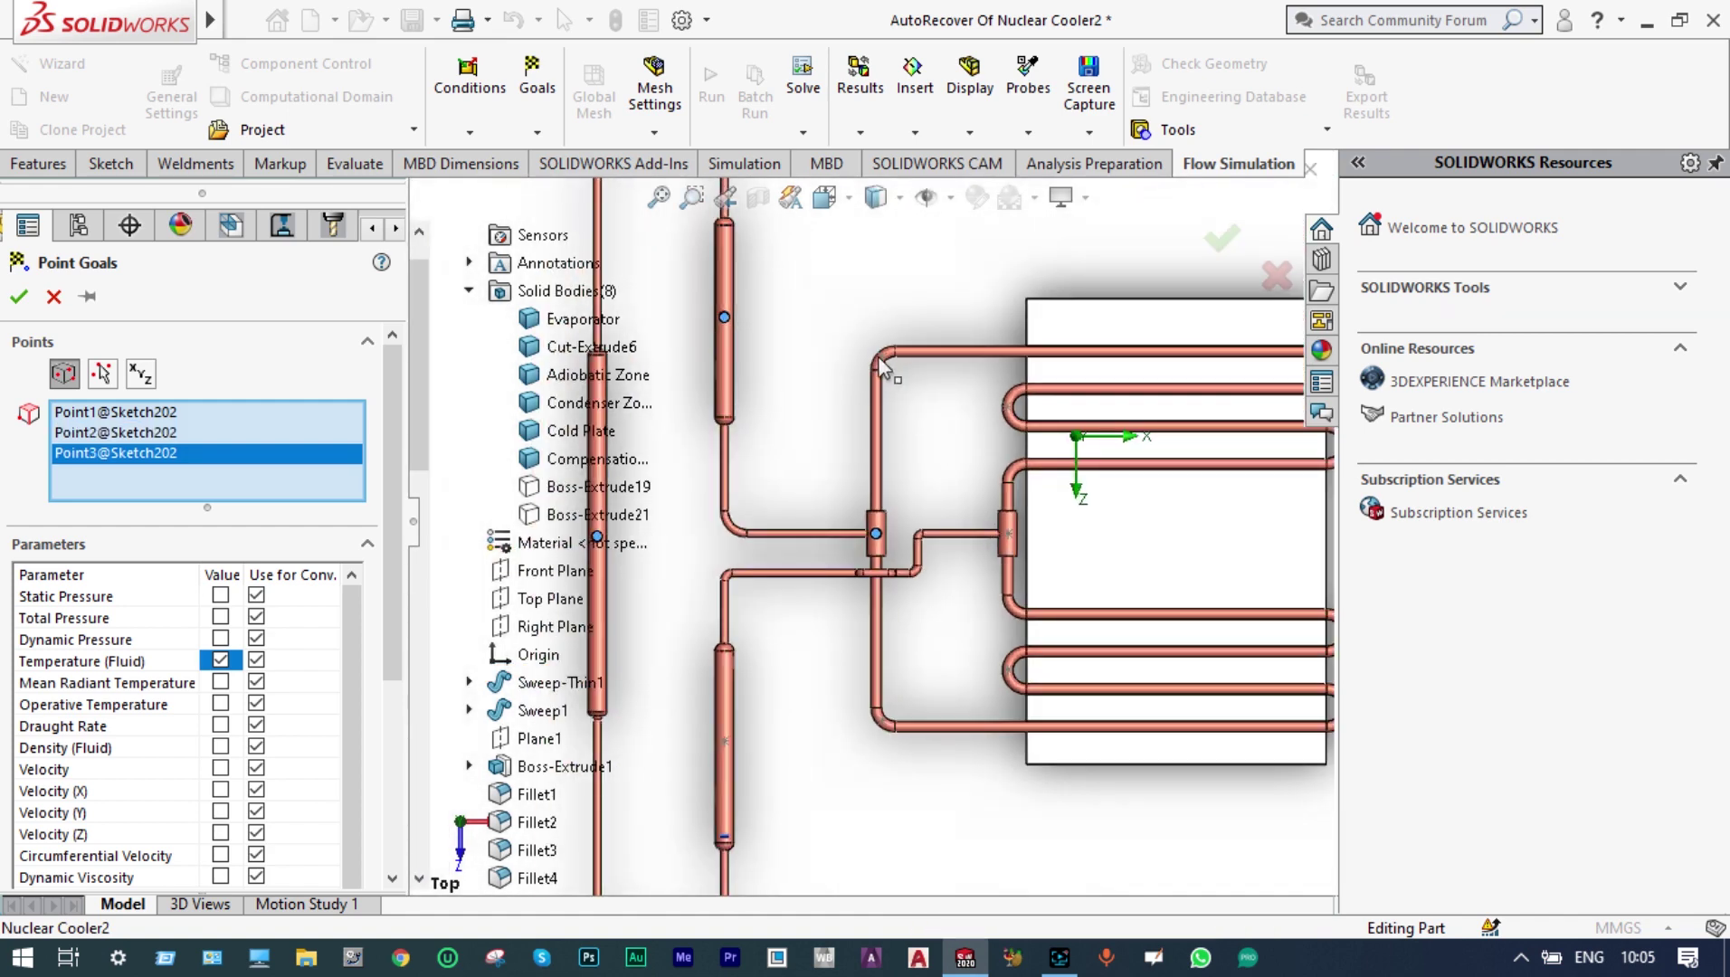
{"action": "left_click", "coordinate": [880, 357]}
{"action": "key", "text": "f"}
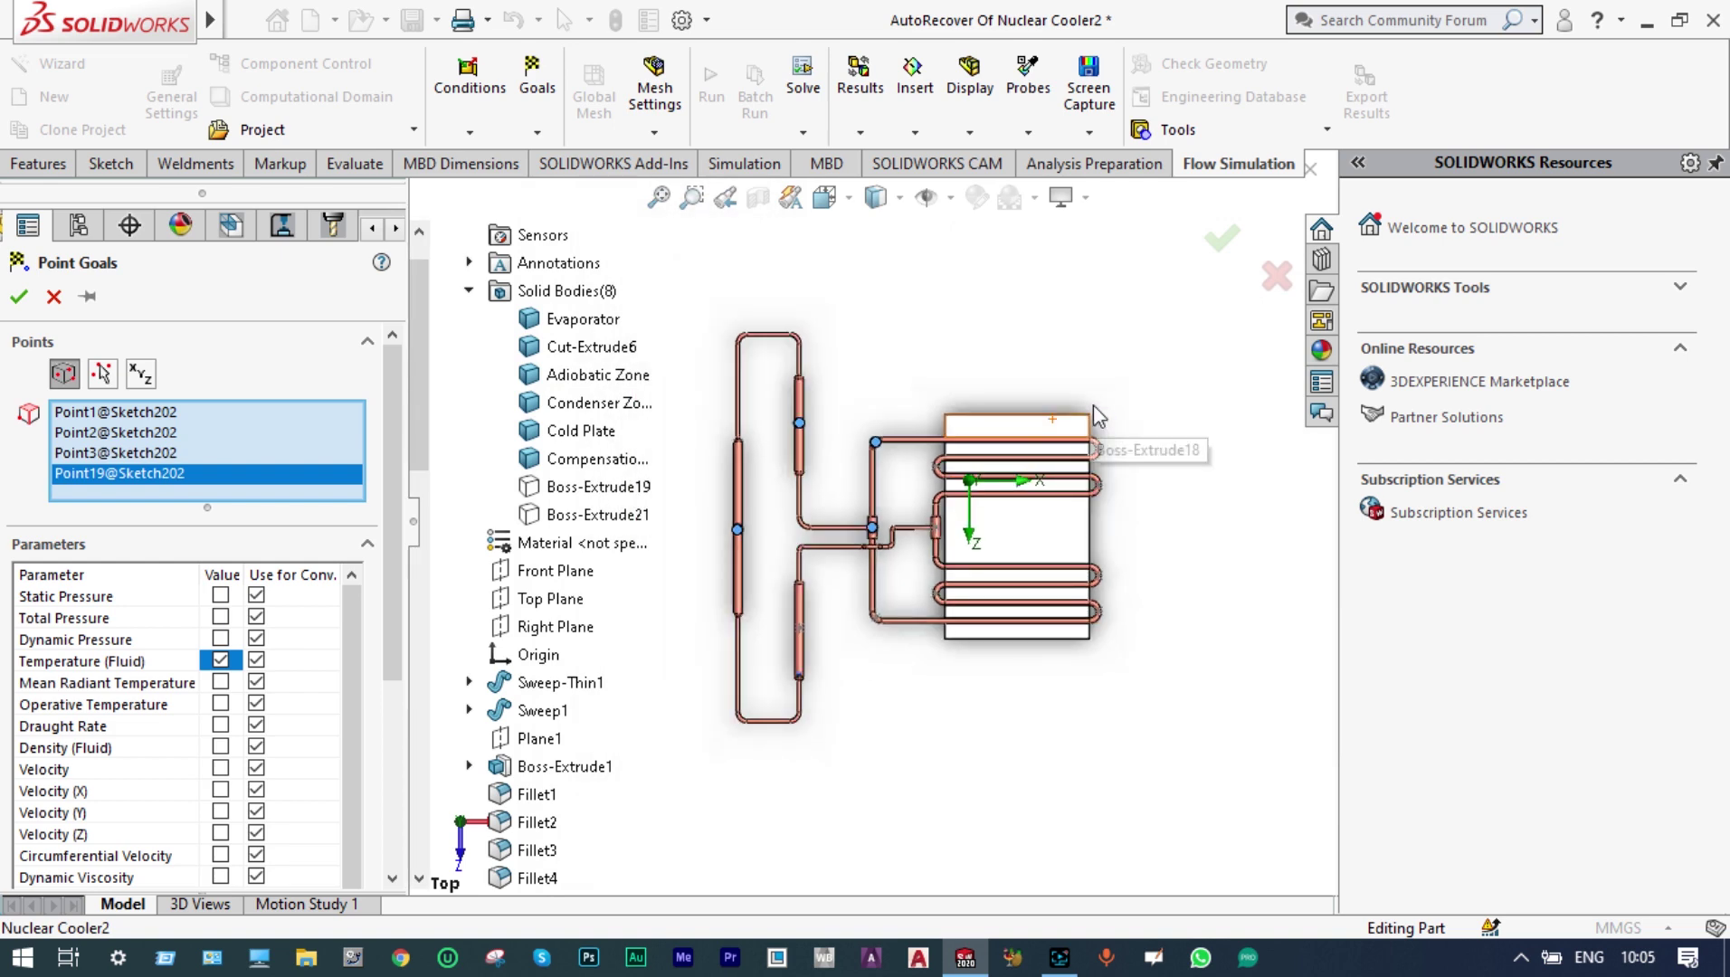
{"action": "scroll", "coordinate": [1082, 444], "scroll_direction": "down", "scroll_amount": 5}
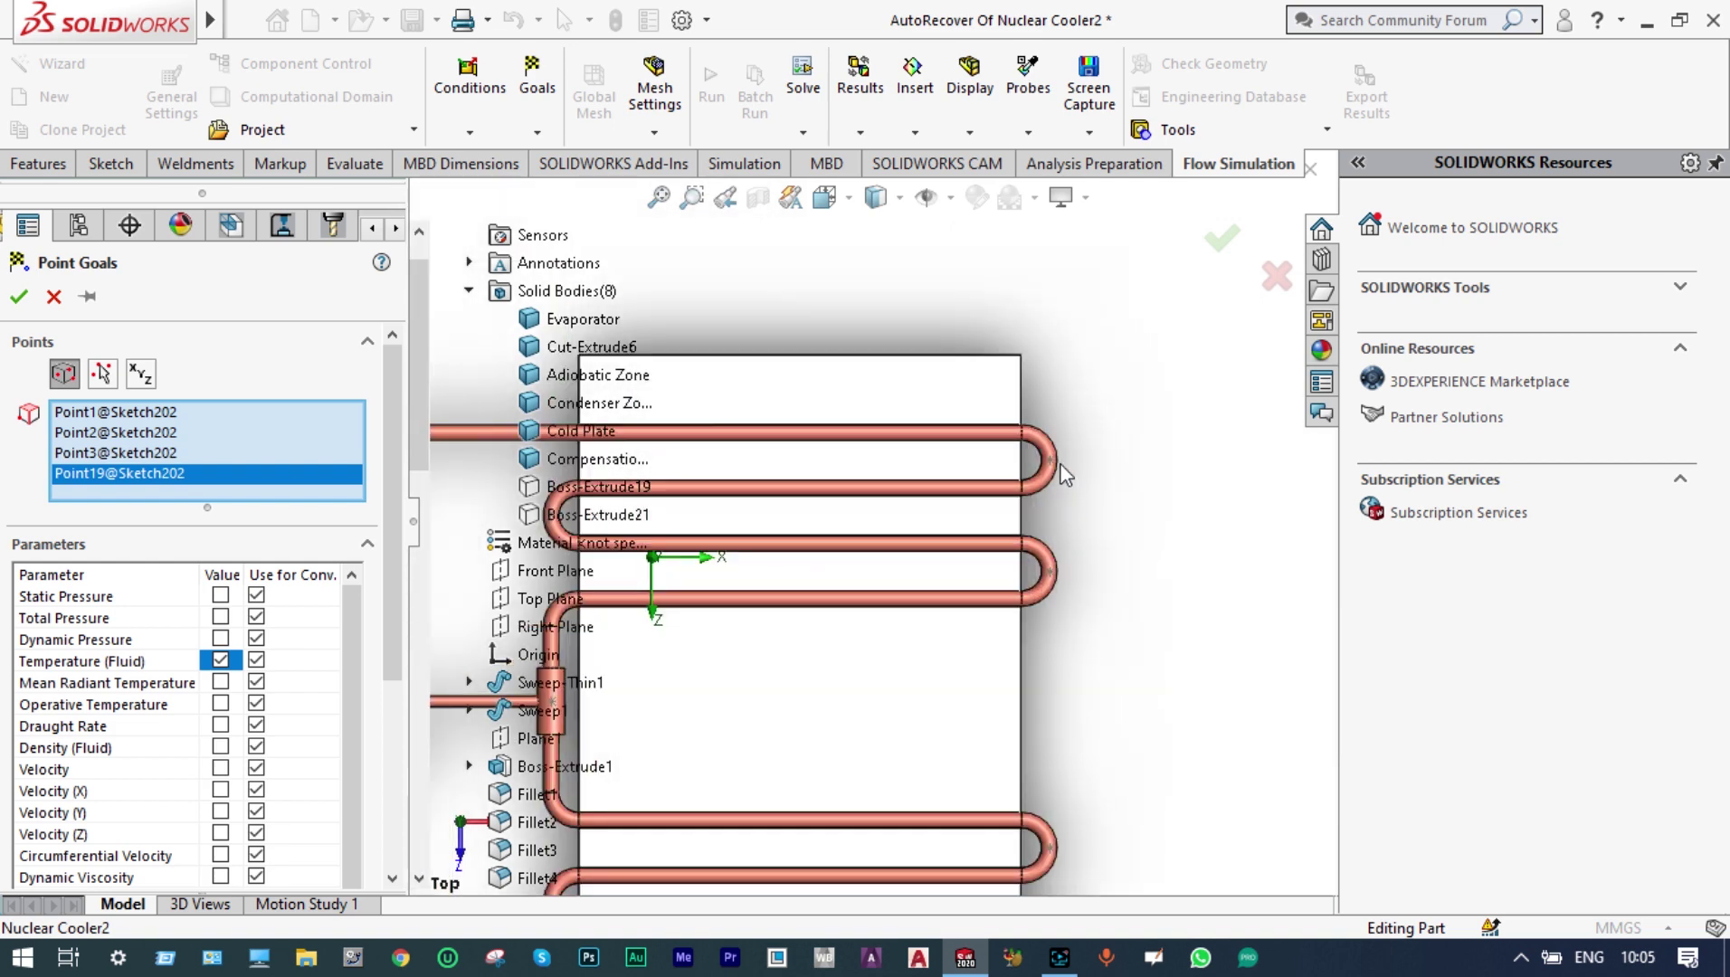
{"action": "left_click", "coordinate": [1046, 459]}
Step: Add the sketch points at the upper coil's inner U-bend and its second outer U-bend to the point goals
{"action": "scroll", "coordinate": [801, 489], "scroll_direction": "up", "scroll_amount": 2}
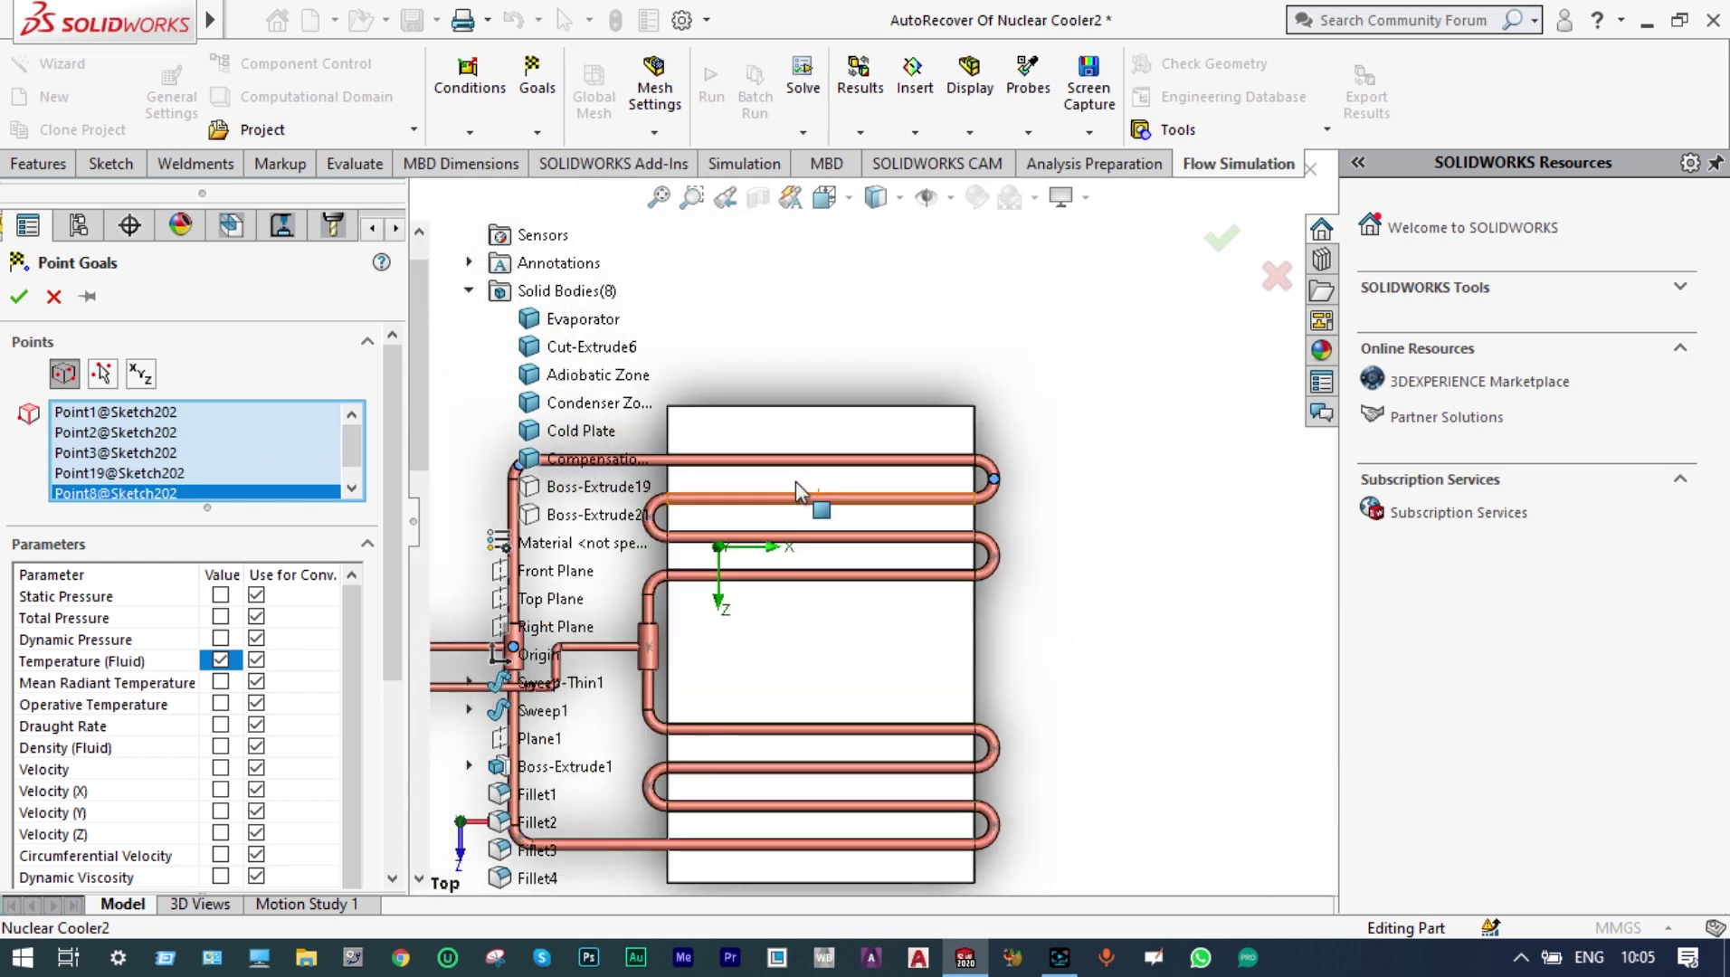
{"action": "scroll", "coordinate": [795, 482], "scroll_direction": "down", "scroll_amount": 1}
{"action": "scroll", "coordinate": [770, 520], "scroll_direction": "down", "scroll_amount": 3}
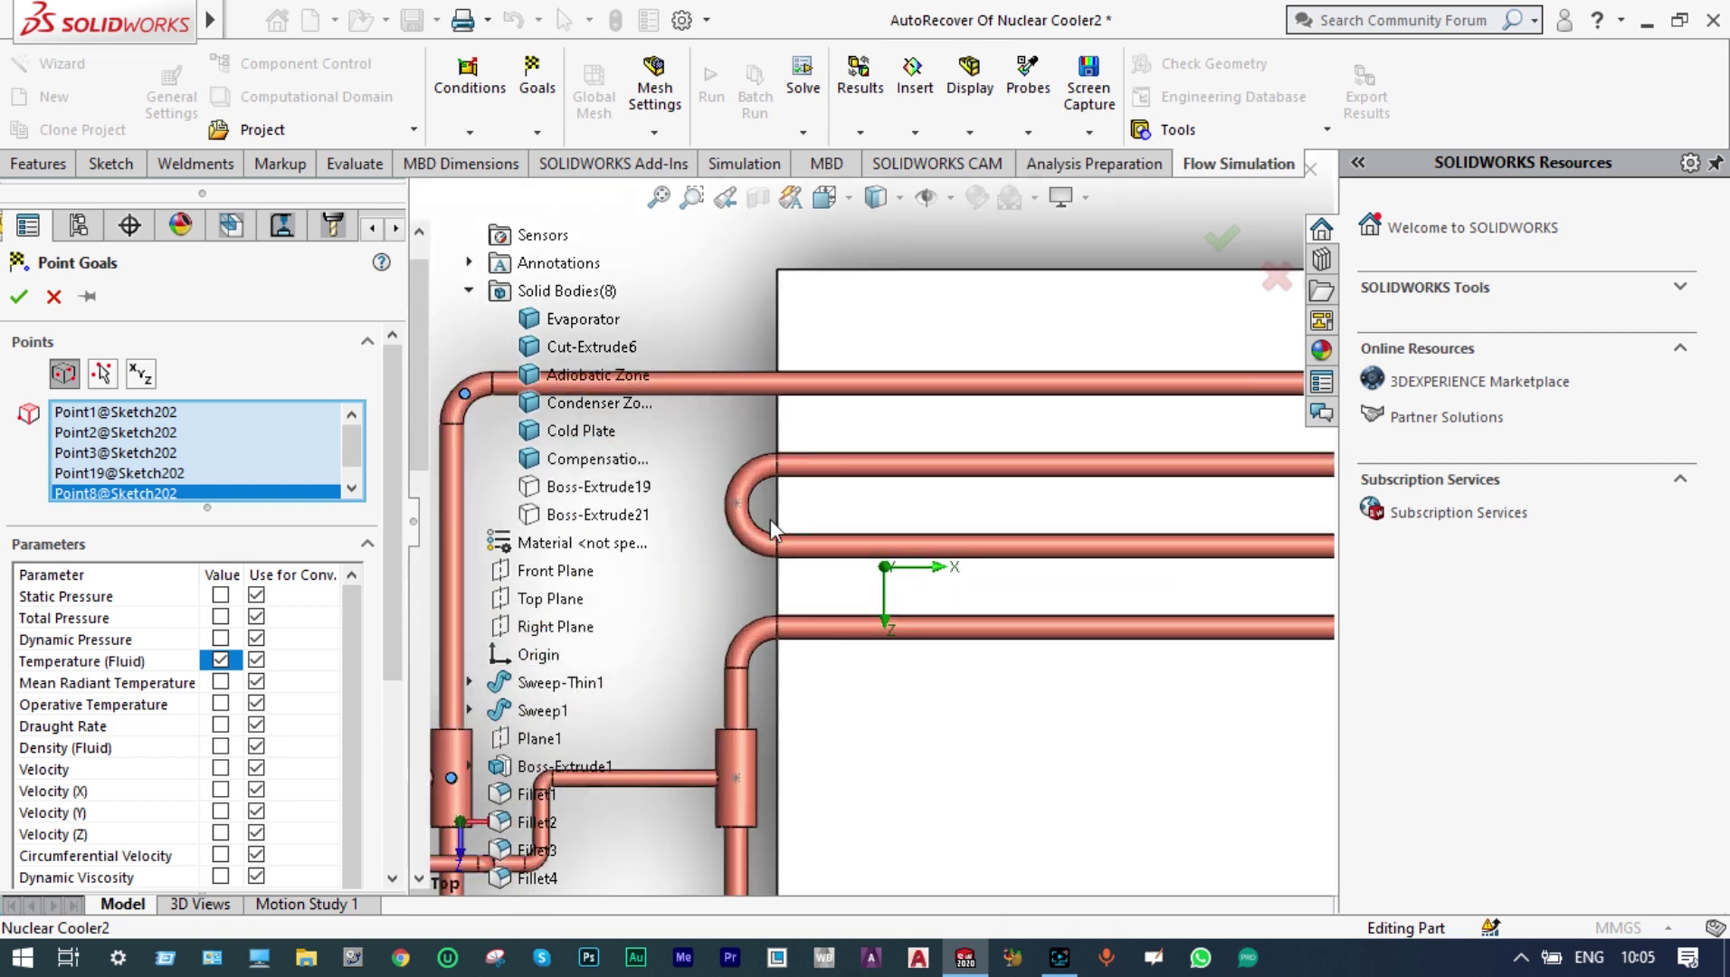
{"action": "scroll", "coordinate": [771, 520], "scroll_direction": "down", "scroll_amount": 2}
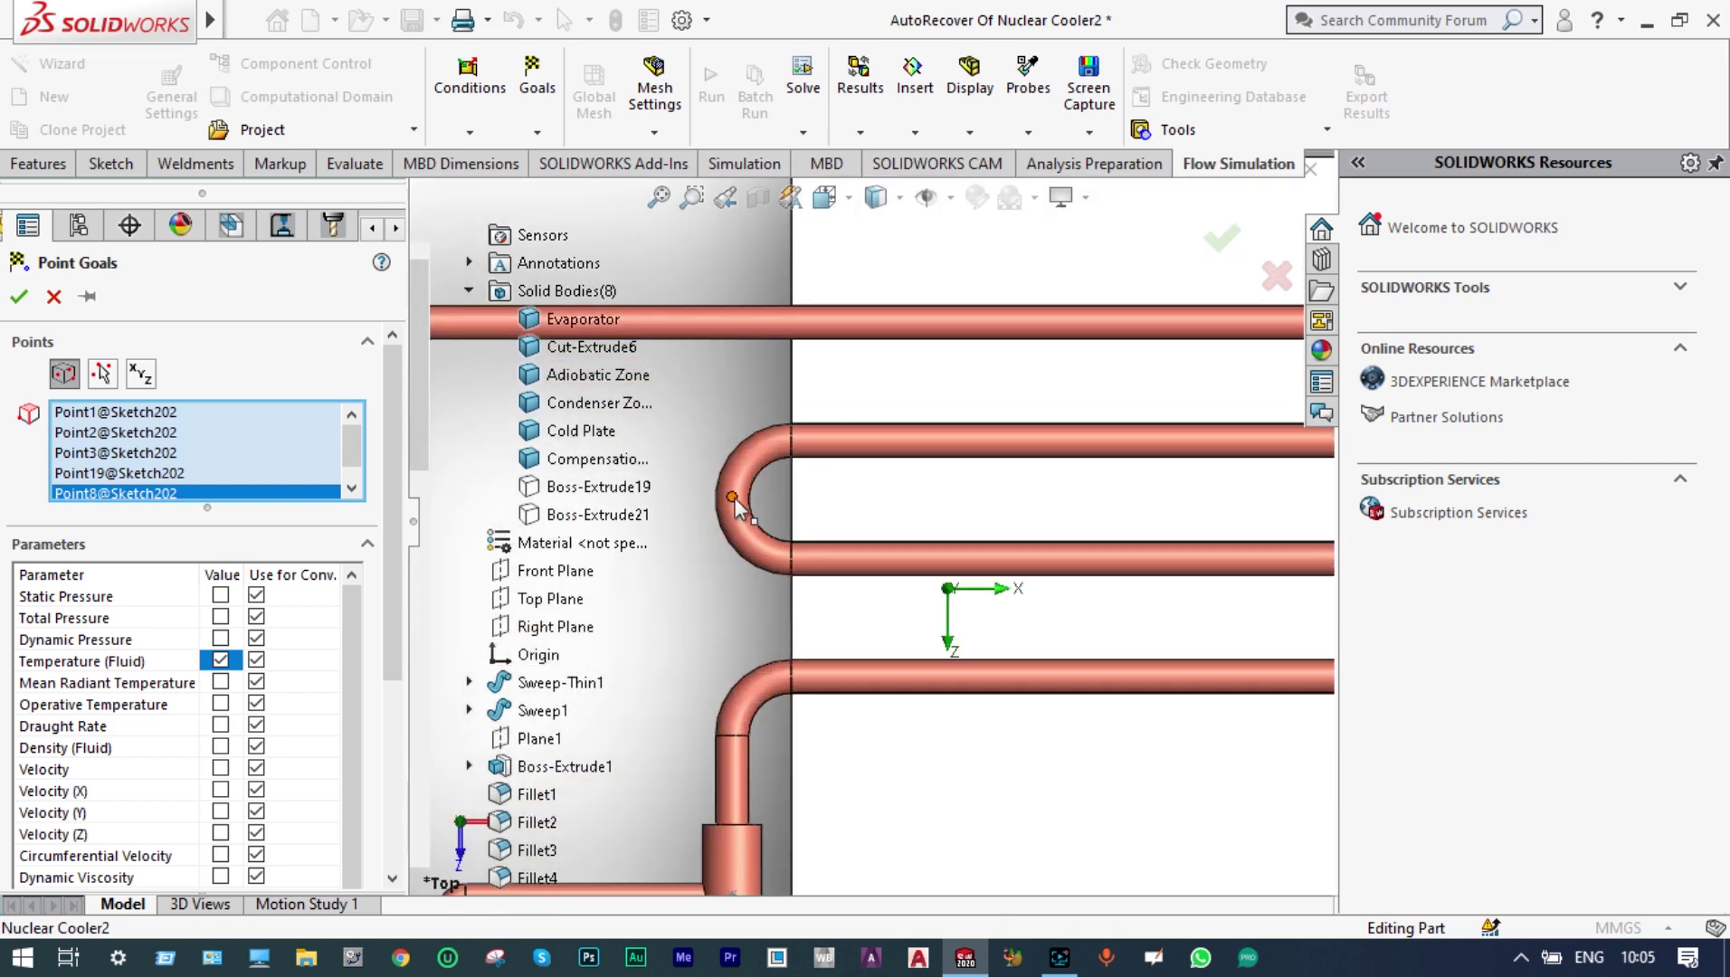
{"action": "left_click", "coordinate": [736, 498]}
{"action": "scroll", "coordinate": [819, 592], "scroll_direction": "up", "scroll_amount": 1}
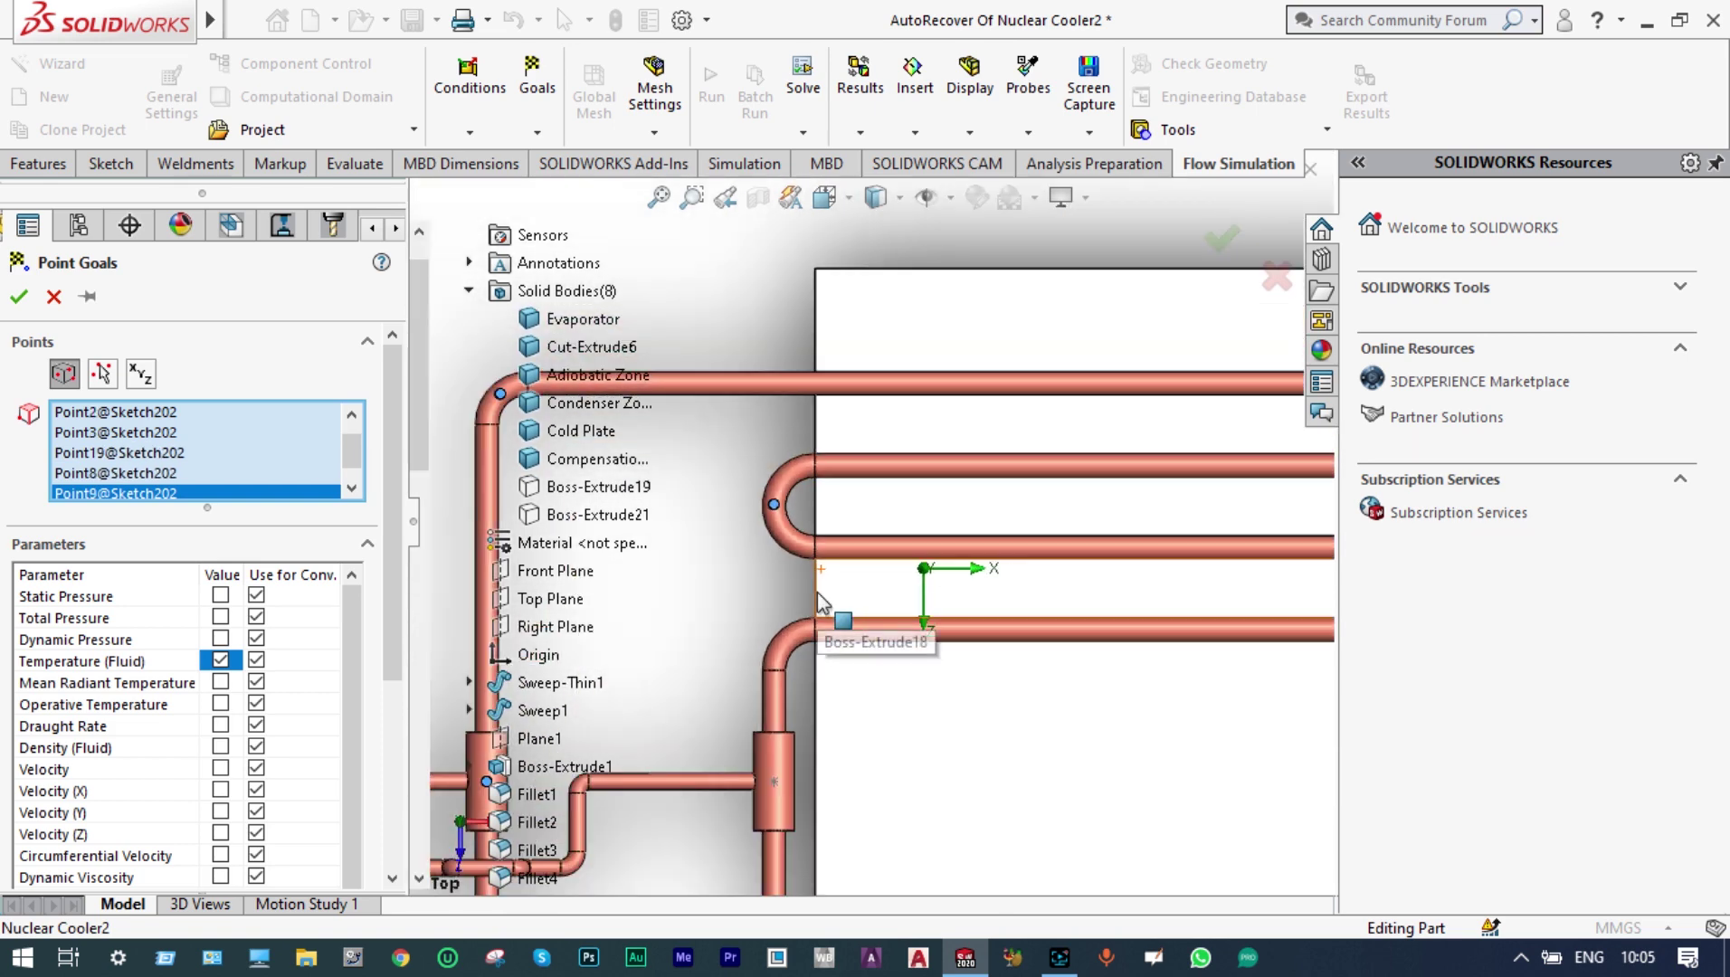
{"action": "scroll", "coordinate": [818, 592], "scroll_direction": "up", "scroll_amount": 2}
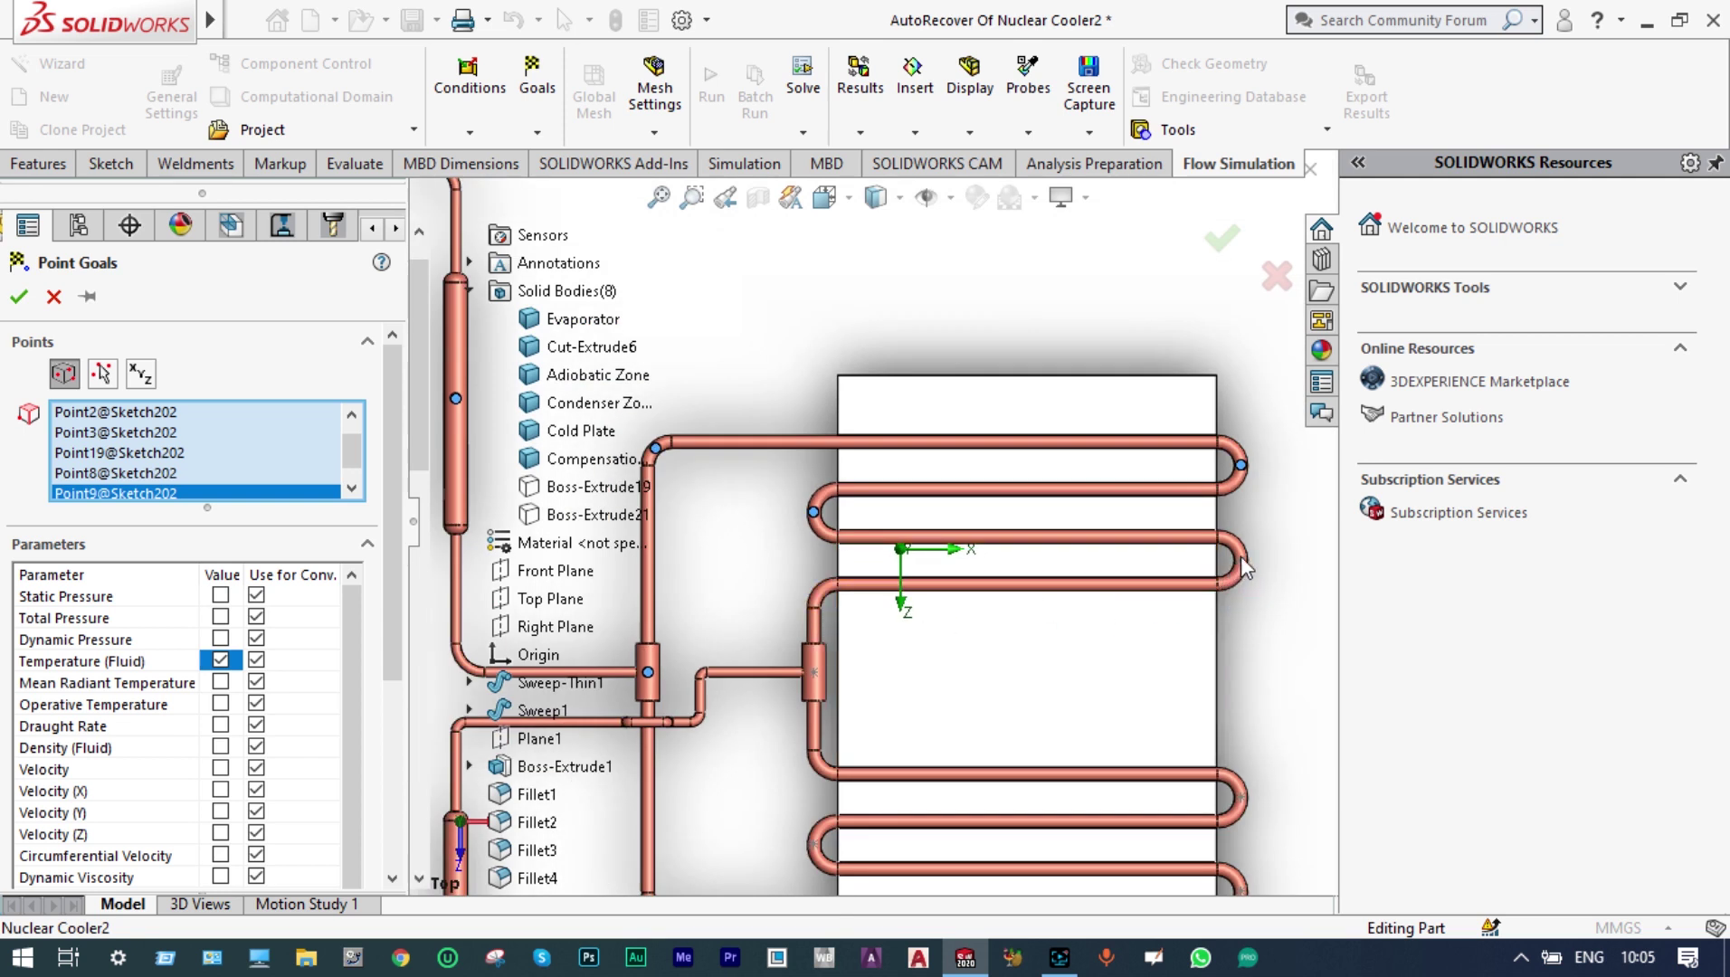
{"action": "left_click", "coordinate": [1241, 561]}
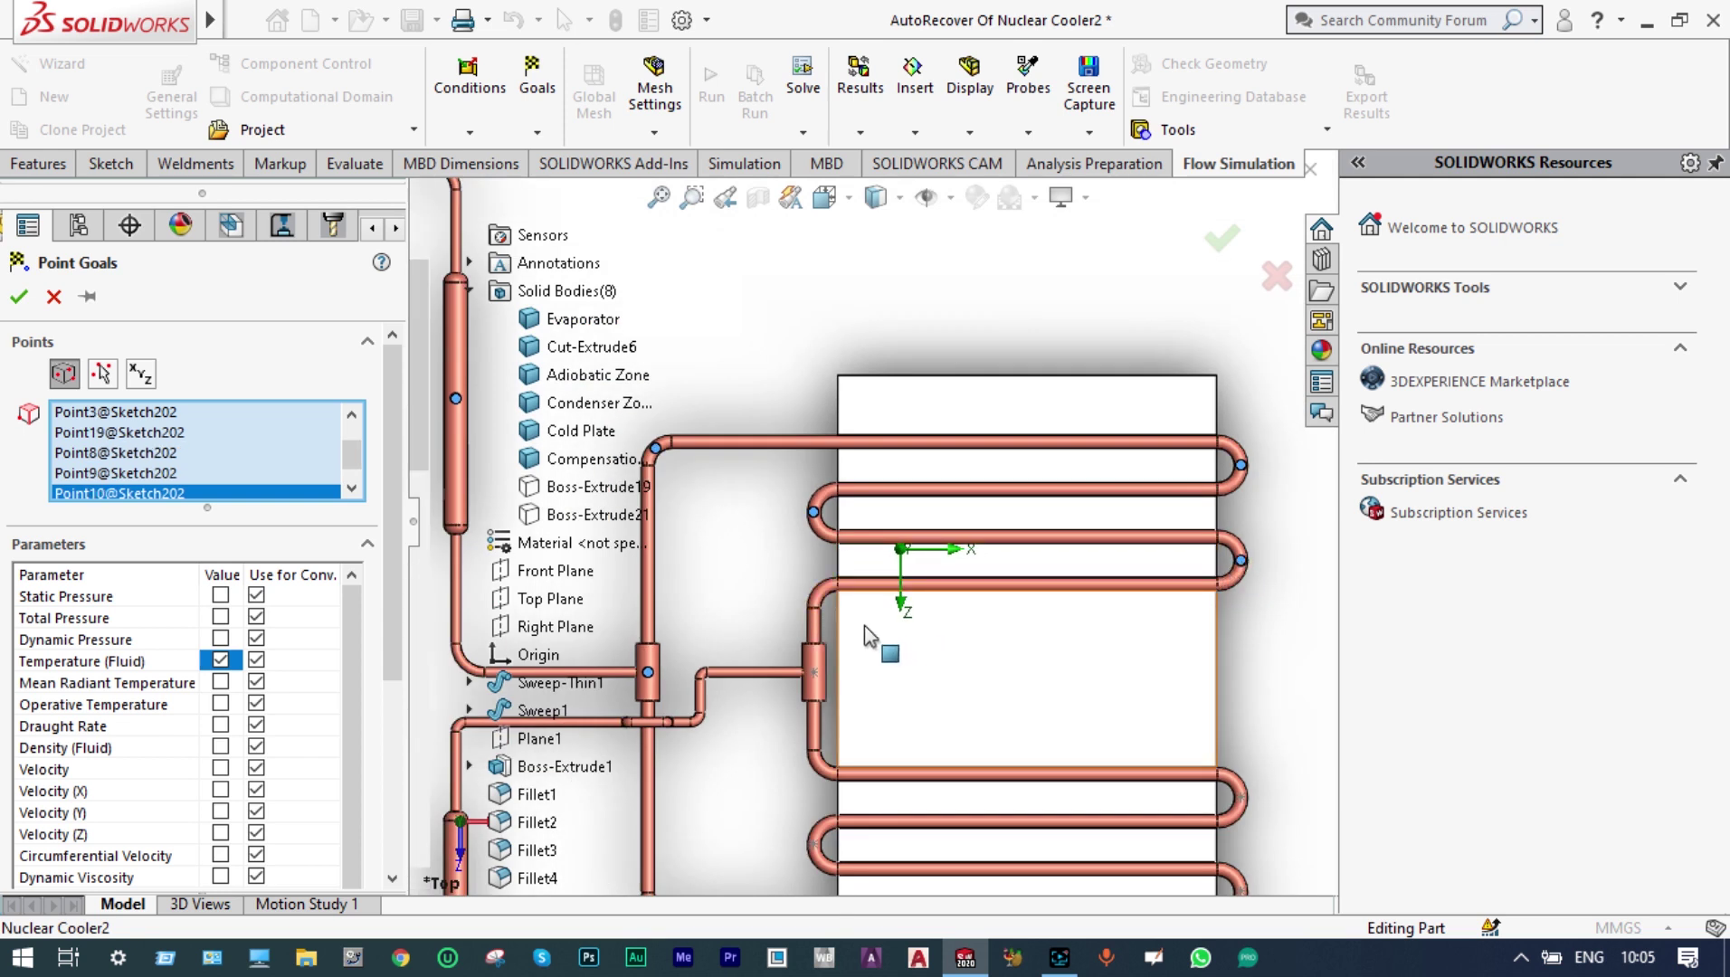
Step: Add the sketch points in the condenser's outlet connector, at the lower coil's three U-bends and at its lower corner bend to the point goals
{"action": "left_click", "coordinate": [815, 671]}
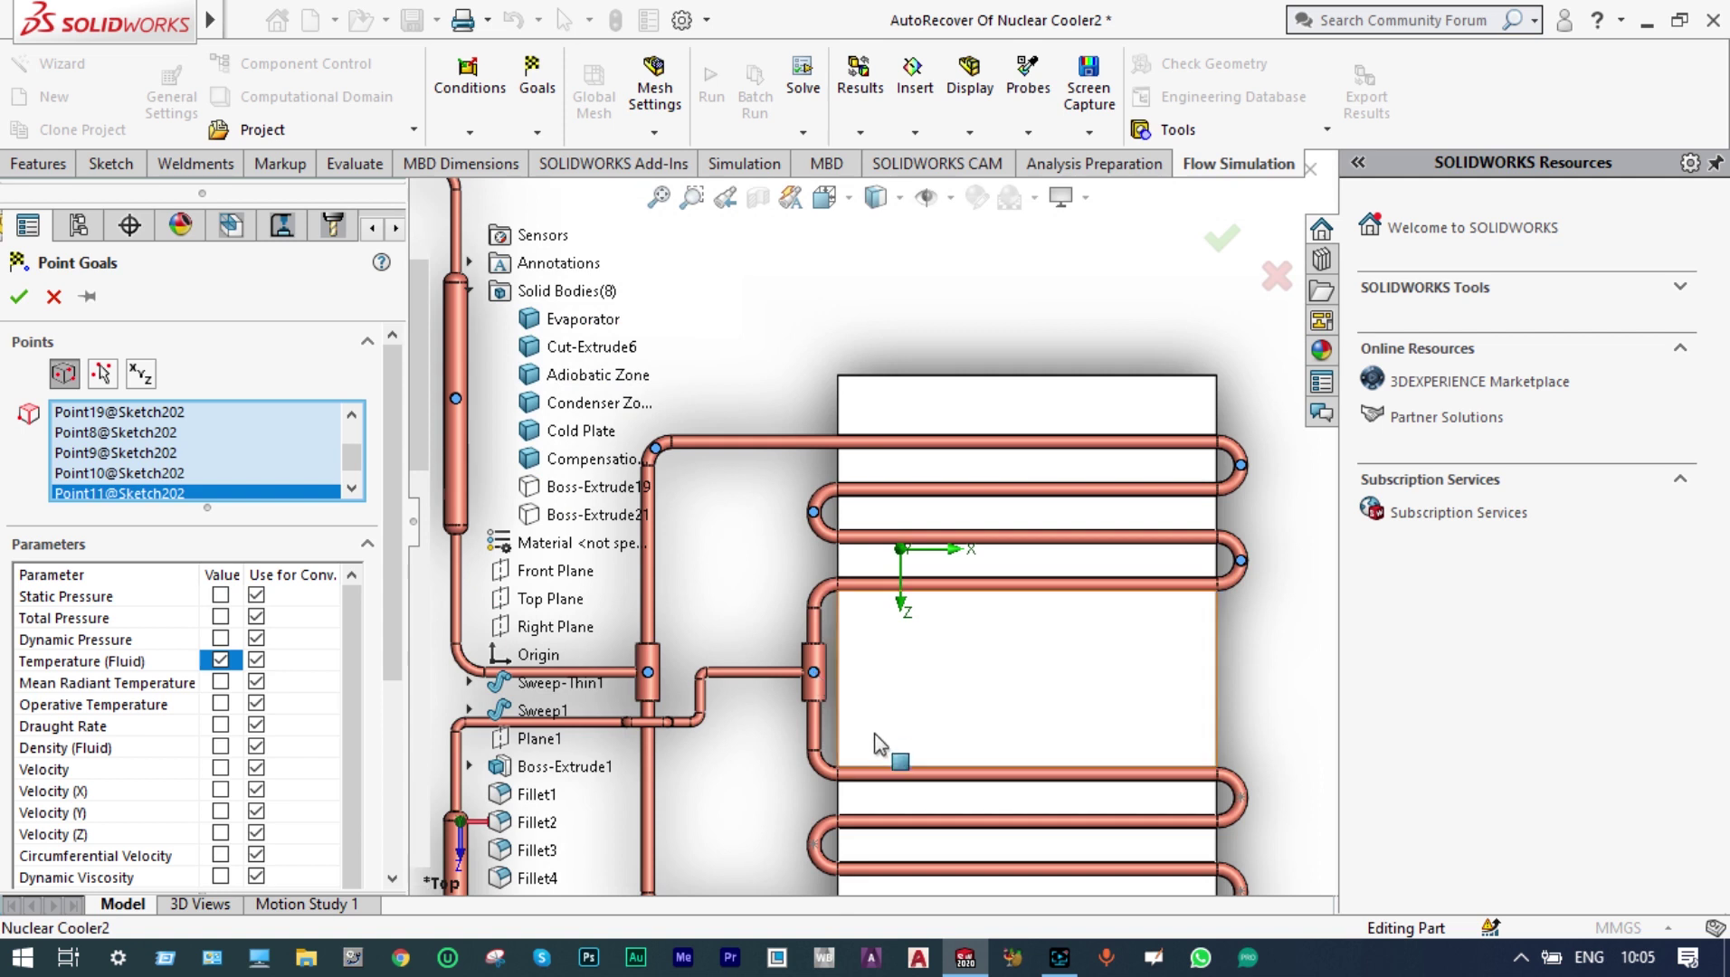
{"action": "left_click", "coordinate": [1241, 797]}
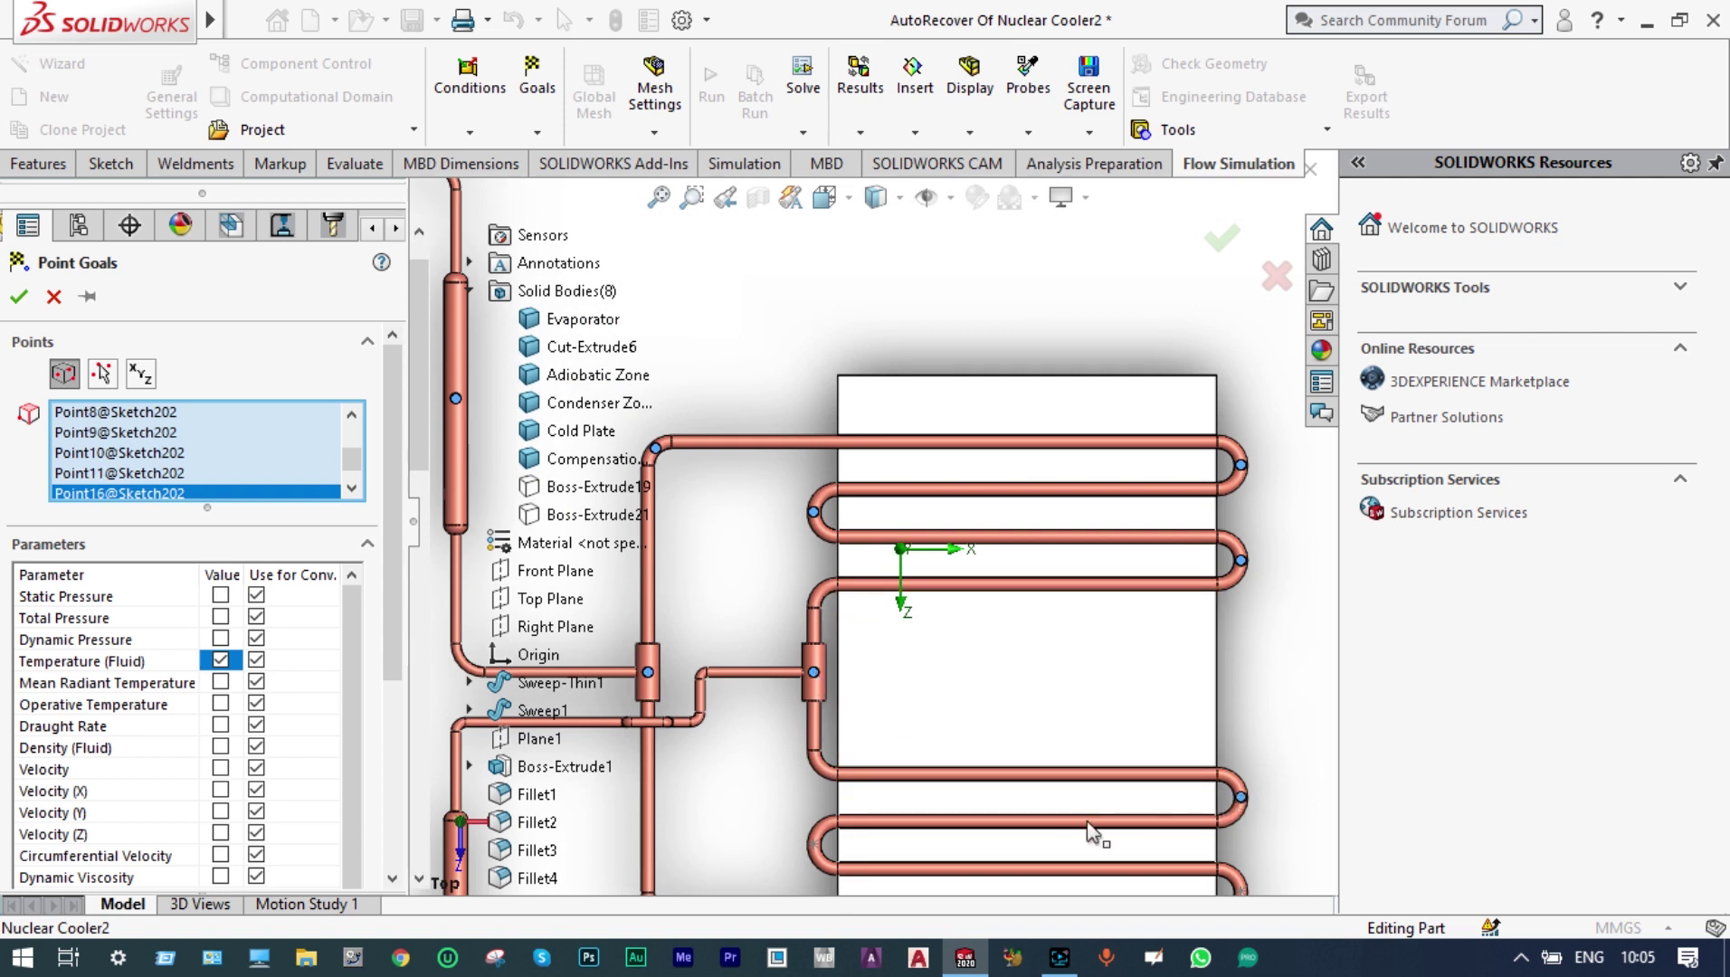
{"action": "left_click", "coordinate": [816, 846]}
{"action": "key", "text": "z"}
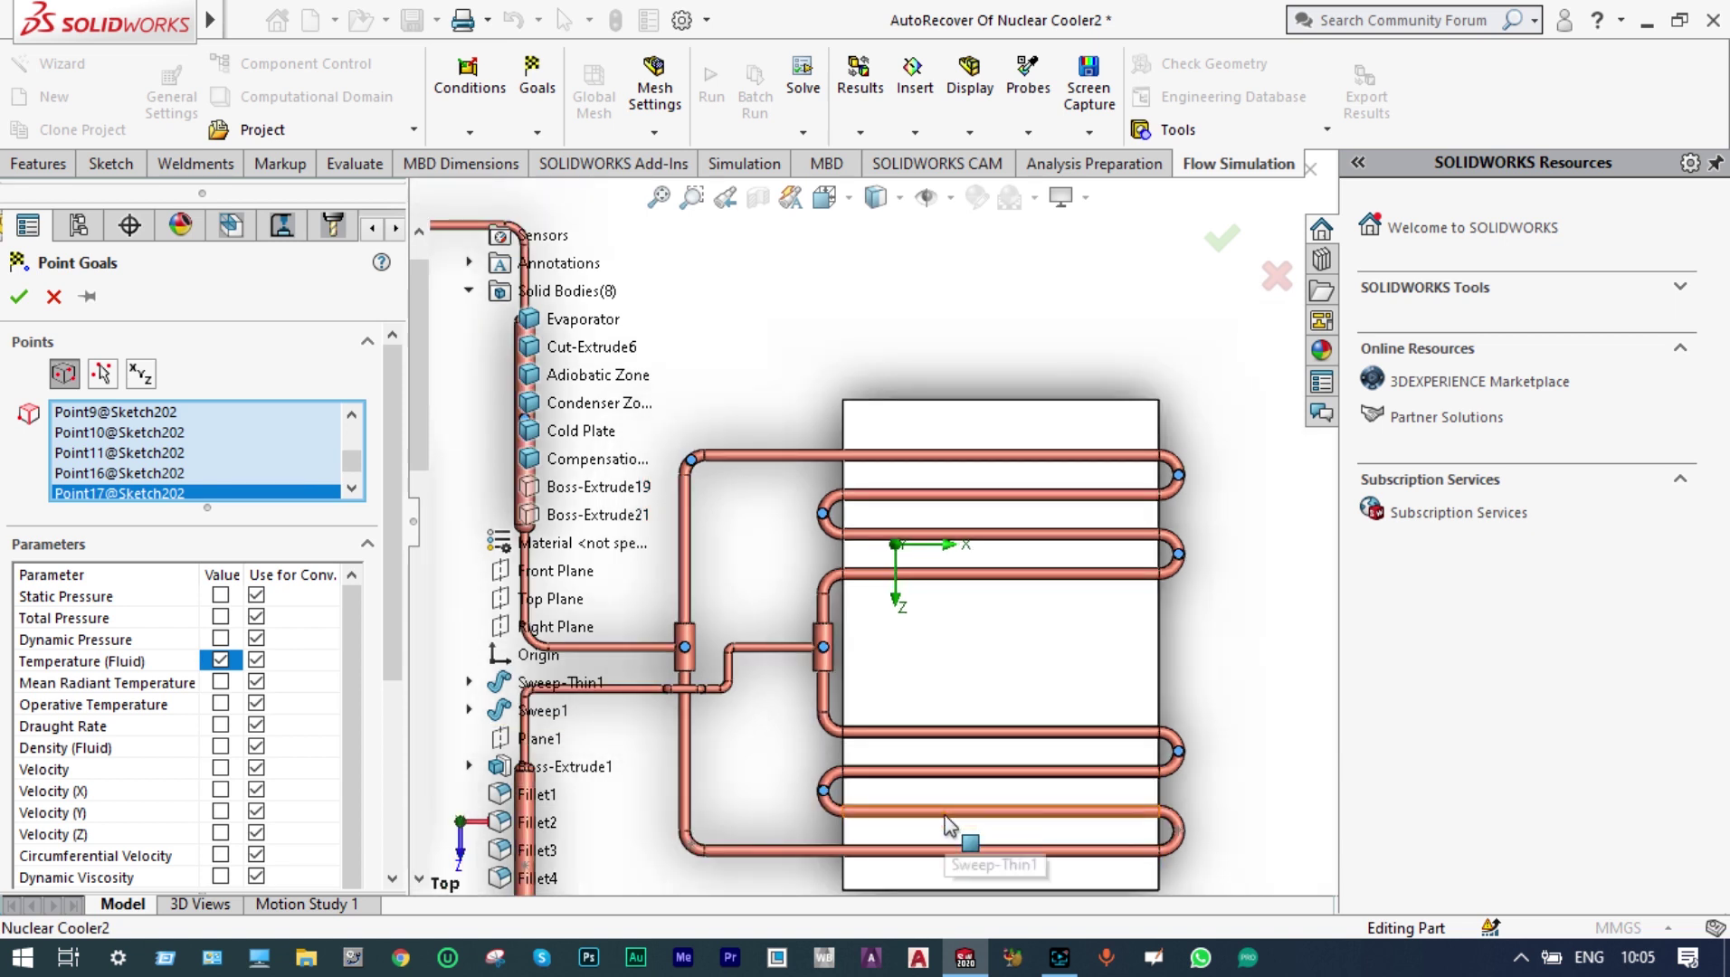
{"action": "left_click", "coordinate": [1179, 830]}
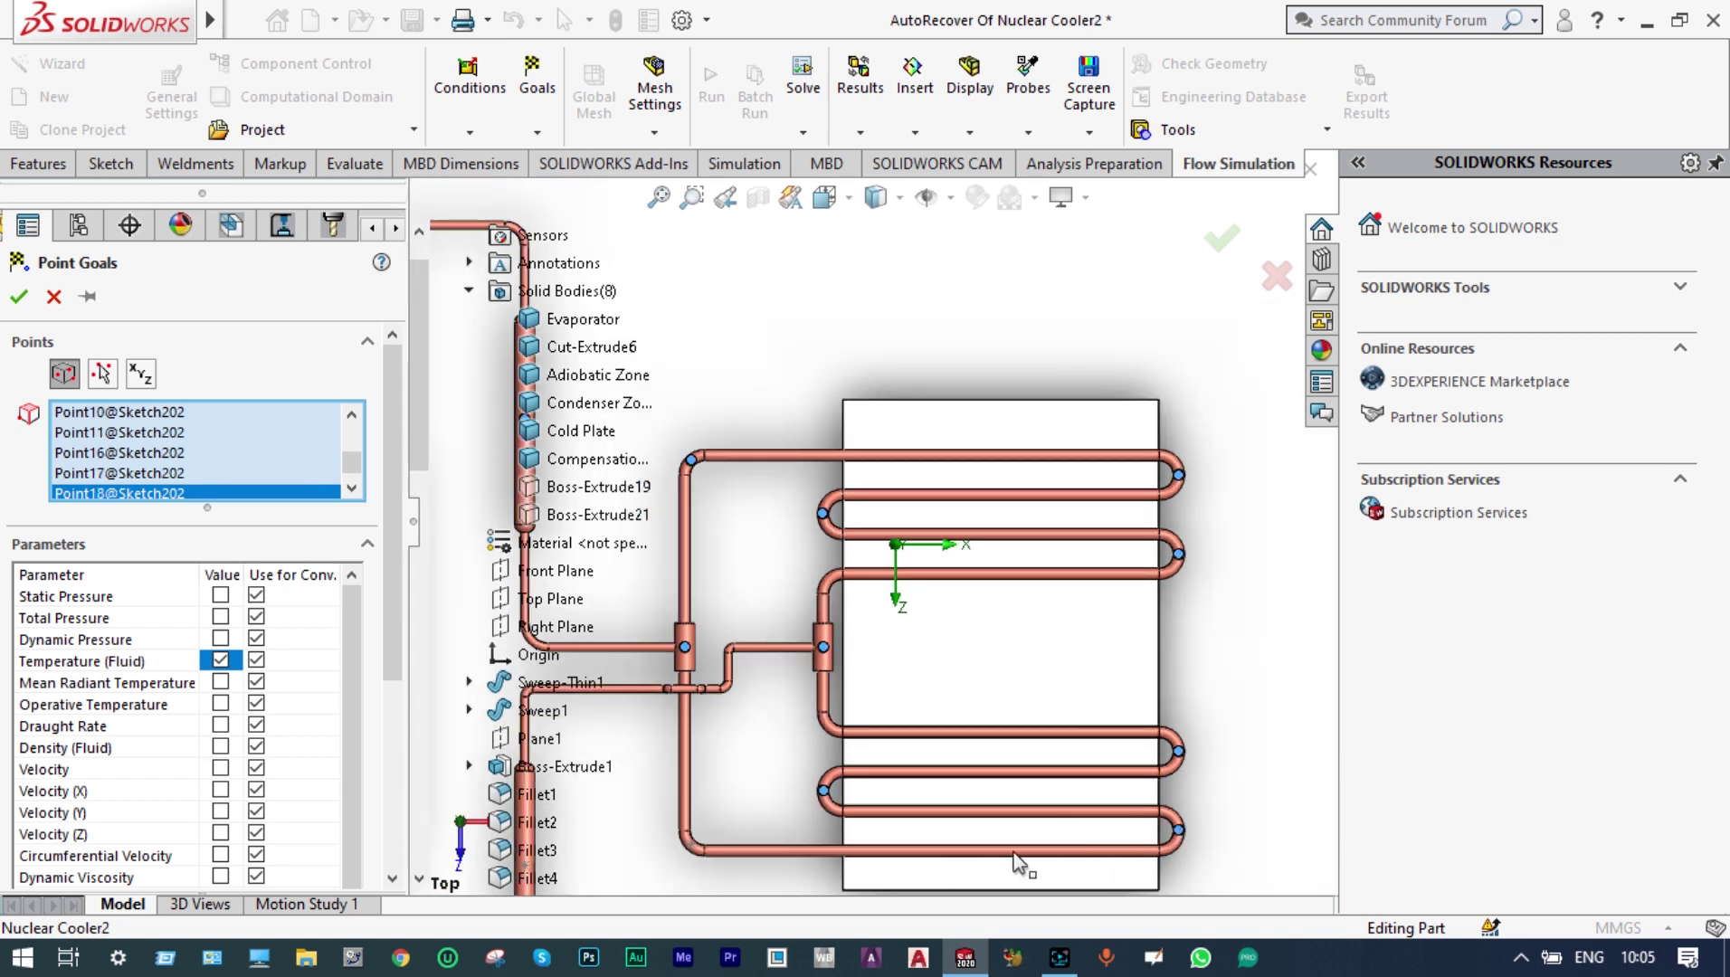
{"action": "left_click", "coordinate": [694, 845]}
Step: Add the sketch point in the lower of the two short cylinders and create the Temperature (Fluid) point goals
{"action": "scroll", "coordinate": [635, 772], "scroll_direction": "up", "scroll_amount": 2}
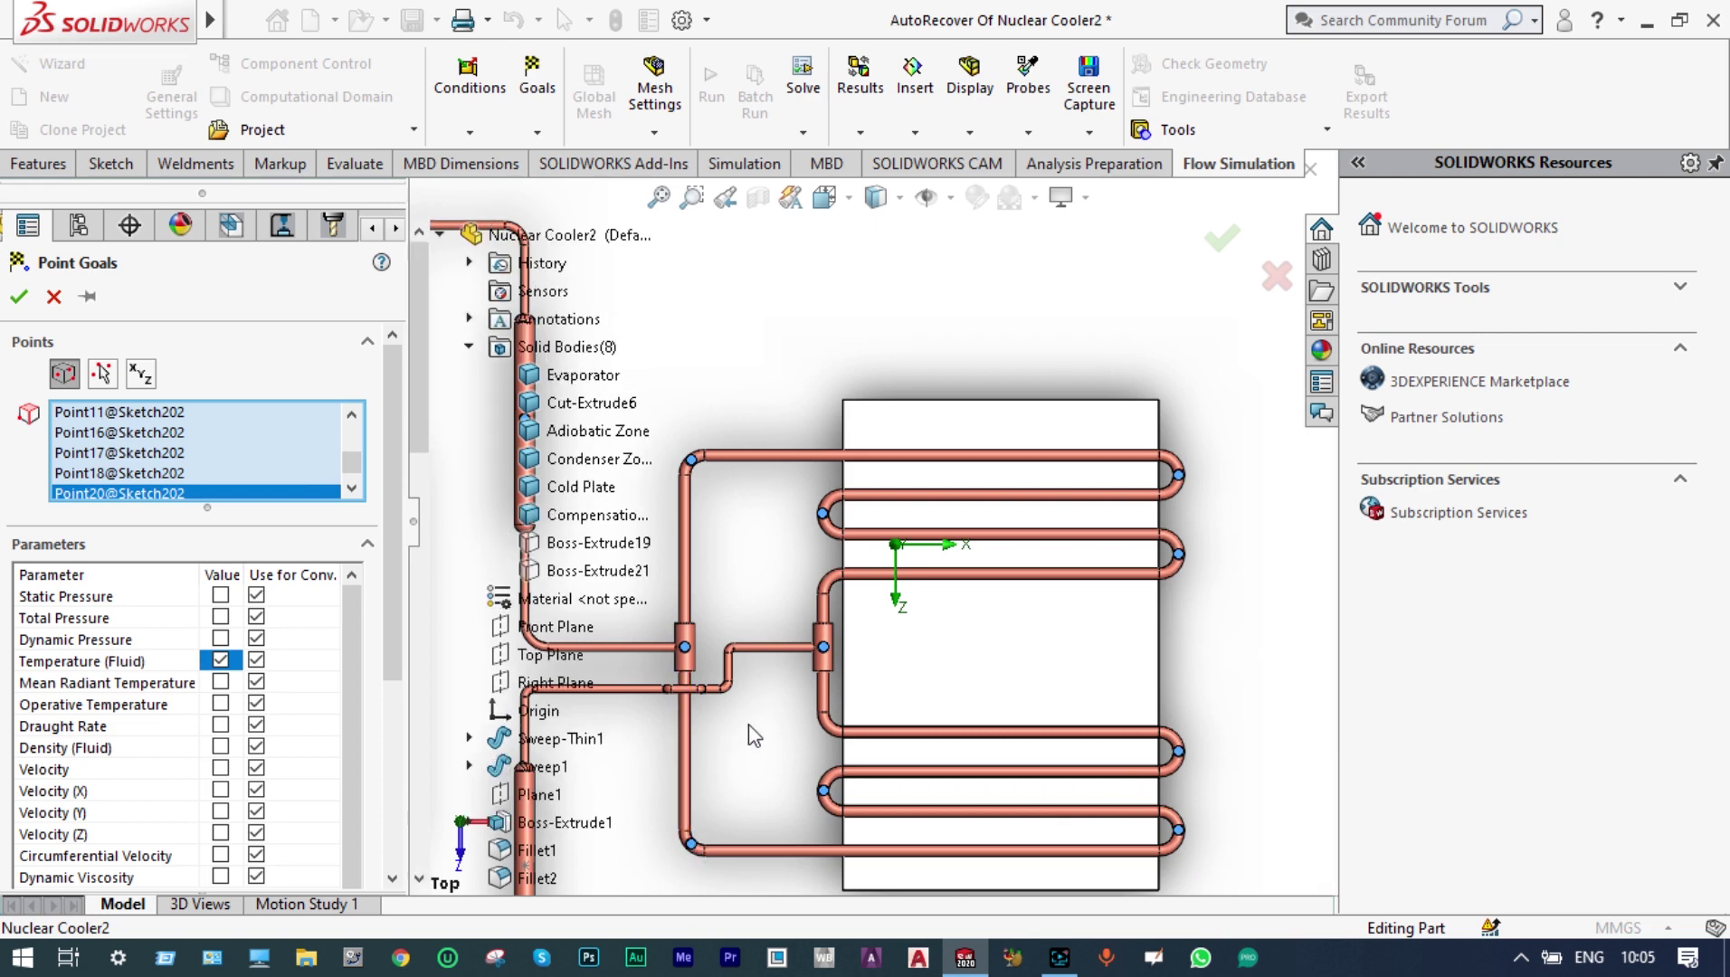
{"action": "scroll", "coordinate": [751, 734], "scroll_direction": "up", "scroll_amount": 2}
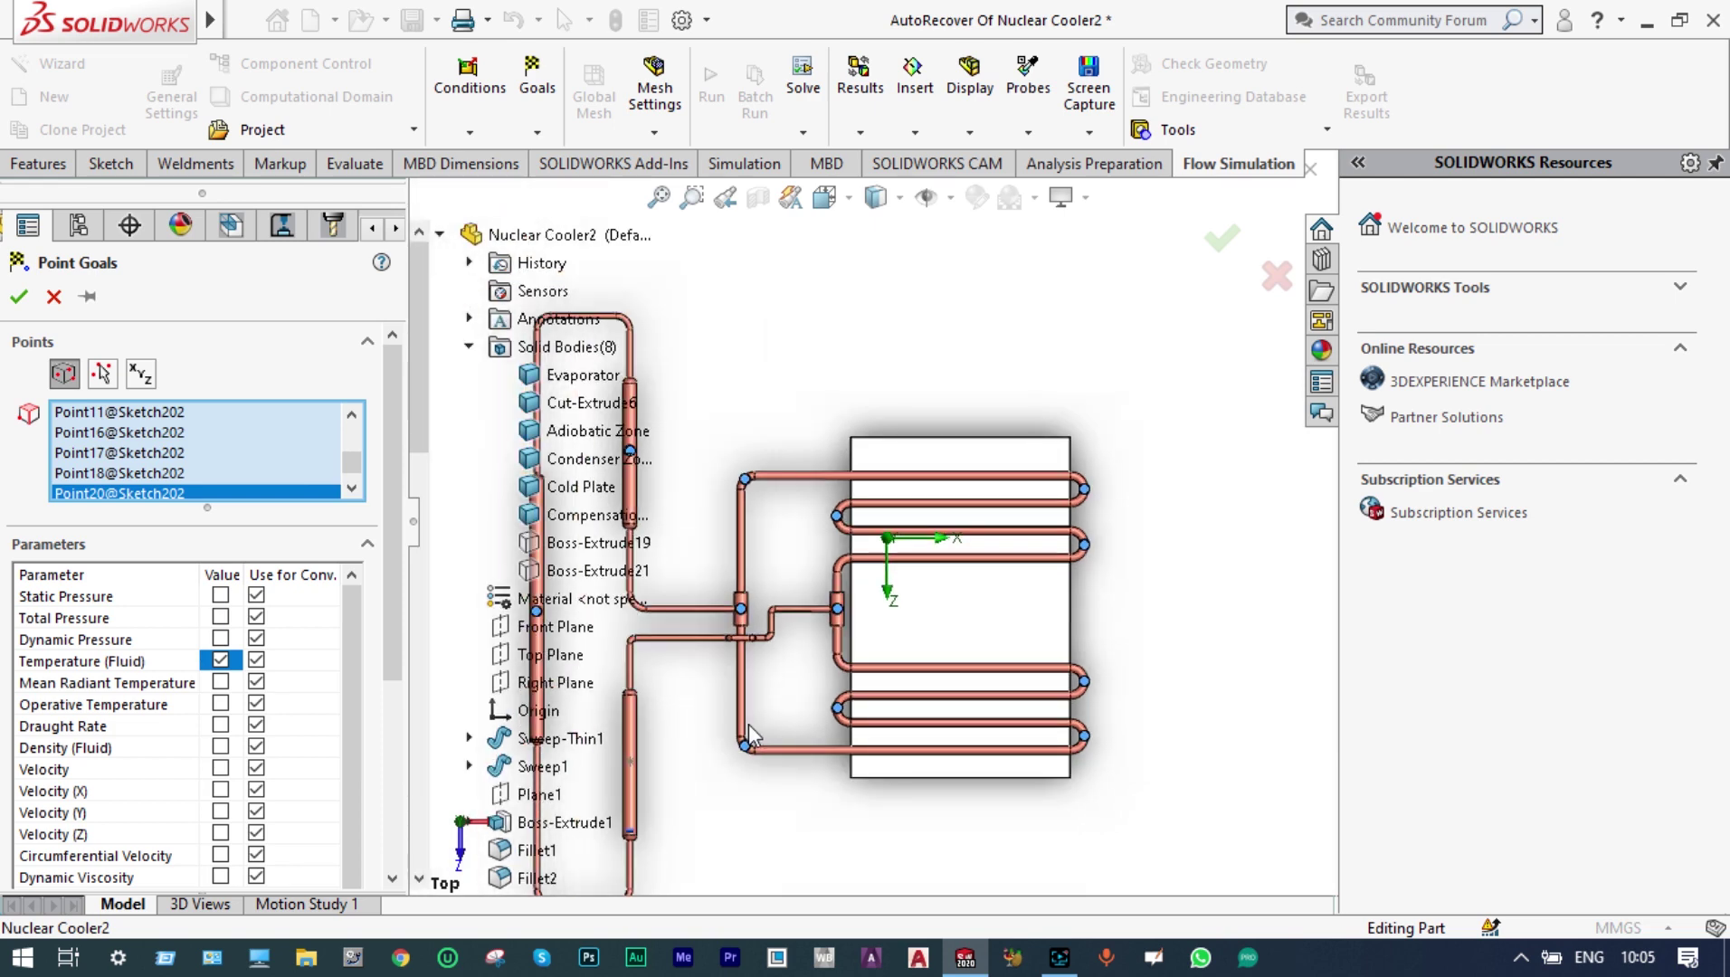
{"action": "left_click", "coordinate": [633, 761]}
{"action": "scroll", "coordinate": [732, 740], "scroll_direction": "up", "scroll_amount": 1}
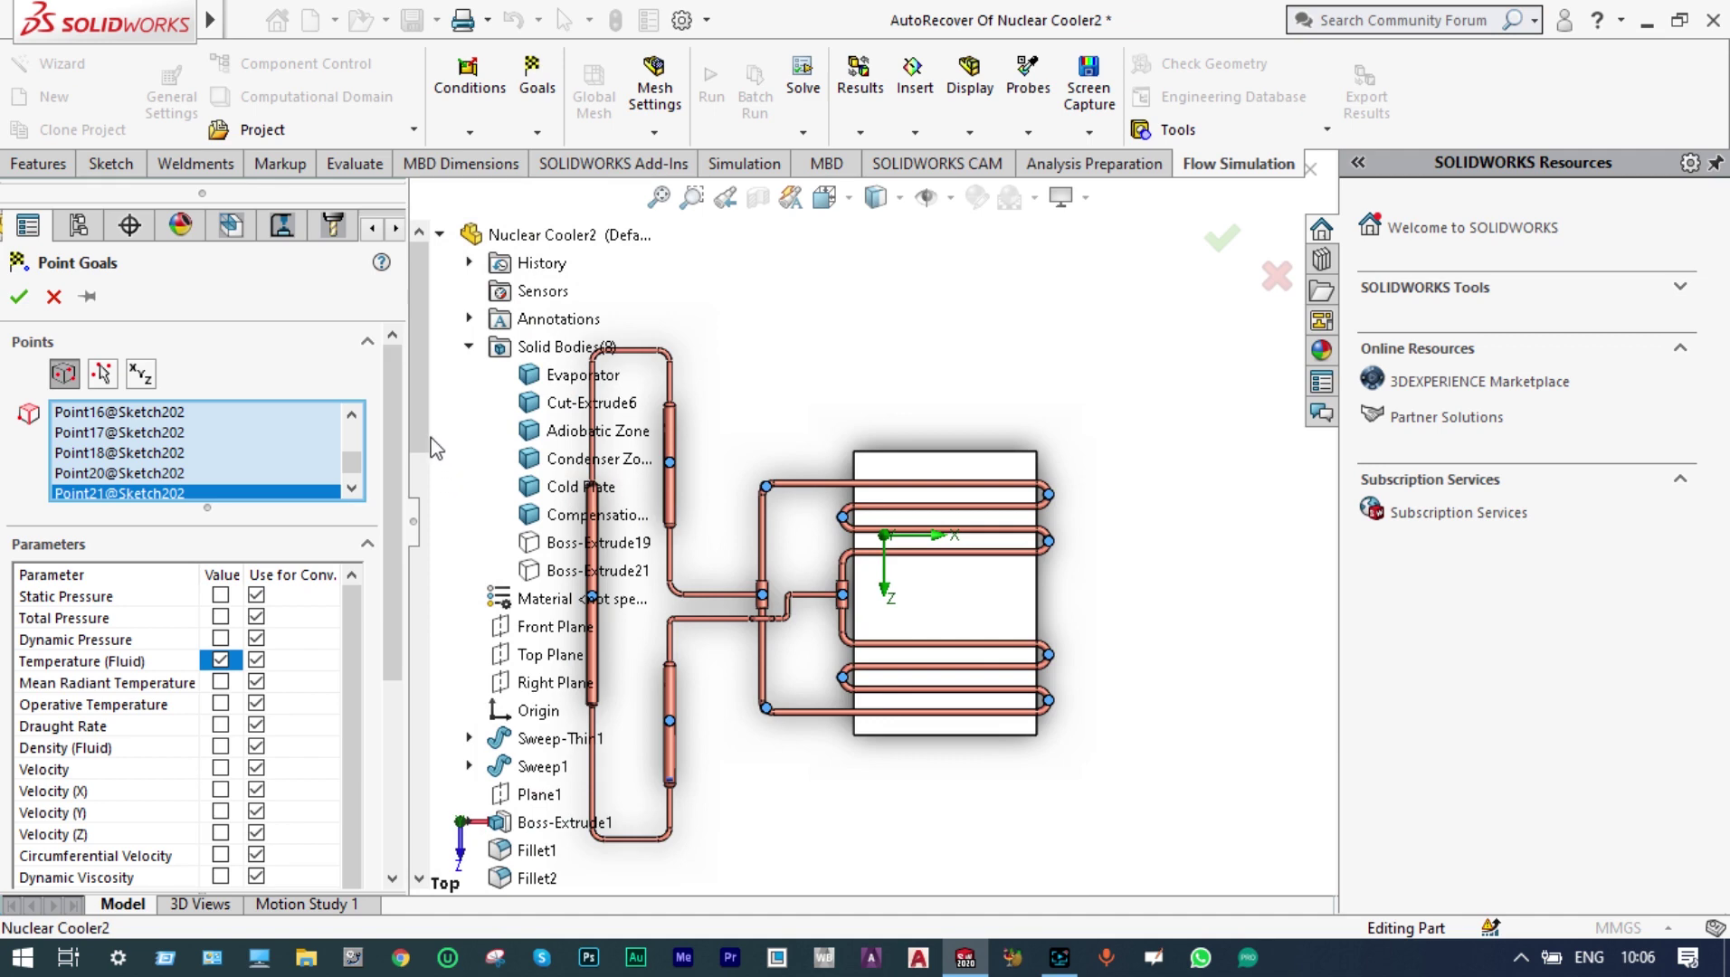
{"action": "left_click", "coordinate": [19, 297]}
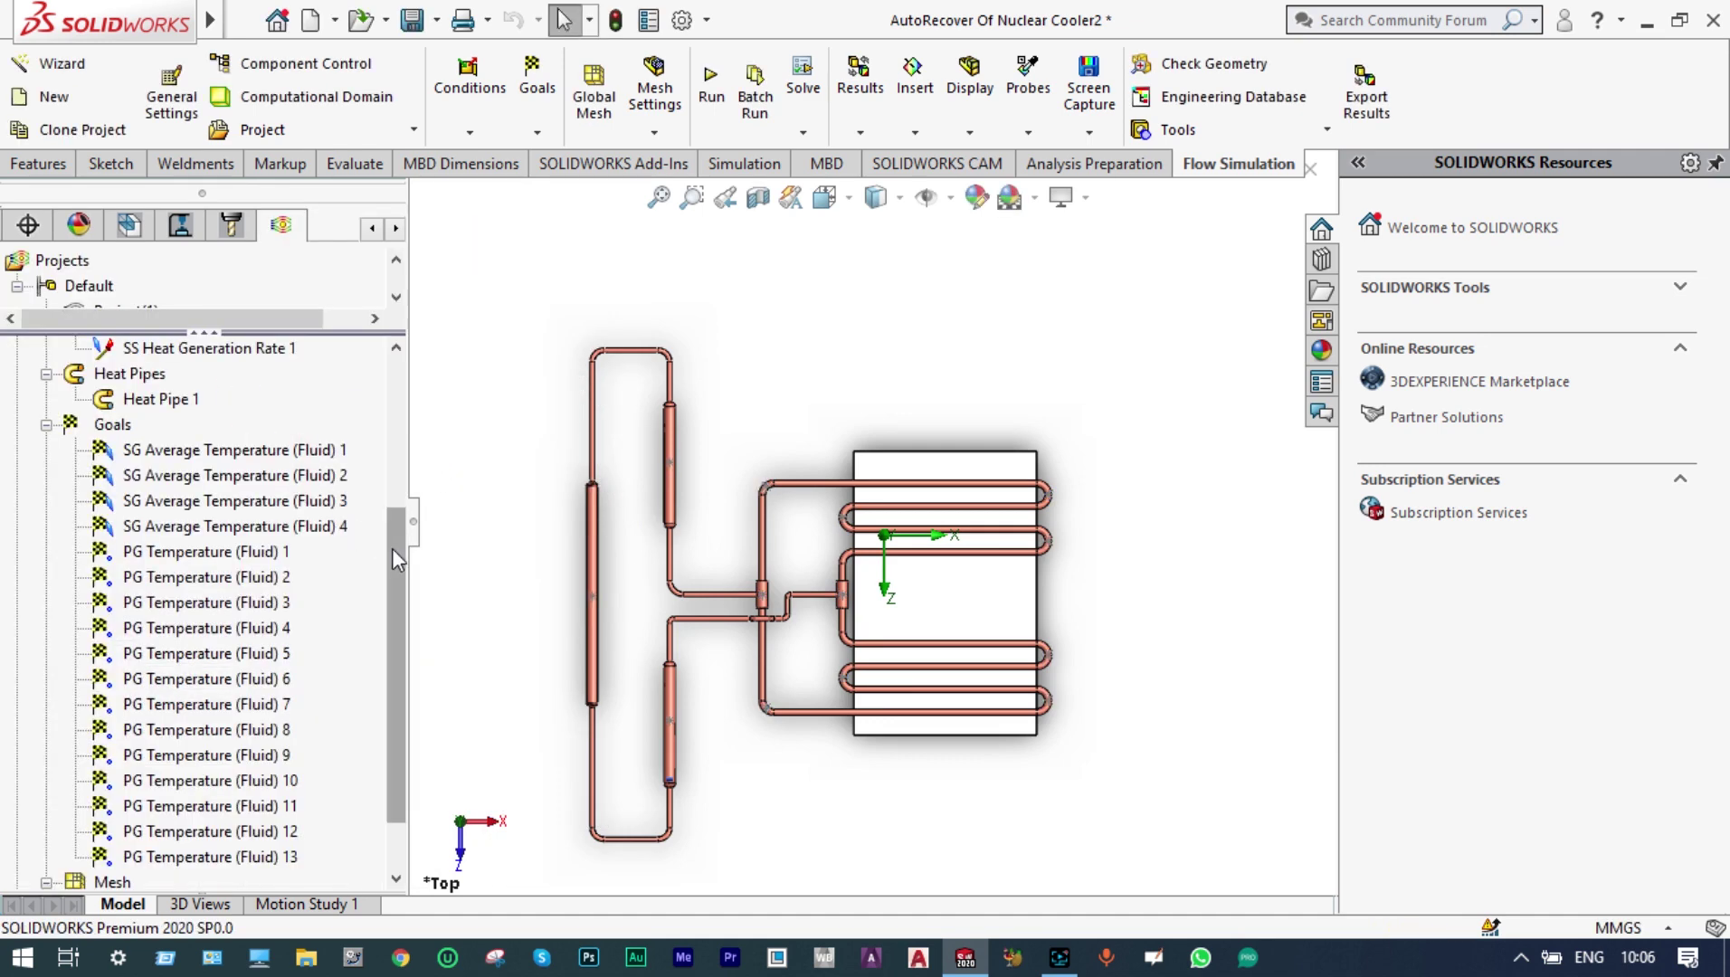
Step: Start inserting a Real Wall boundary condition and apply it to the Cold Plate body
{"action": "left_click_drag", "start_coordinate": [392, 549], "coordinate": [394, 617]}
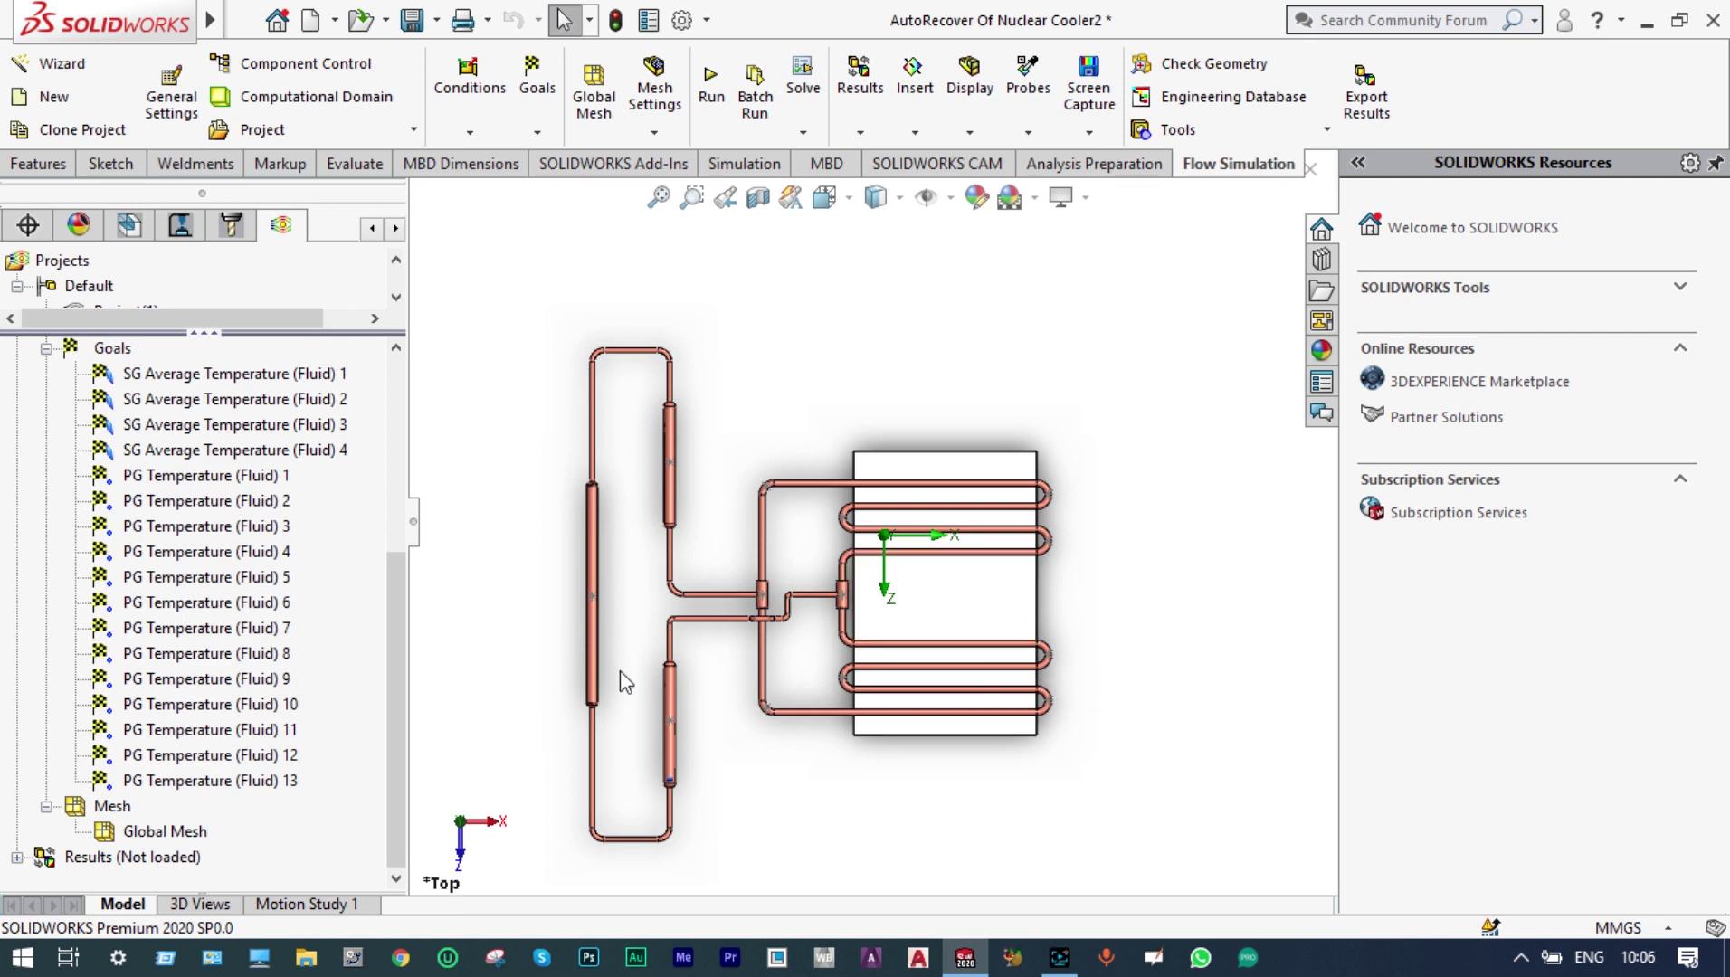
{"action": "left_click_drag", "start_coordinate": [399, 699], "coordinate": [392, 489]}
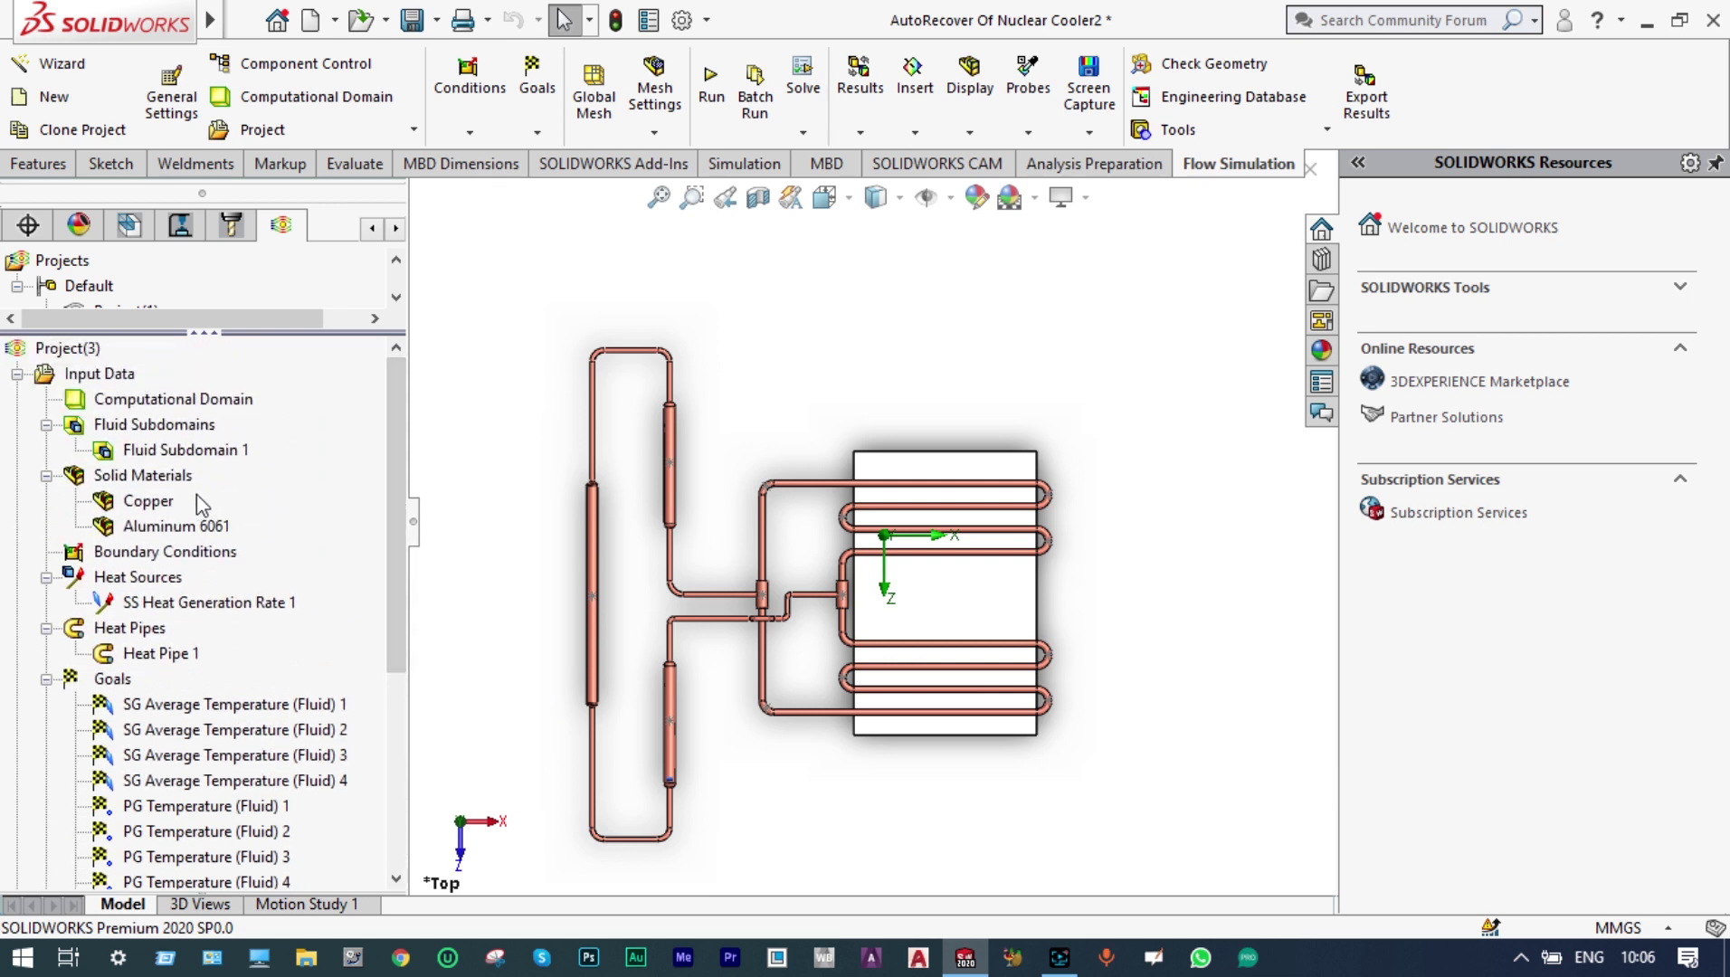
{"action": "right_click", "coordinate": [193, 556]}
{"action": "left_click", "coordinate": [263, 564]}
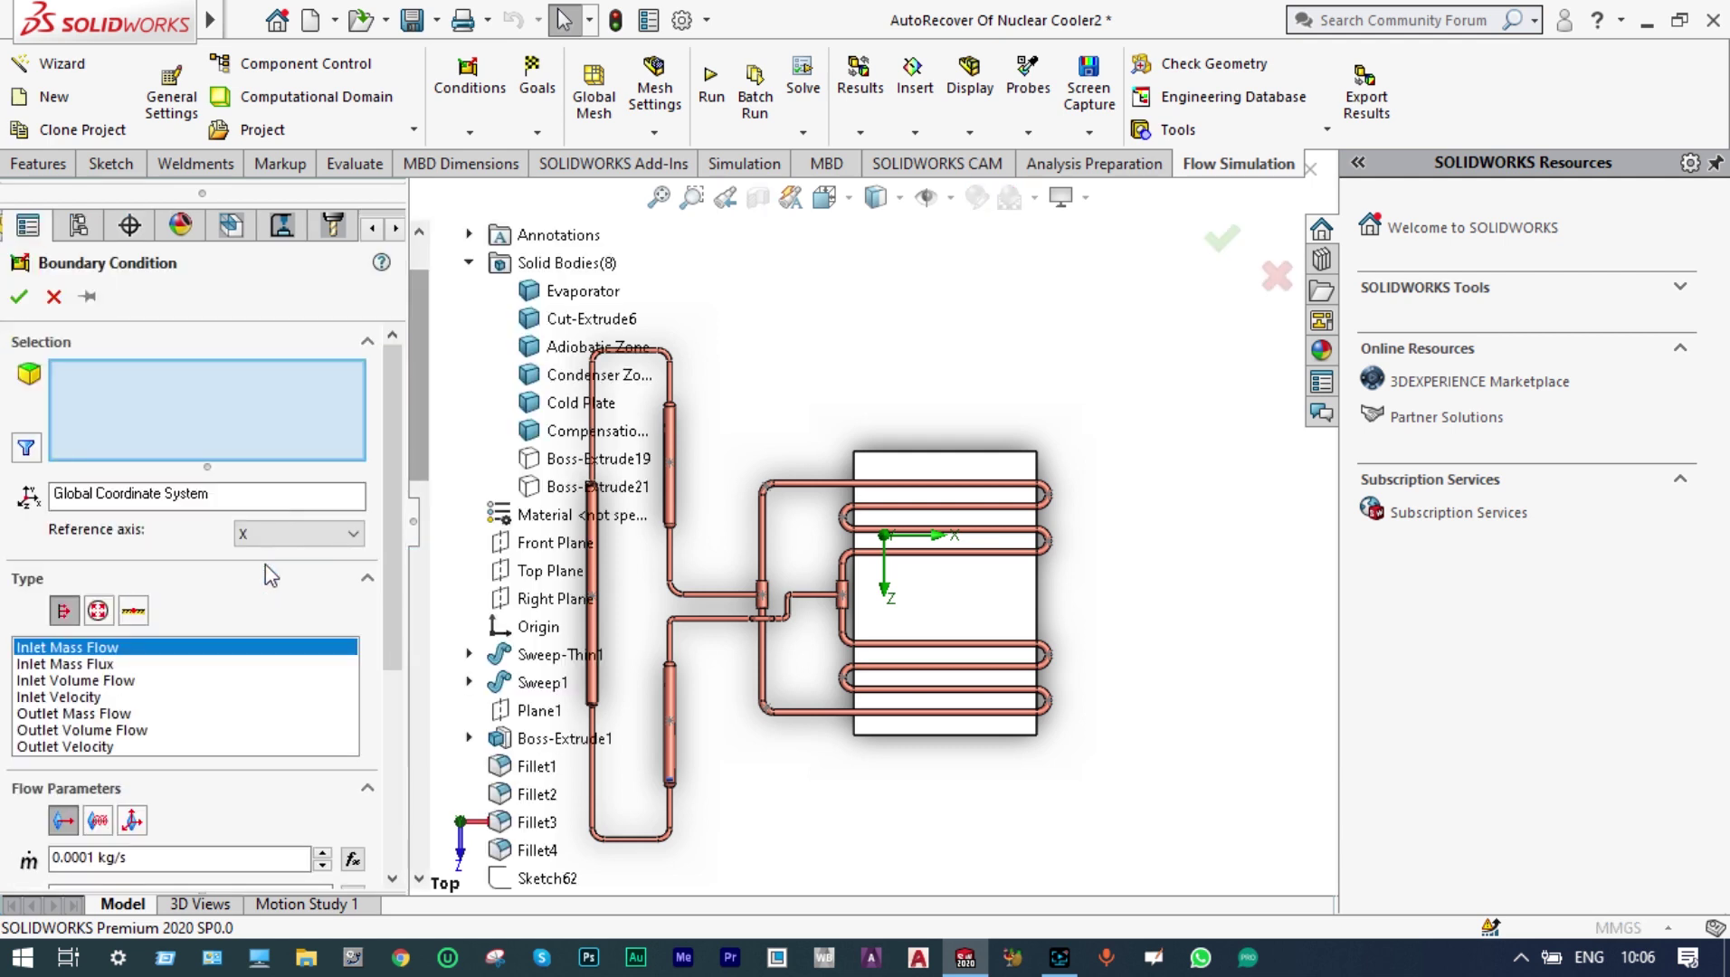
{"action": "left_click", "coordinate": [136, 619]}
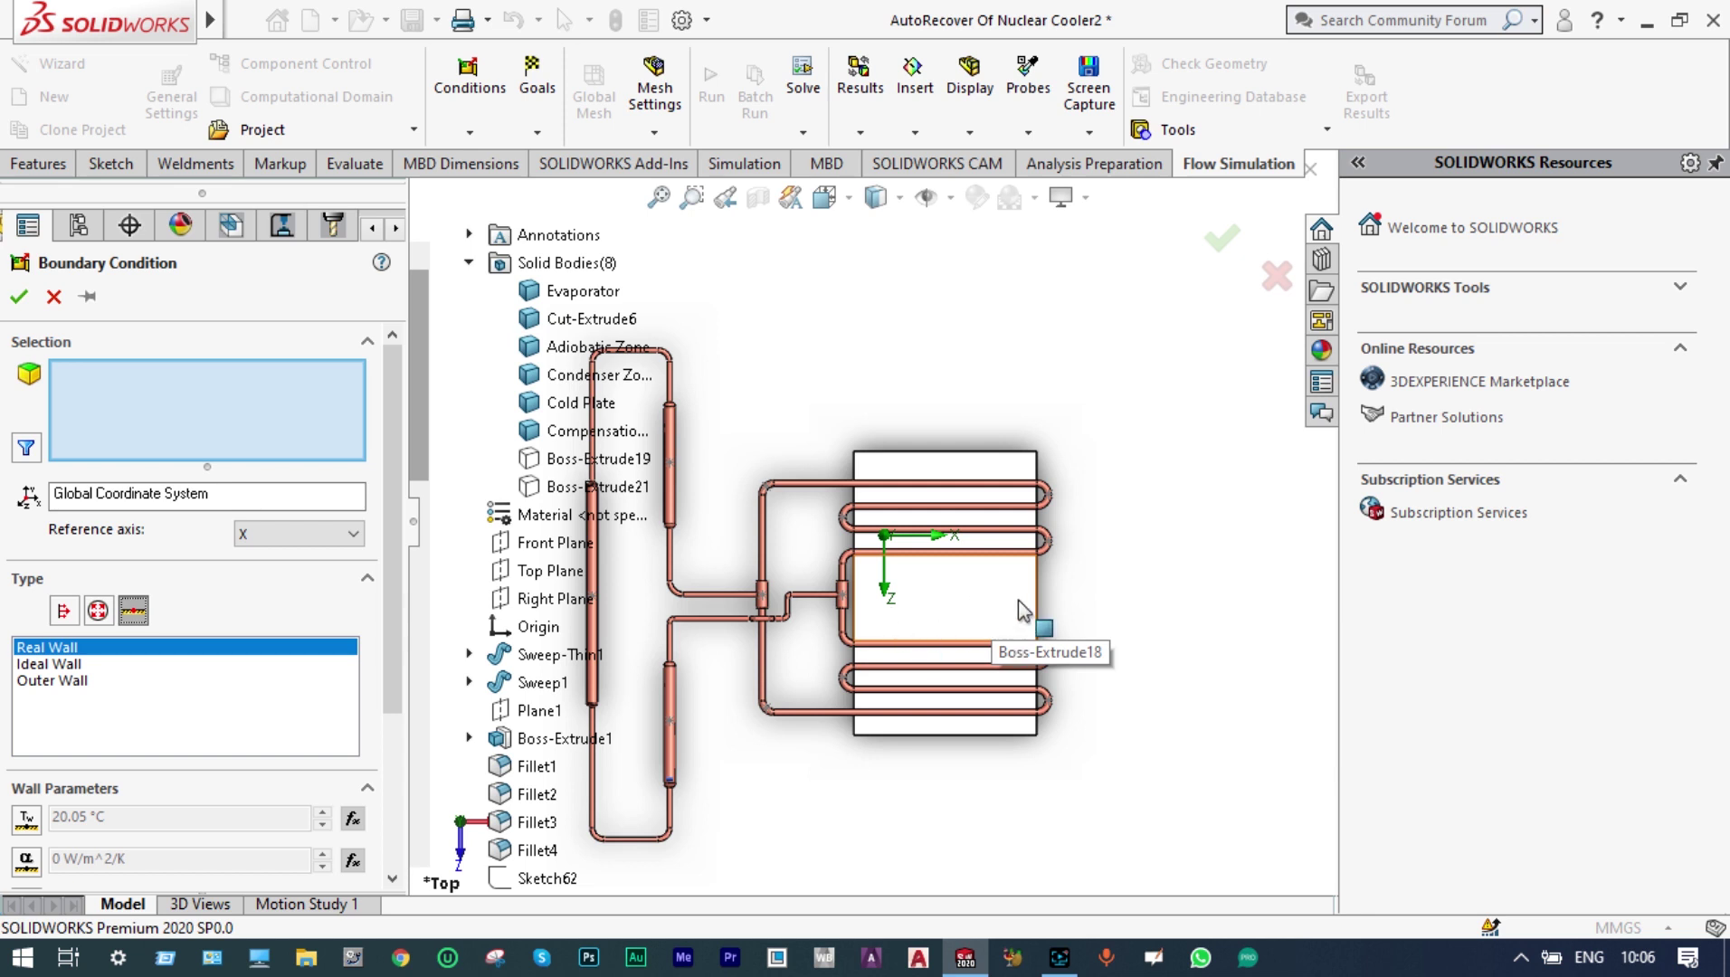
{"action": "scroll", "coordinate": [1036, 604], "scroll_direction": "up", "scroll_amount": 3}
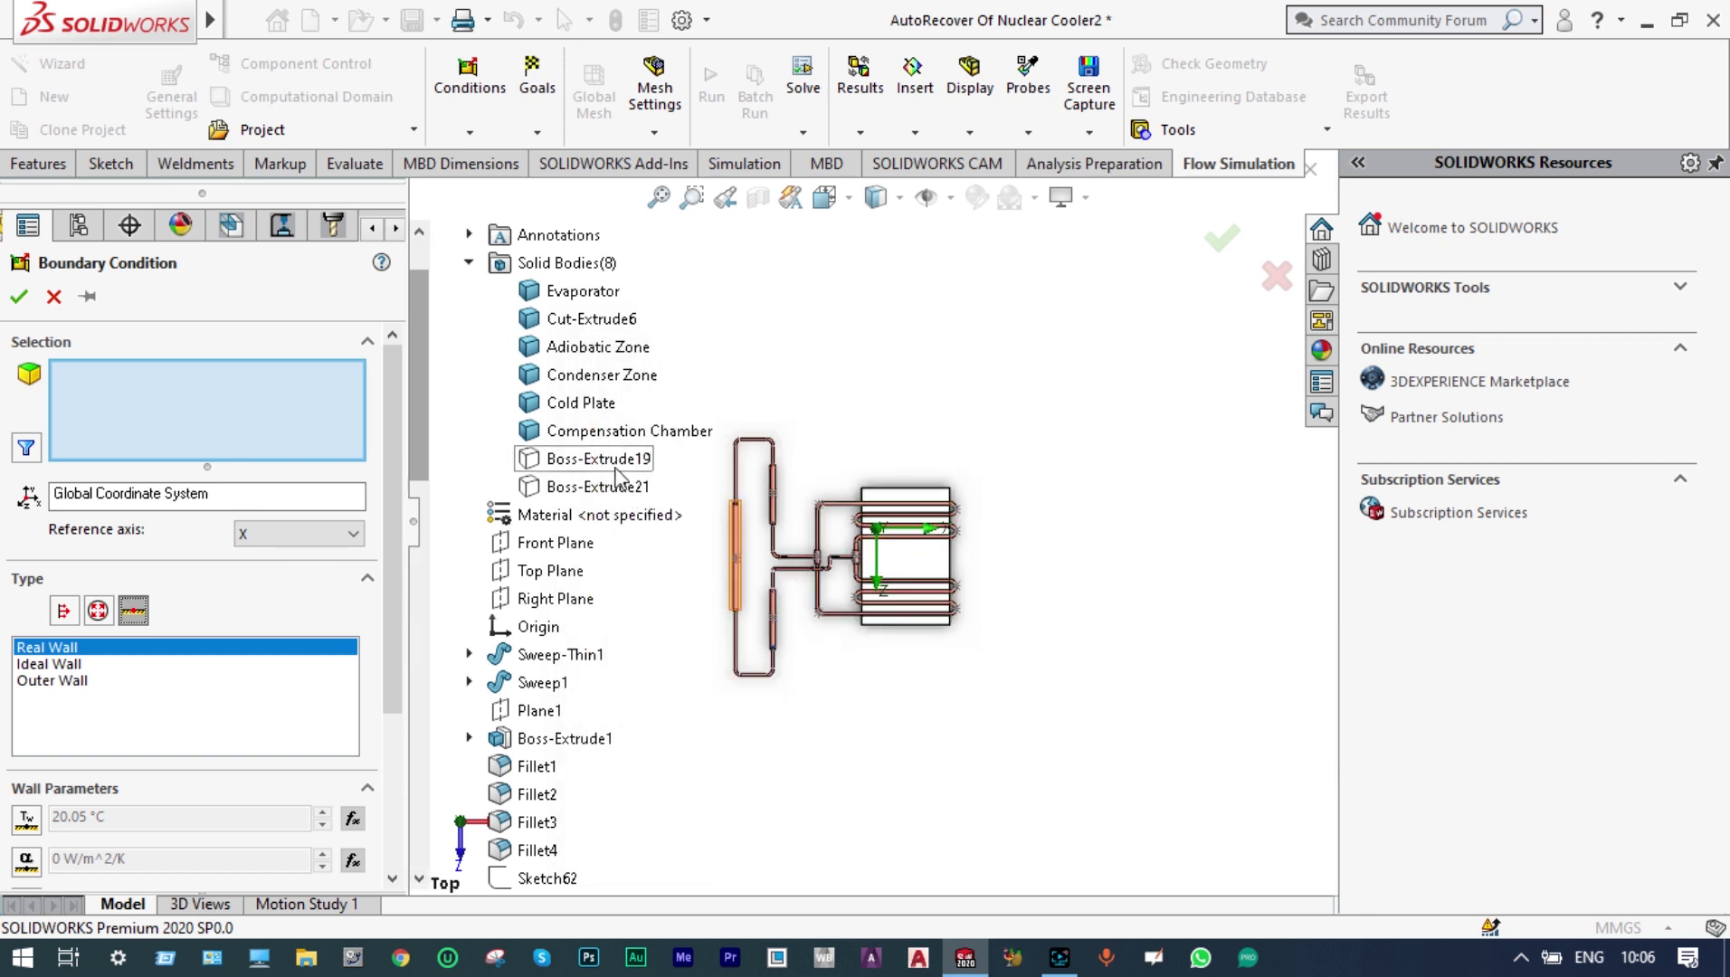
{"action": "left_click", "coordinate": [599, 407]}
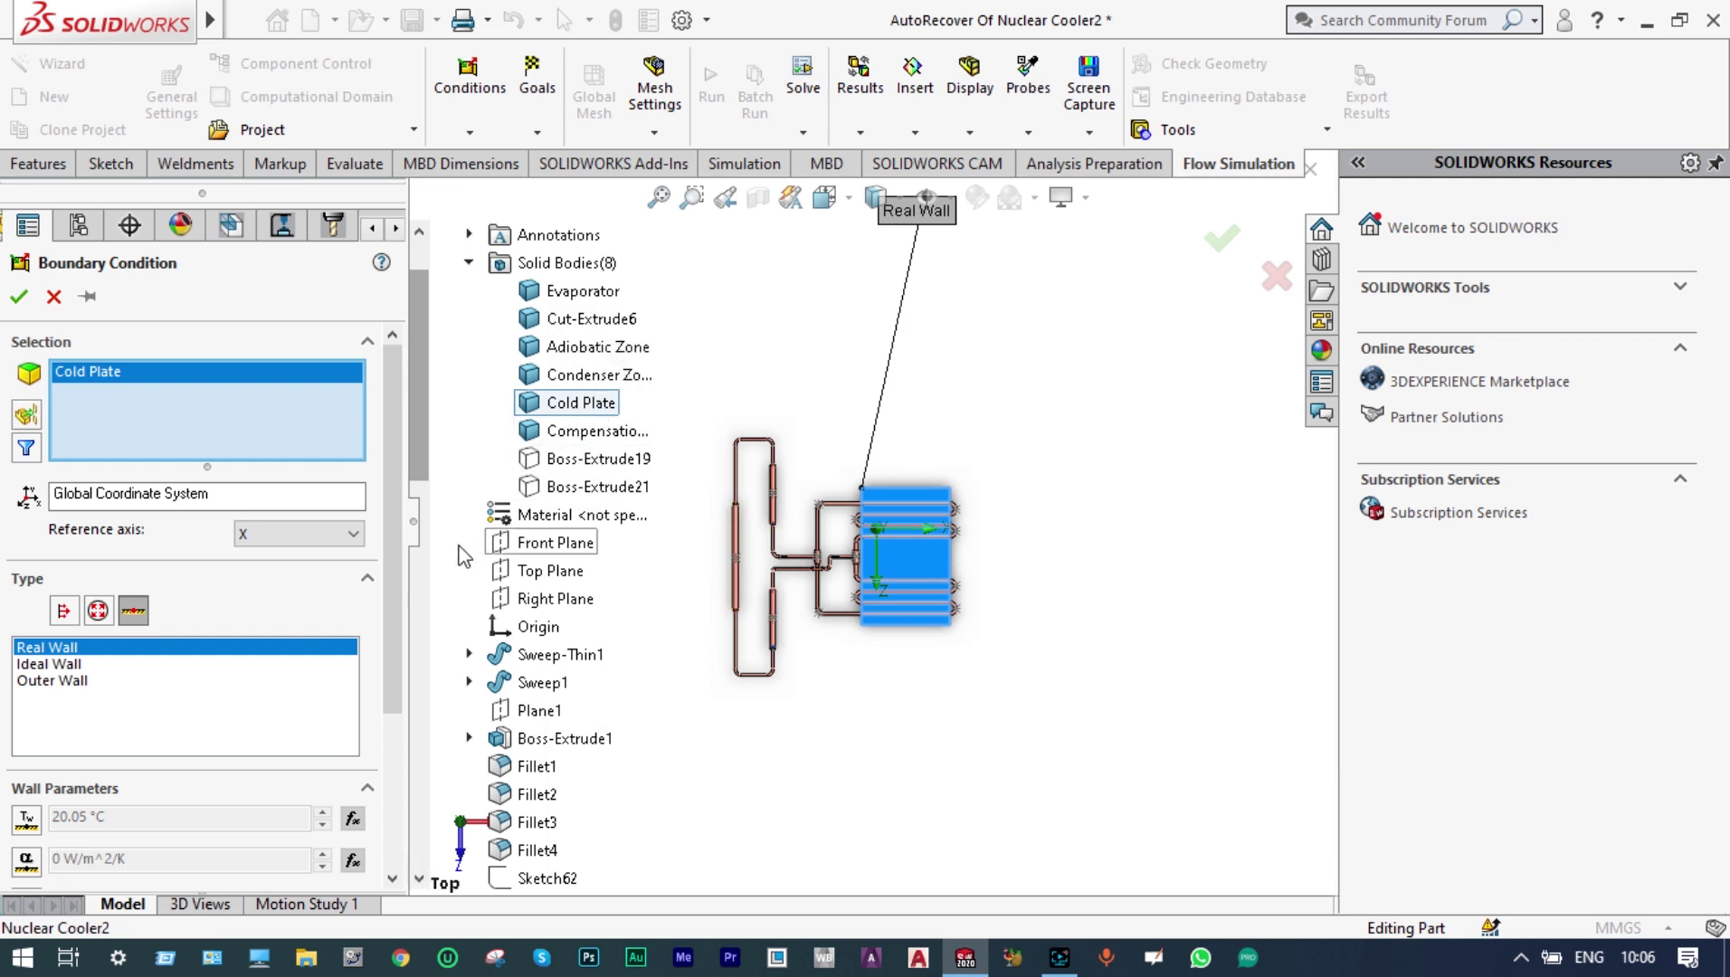
Step: Enable the wall temperature parameter, set it to 5 °C and create the boundary condition
{"action": "scroll", "coordinate": [396, 602], "scroll_direction": "down", "scroll_amount": 1}
{"action": "scroll", "coordinate": [392, 661], "scroll_direction": "down", "scroll_amount": 3}
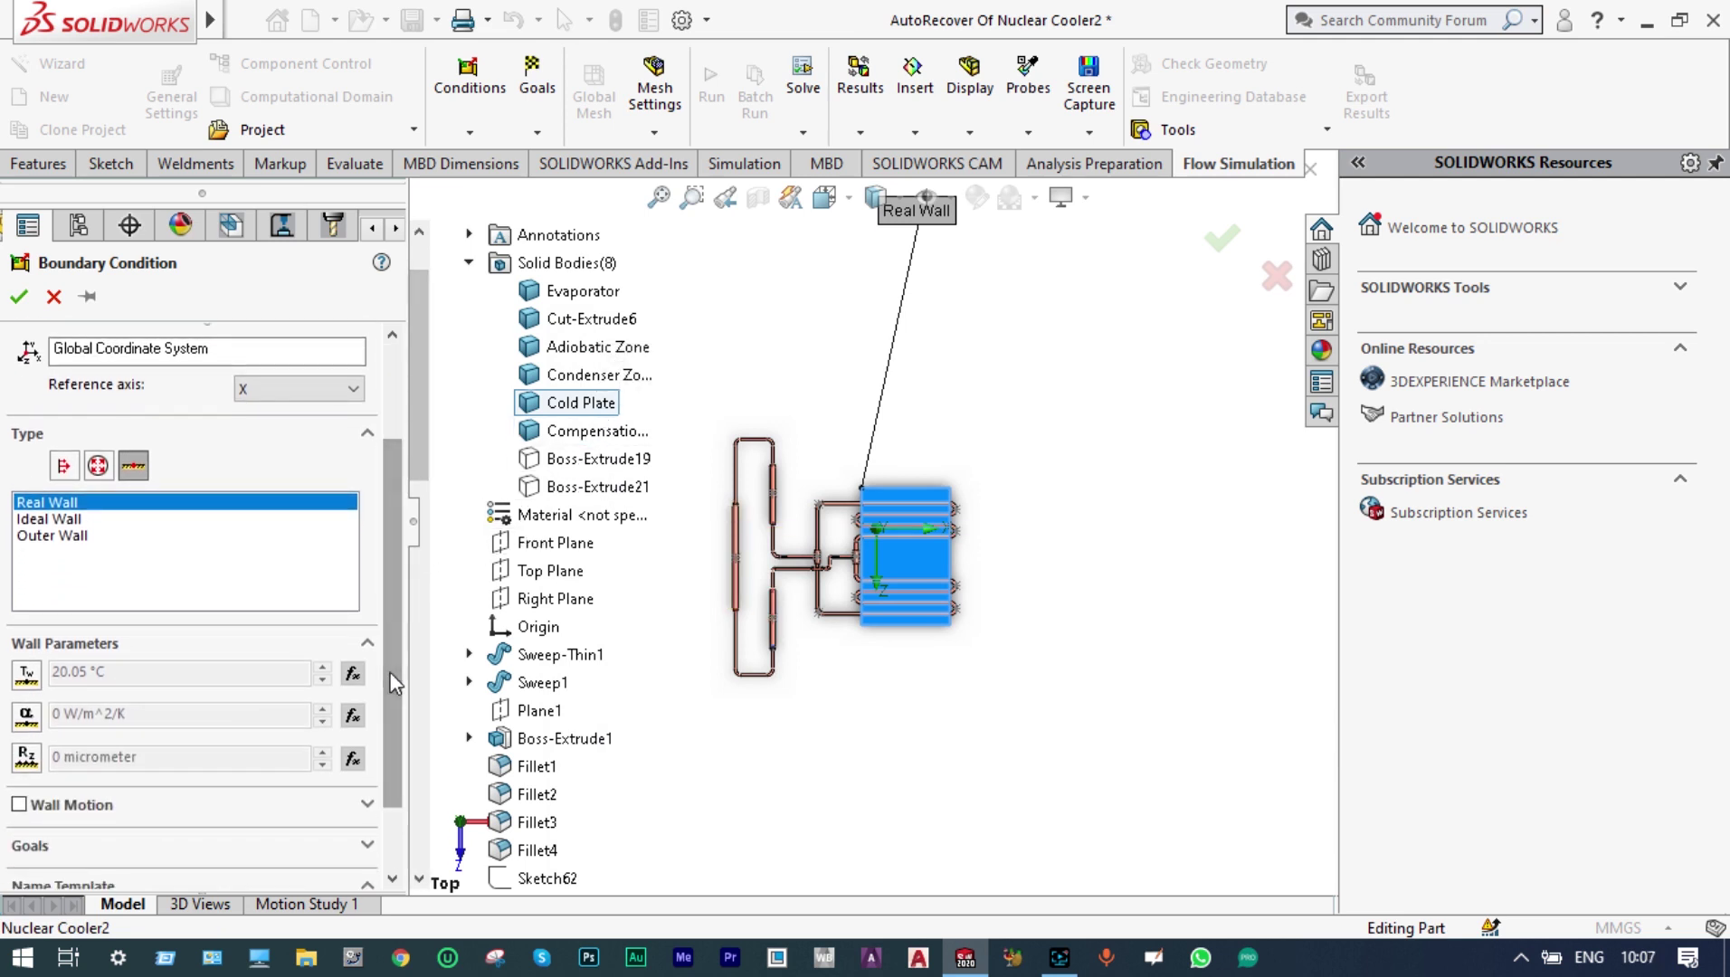
{"action": "left_click", "coordinate": [26, 675]}
{"action": "left_click", "coordinate": [70, 672]}
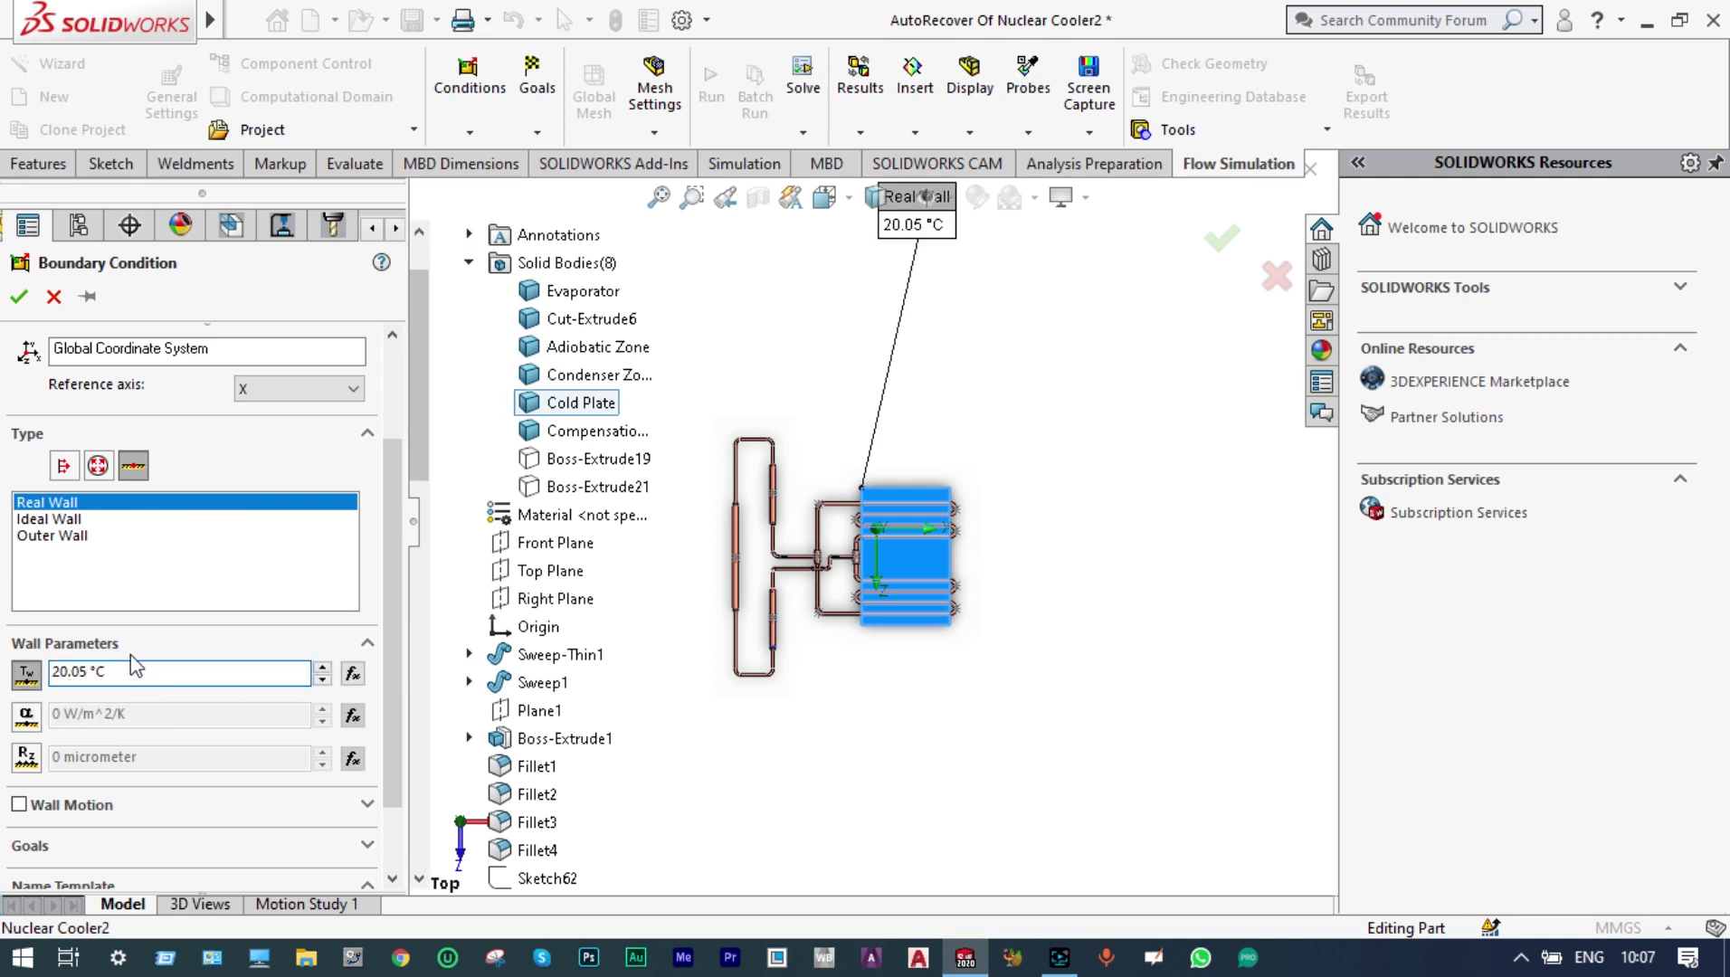
{"action": "key", "text": "BackSpace"}
{"action": "key", "text": "BackSpace"}
{"action": "key", "text": "BackSpace"}
{"action": "key", "text": "BackSpace"}
{"action": "key", "text": "BackSpace"}
{"action": "key", "text": "BackSpace"}
{"action": "type", "text": "5"}
{"action": "left_click", "coordinate": [19, 296]}
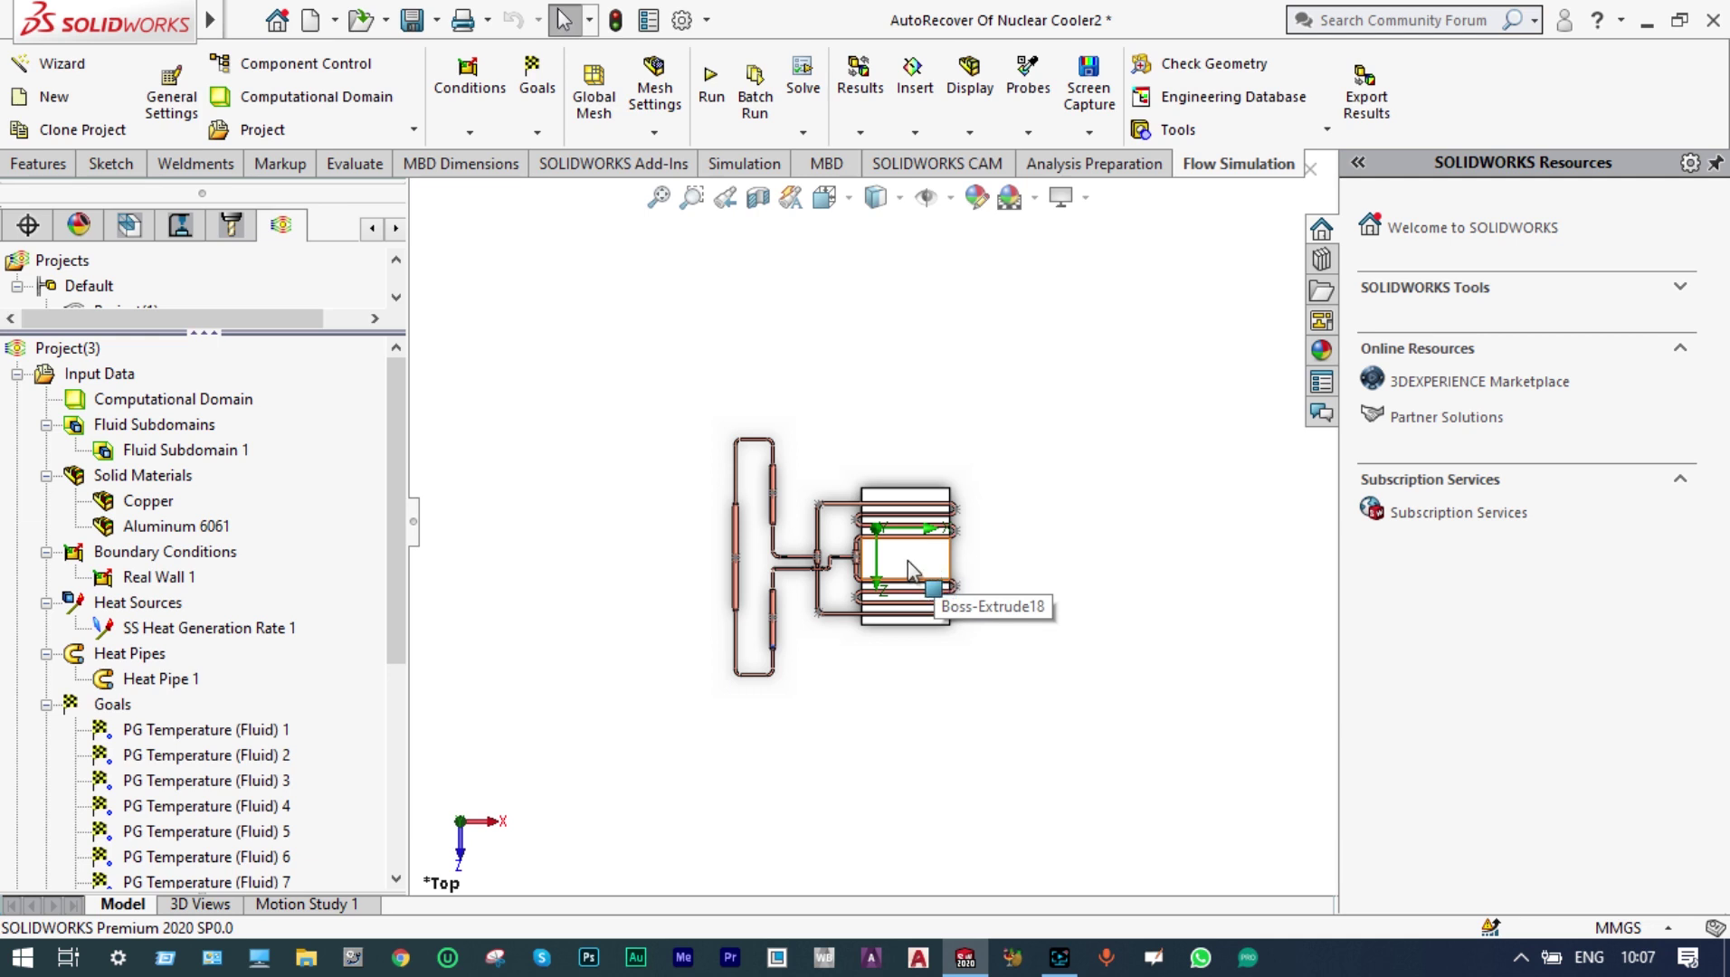
{"action": "scroll", "coordinate": [852, 516], "scroll_direction": "down", "scroll_amount": 3}
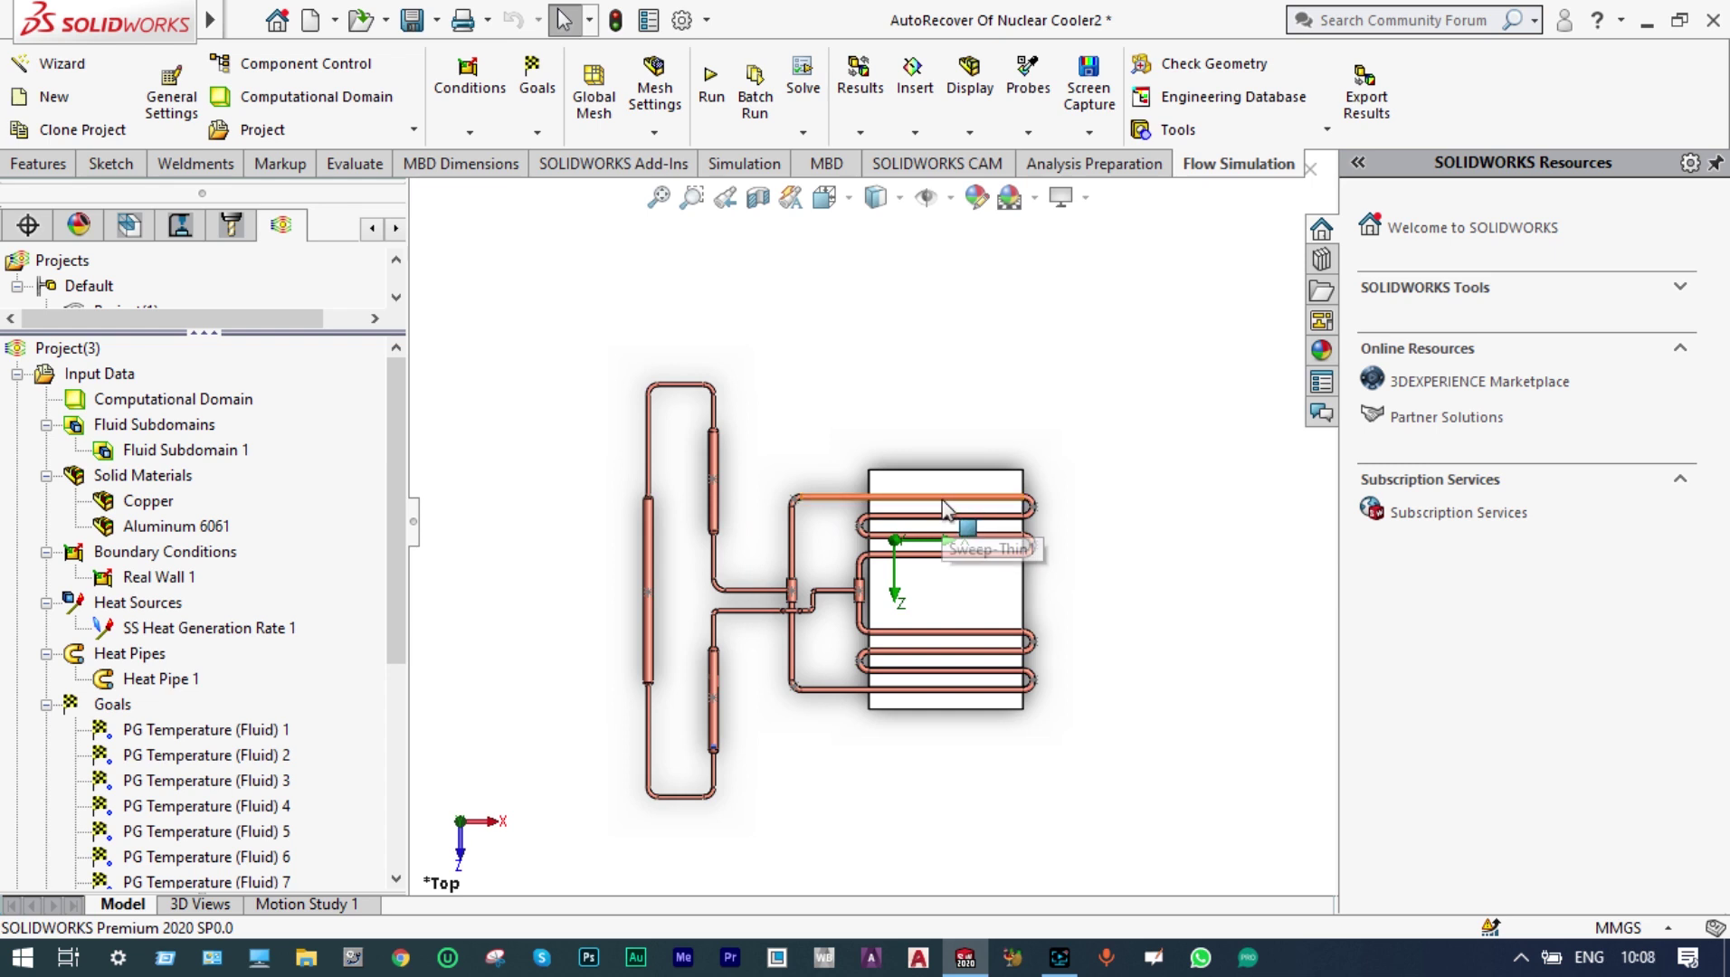
{"action": "scroll", "coordinate": [964, 581], "scroll_direction": "down", "scroll_amount": 1}
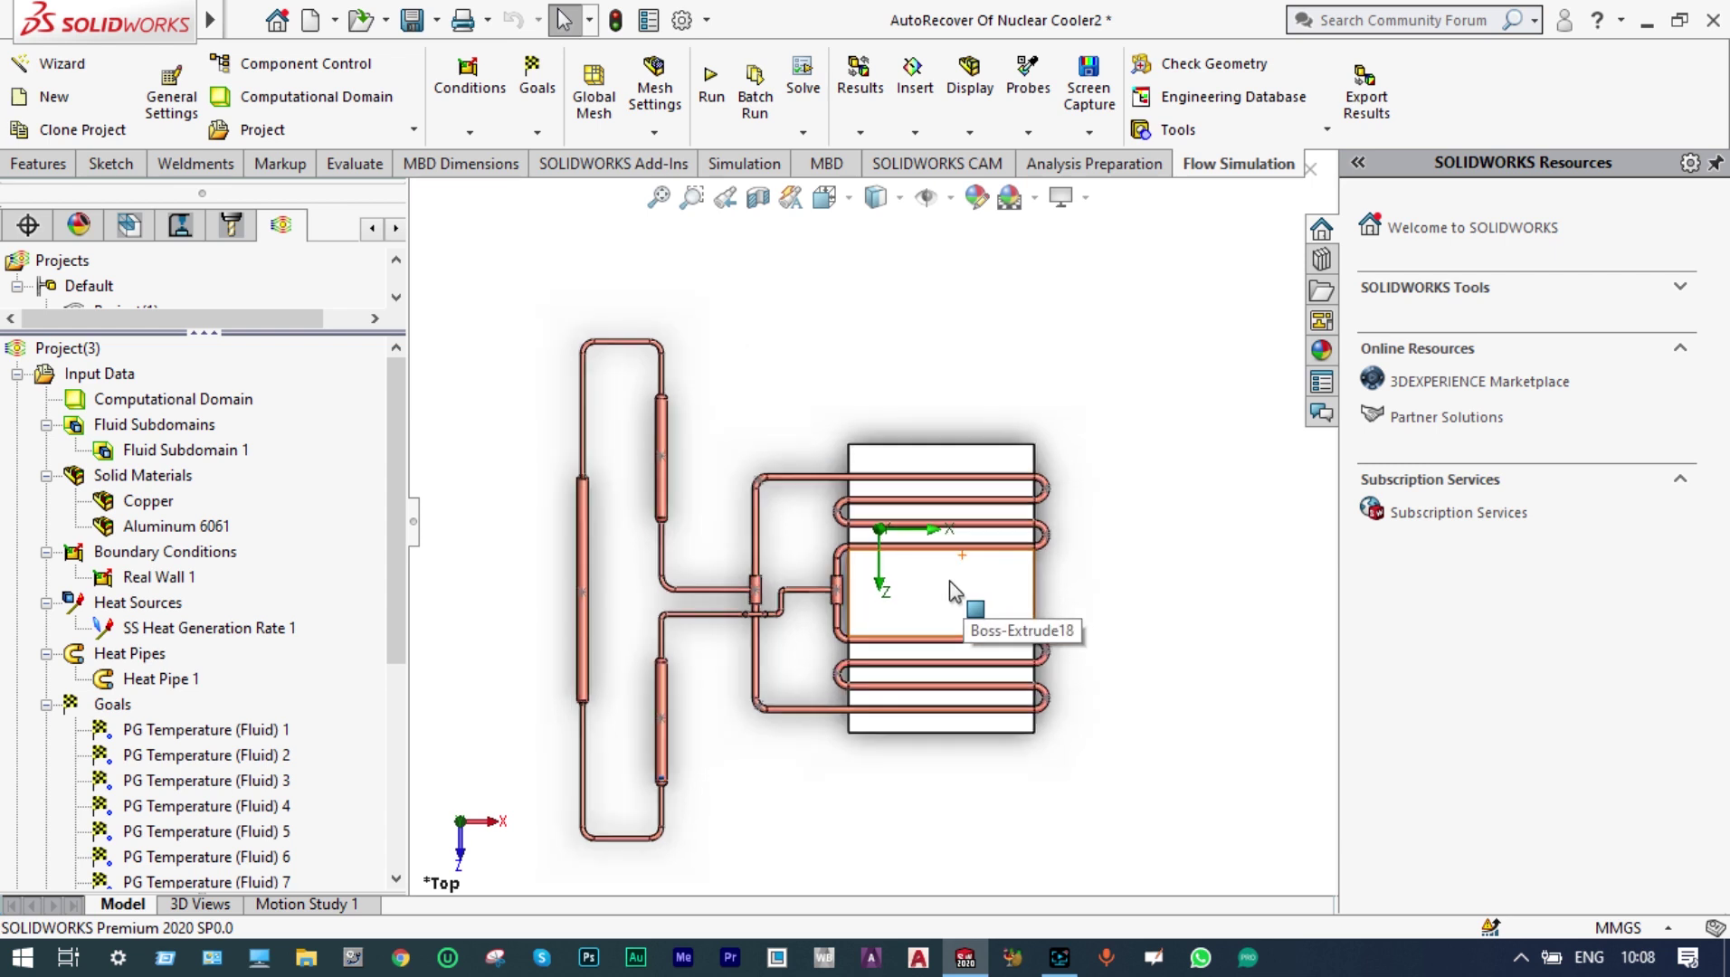
{"action": "scroll", "coordinate": [949, 582], "scroll_direction": "up", "scroll_amount": 2}
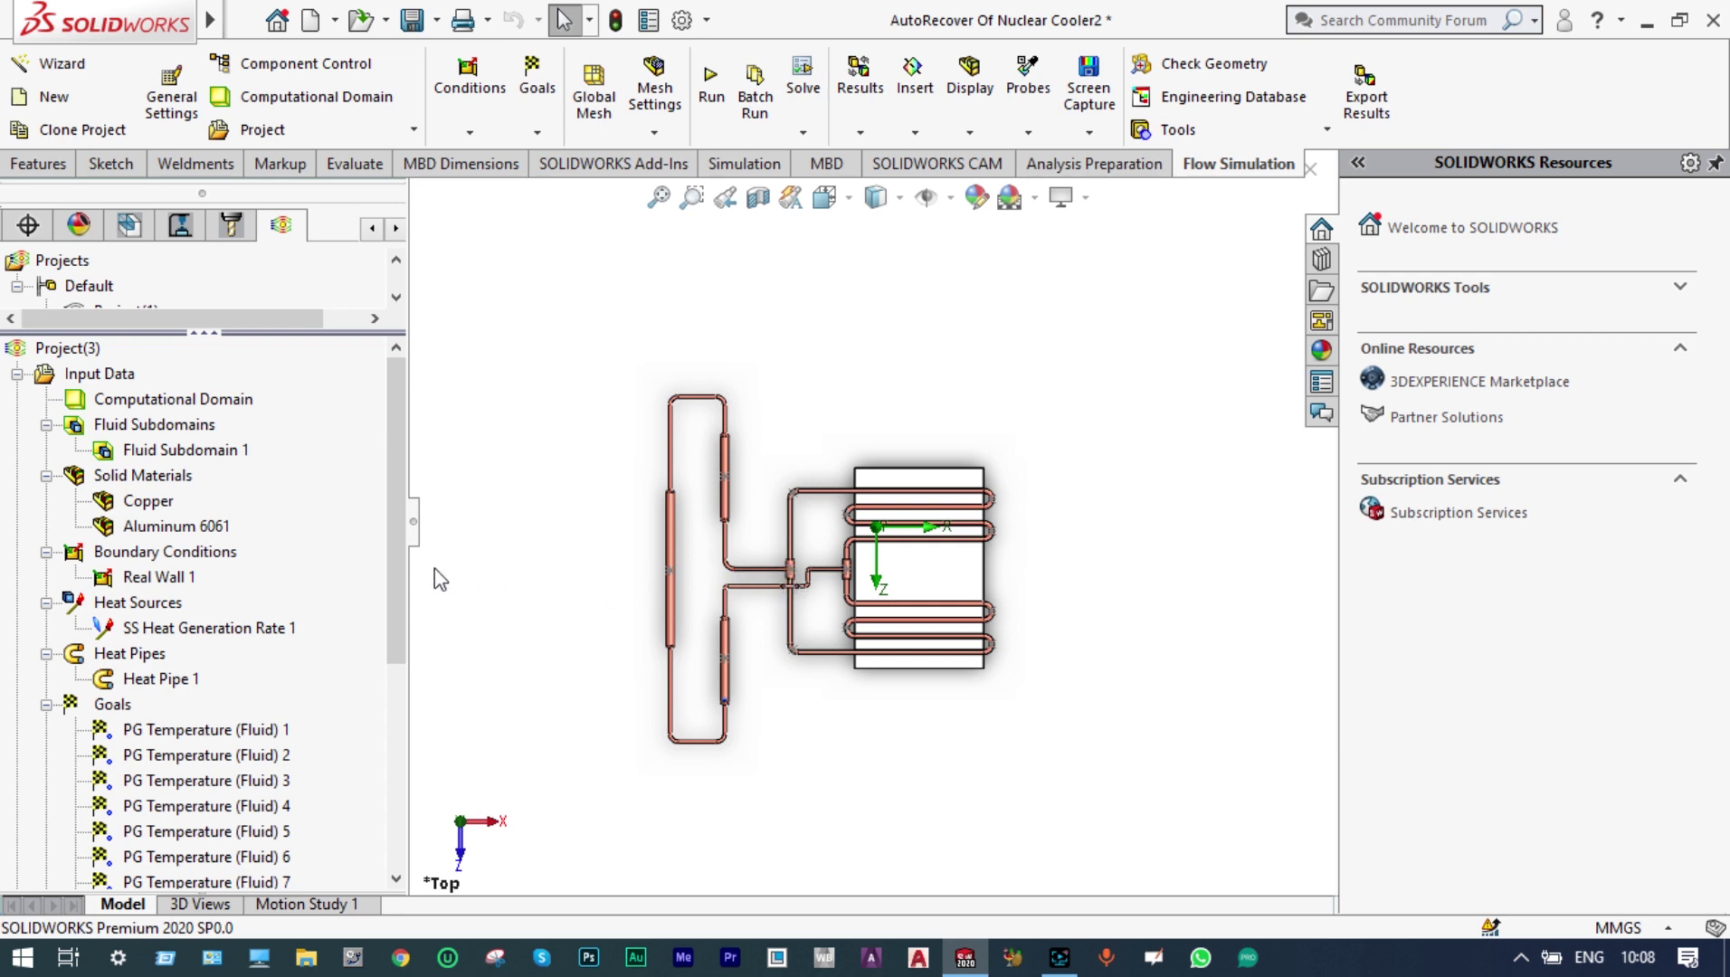
{"action": "mouse_move", "coordinate": [391, 549]}
{"action": "left_mouse_down"}
{"action": "mouse_move", "coordinate": [386, 725]}
{"action": "mouse_move", "coordinate": [388, 580]}
{"action": "left_mouse_up"}
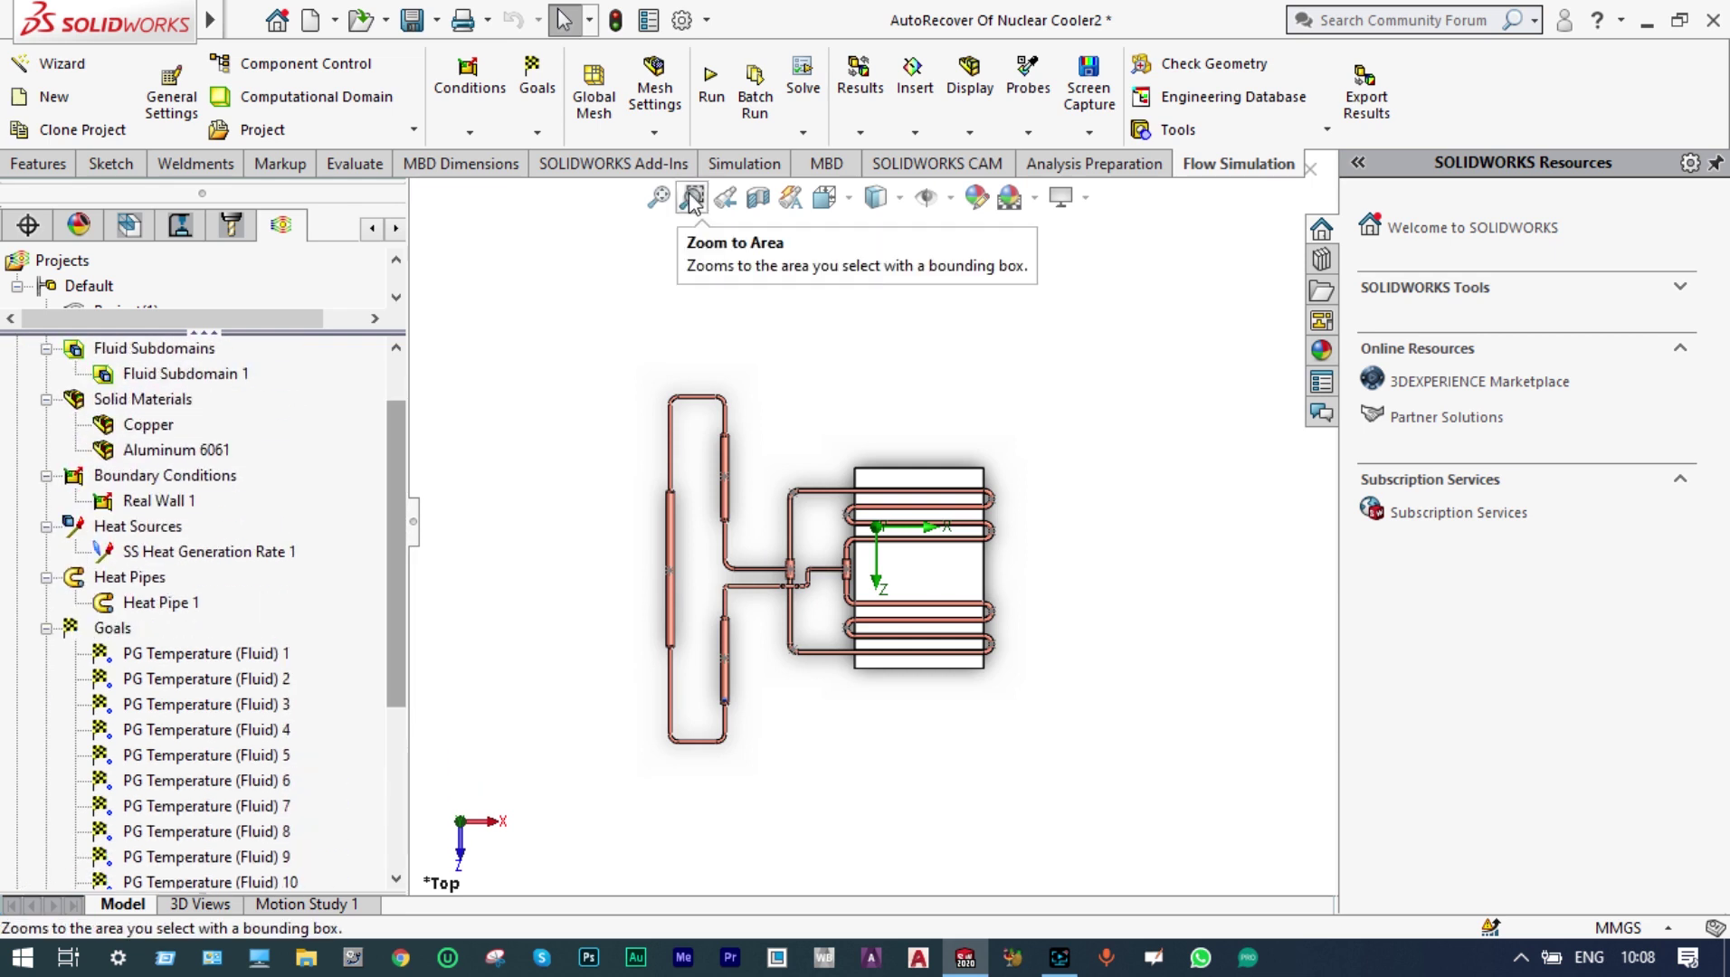
Step: Run the project as a new calculation on this computer and bring up the solver window
{"action": "left_click", "coordinate": [711, 87]}
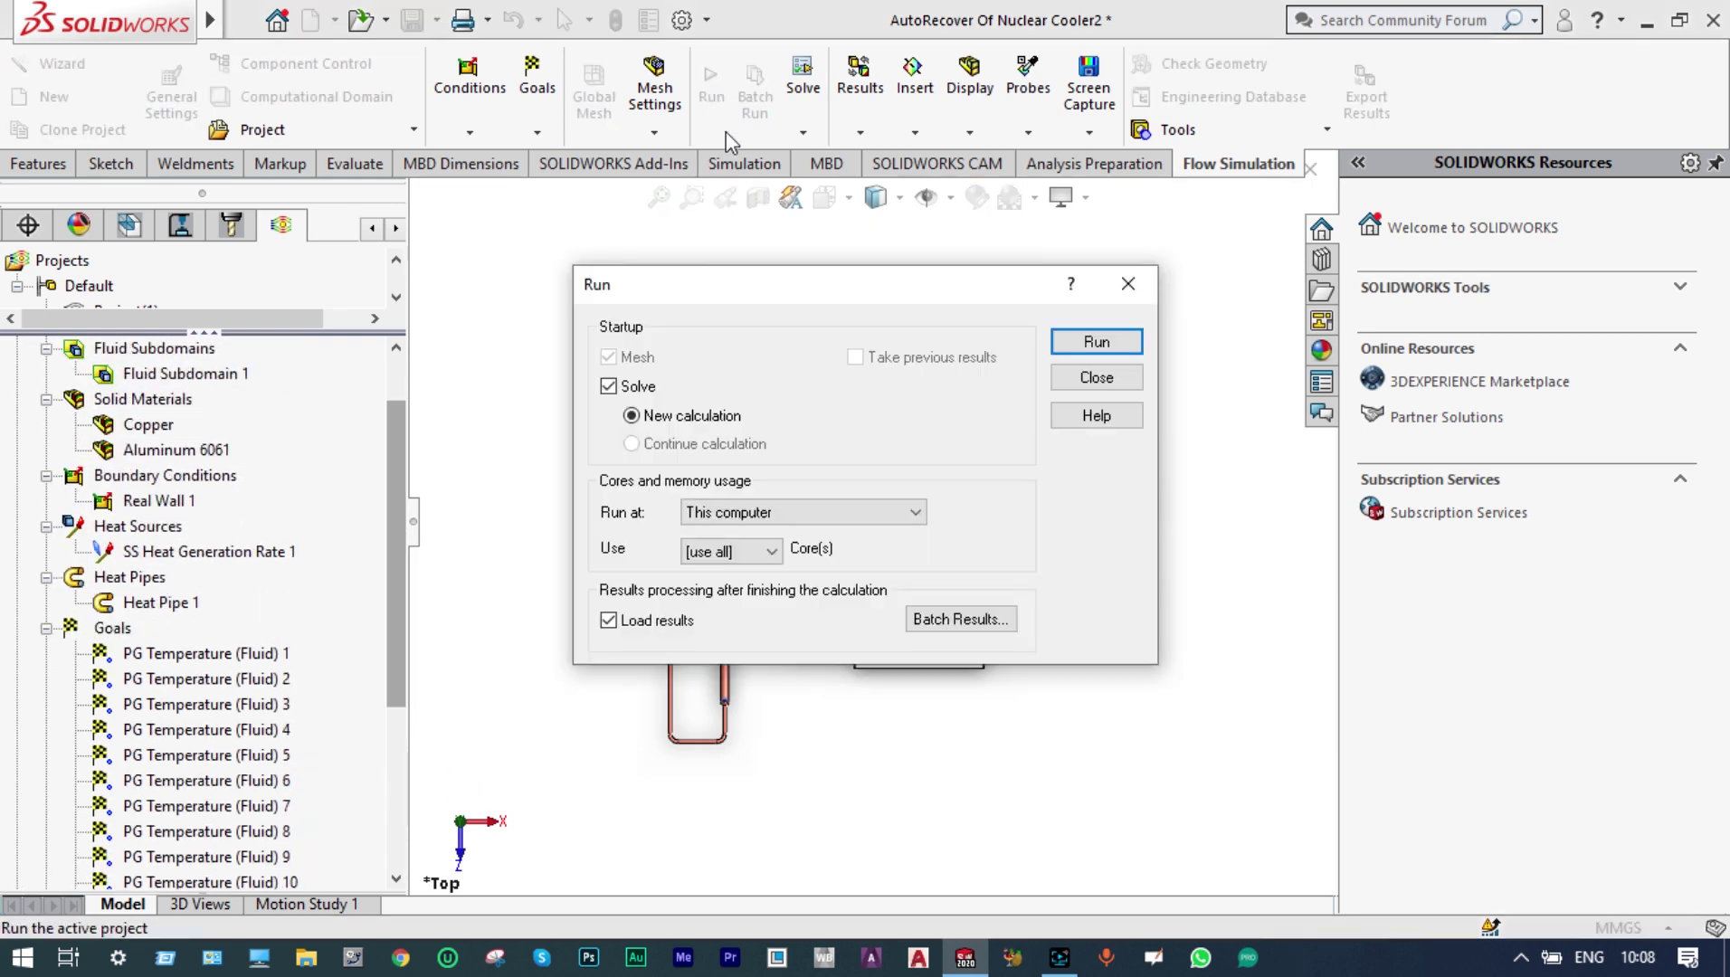
{"action": "left_click", "coordinate": [1097, 342]}
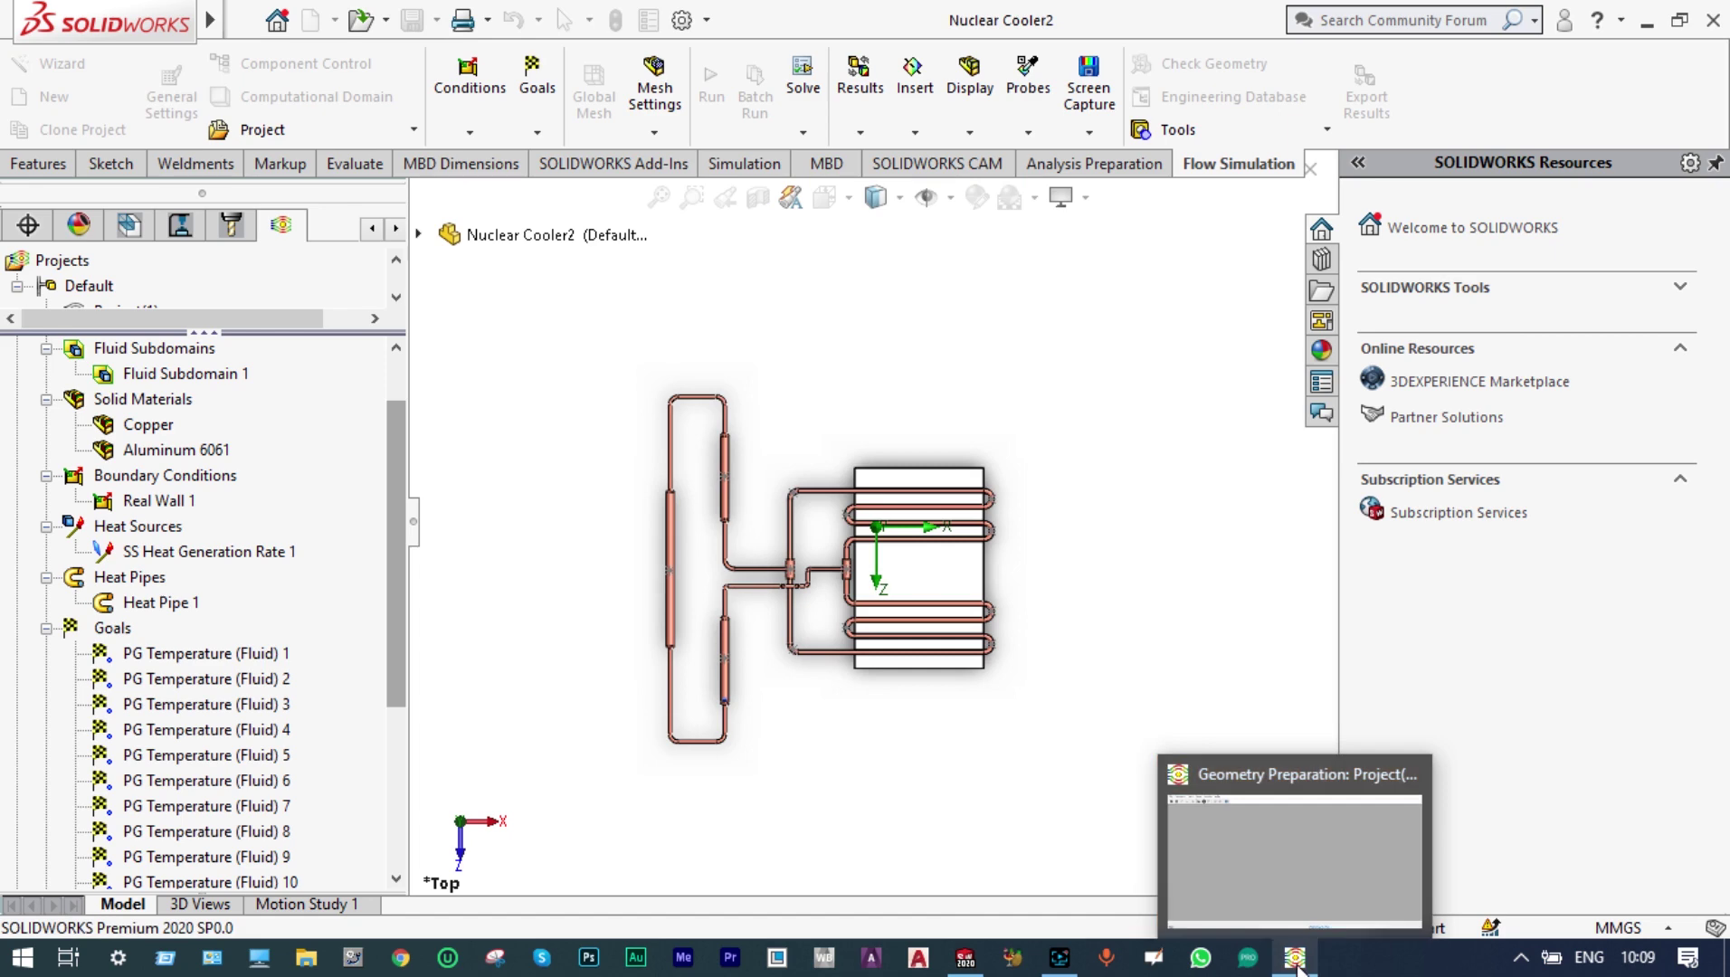
{"action": "left_click", "coordinate": [1289, 928]}
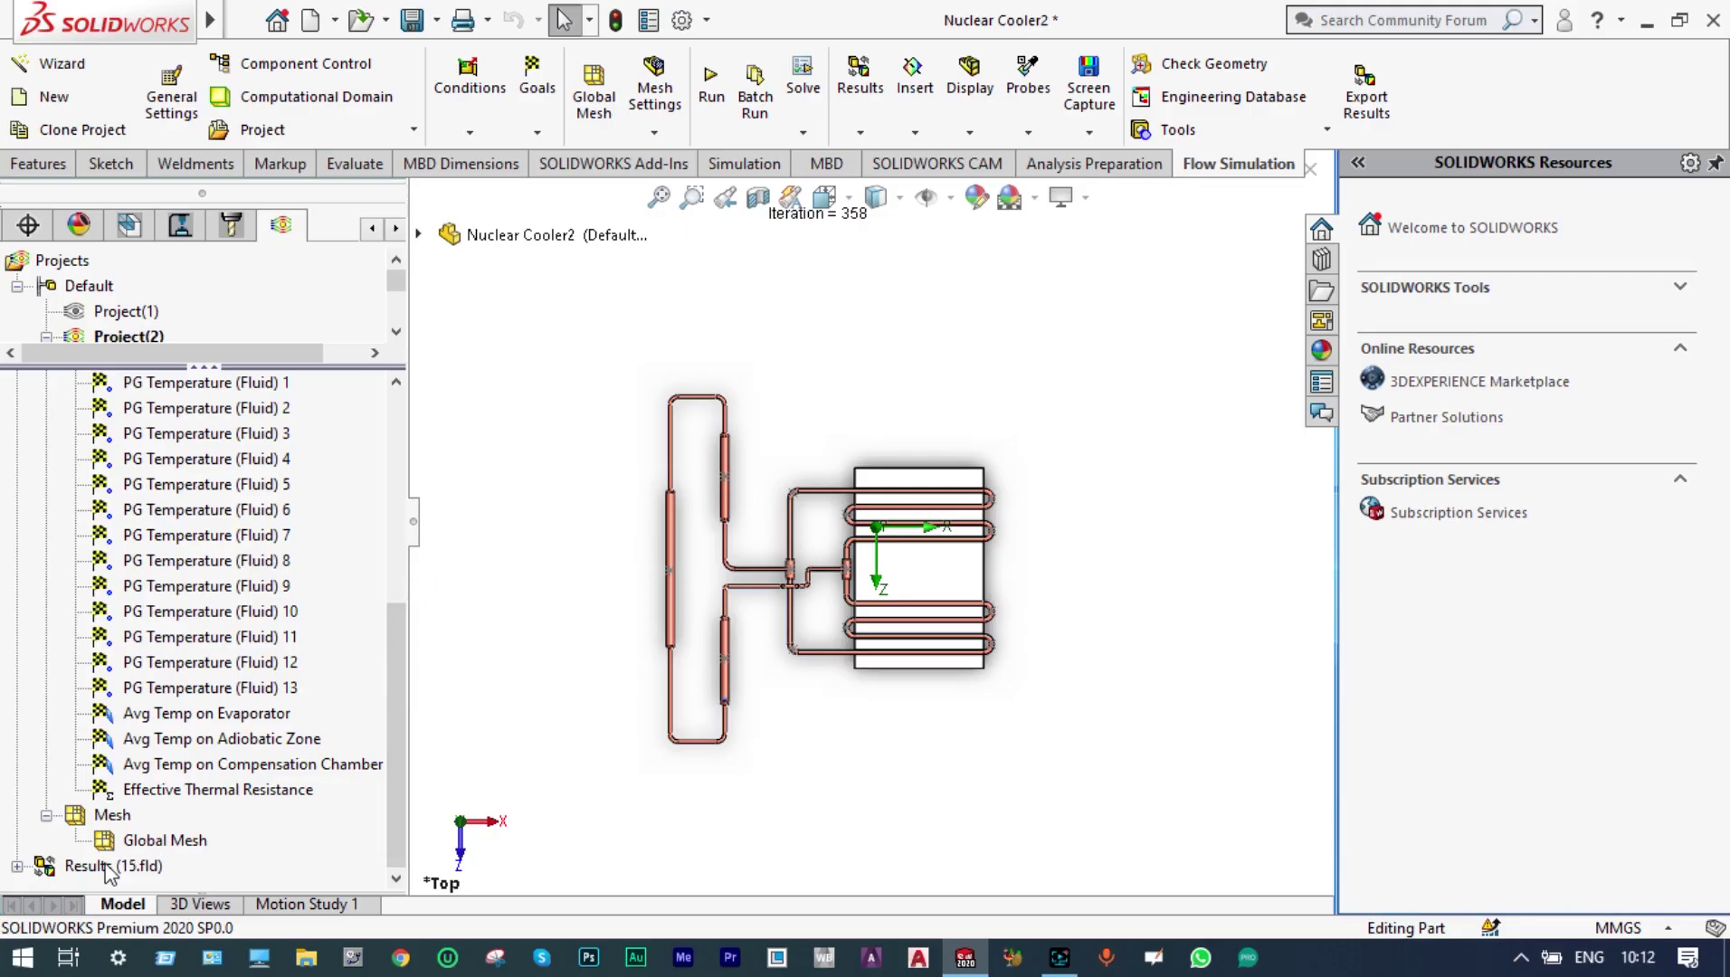
{"action": "right_click", "coordinate": [109, 870]}
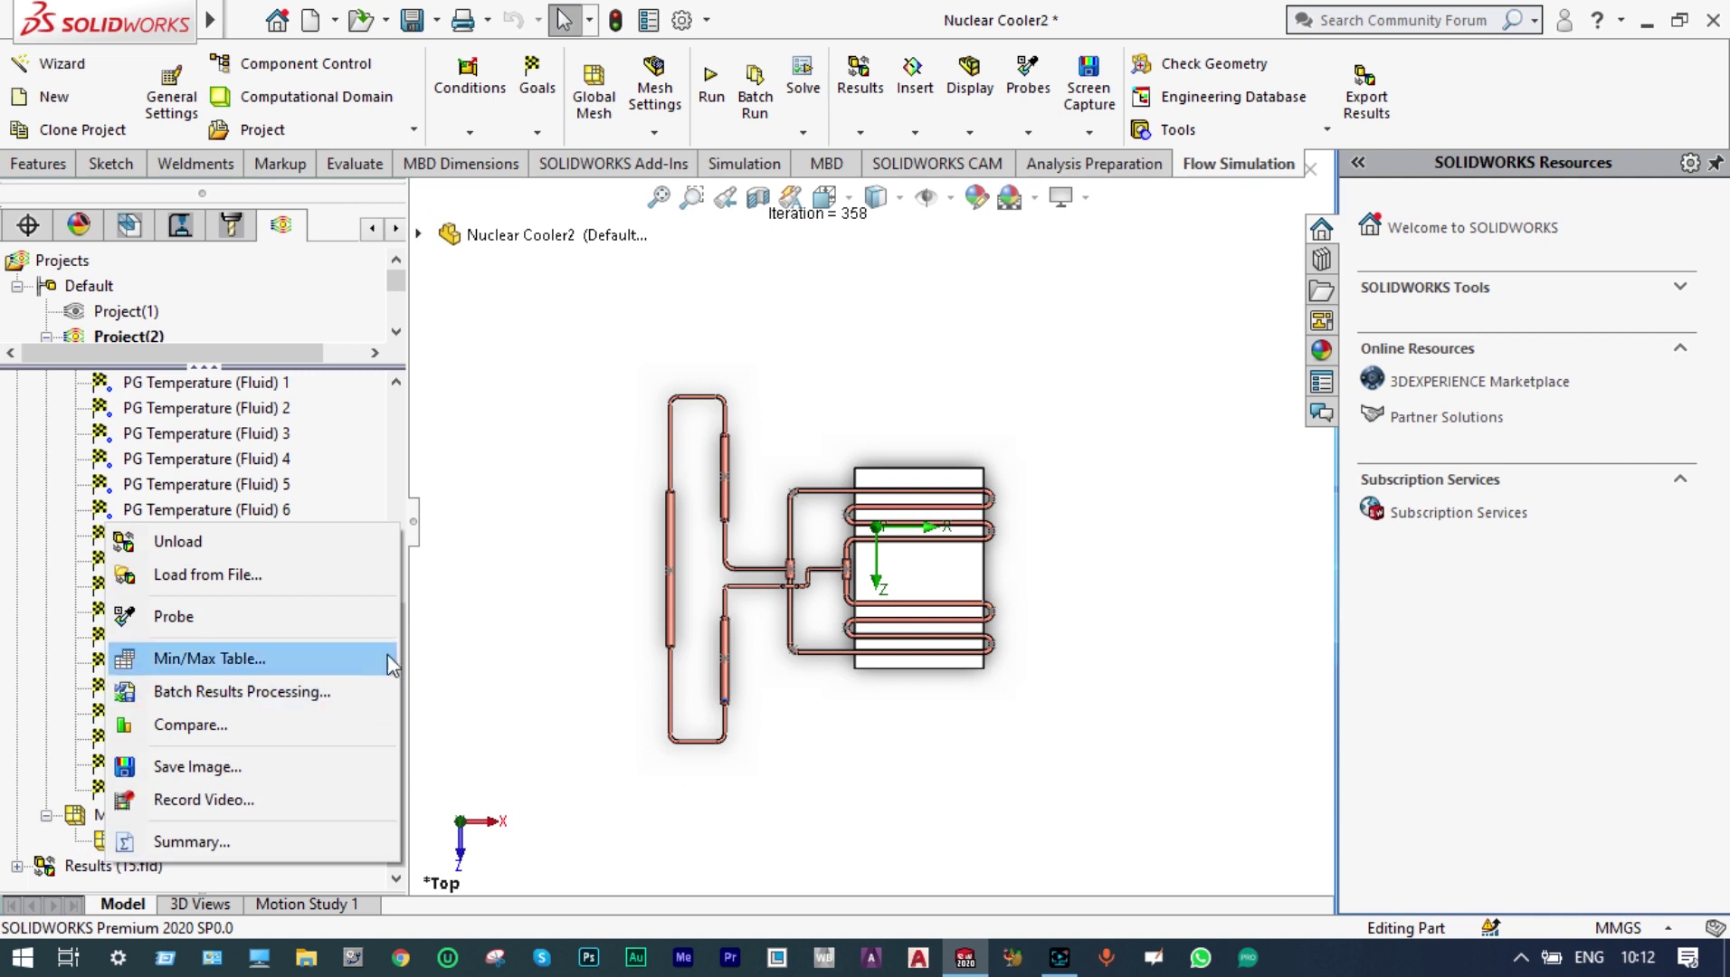
{"action": "left_click", "coordinate": [484, 588]}
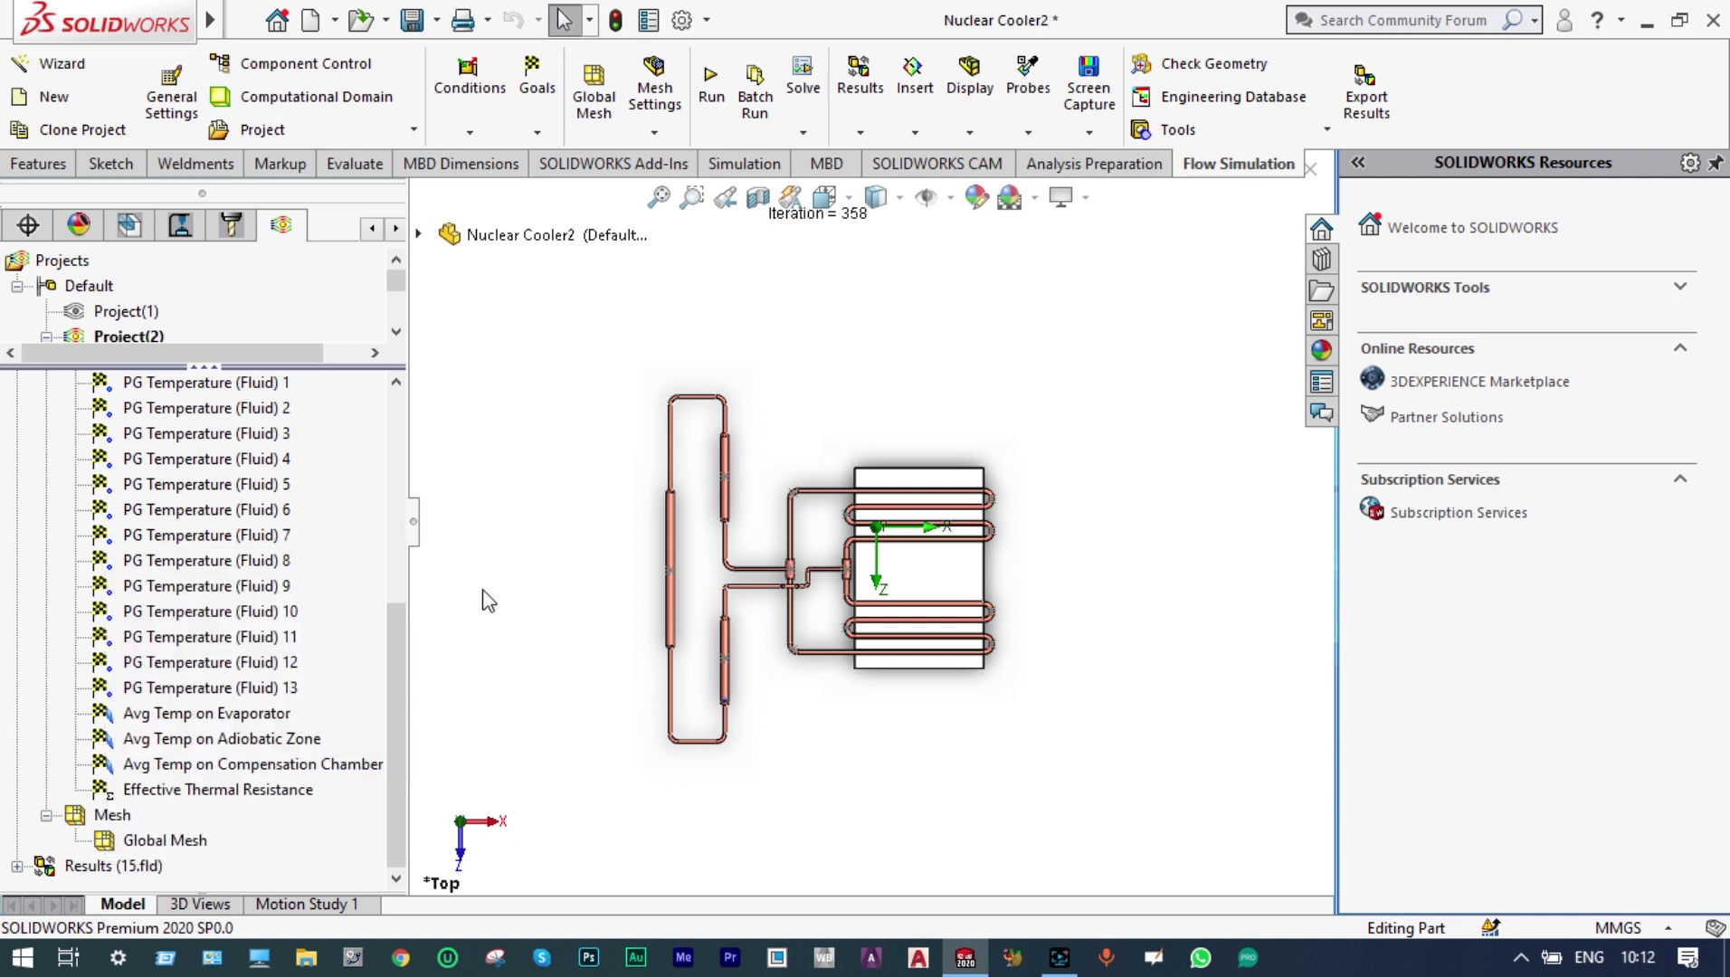
Step: Insert a cut plot on the Top Plane with contours of Temperature (Fluid)
{"action": "left_click", "coordinate": [18, 866]}
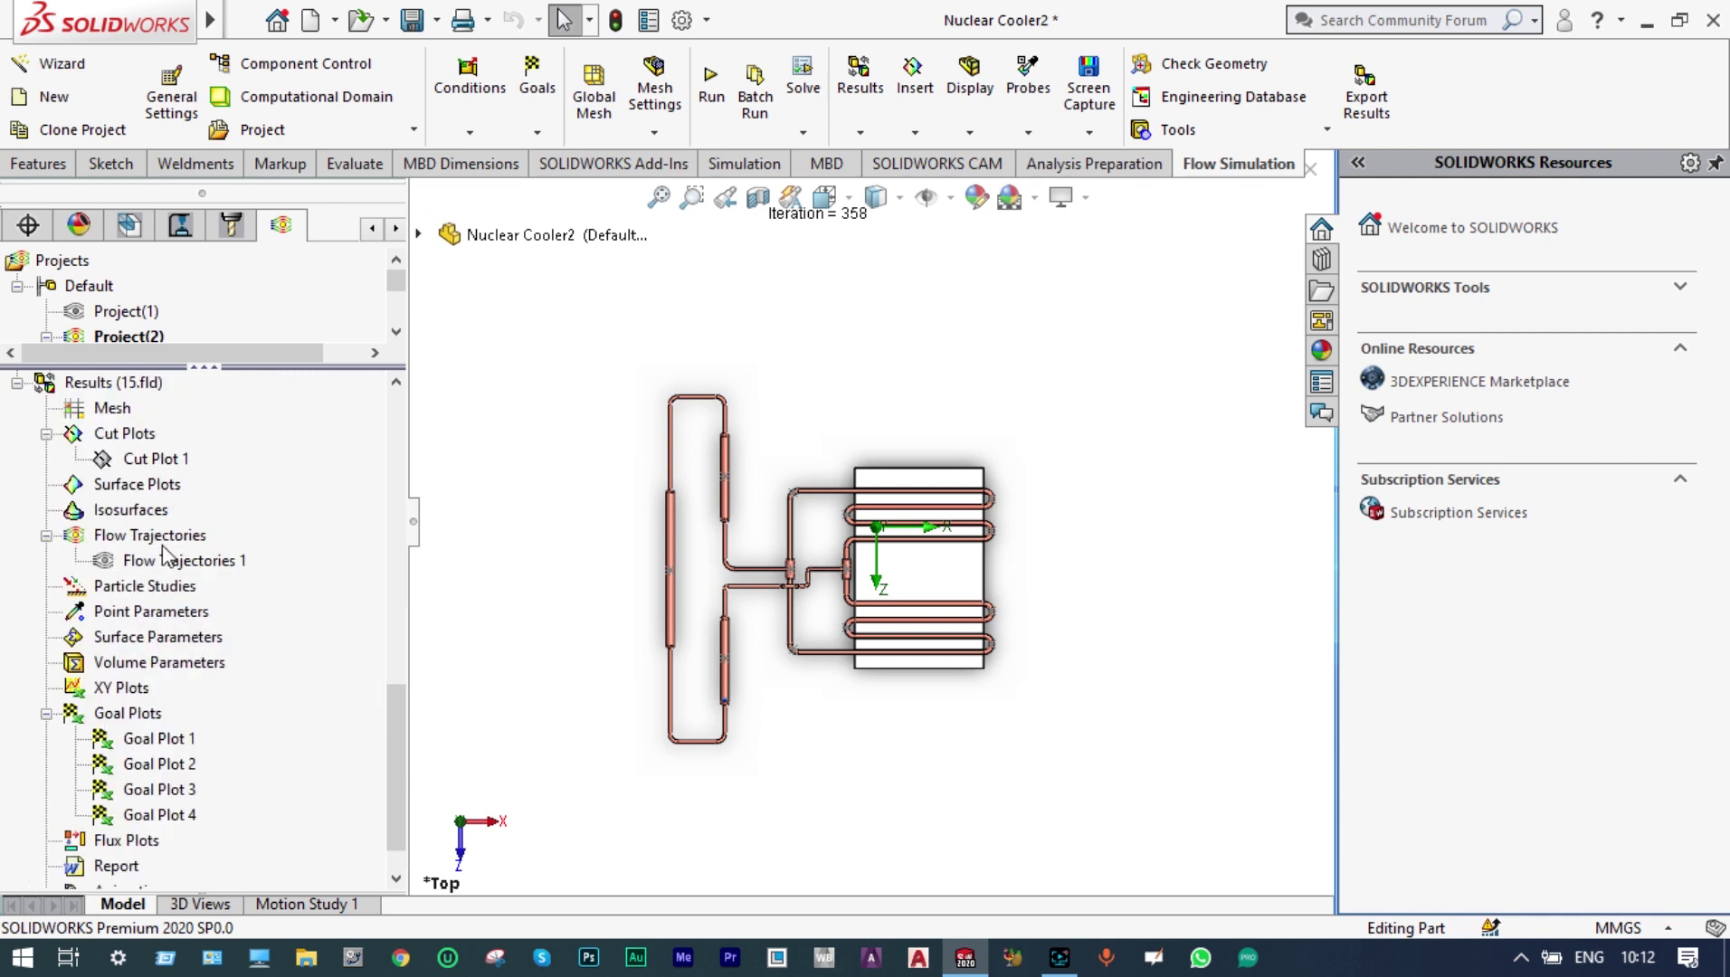
{"action": "right_click", "coordinate": [150, 439]}
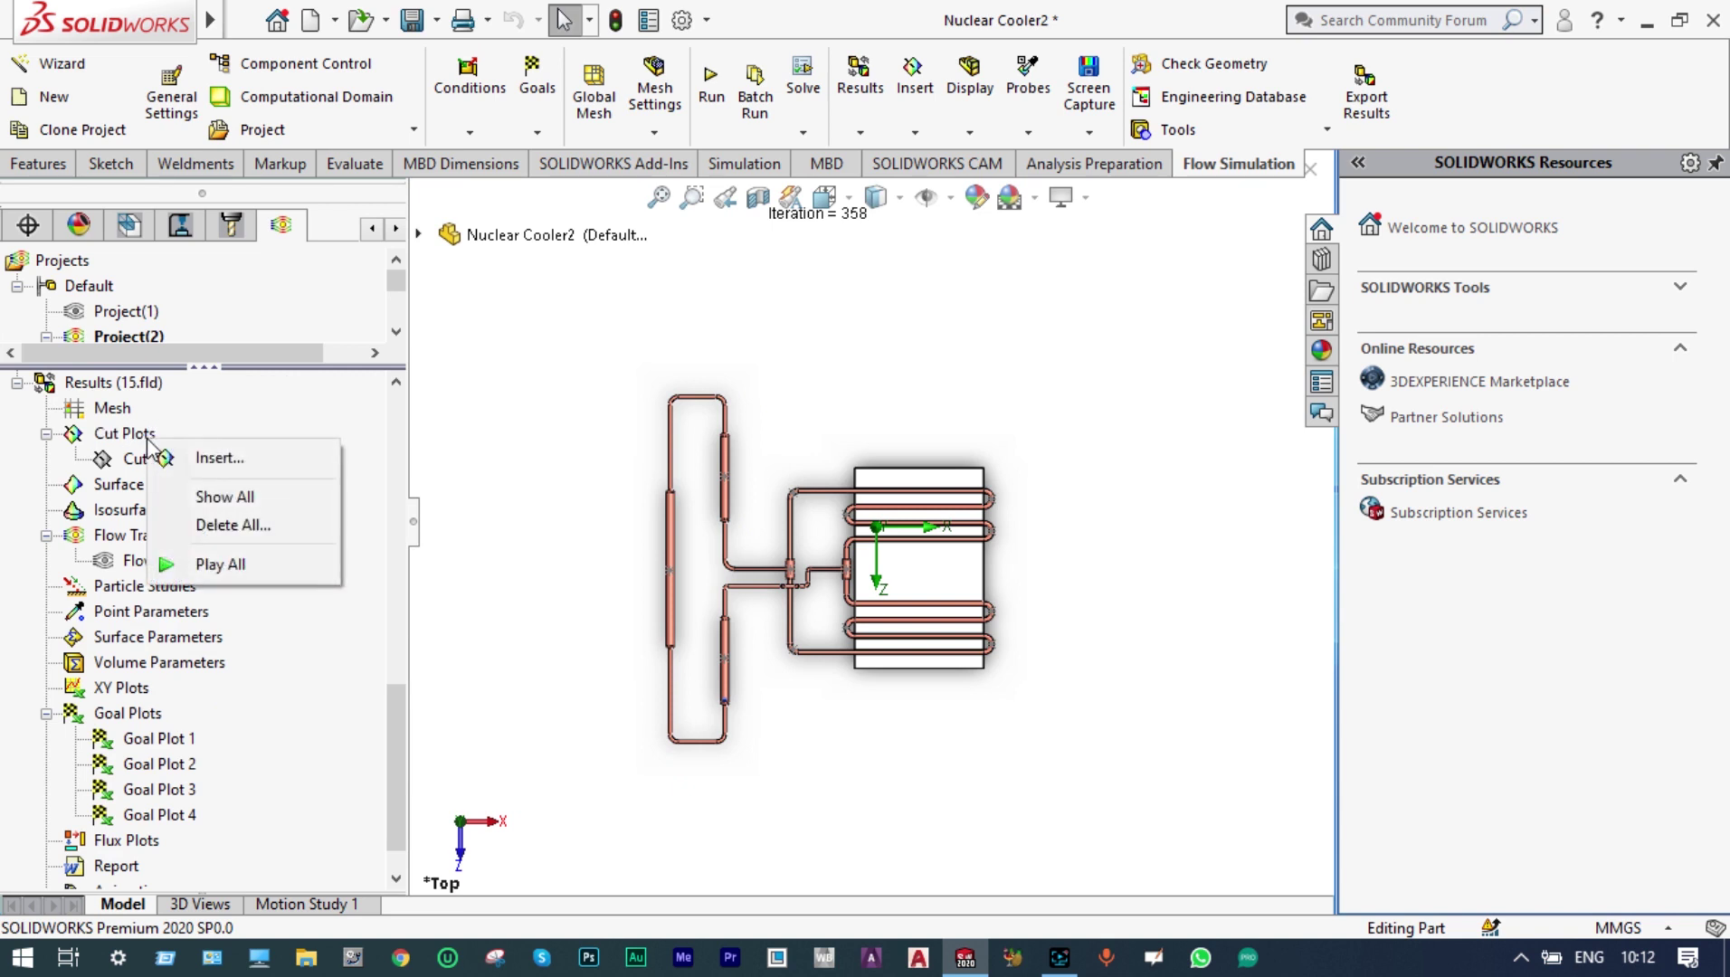
{"action": "left_click", "coordinate": [210, 462]}
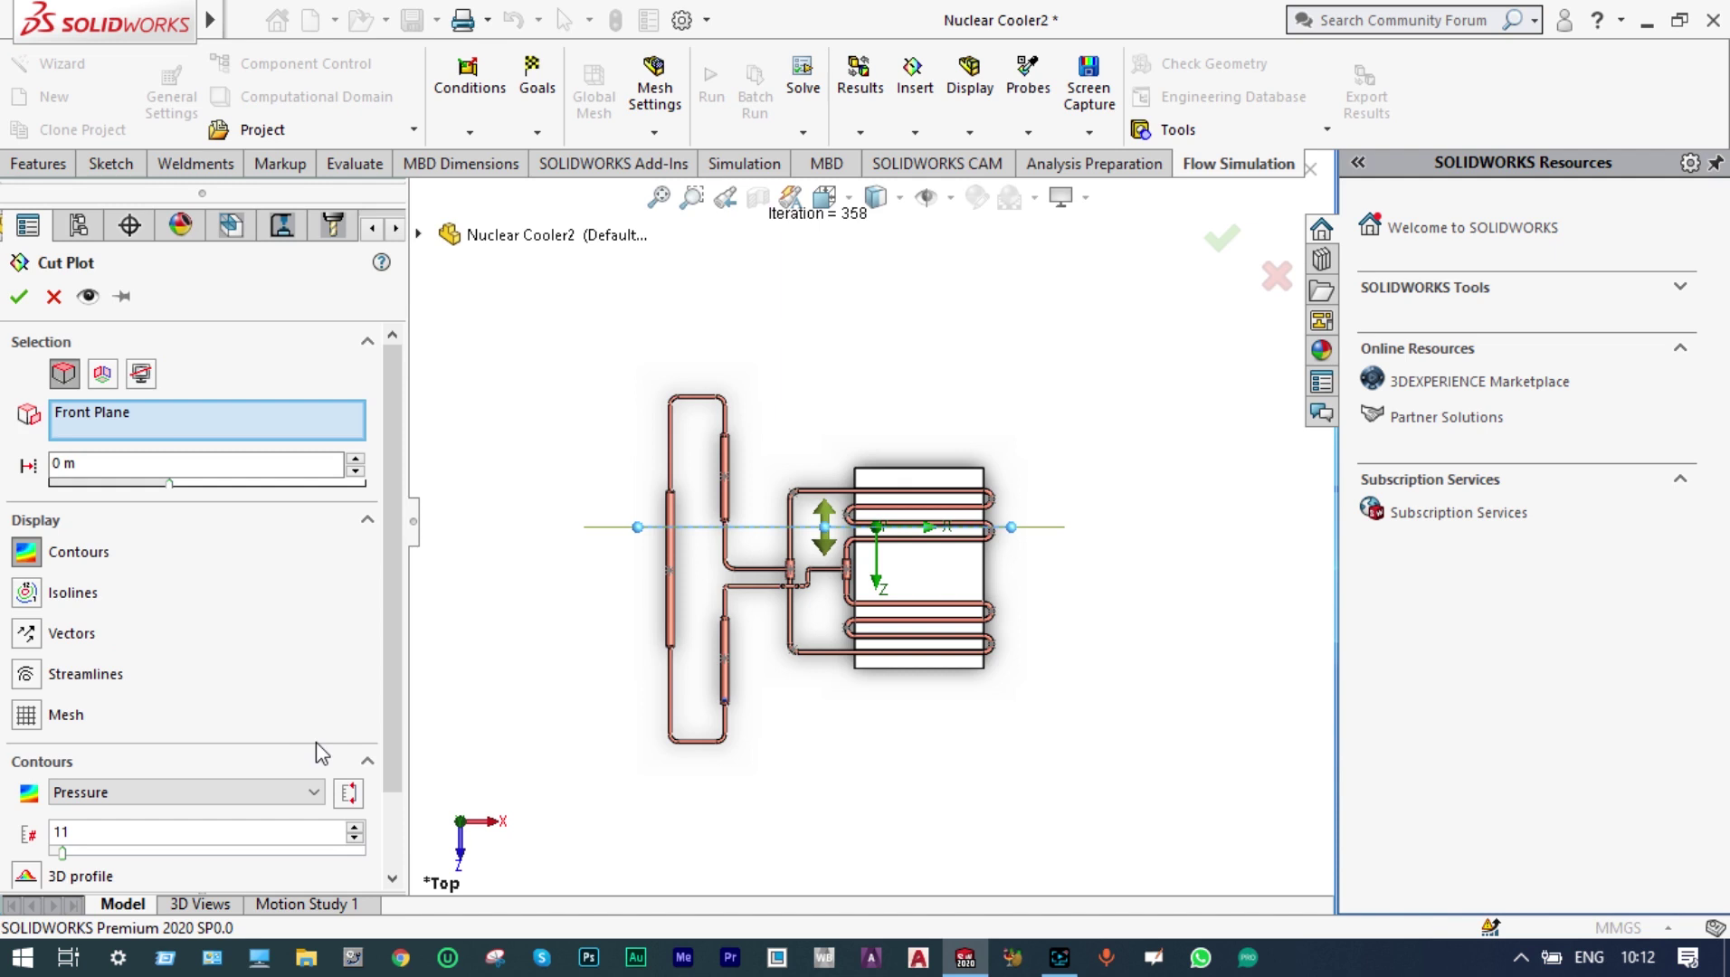
{"action": "left_click", "coordinate": [422, 234]}
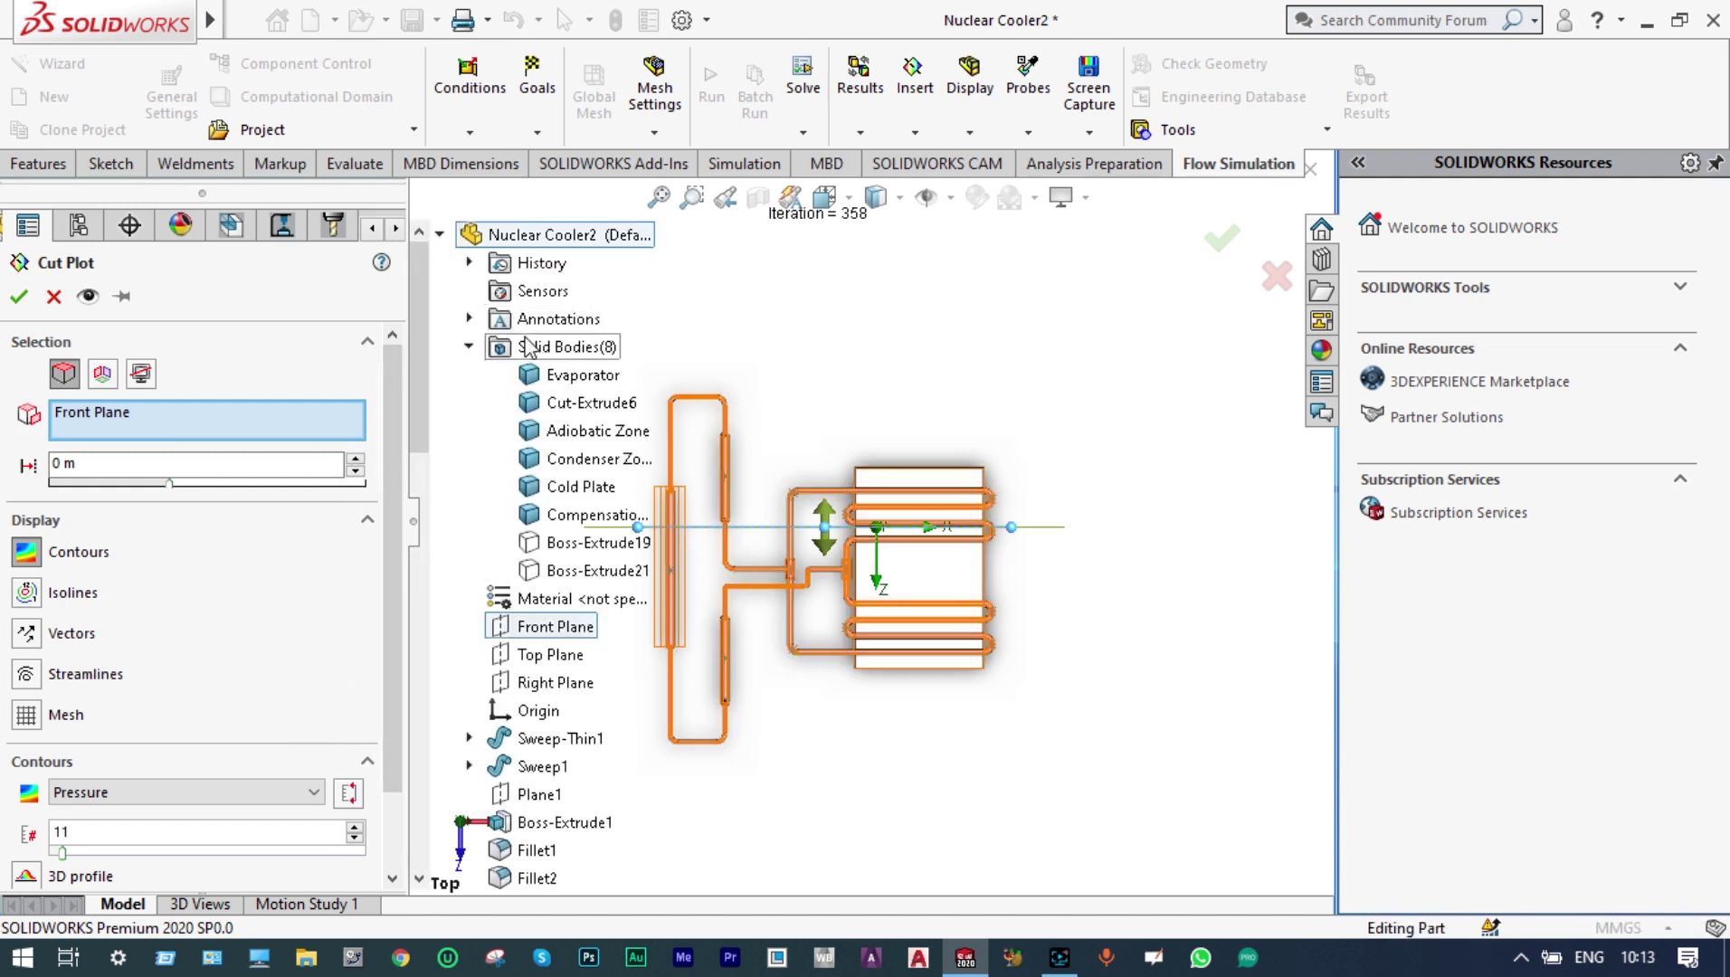
{"action": "left_click", "coordinate": [546, 655]}
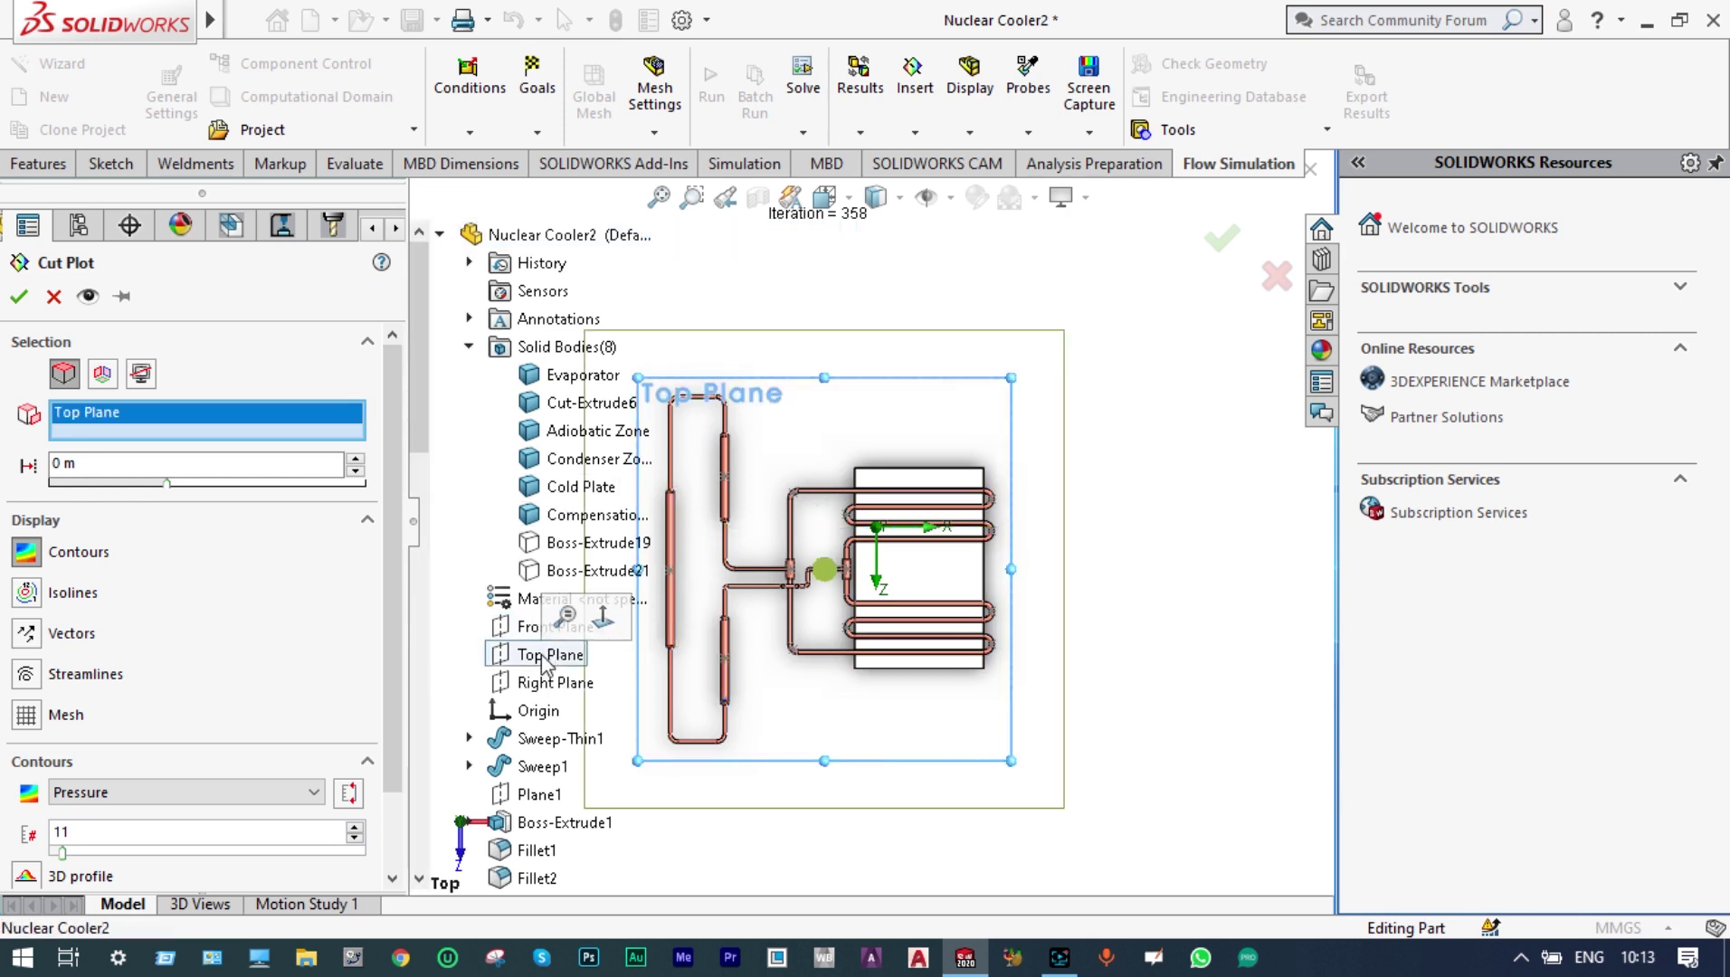
{"action": "left_click", "coordinate": [315, 794]}
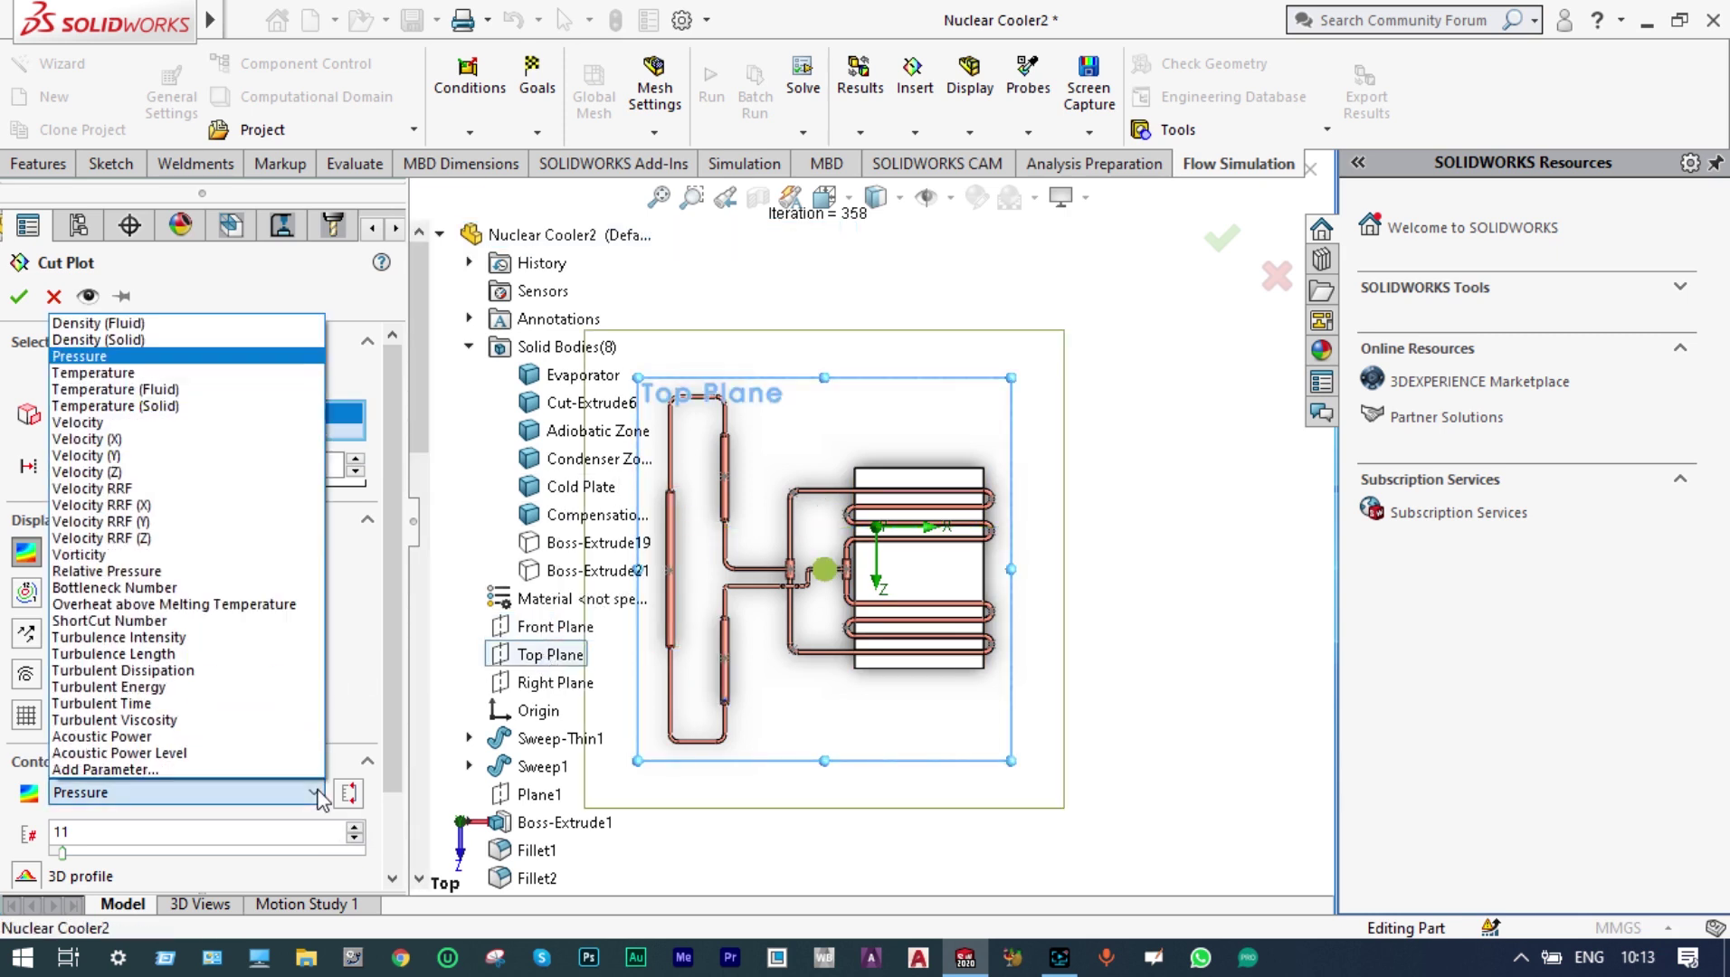
{"action": "left_click", "coordinate": [181, 390]}
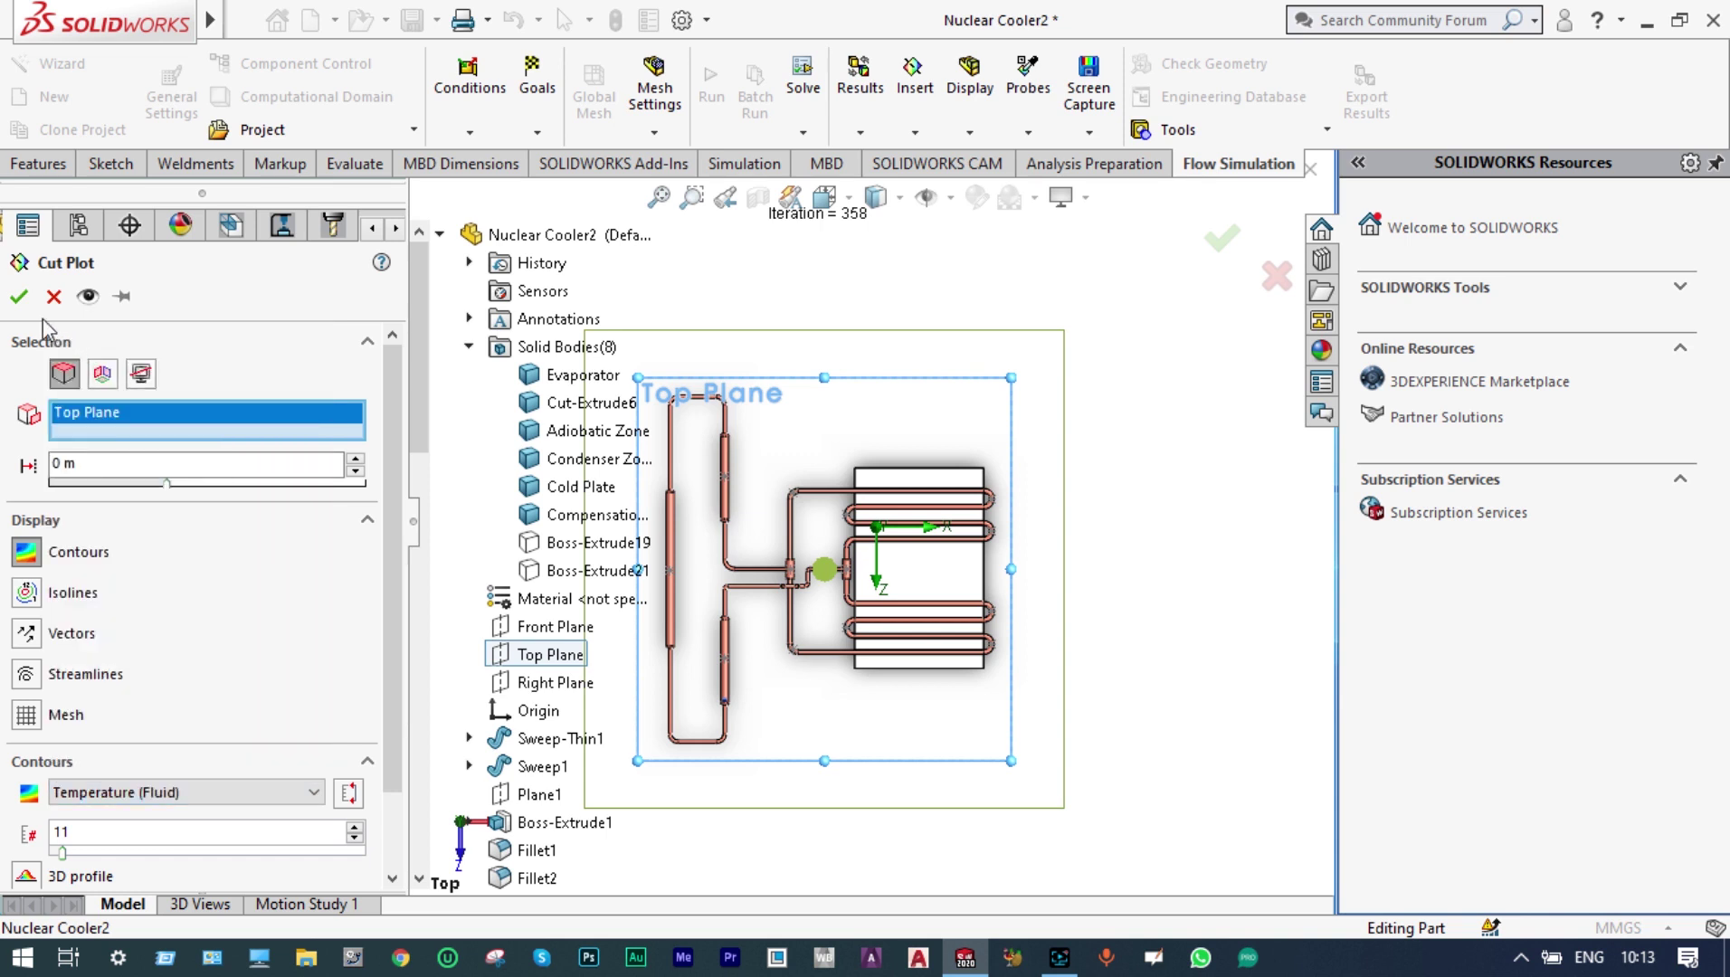
{"action": "left_click", "coordinate": [21, 298]}
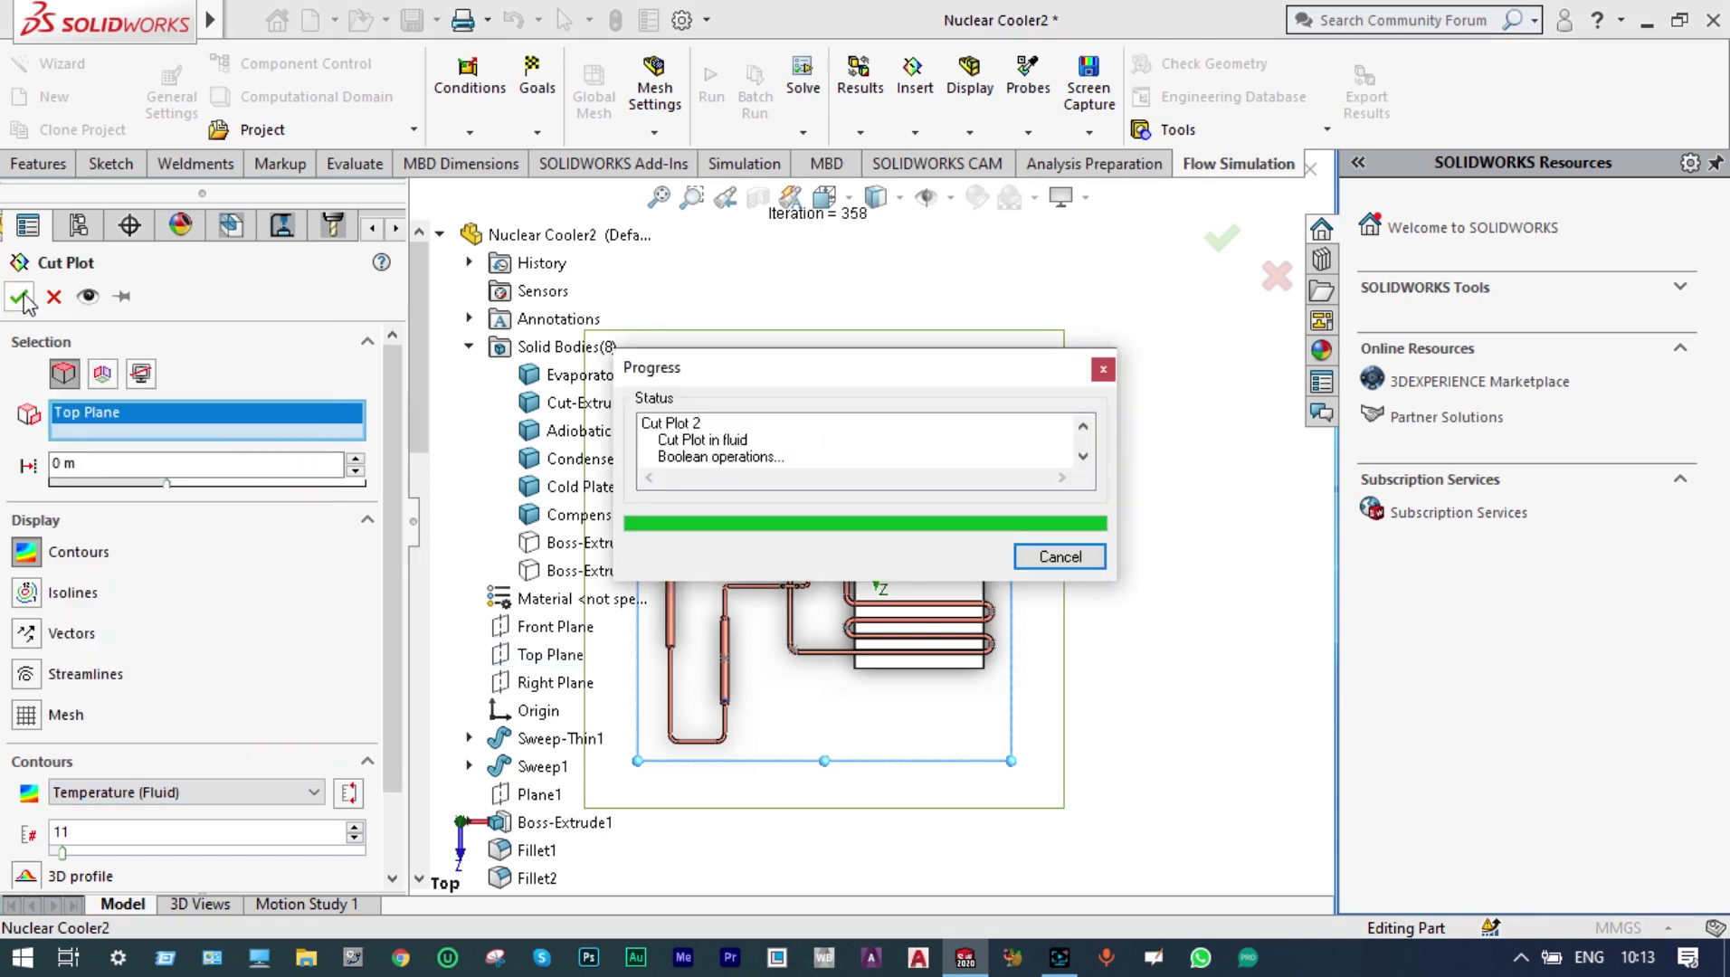
{"action": "left_click", "coordinate": [22, 297]}
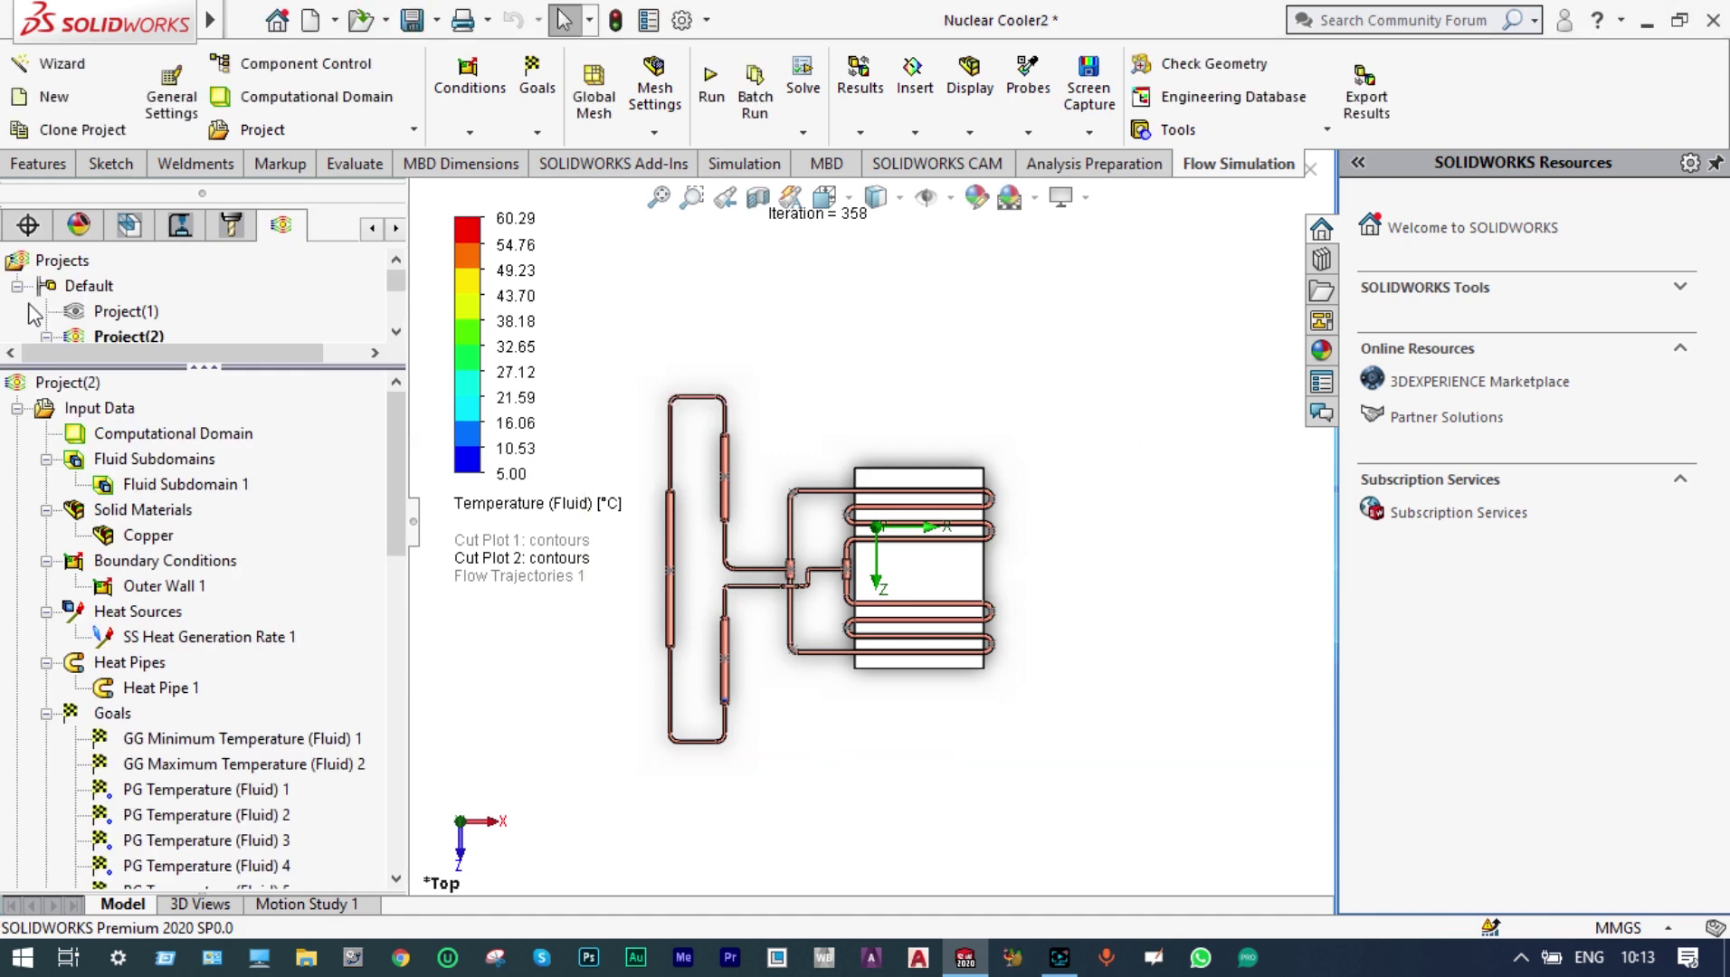
Step: Make the Evaporator, Cut-Extrude6, Adiobatic Zone, Condenser Zone, Cold Plate and Compensation Chamber bodies transparent
{"action": "scroll", "coordinate": [680, 603], "scroll_direction": "down", "scroll_amount": 4}
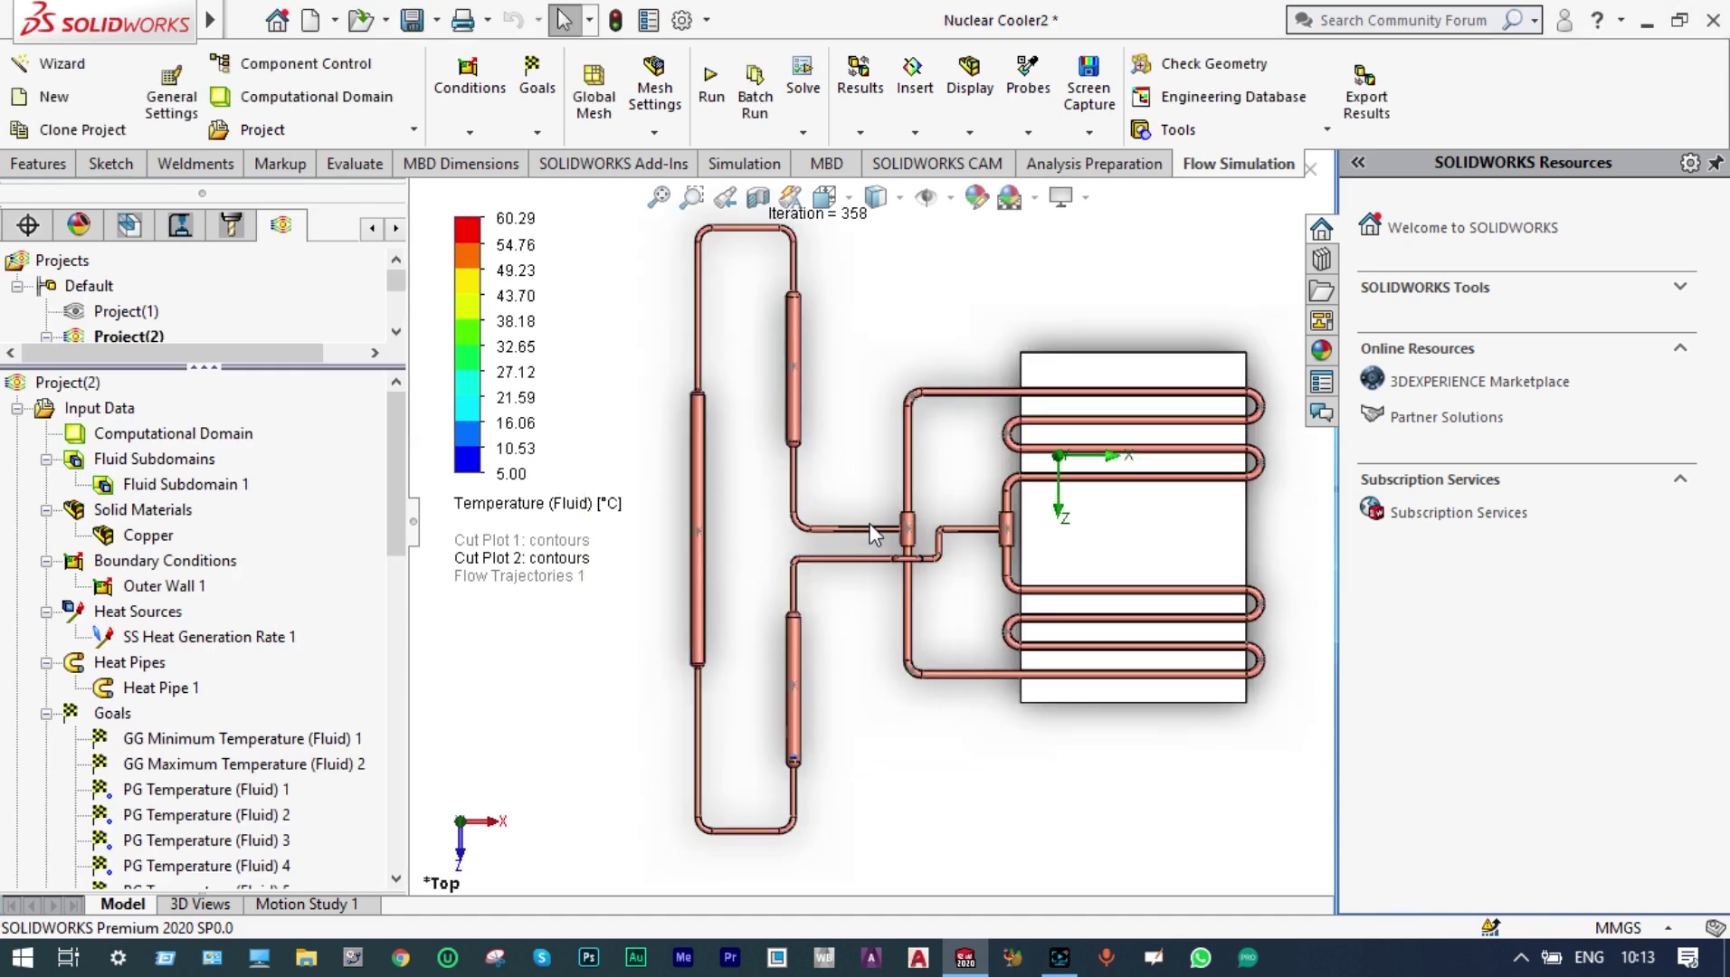
{"action": "scroll", "coordinate": [869, 523], "scroll_direction": "up", "scroll_amount": 4}
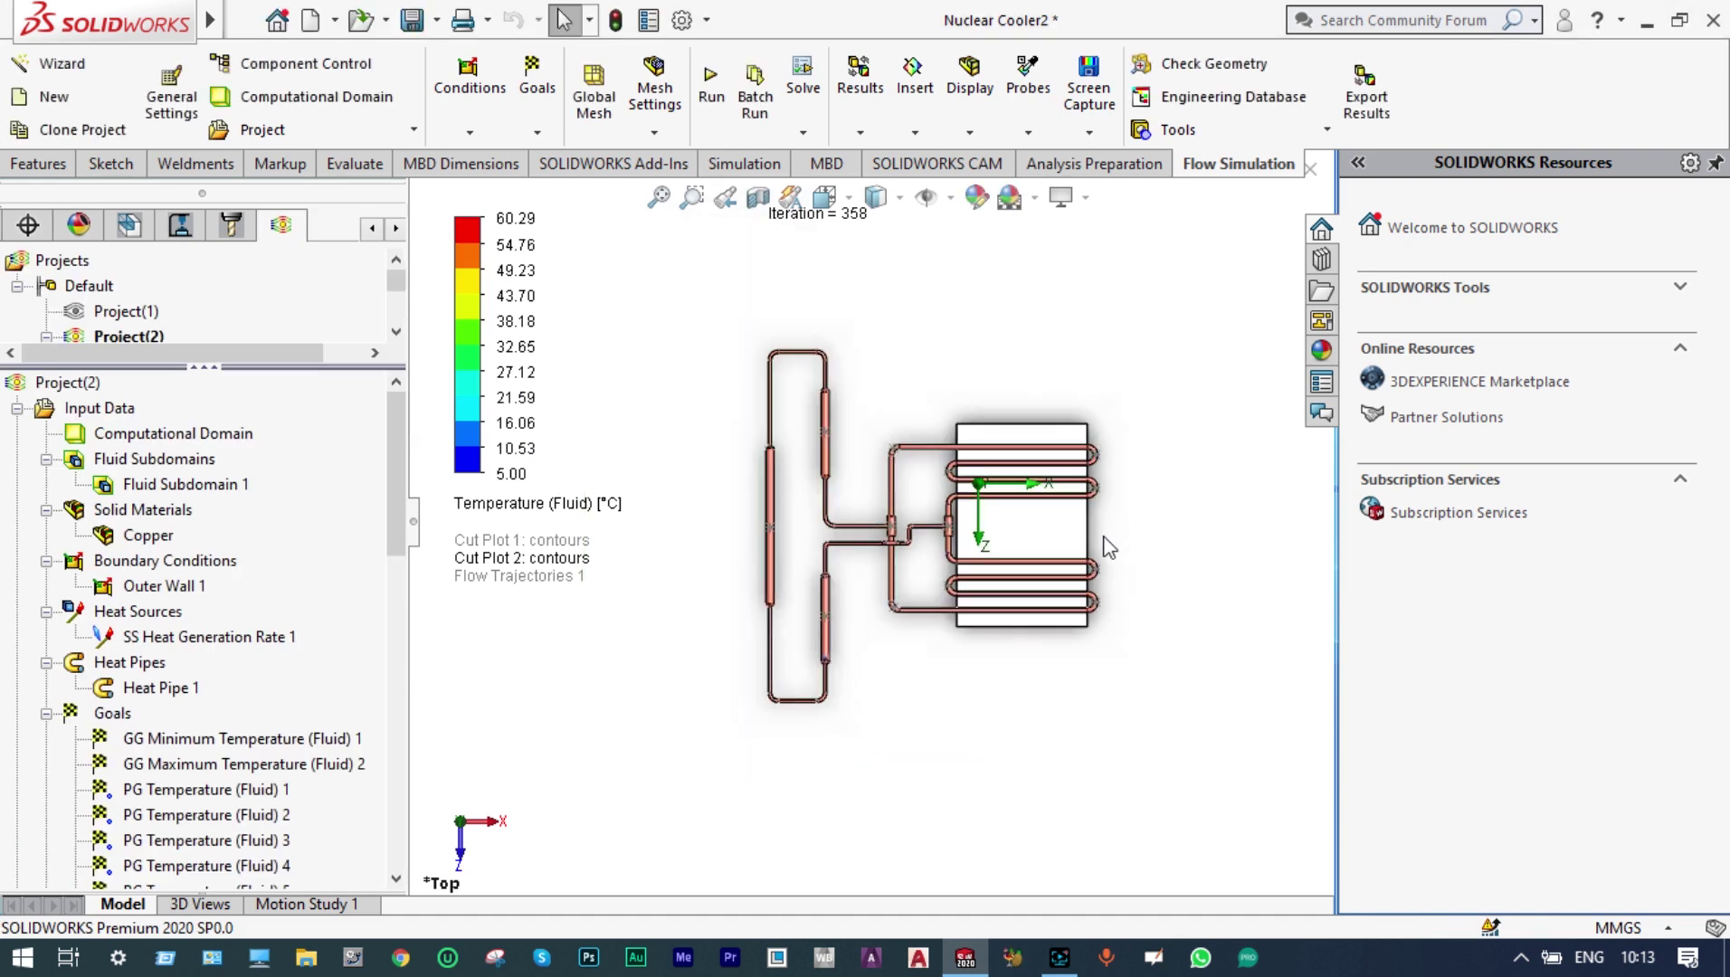
{"action": "scroll", "coordinate": [856, 487], "scroll_direction": "down", "scroll_amount": 2}
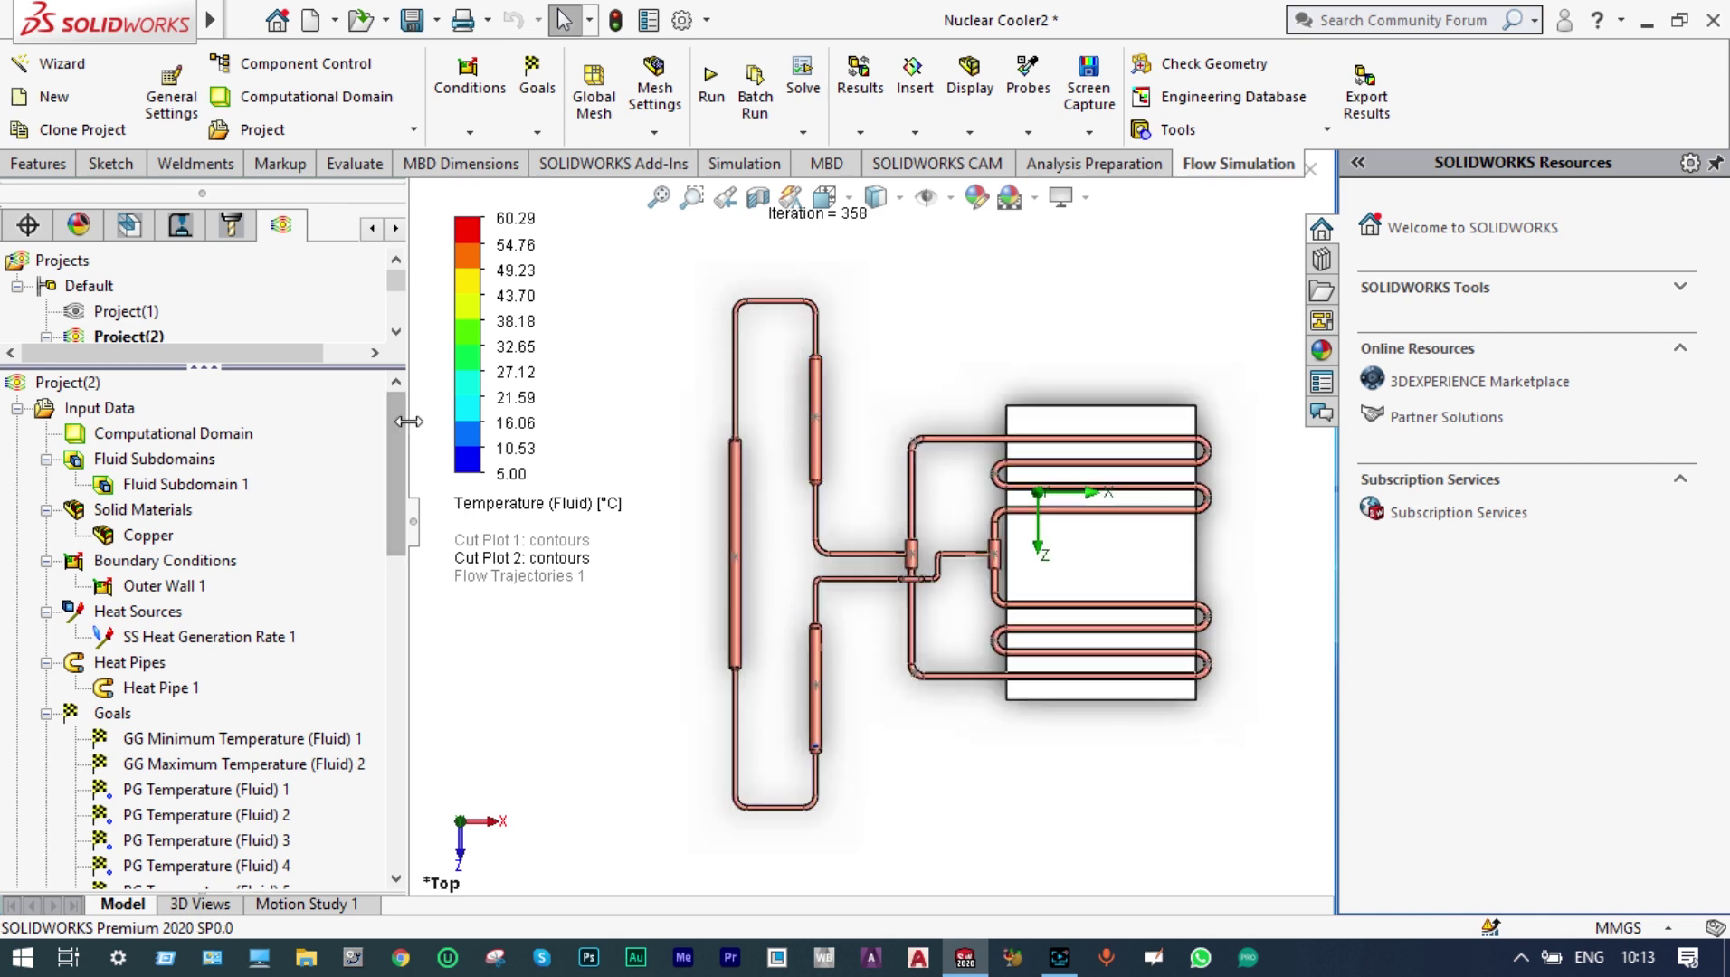
{"action": "left_click", "coordinate": [372, 228]}
{"action": "left_click", "coordinate": [372, 228]}
{"action": "left_click", "coordinate": [28, 225]}
{"action": "left_click", "coordinate": [127, 429]}
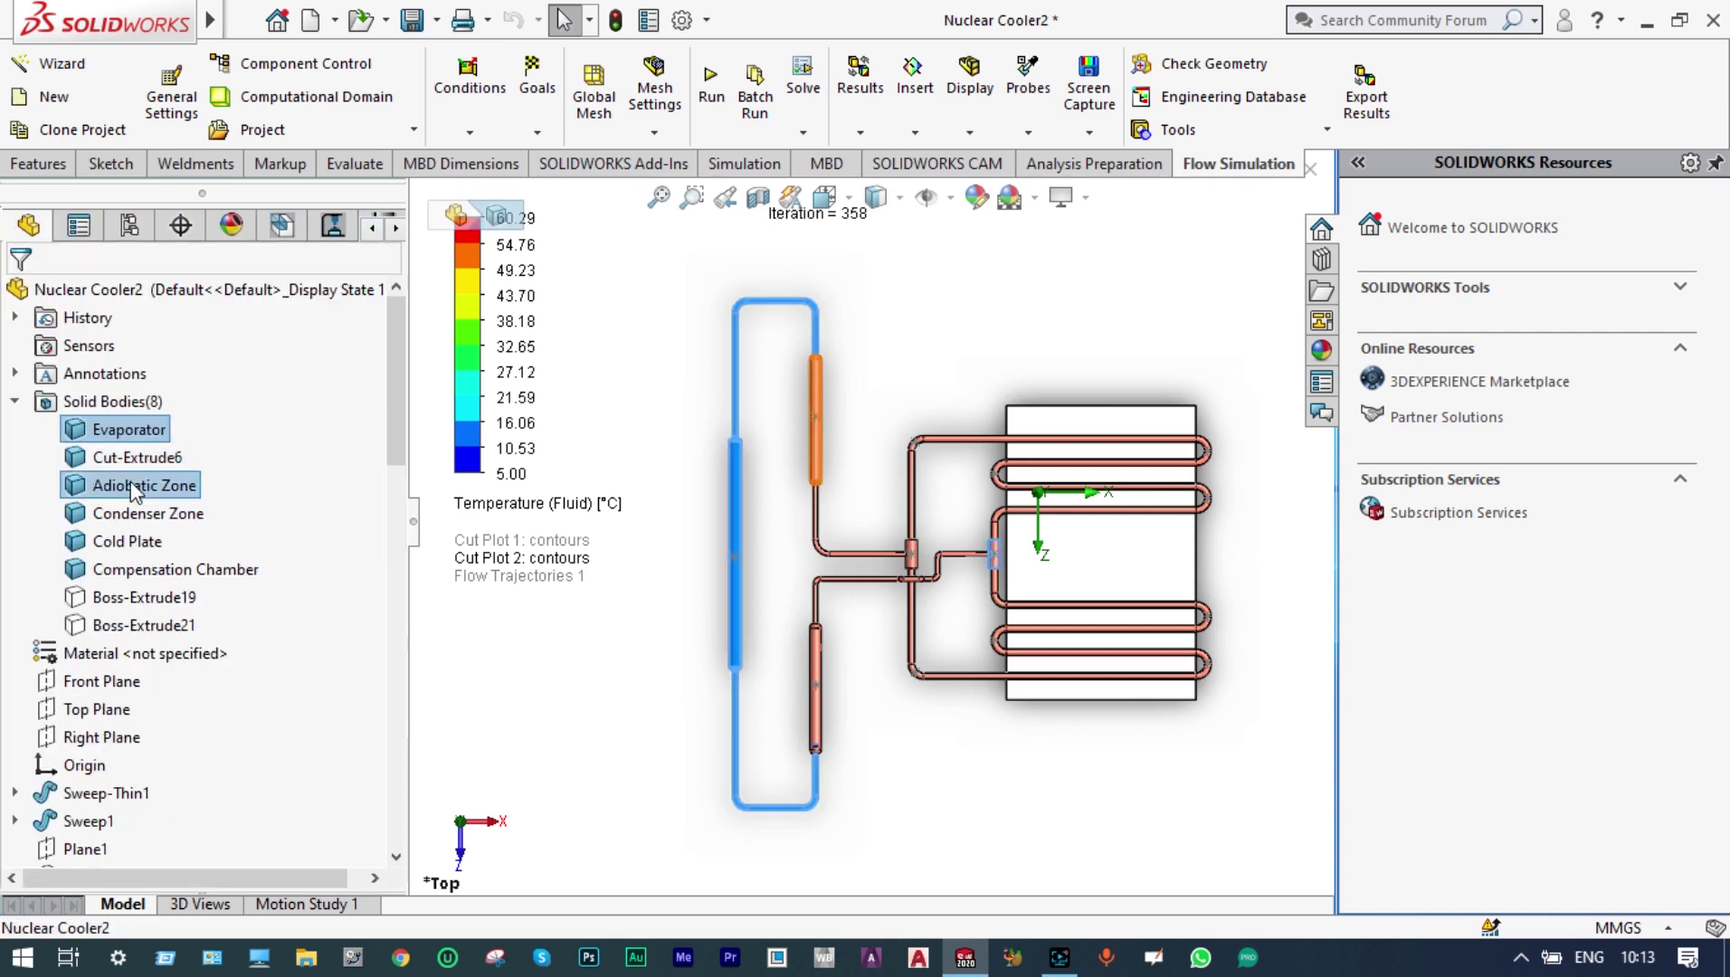
{"action": "left_click", "coordinate": [136, 457], "text": "ctrl"}
{"action": "left_click", "coordinate": [136, 485], "text": "ctrl"}
{"action": "left_click", "coordinate": [136, 513], "text": "ctrl"}
{"action": "left_click", "coordinate": [127, 542], "text": "ctrl"}
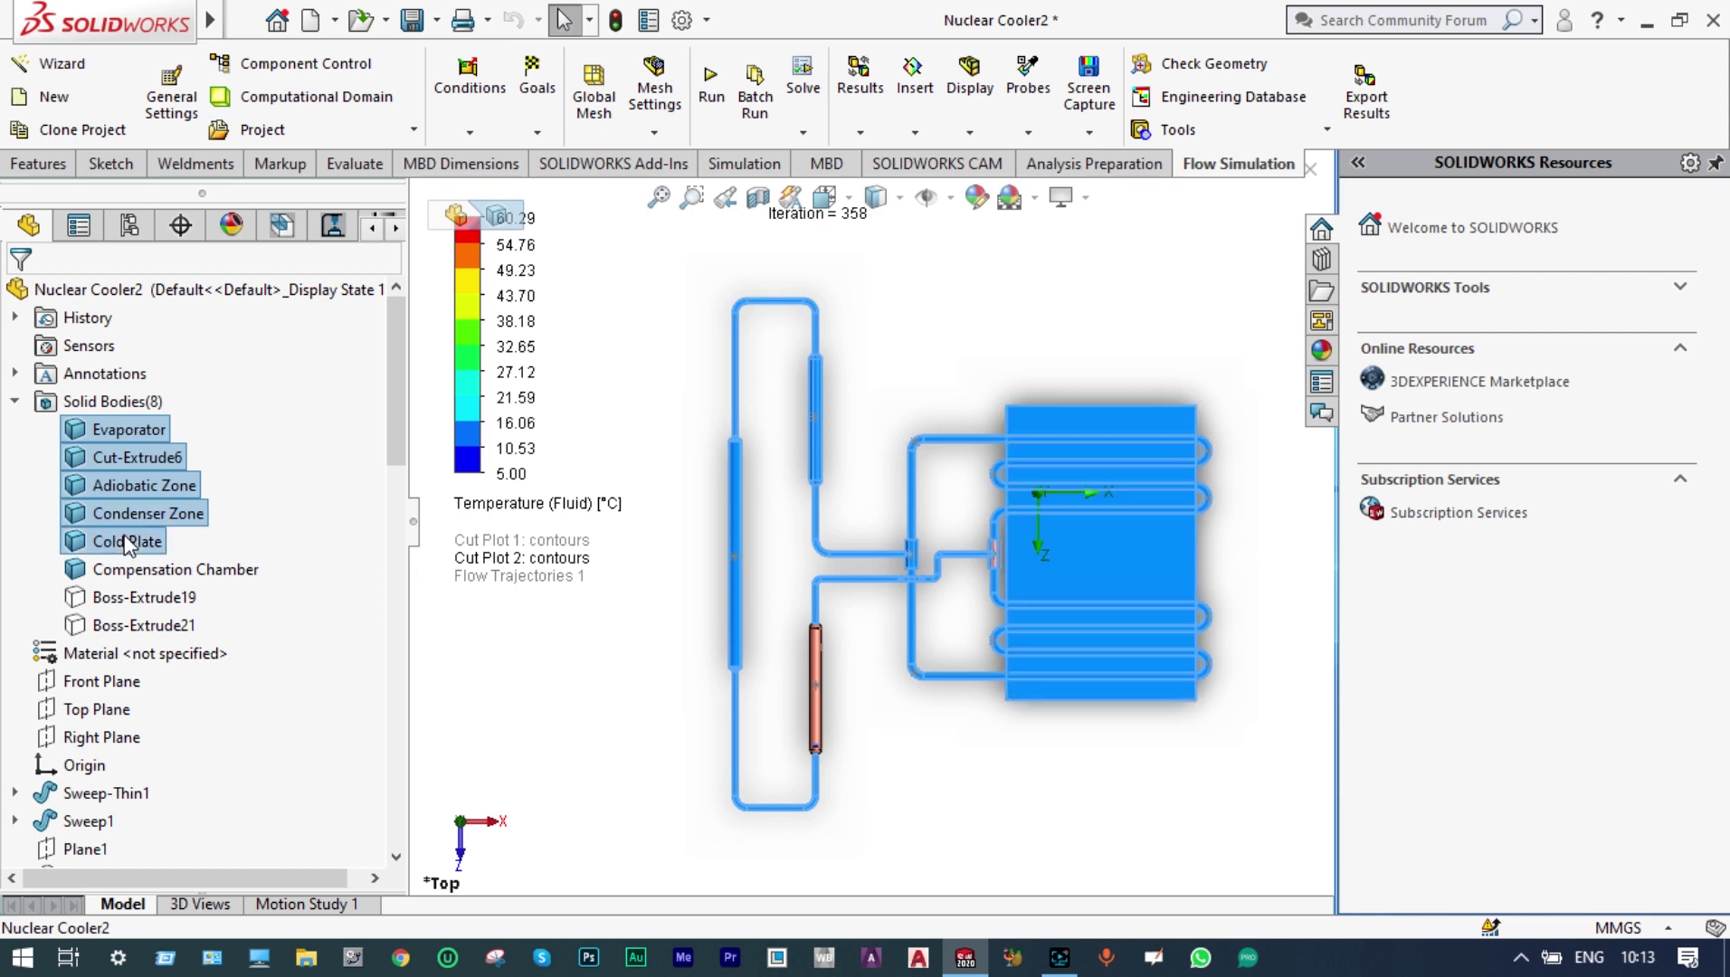
{"action": "left_click", "coordinate": [141, 569], "text": "ctrl"}
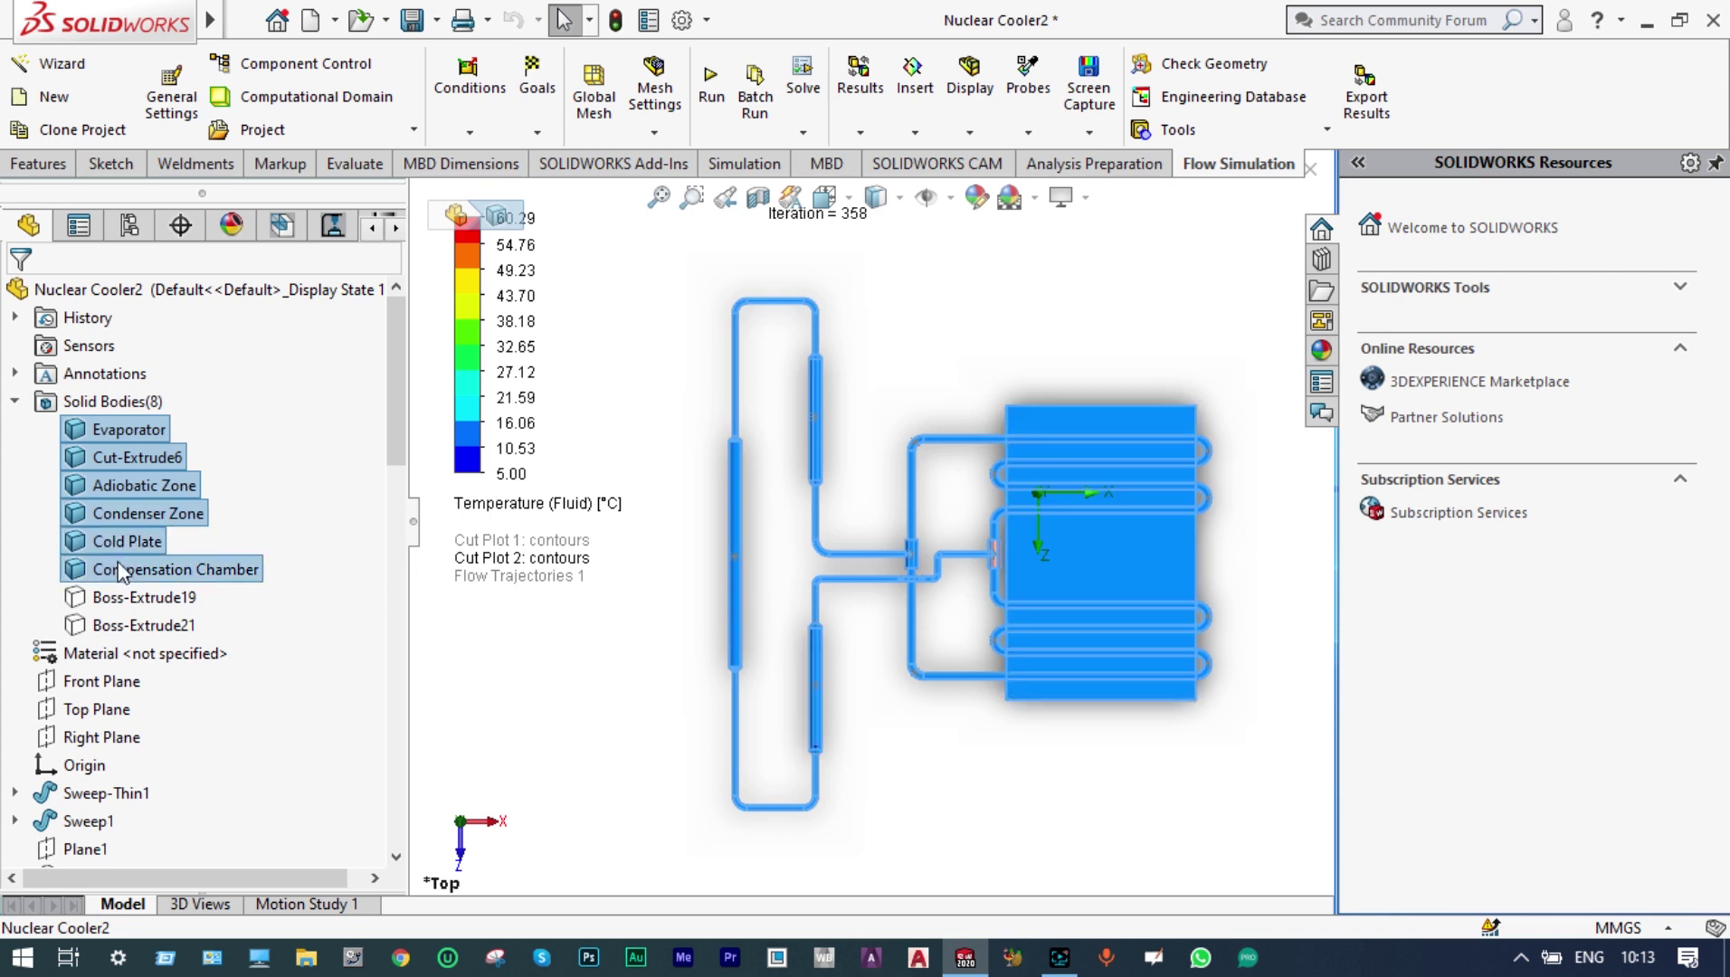
{"action": "right_click", "coordinate": [140, 427]}
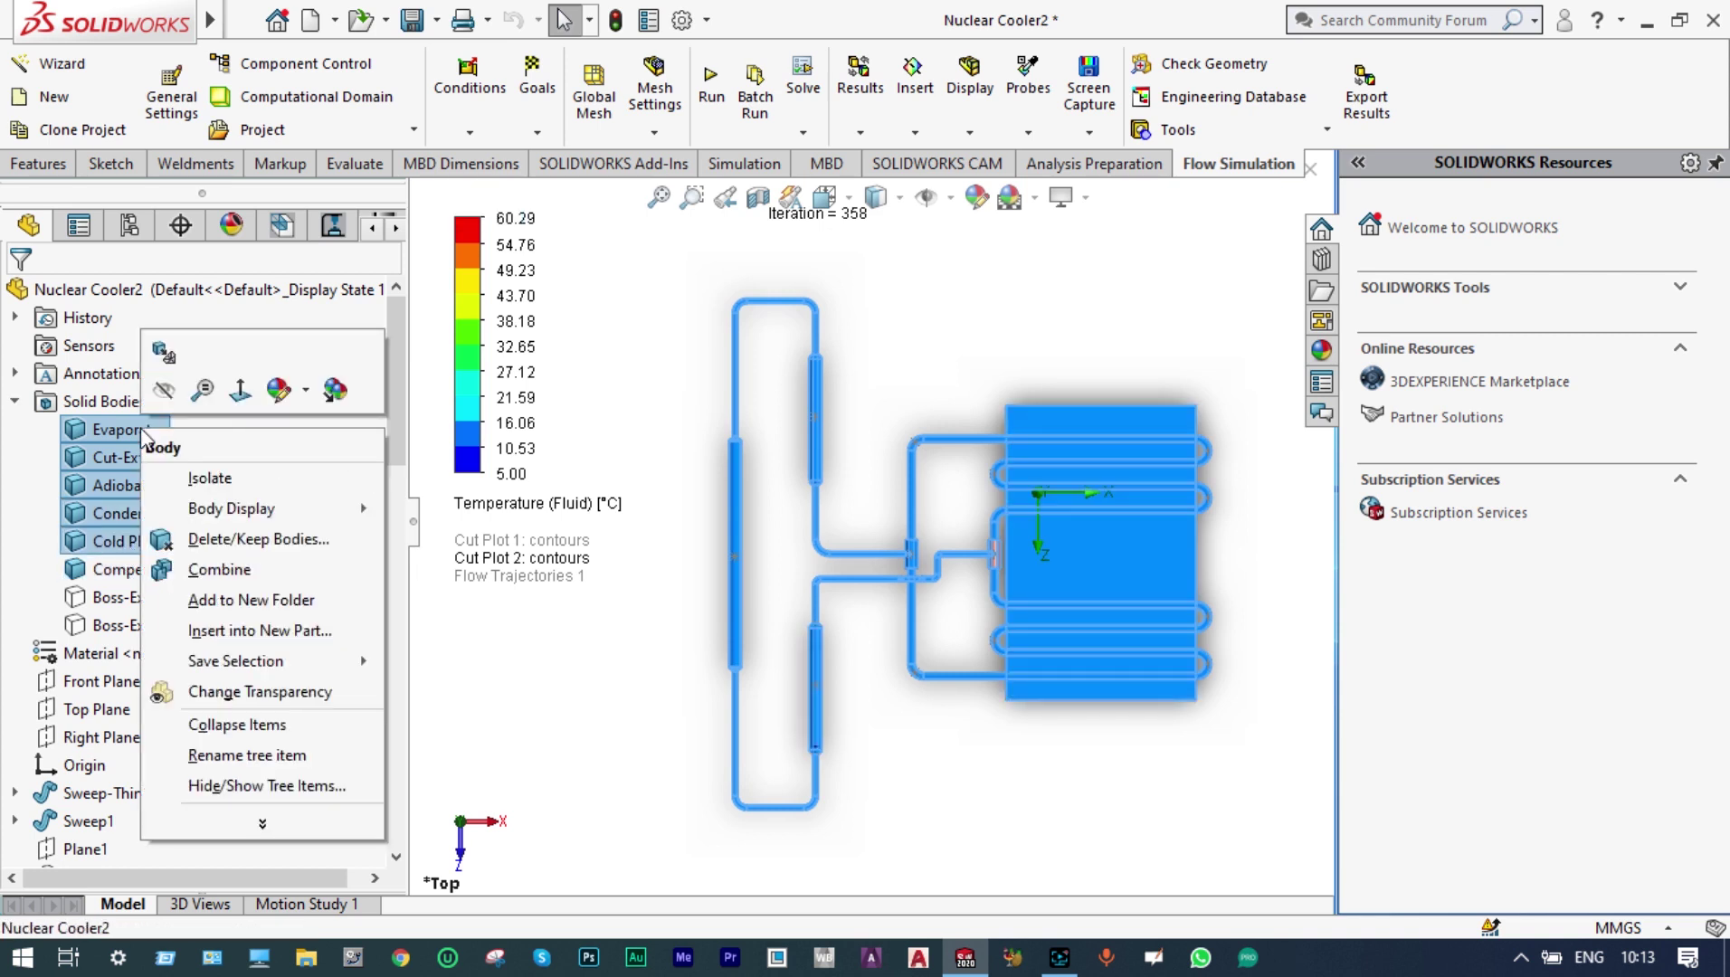
{"action": "left_click", "coordinate": [961, 404]}
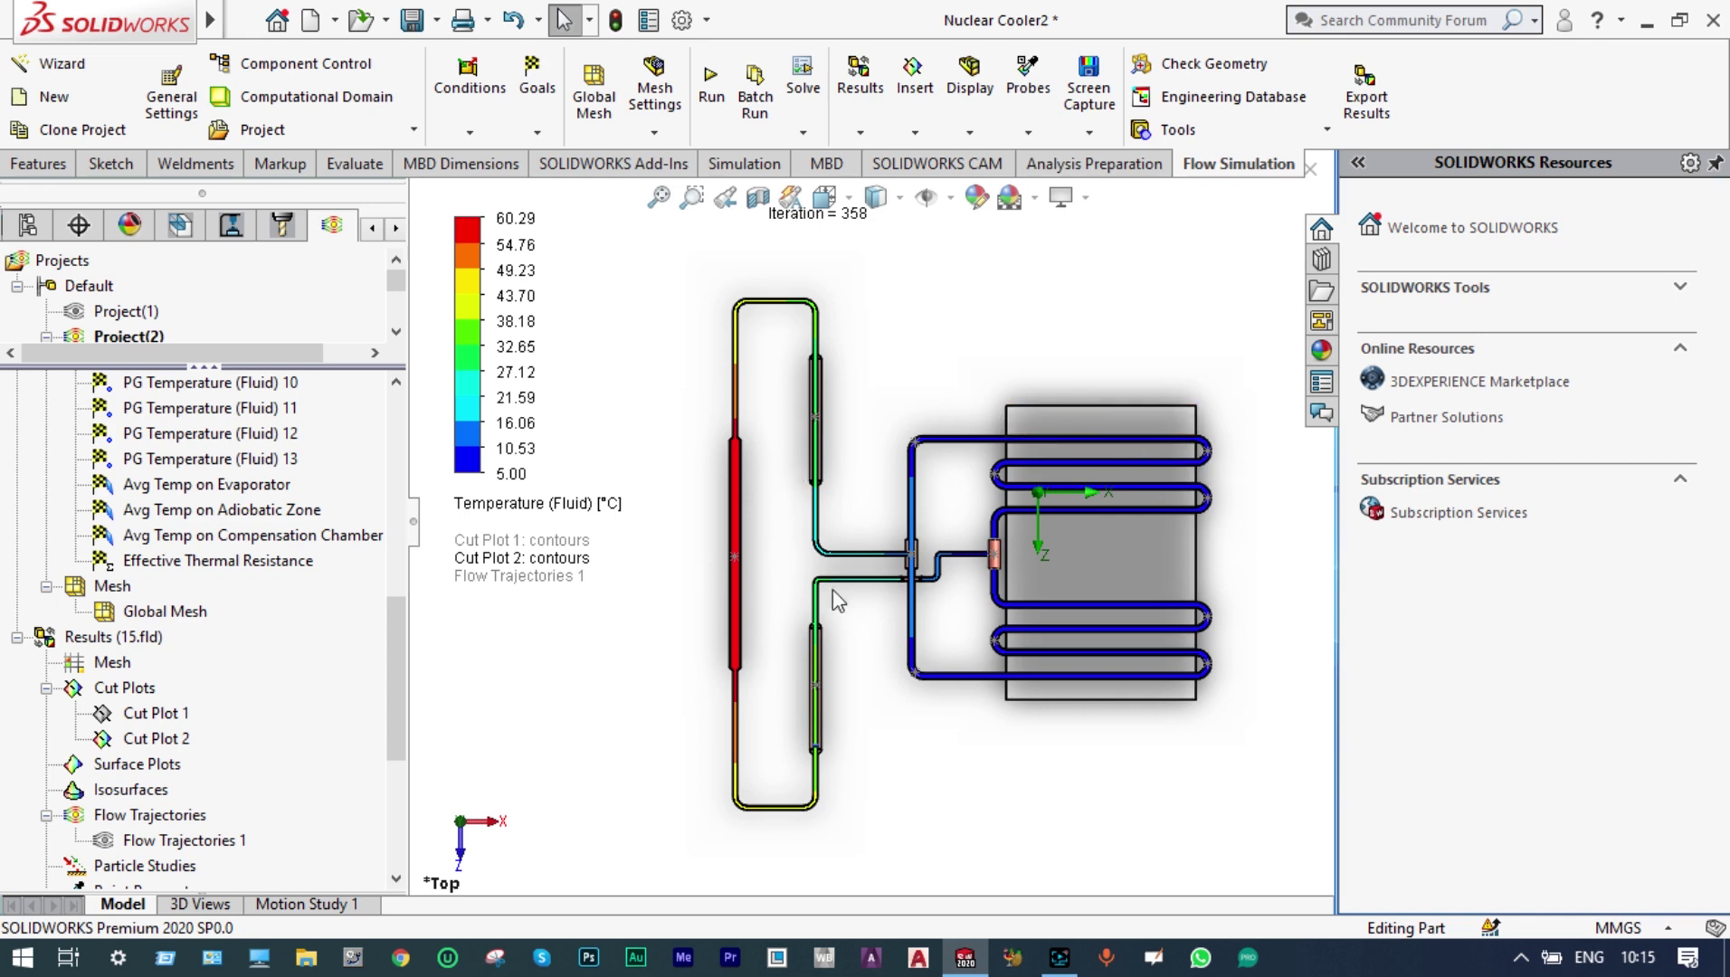
Step: Switch the displayed Top Plane cut plot contours to Pressure, and clear and hide that plot
{"action": "scroll", "coordinate": [980, 624], "scroll_direction": "down", "scroll_amount": 2}
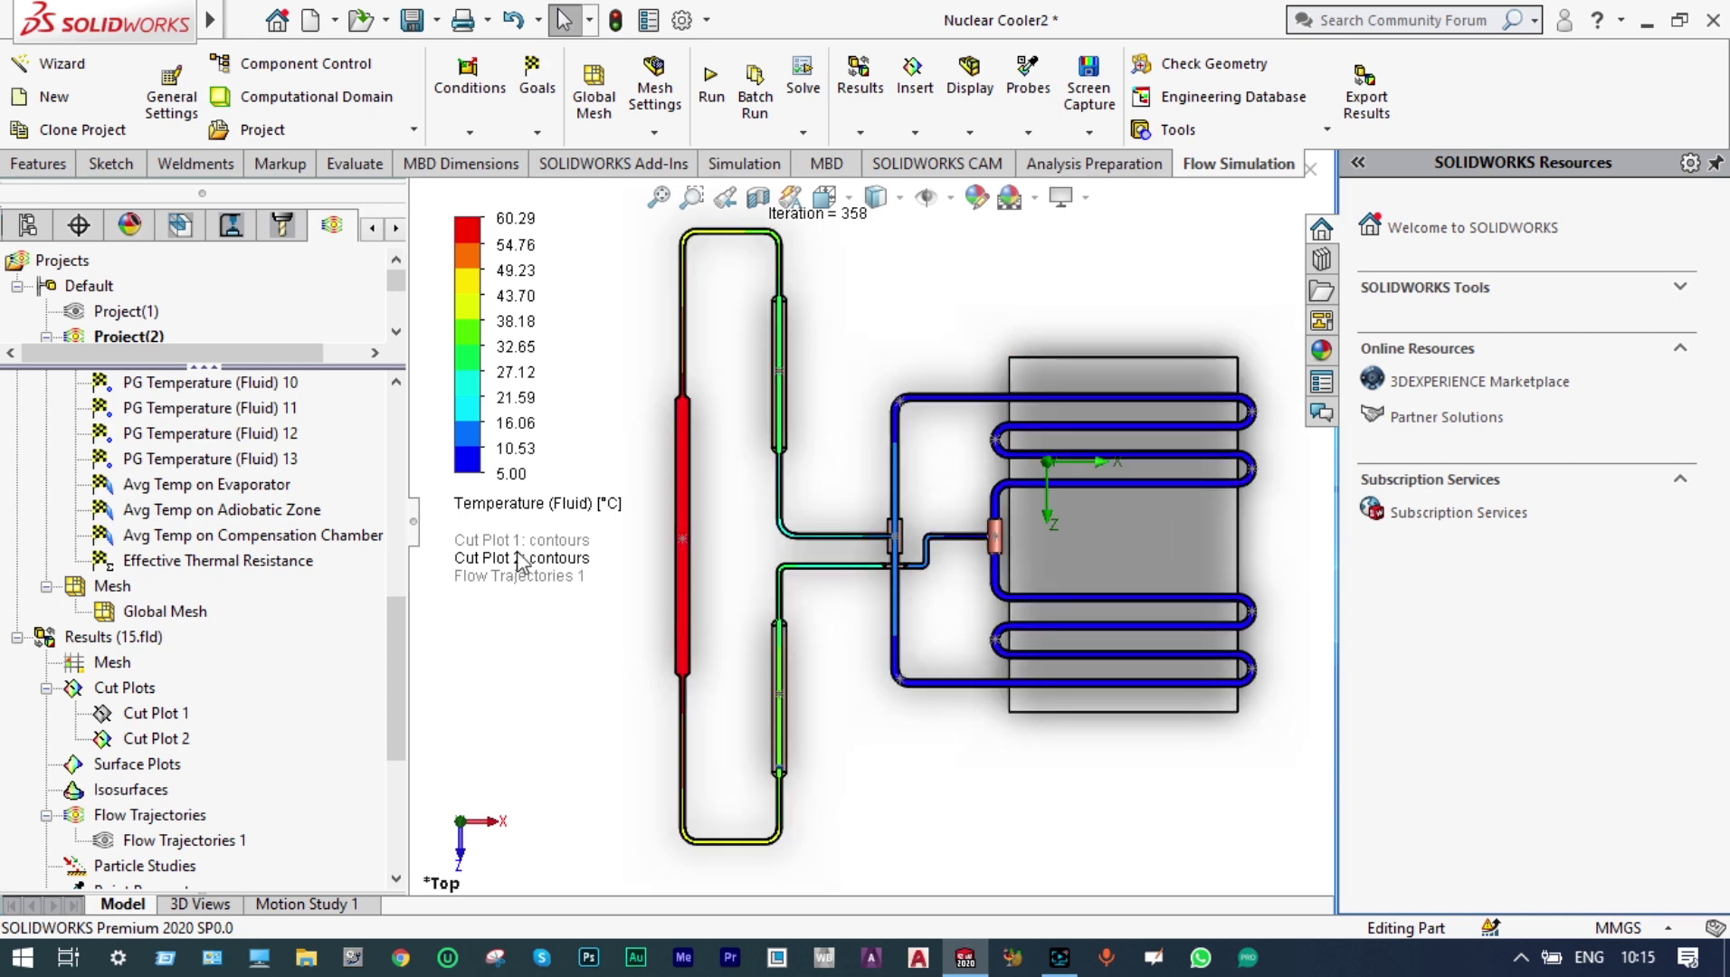
{"action": "left_click", "coordinate": [539, 506]}
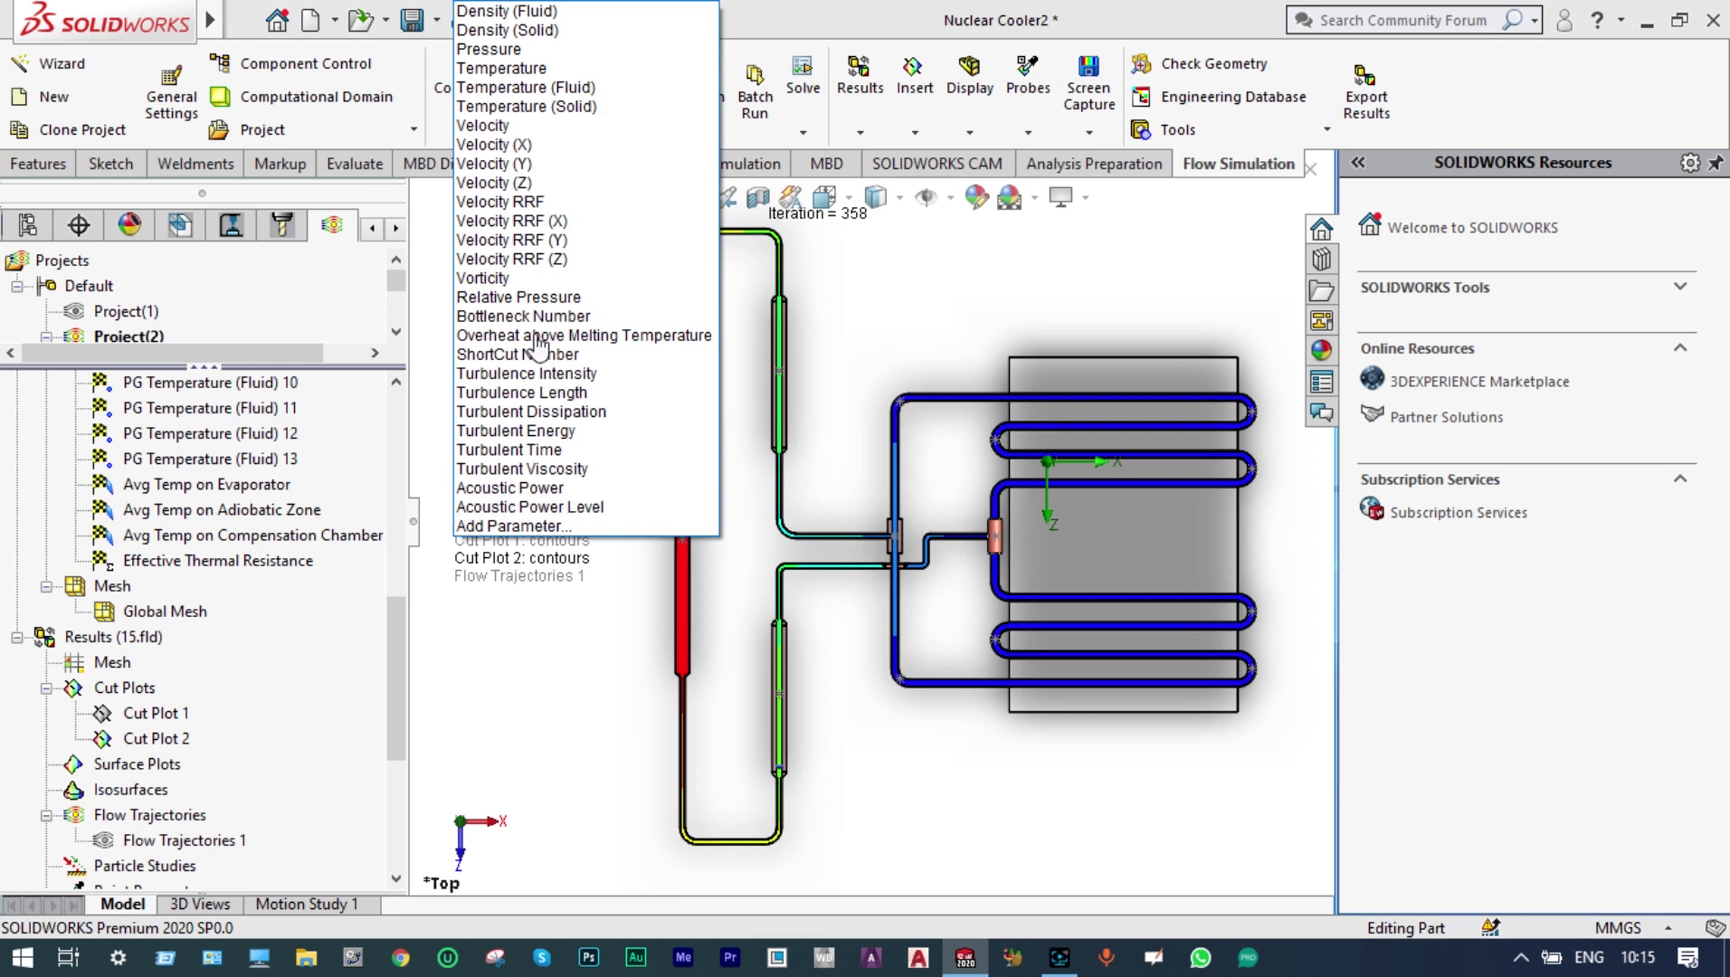
{"action": "left_click", "coordinate": [493, 49]}
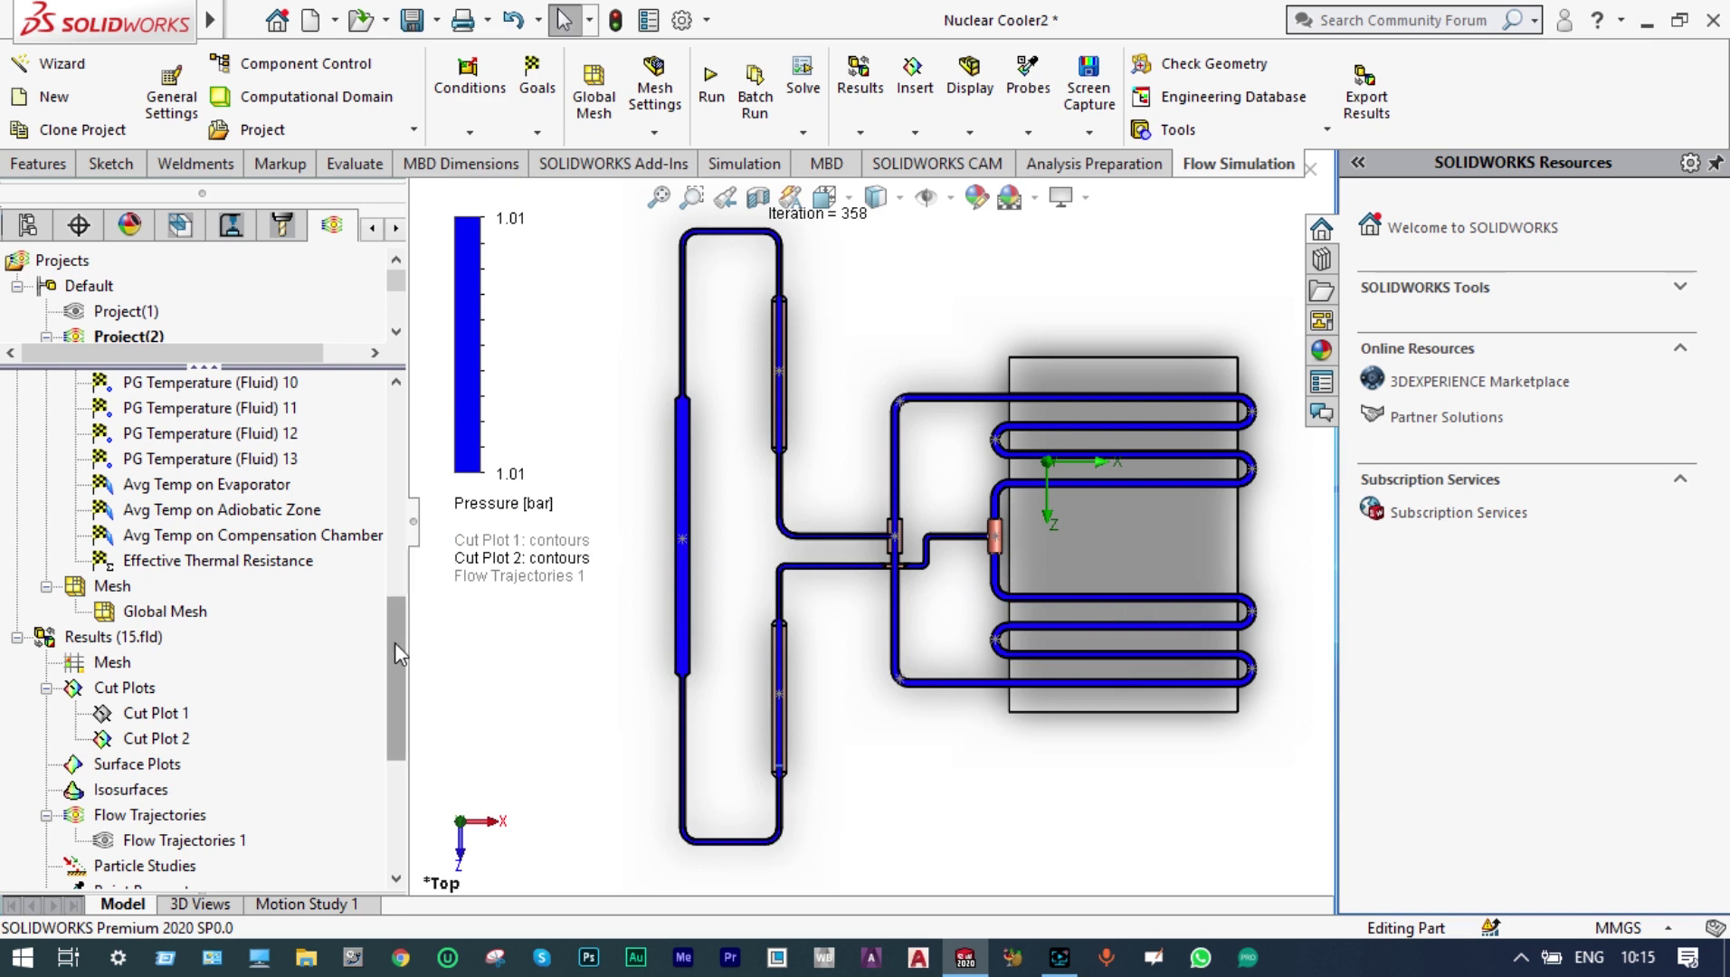
{"action": "right_click", "coordinate": [175, 737]}
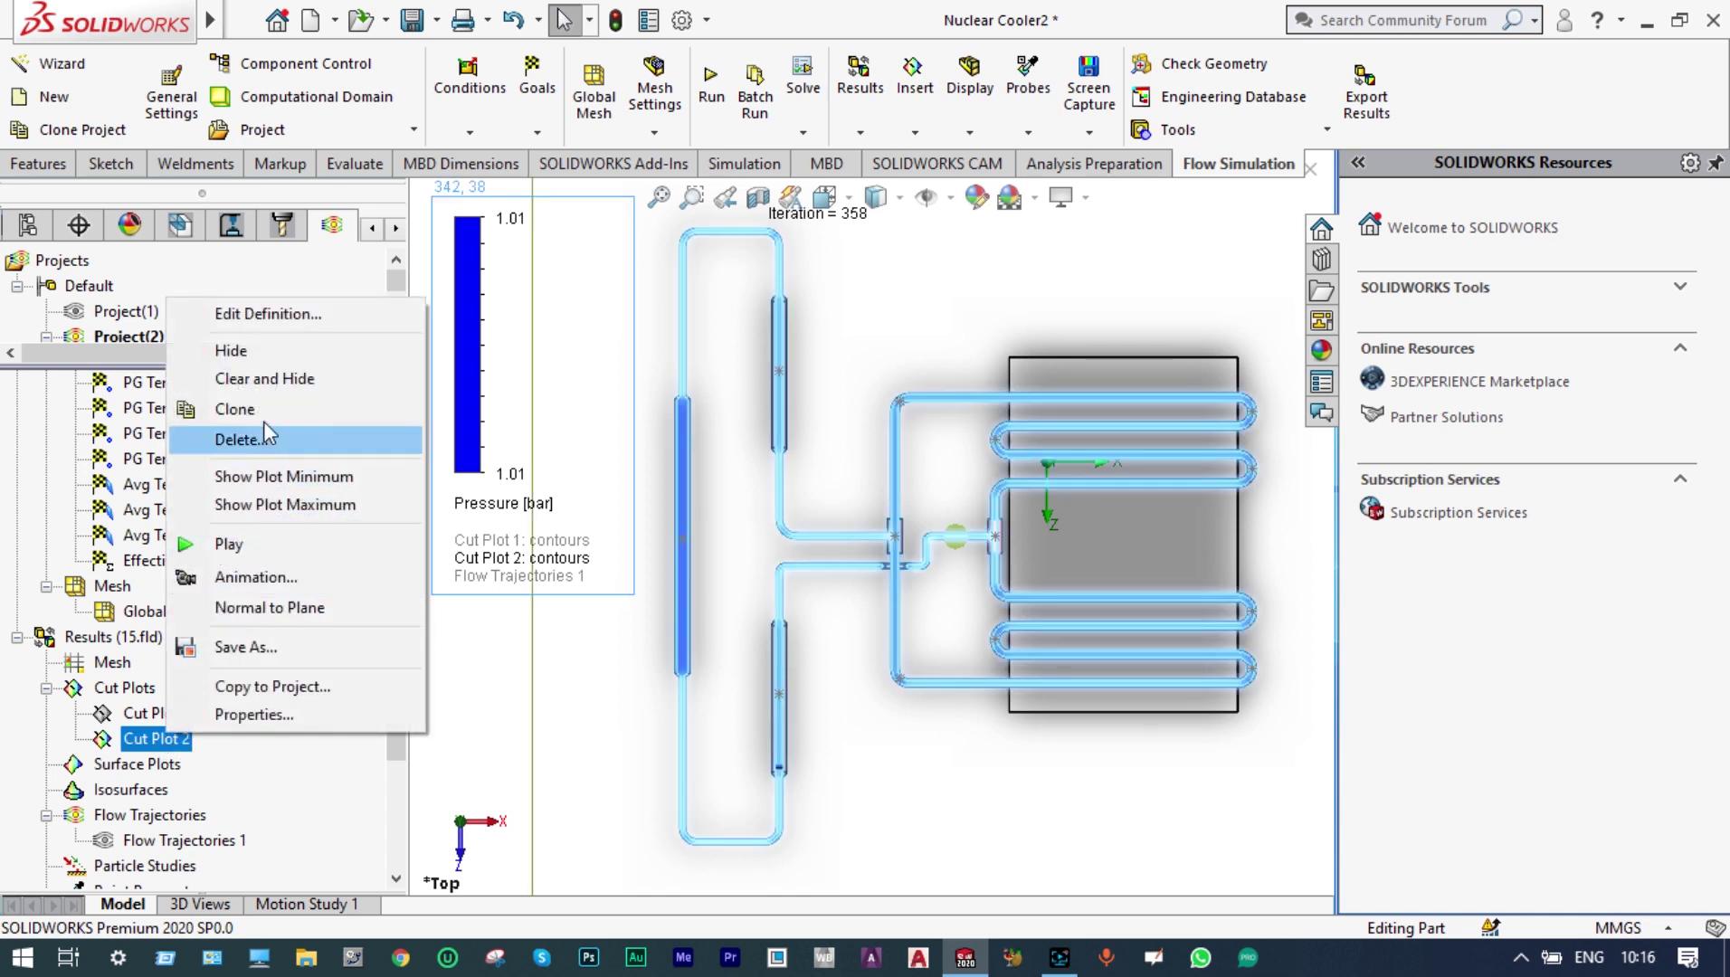
{"action": "left_click", "coordinate": [263, 378]}
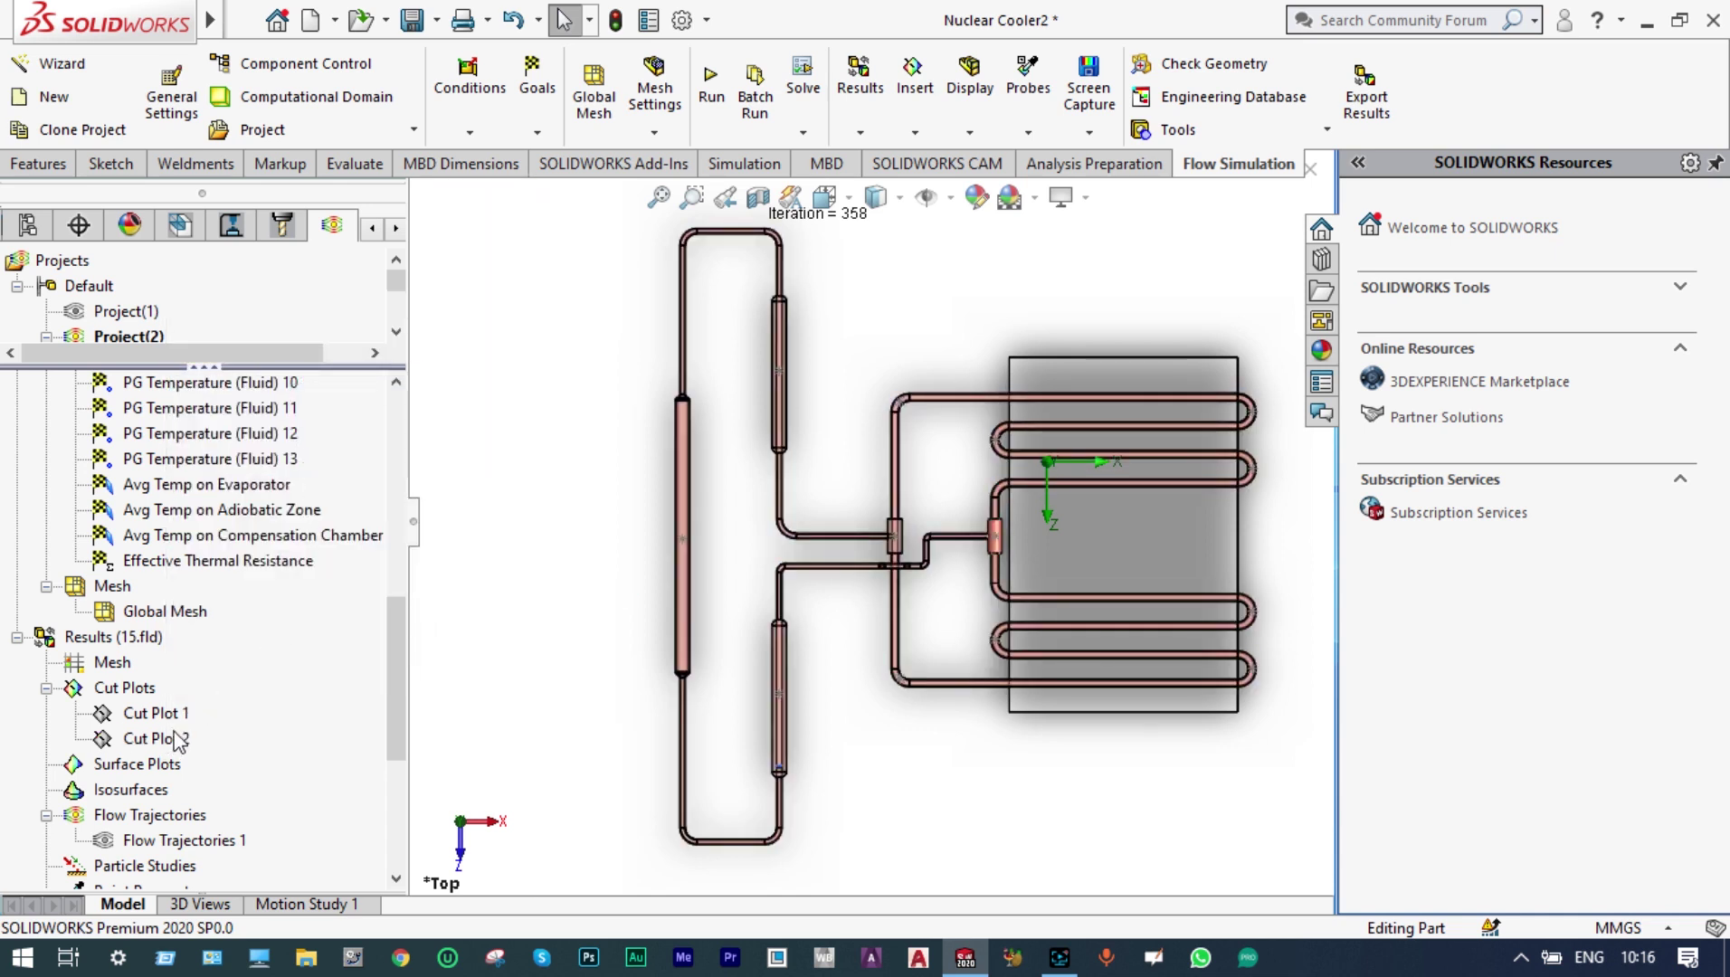
Step: Insert a surface plot with contours of Temperature (Solid) using all faces
{"action": "right_click", "coordinate": [168, 770]}
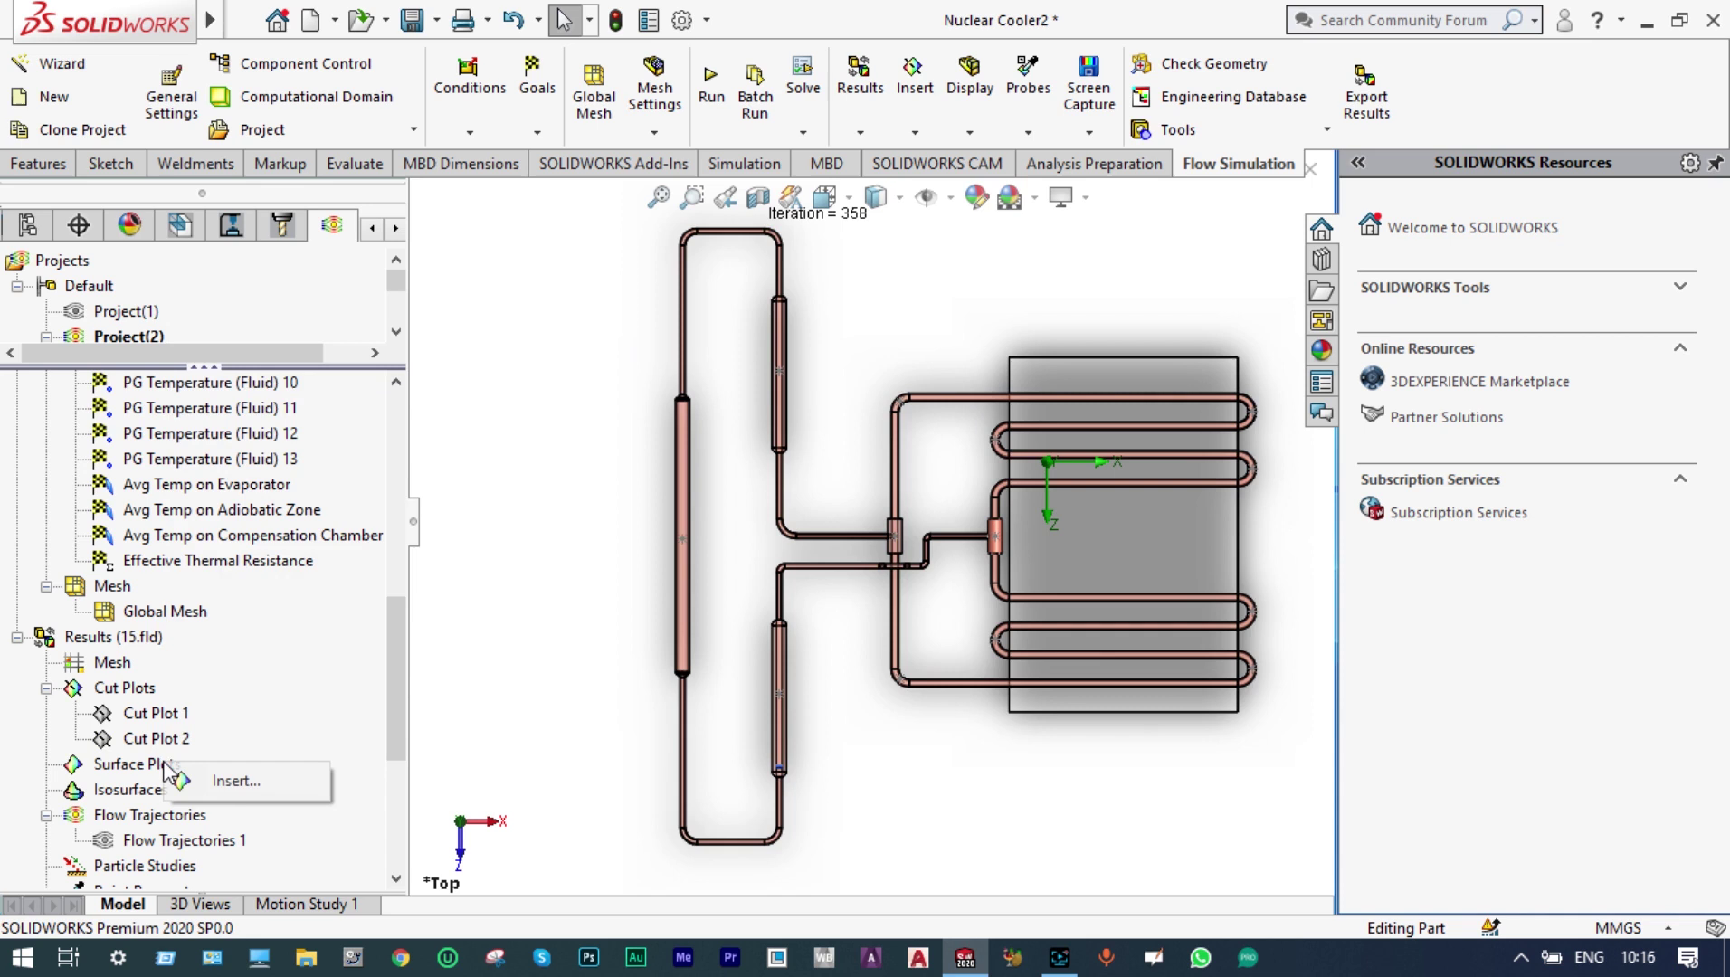
{"action": "left_click", "coordinate": [223, 784]}
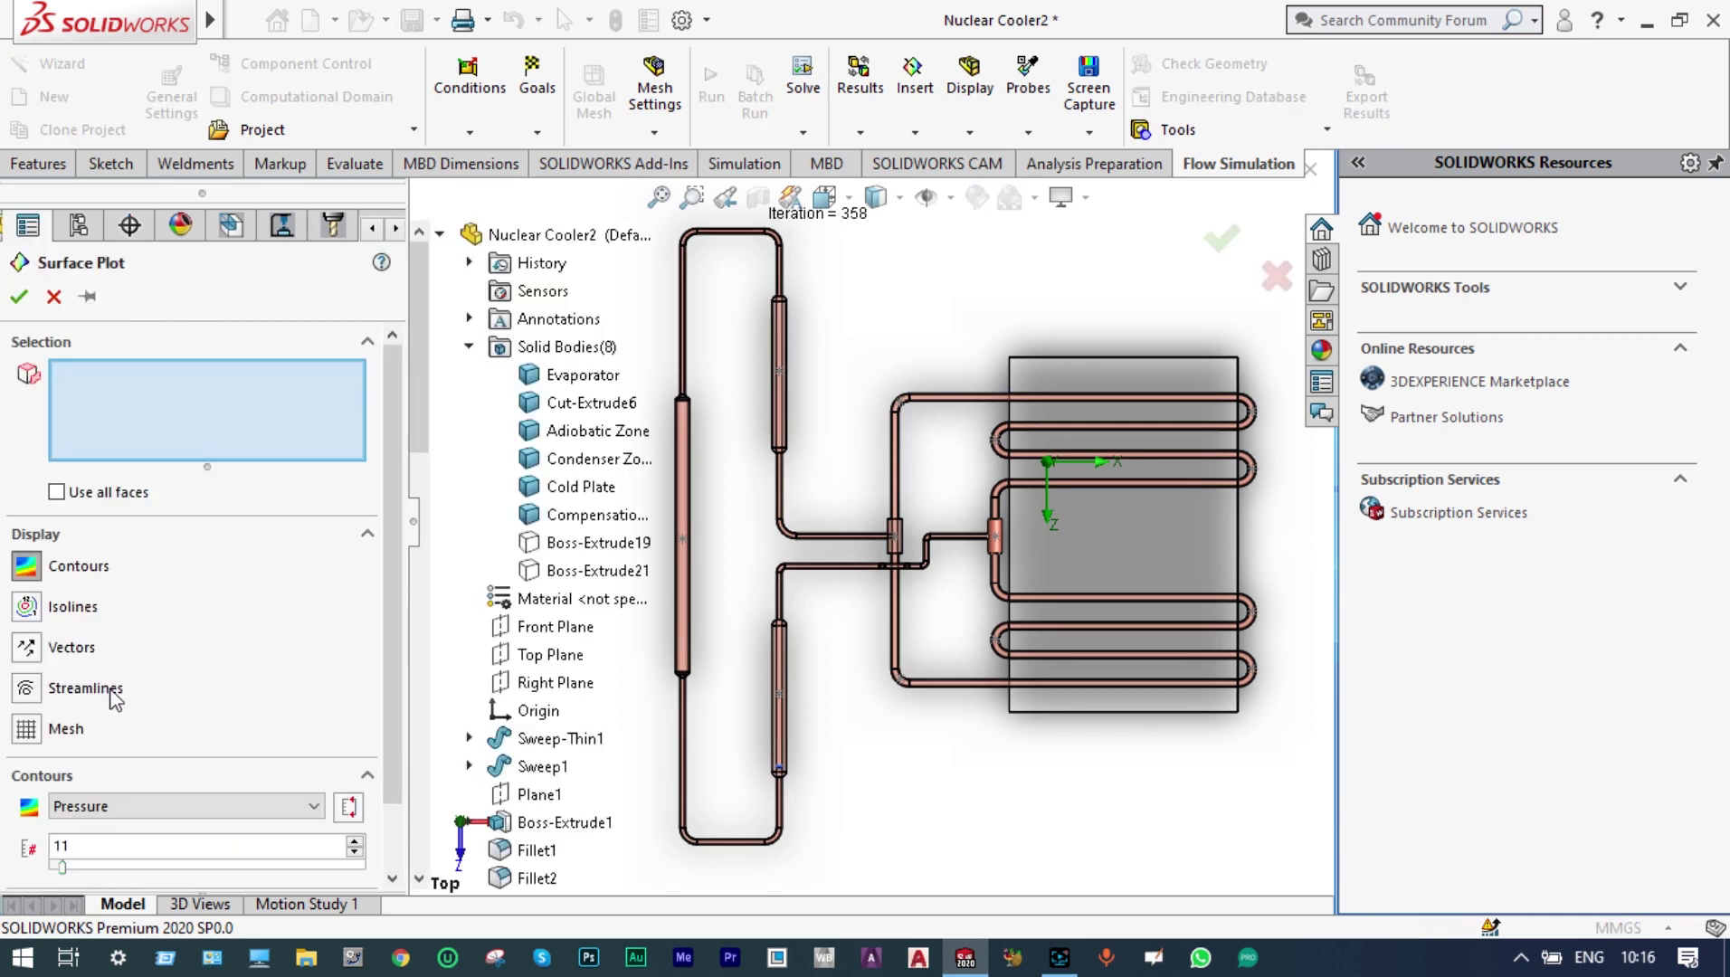
{"action": "left_click", "coordinate": [315, 808]}
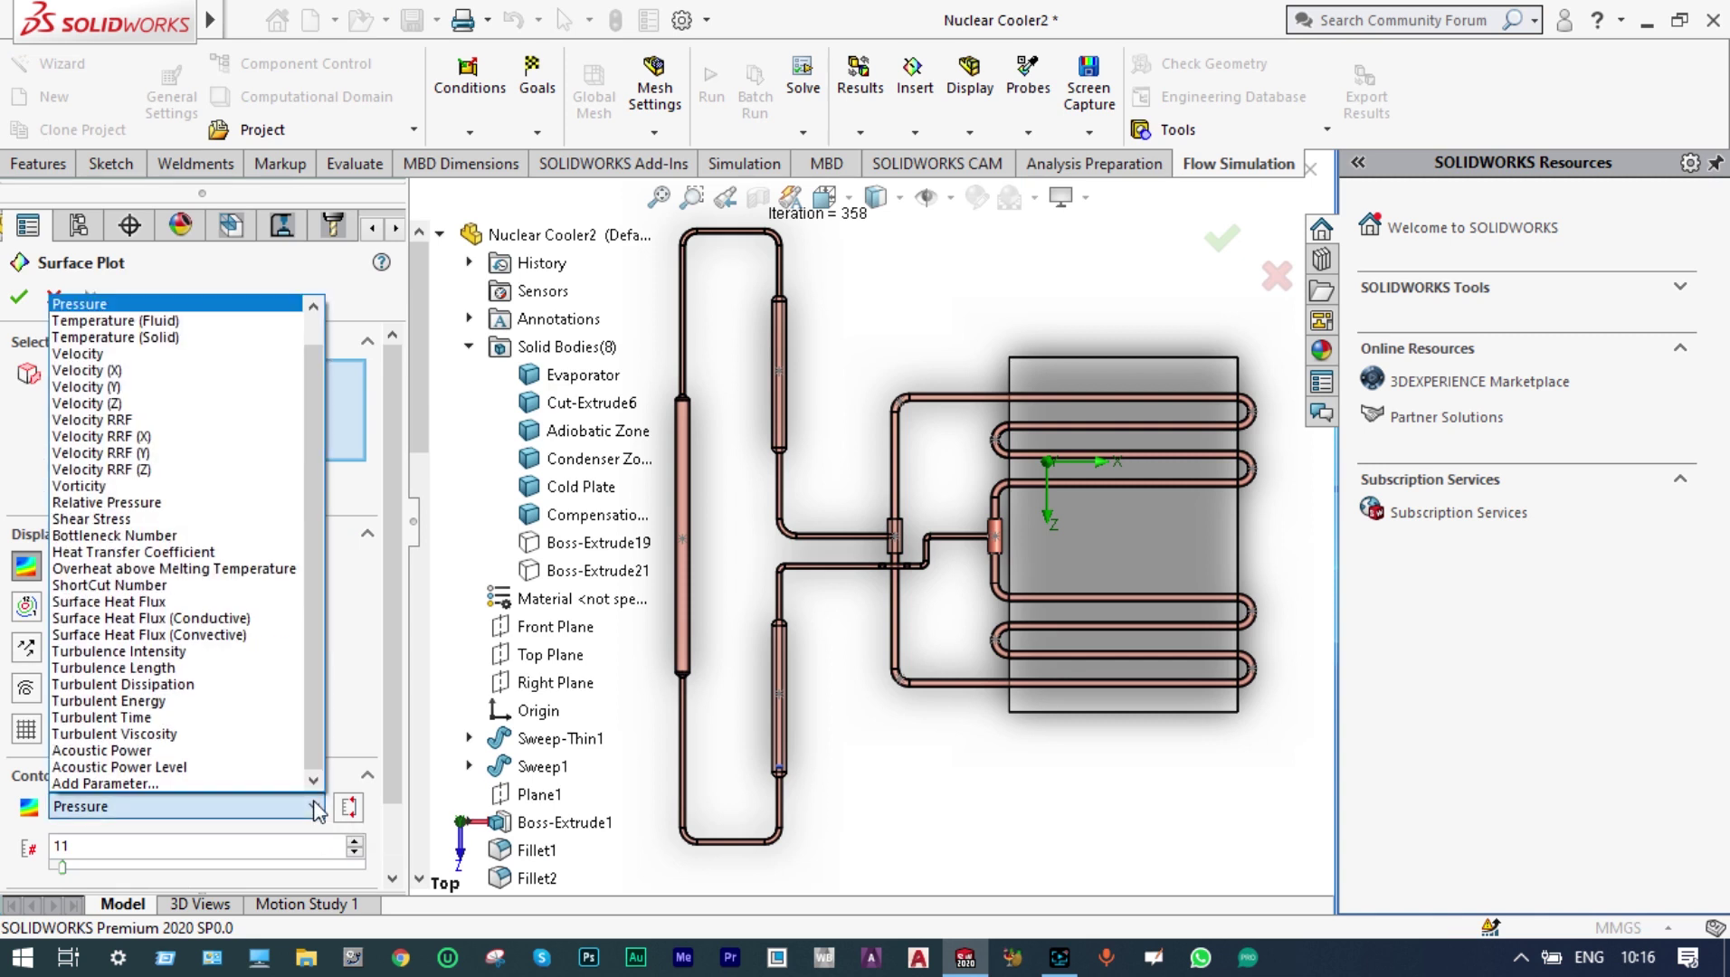
{"action": "left_click", "coordinate": [196, 340]}
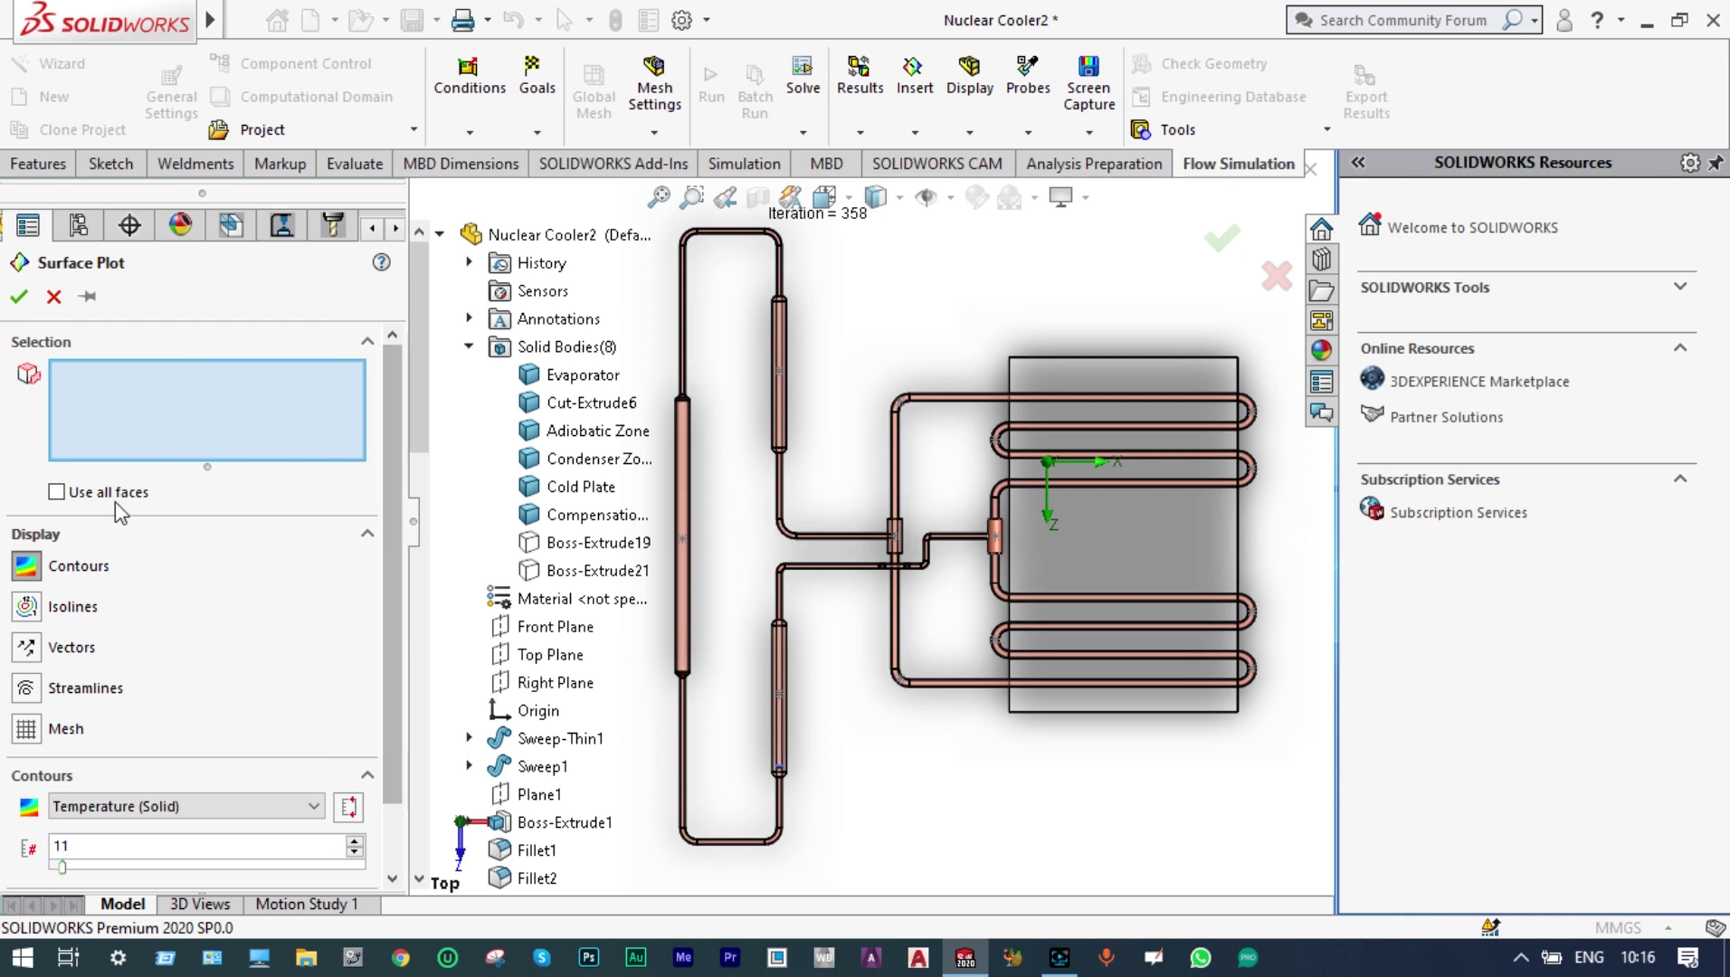
{"action": "left_click", "coordinate": [56, 493]}
{"action": "key", "text": "Return"}
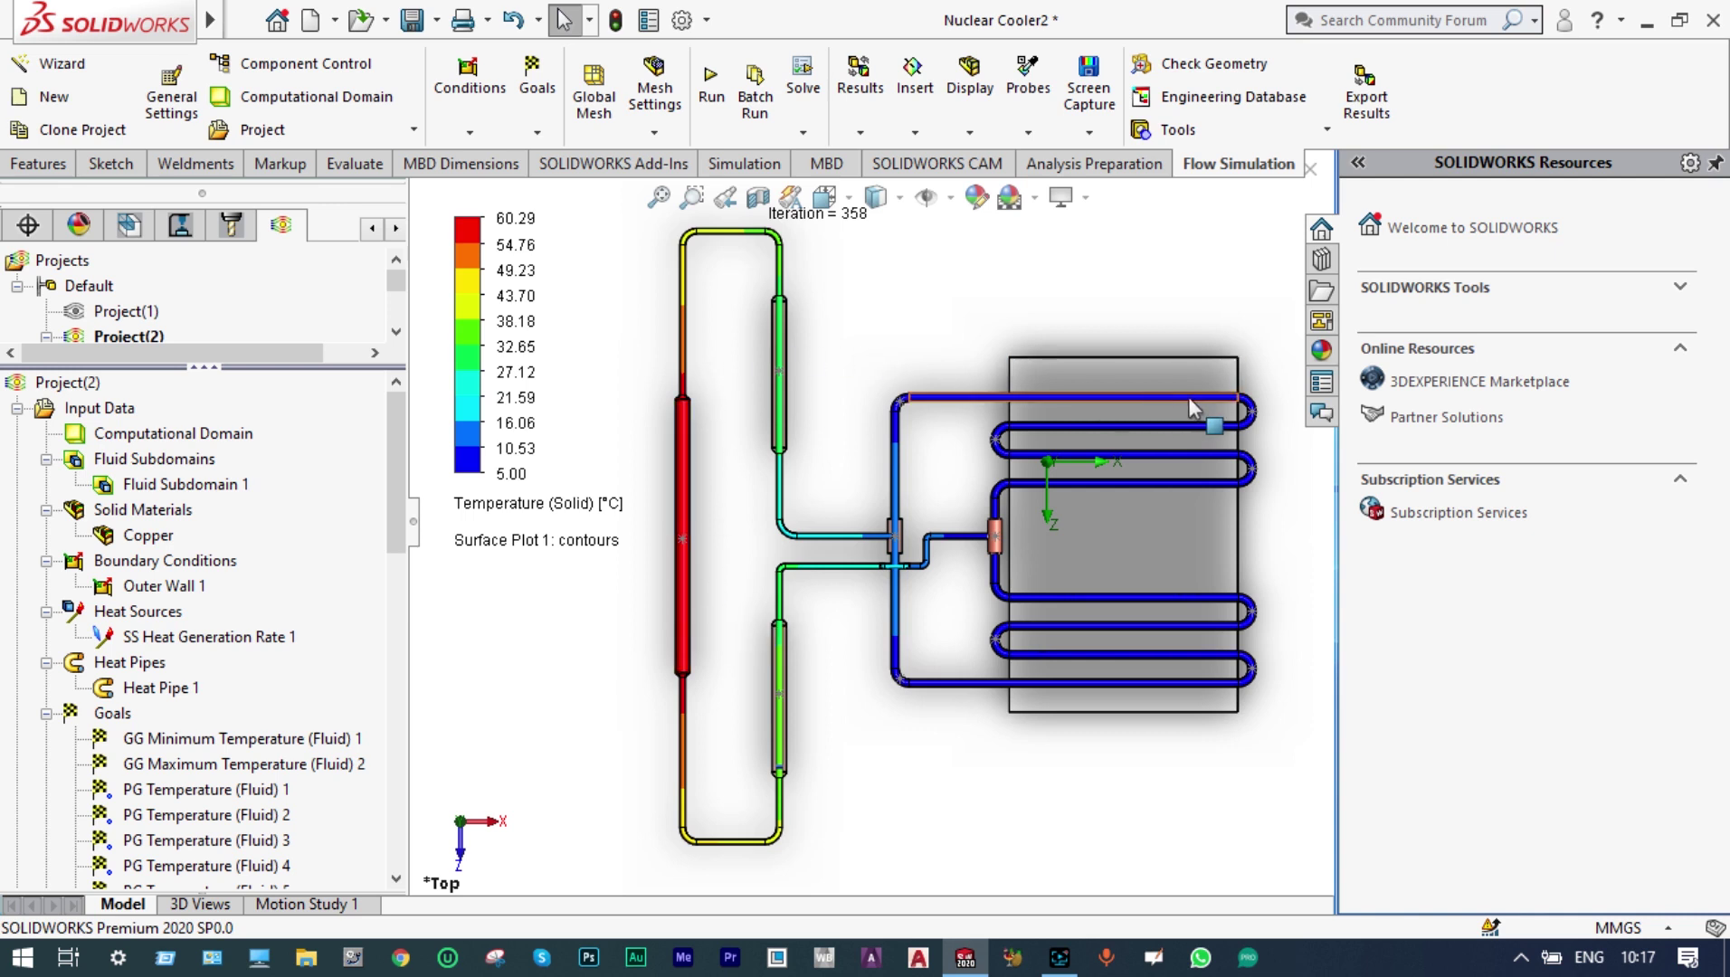
Step: Clear and hide the solid temperature surface plot
{"action": "scroll", "coordinate": [386, 487], "scroll_direction": "down", "scroll_amount": 1}
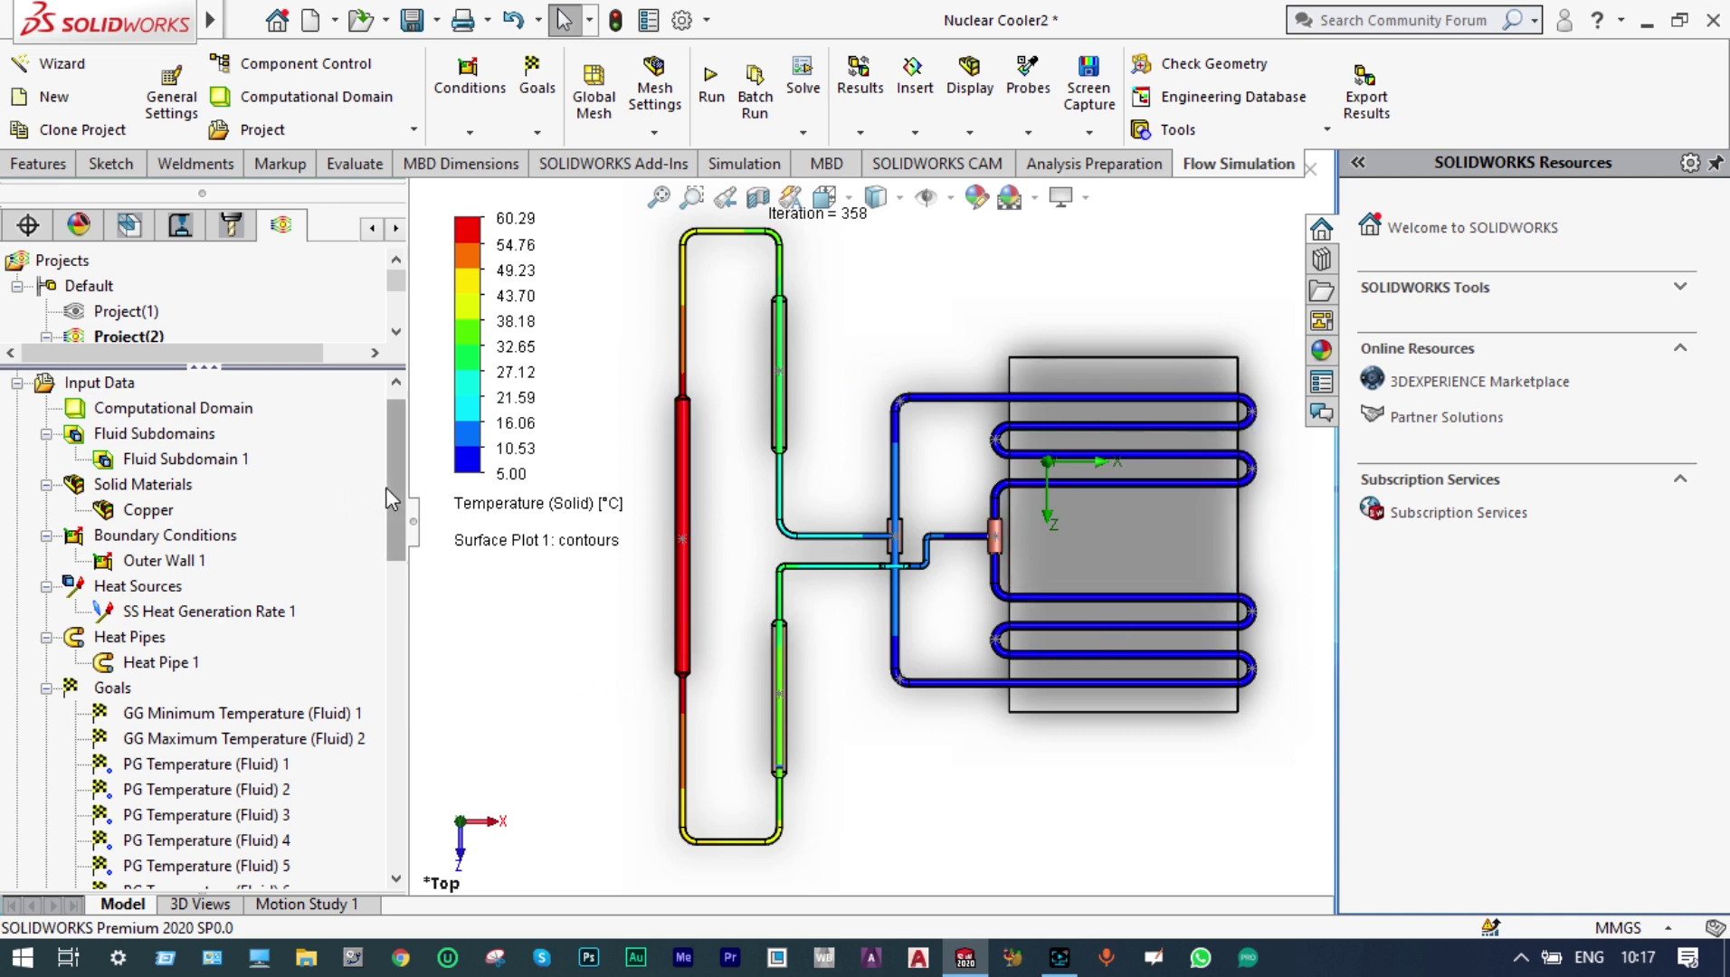
{"action": "left_click_drag", "start_coordinate": [398, 464], "coordinate": [405, 734]}
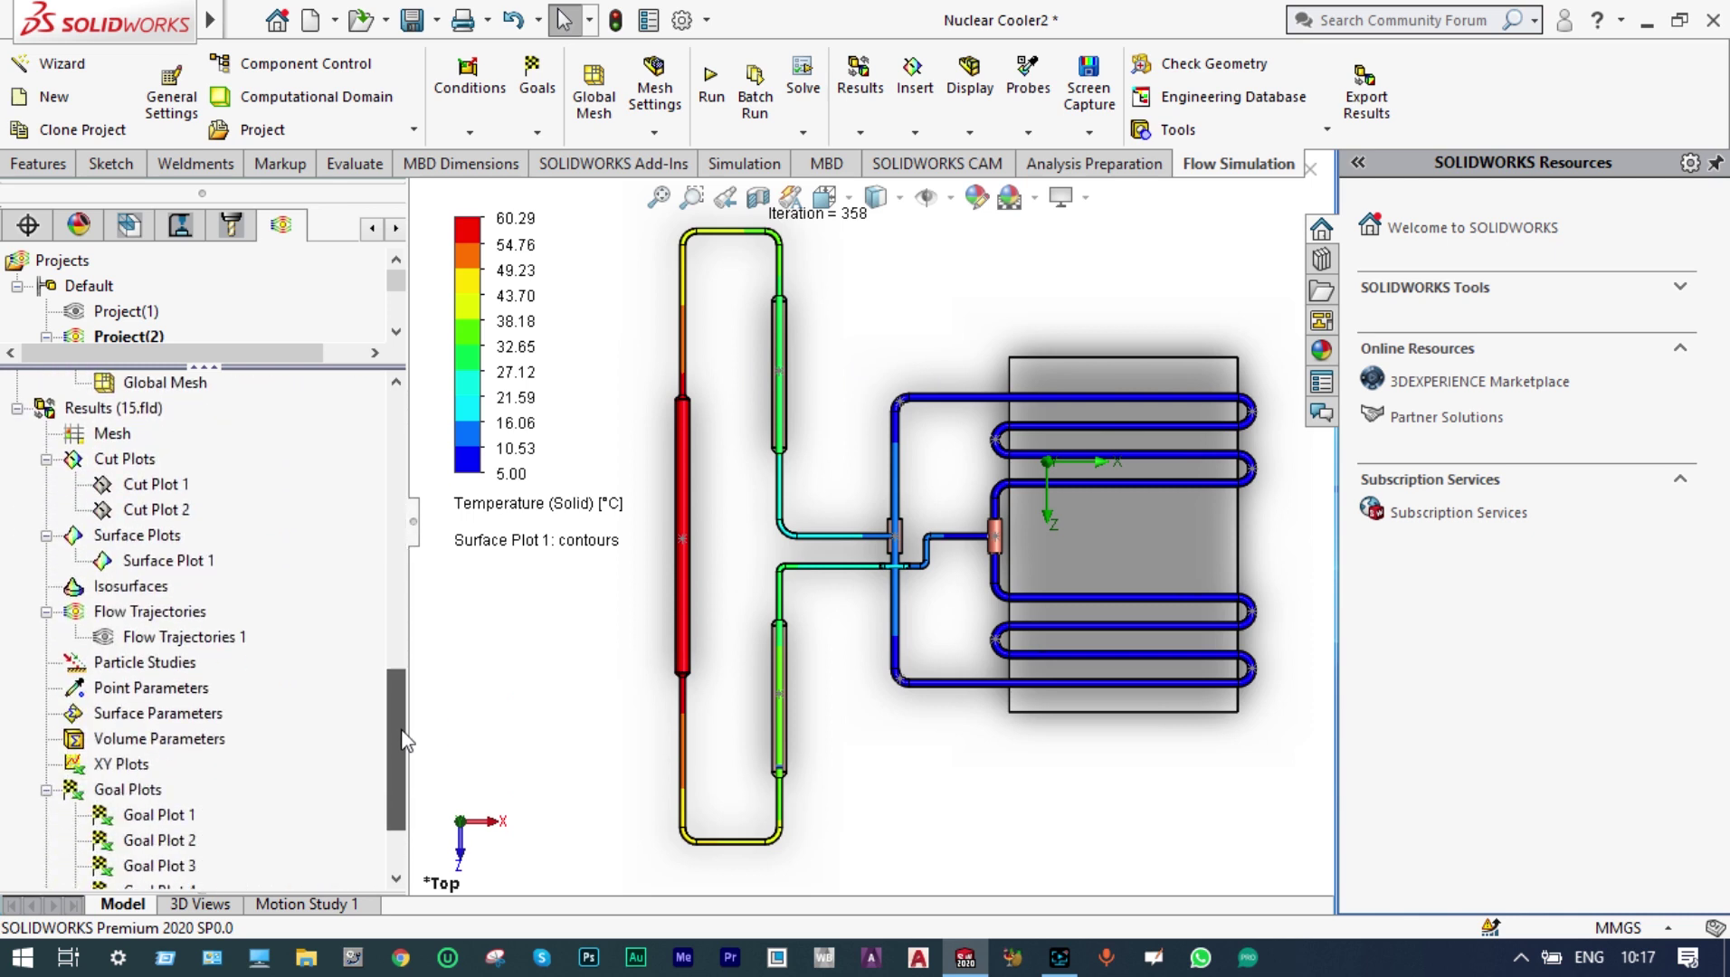
{"action": "left_click", "coordinate": [184, 563]}
{"action": "right_click", "coordinate": [184, 563]}
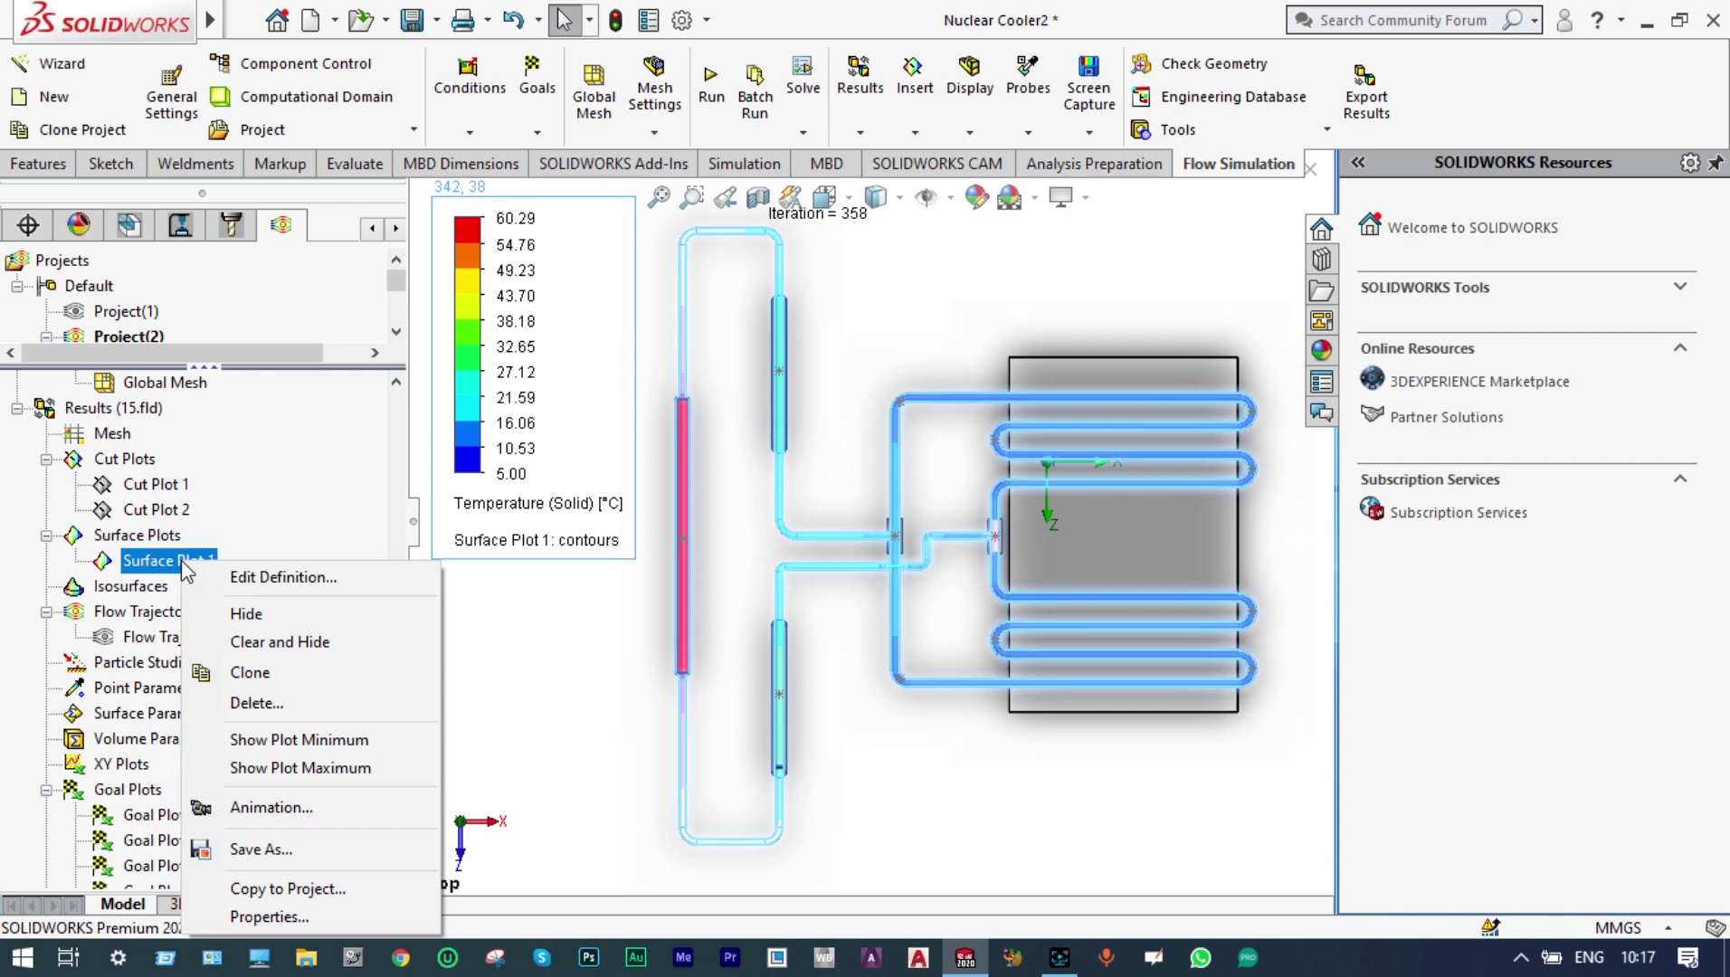
{"action": "left_click", "coordinate": [267, 644]}
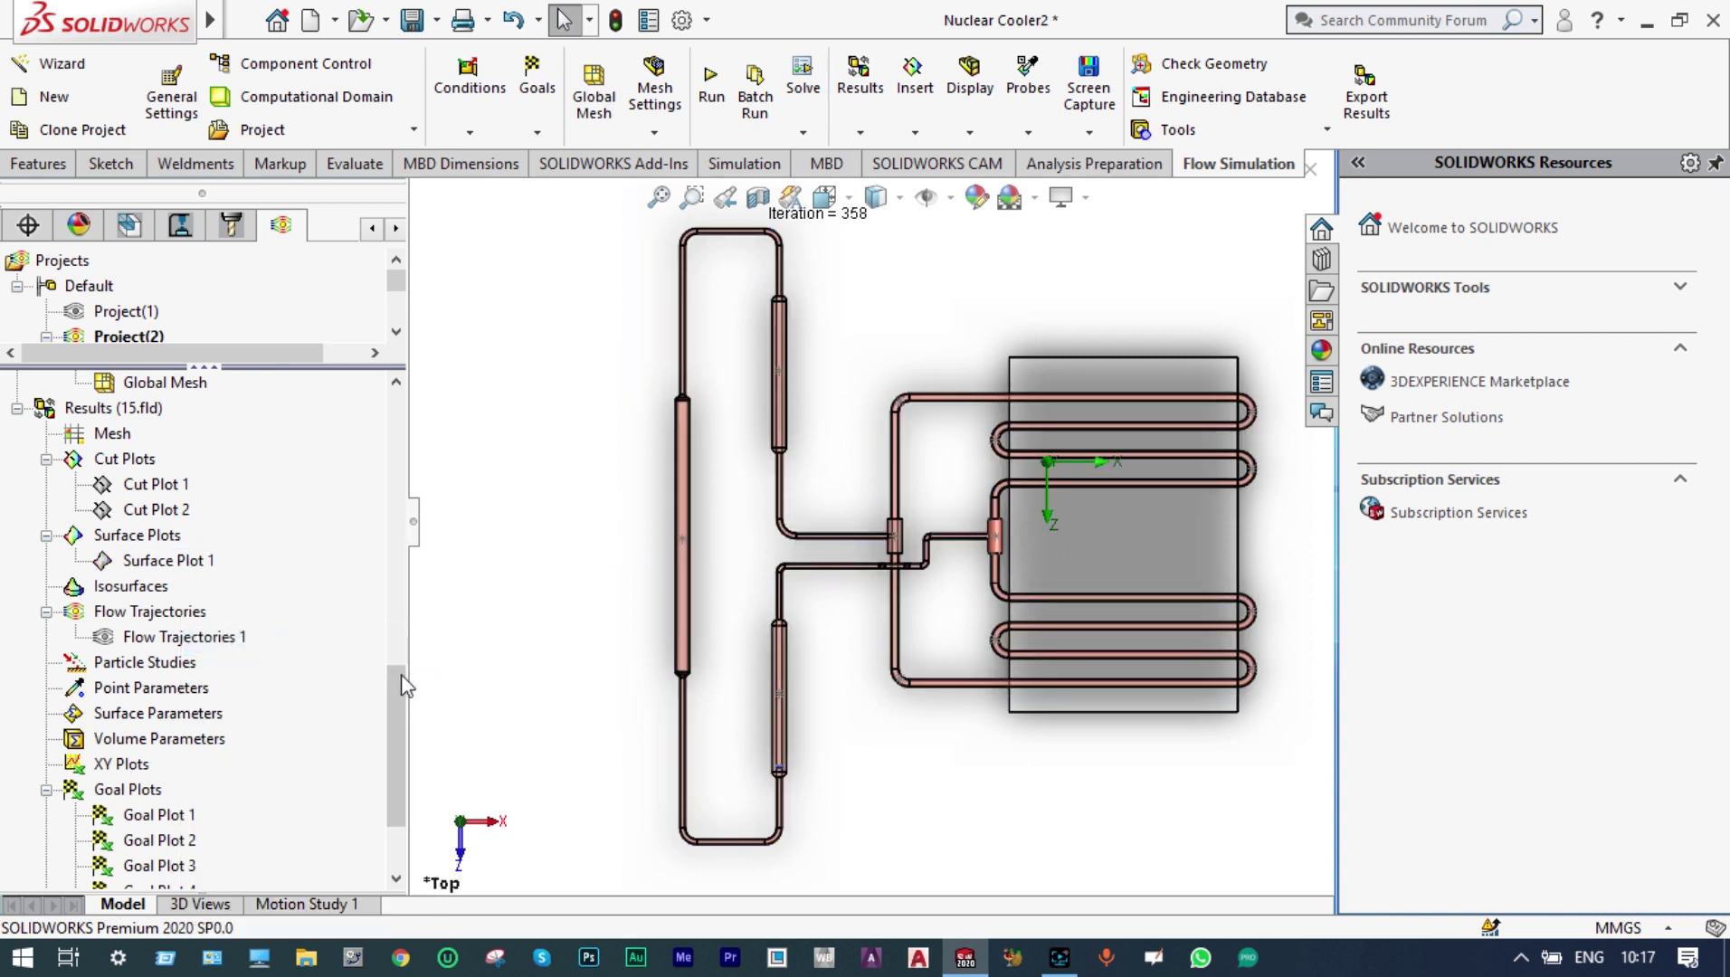
Step: Insert a goal plot that includes all goals and show its summary table
{"action": "left_click_drag", "start_coordinate": [402, 677], "coordinate": [401, 742]}
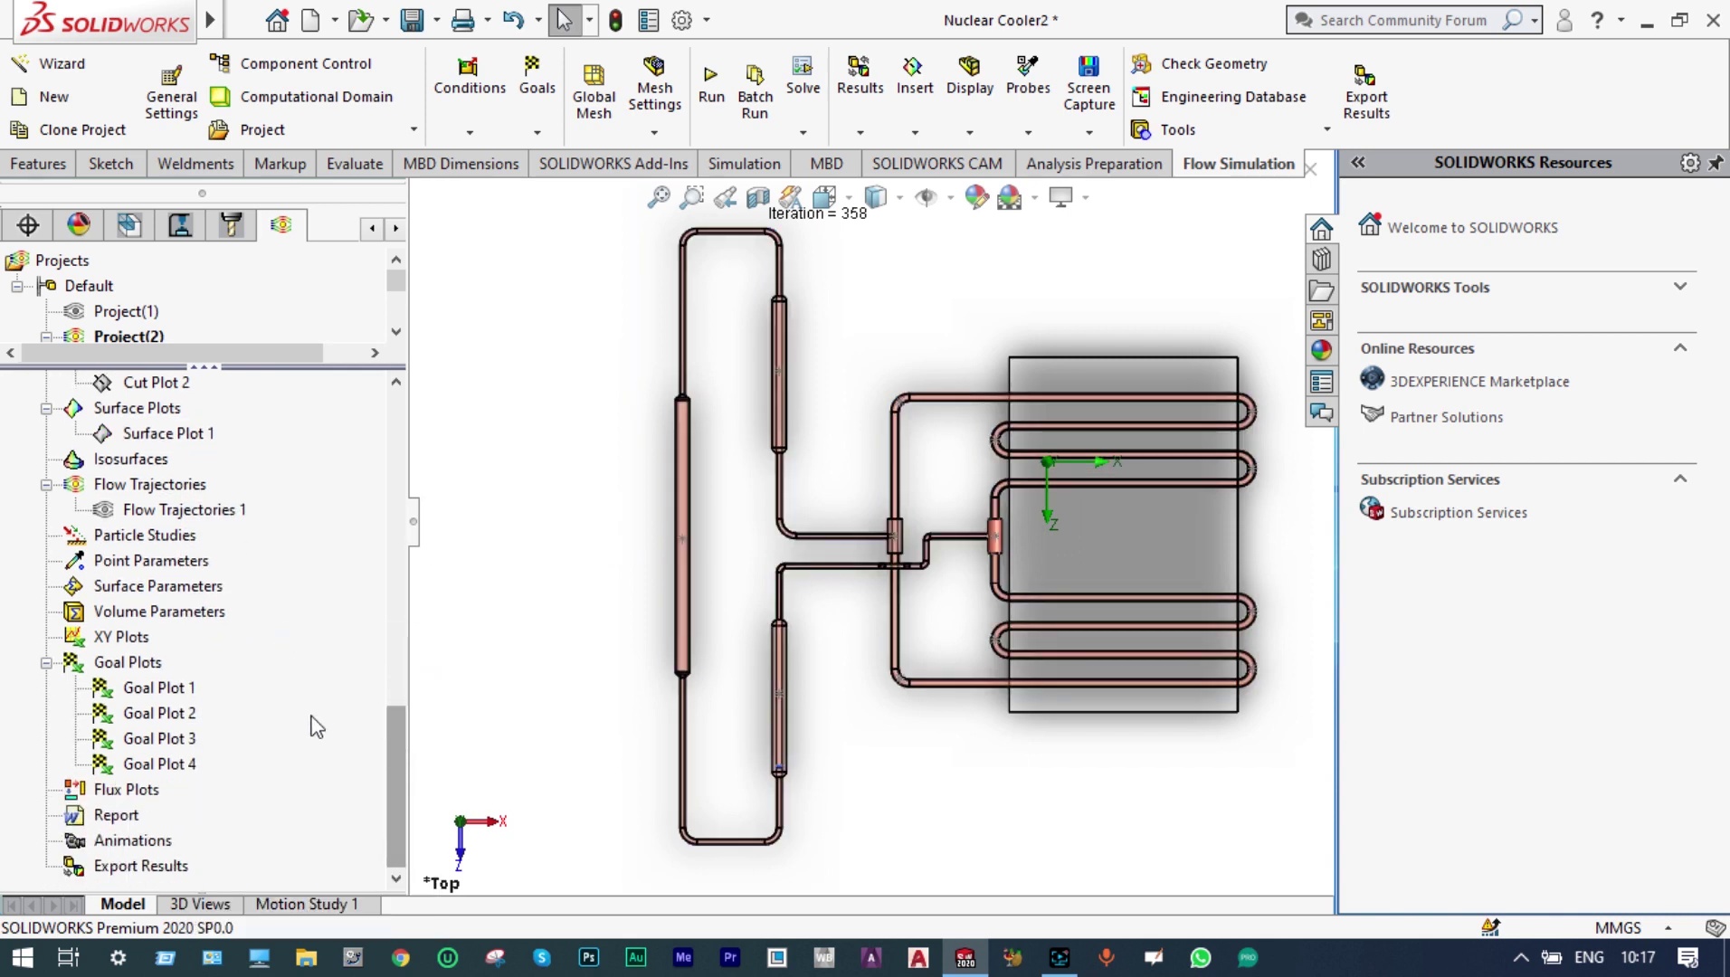
{"action": "right_click", "coordinate": [148, 668]}
{"action": "left_click", "coordinate": [217, 686]}
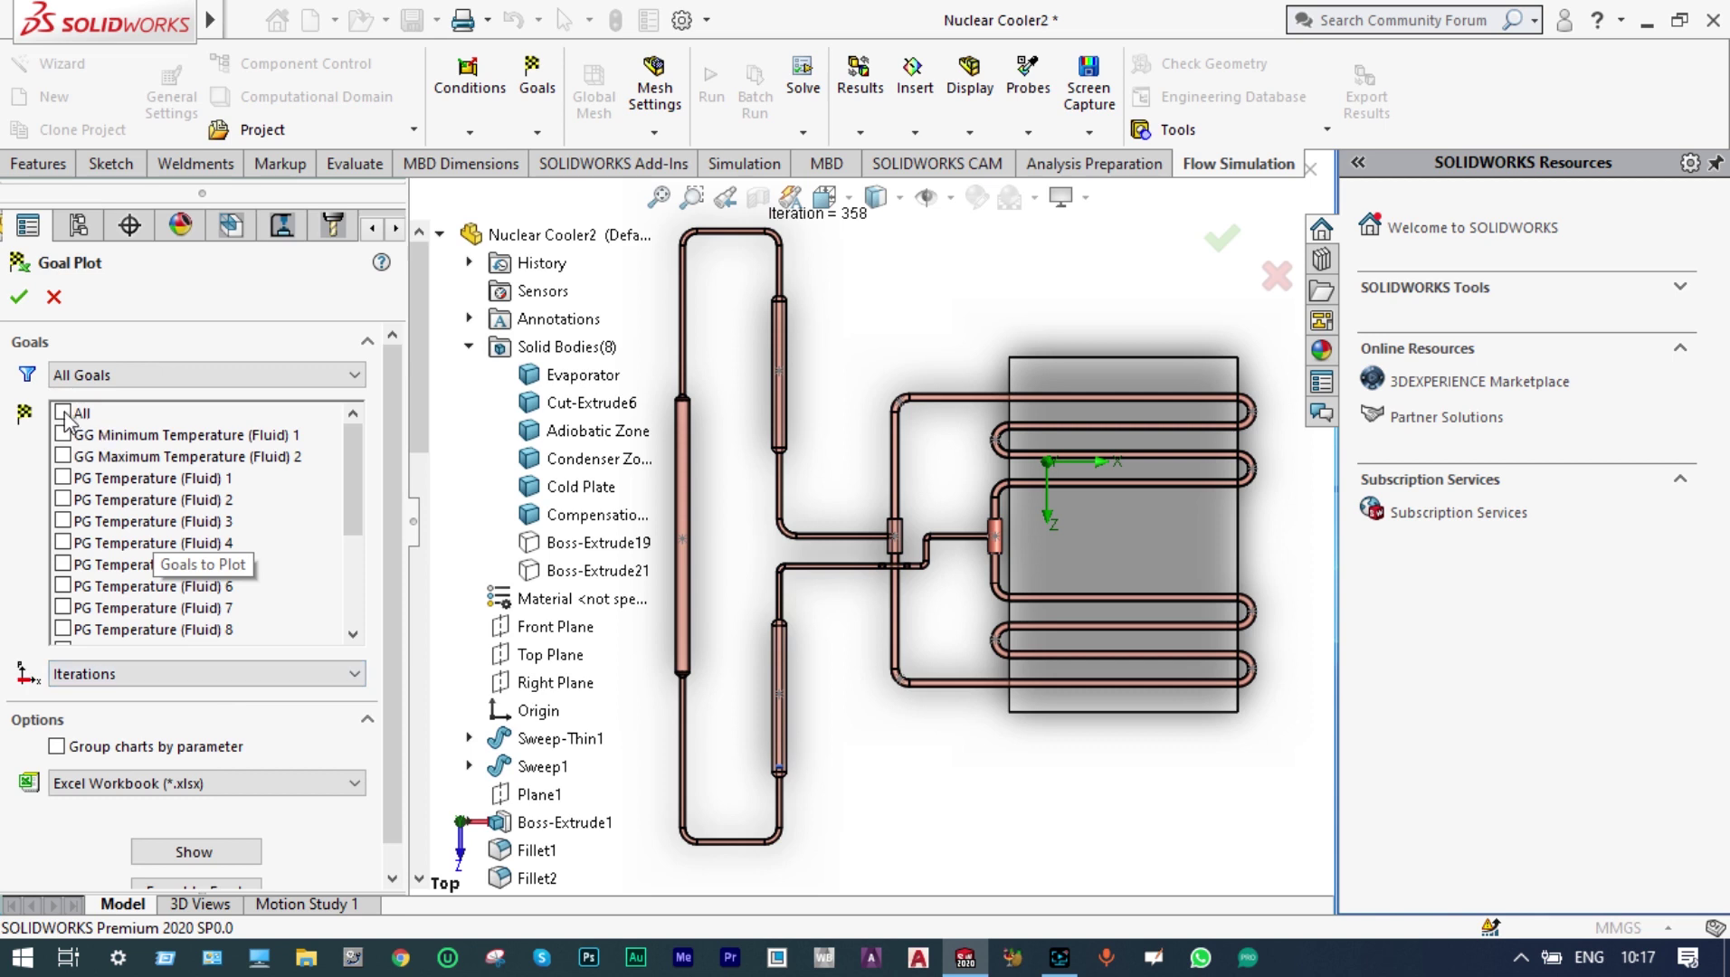
{"action": "left_click", "coordinate": [62, 414]}
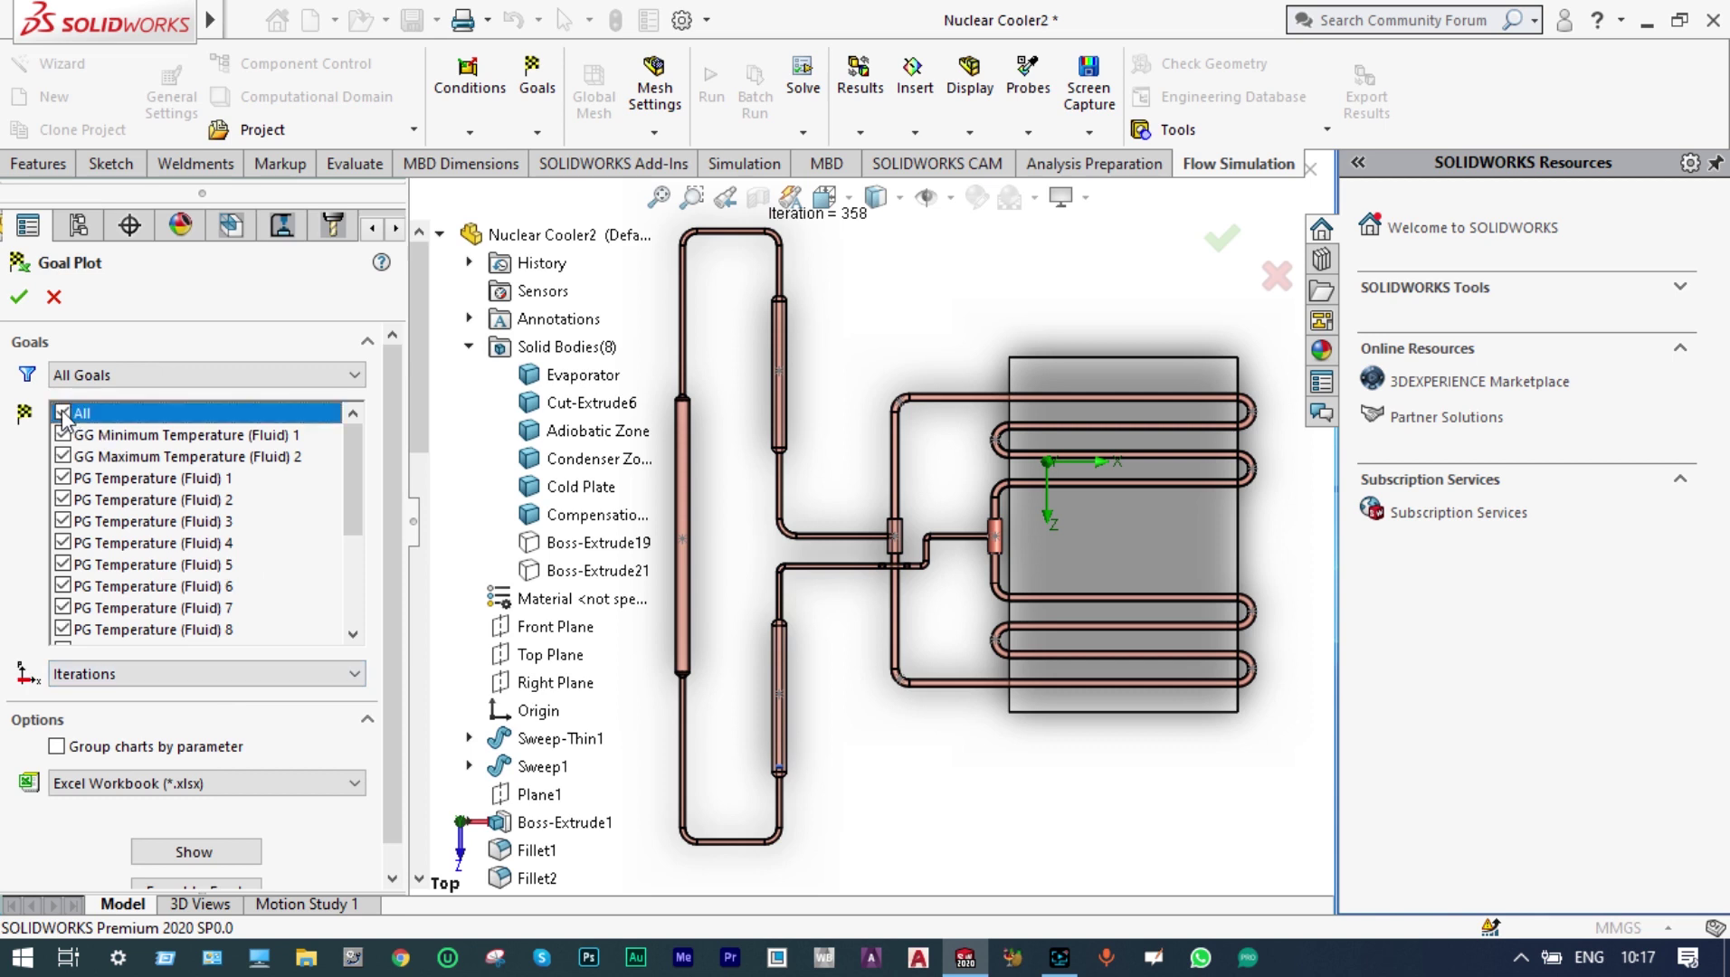
{"action": "left_click", "coordinate": [225, 857]}
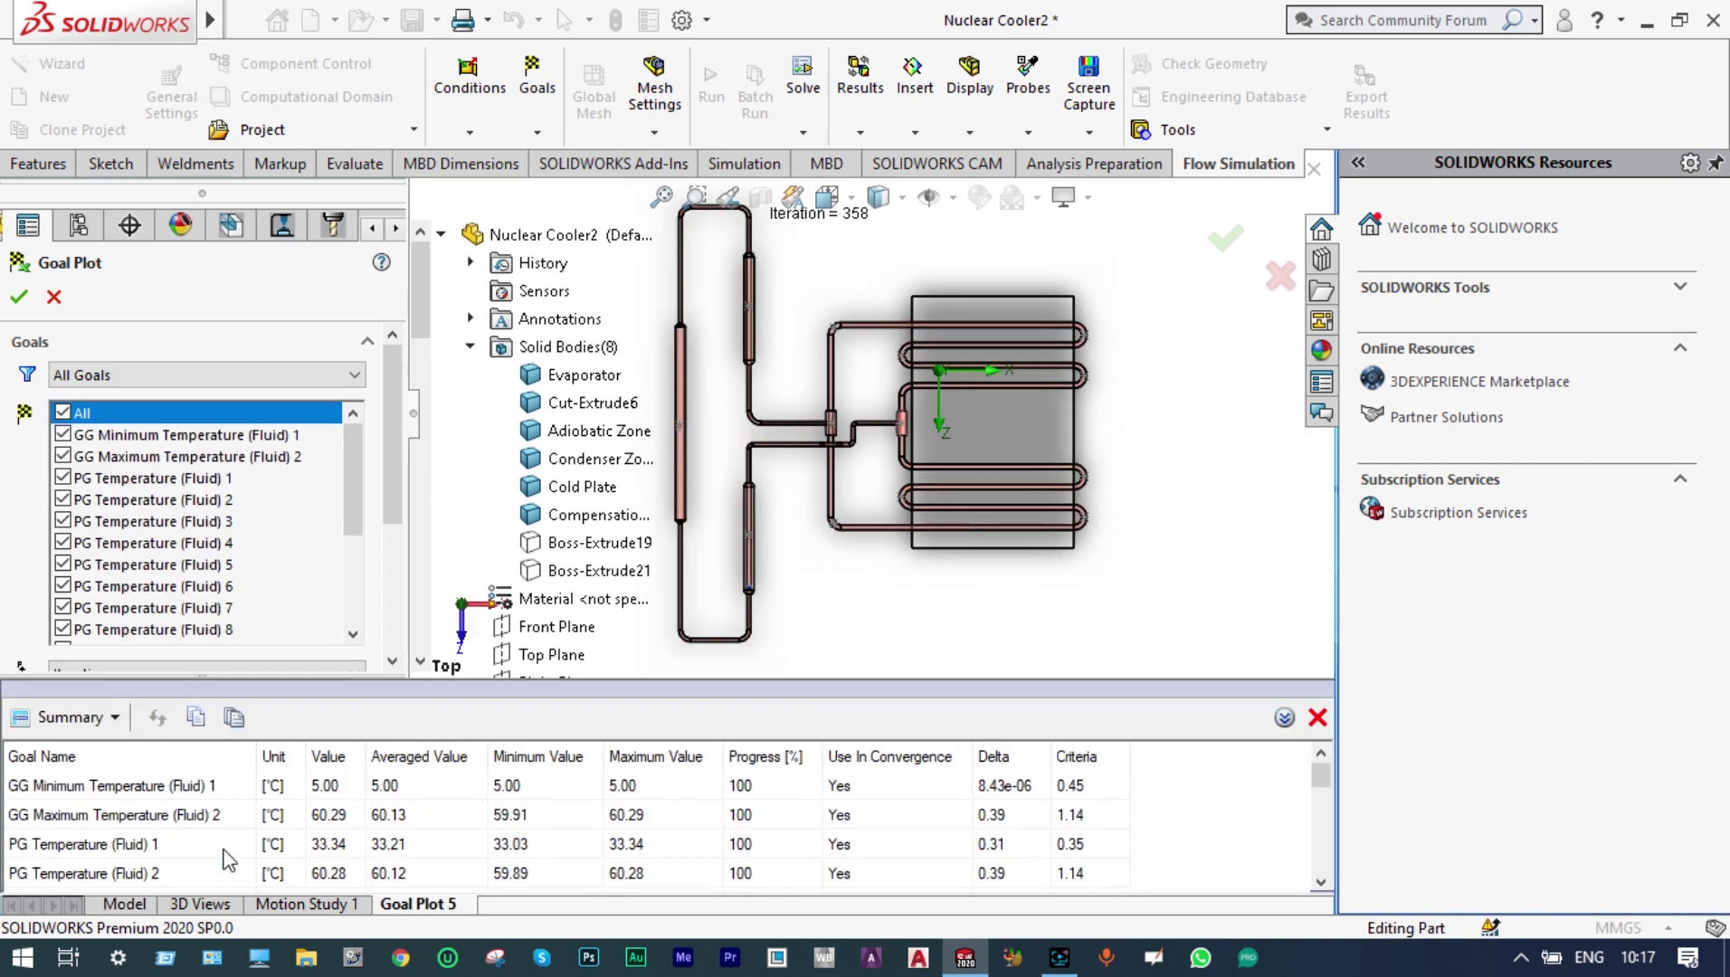
Step: Enlarge the goal plot results area and switch it from the summary table to the History charts
{"action": "left_click_drag", "start_coordinate": [398, 688], "coordinate": [399, 550]}
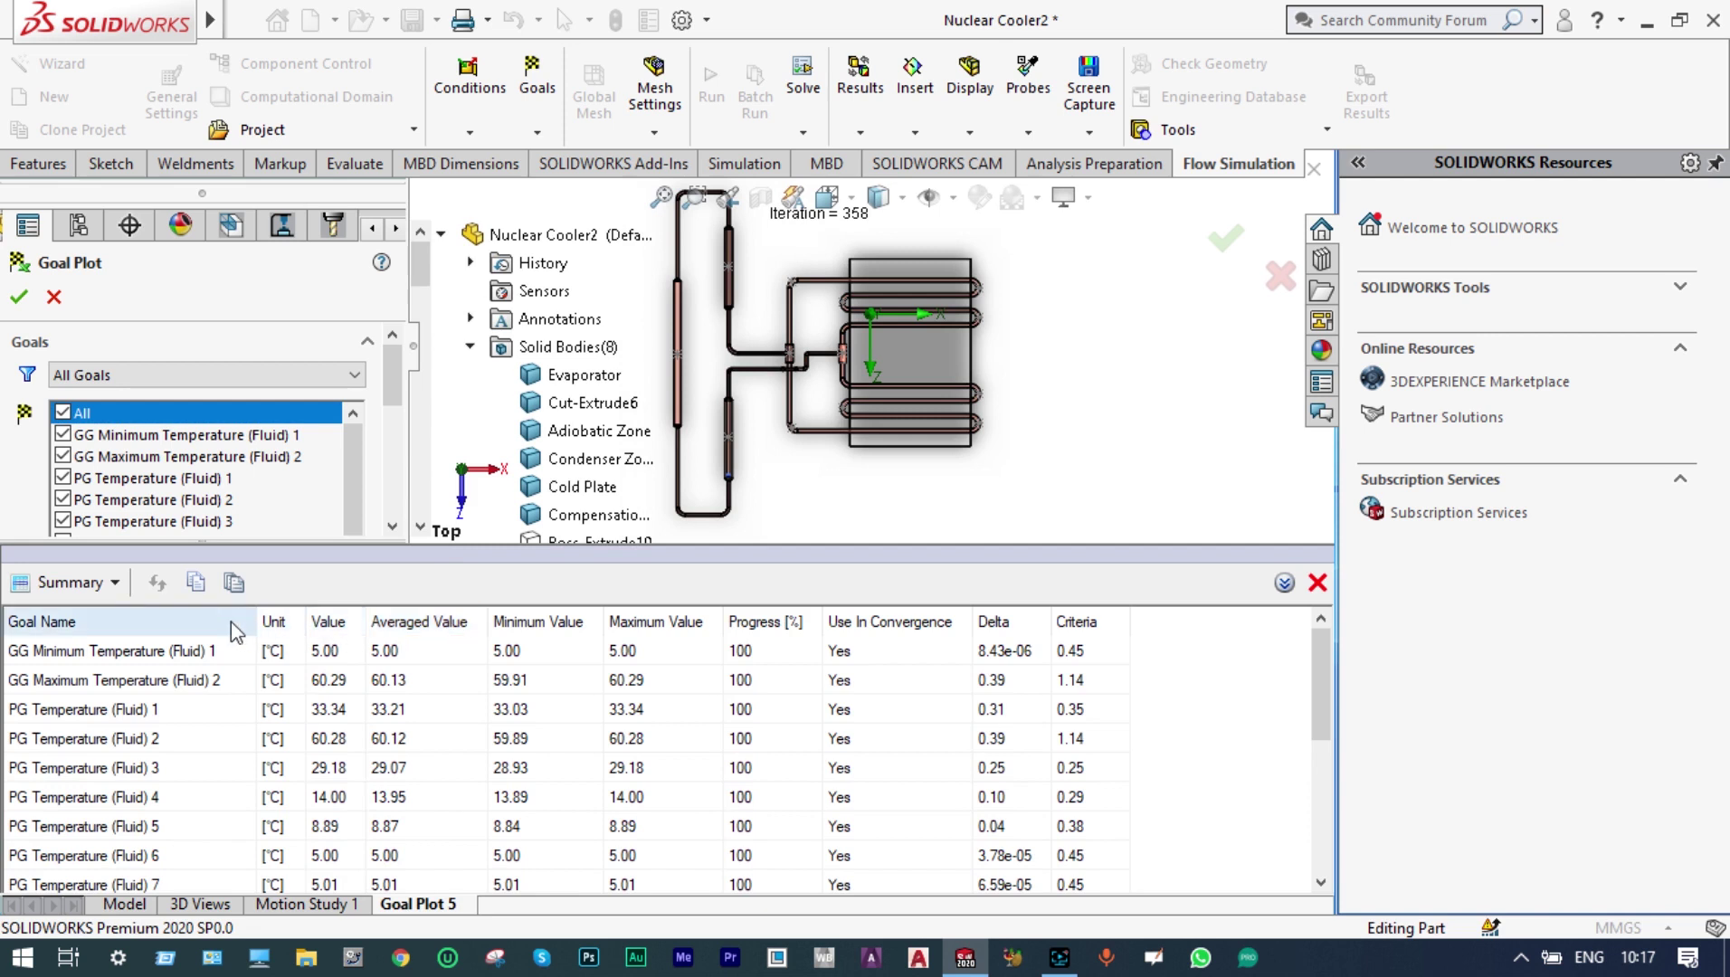
{"action": "left_click", "coordinate": [116, 583]}
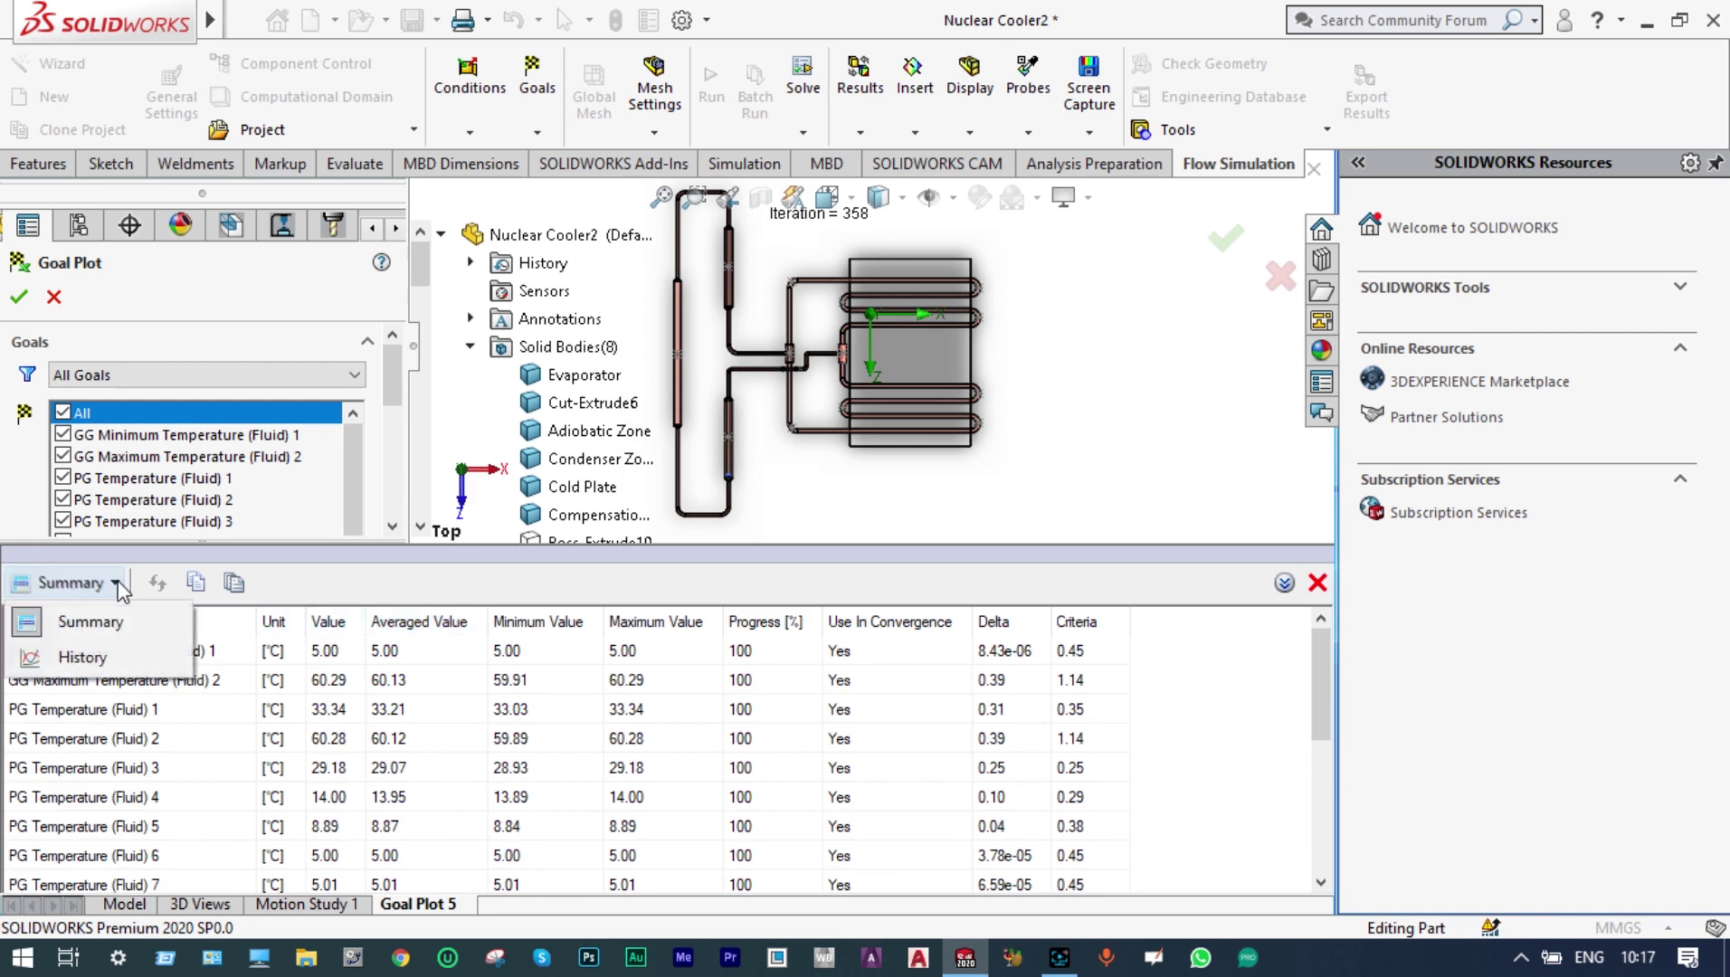
{"action": "left_click", "coordinate": [68, 664]}
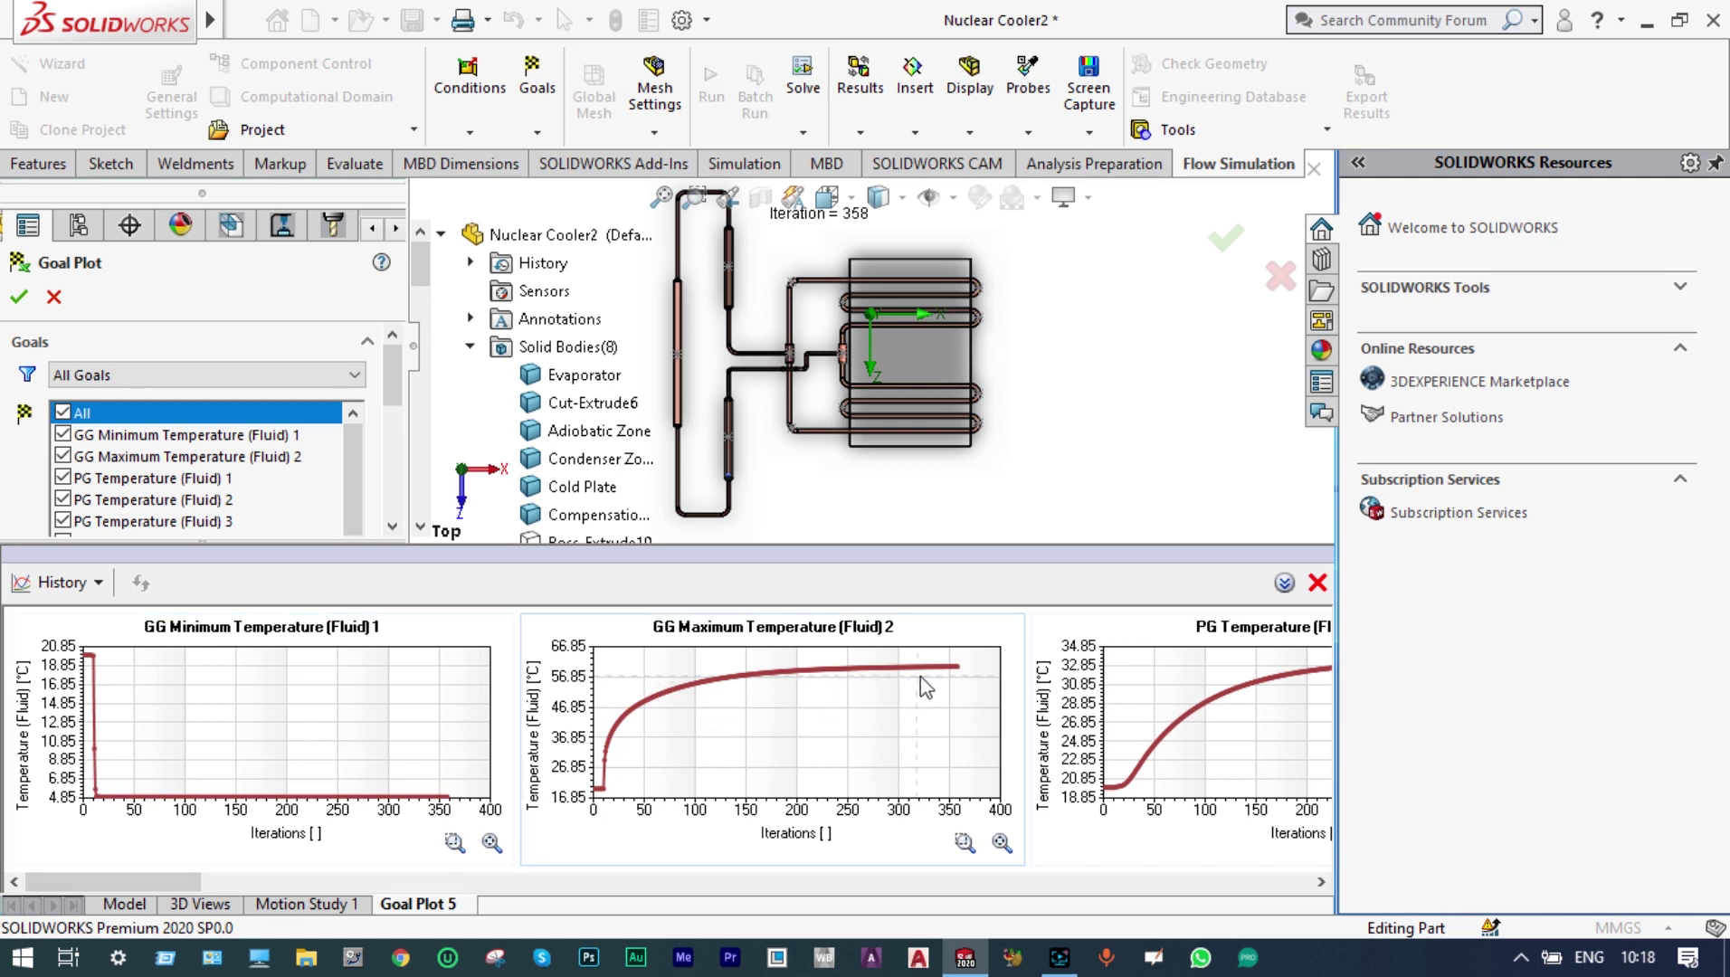
Step: Examine the goal history charts from GG Maximum Temperature (Fluid) 2 through PG Temperature (Fluid) 5
{"action": "mouse_move", "coordinate": [956, 670]}
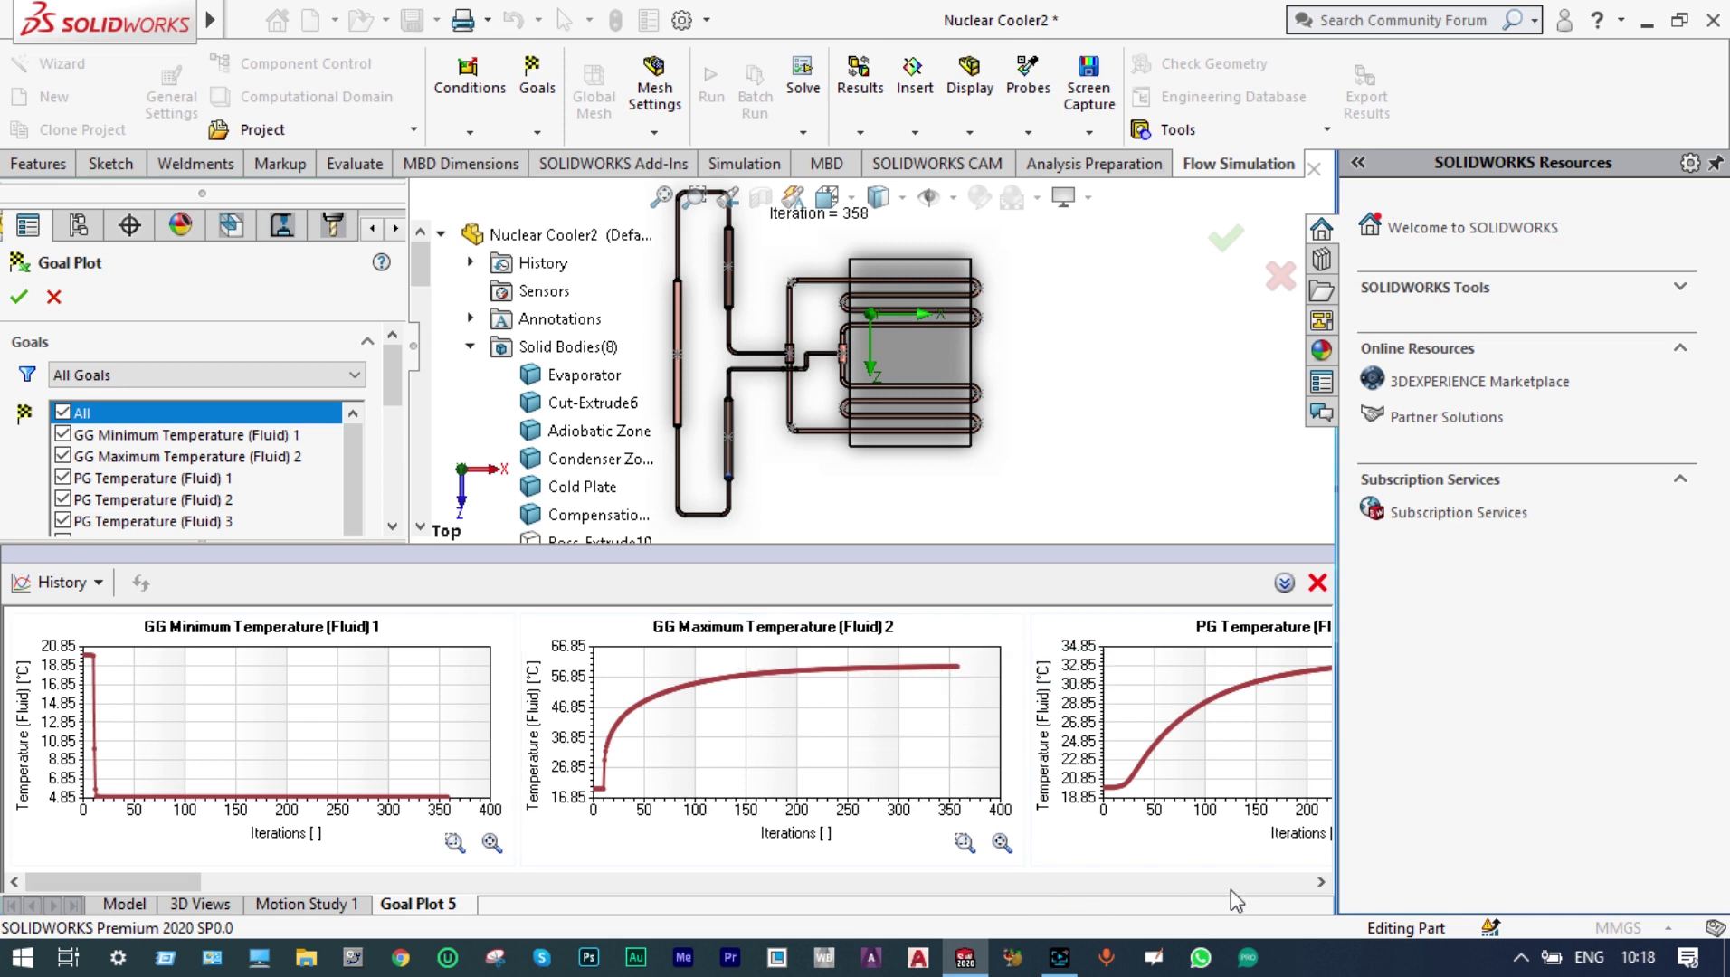
{"action": "left_click", "coordinate": [1321, 885]}
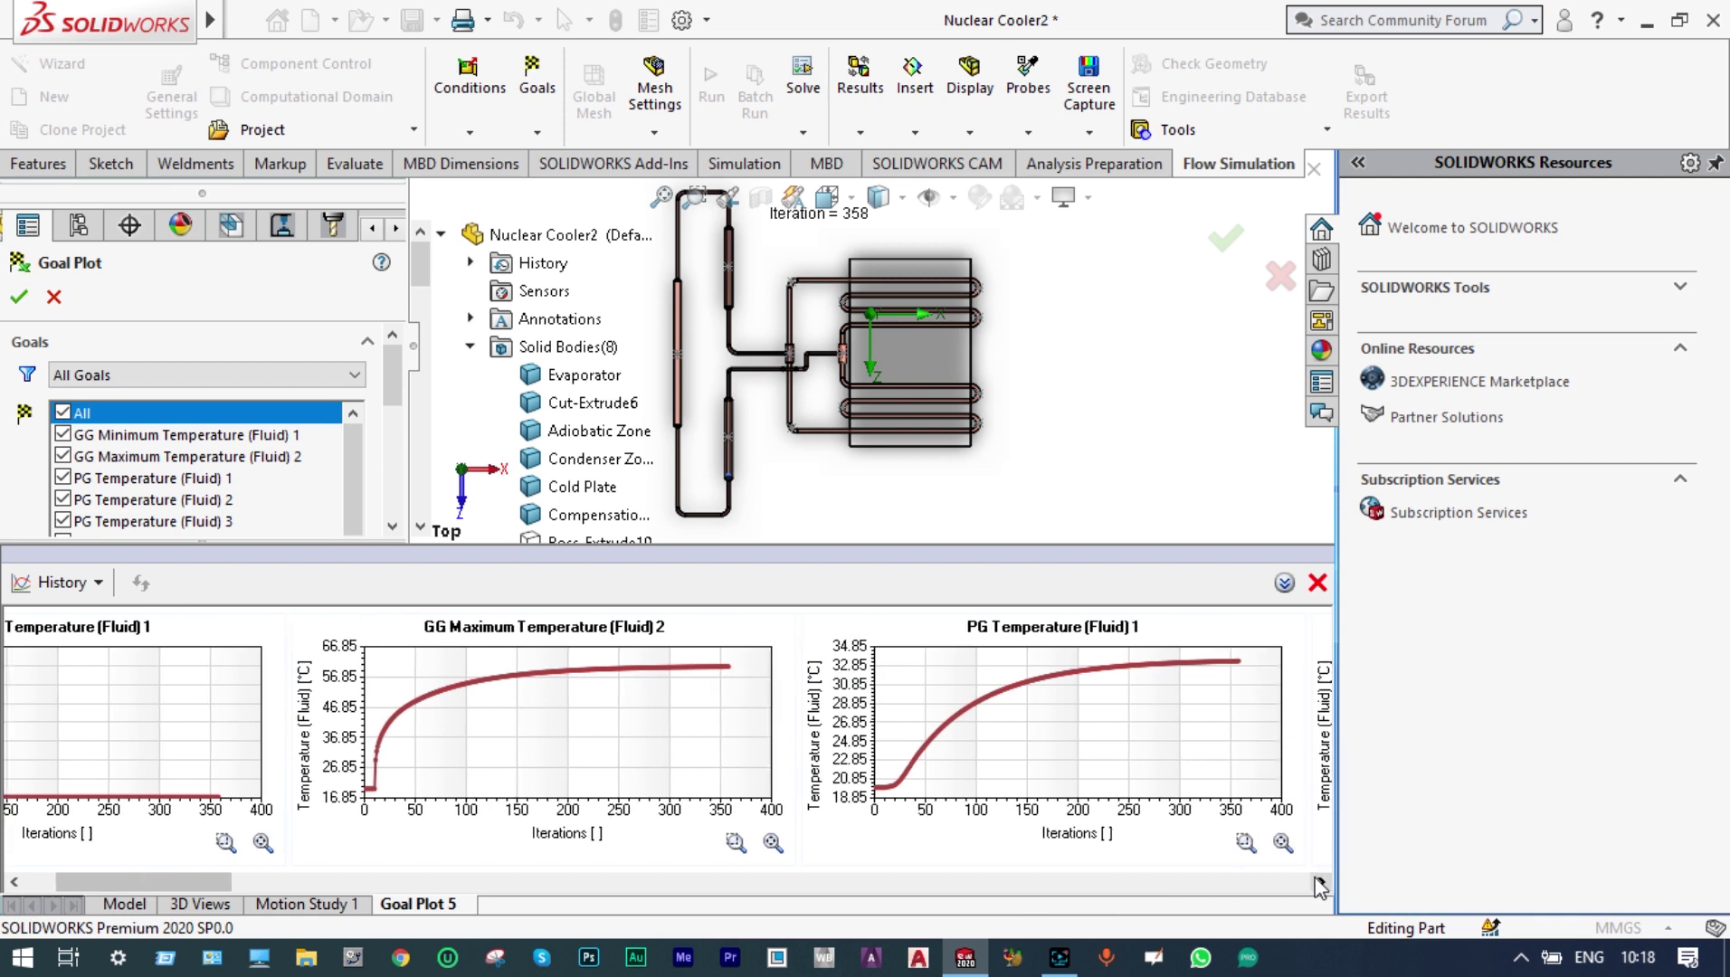
{"action": "left_click", "coordinate": [1320, 885]}
{"action": "left_click", "coordinate": [1321, 886]}
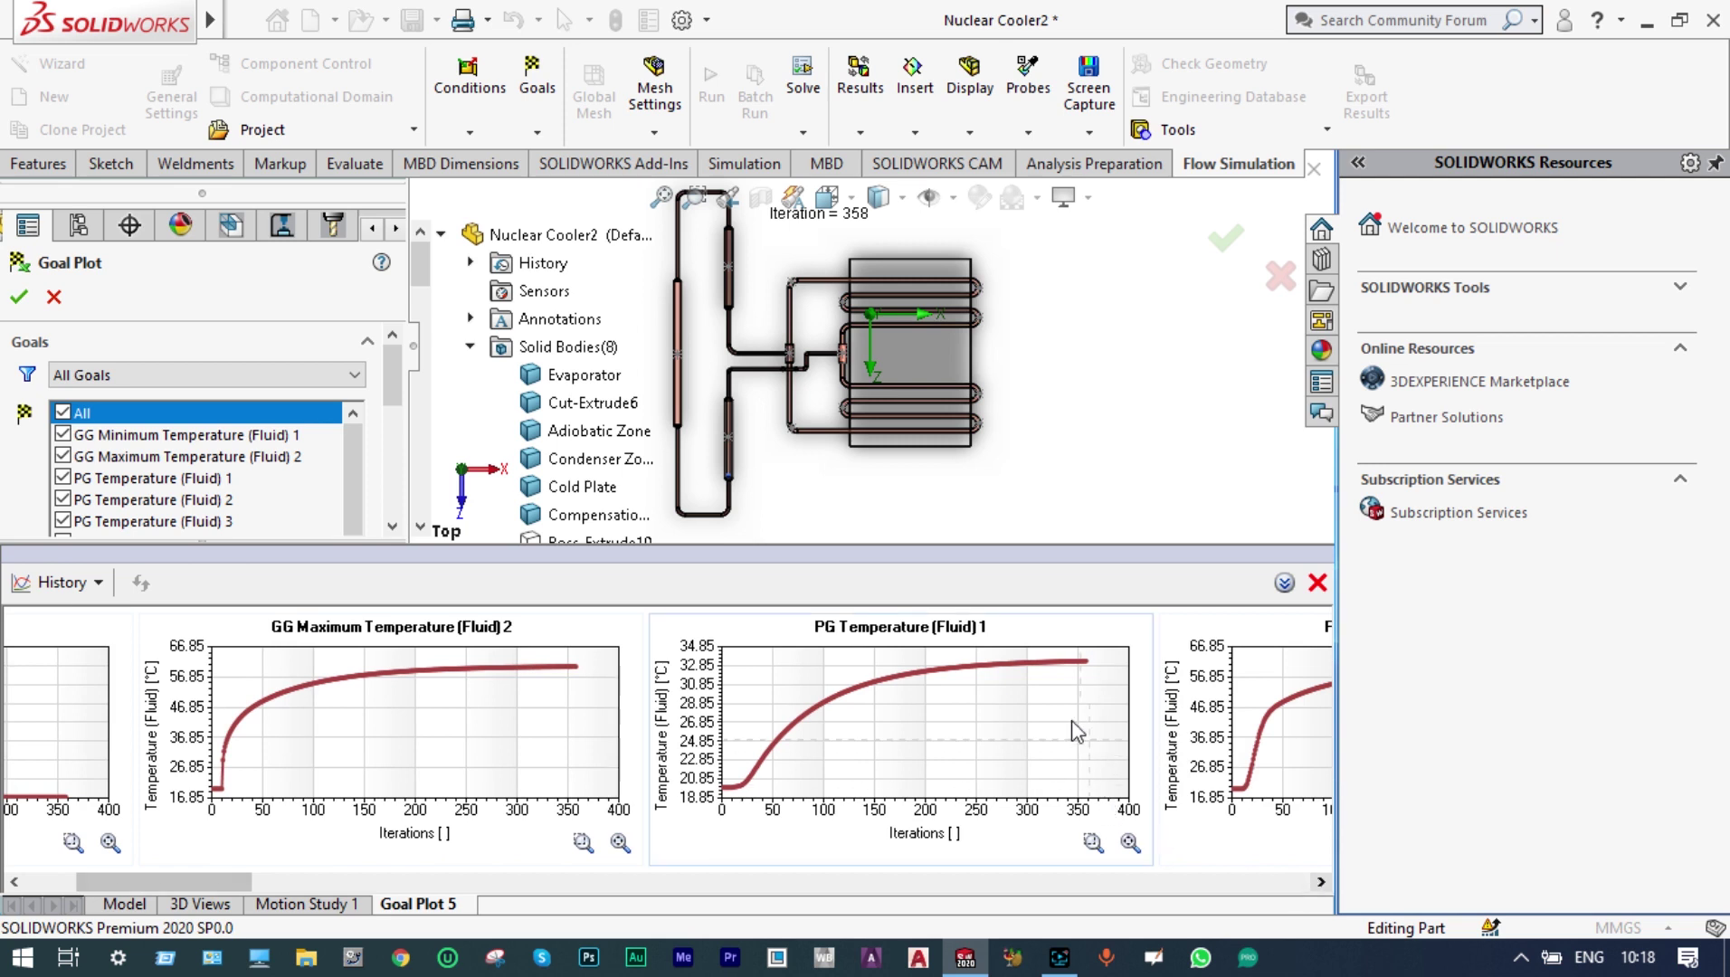
{"action": "mouse_move", "coordinate": [1088, 668]}
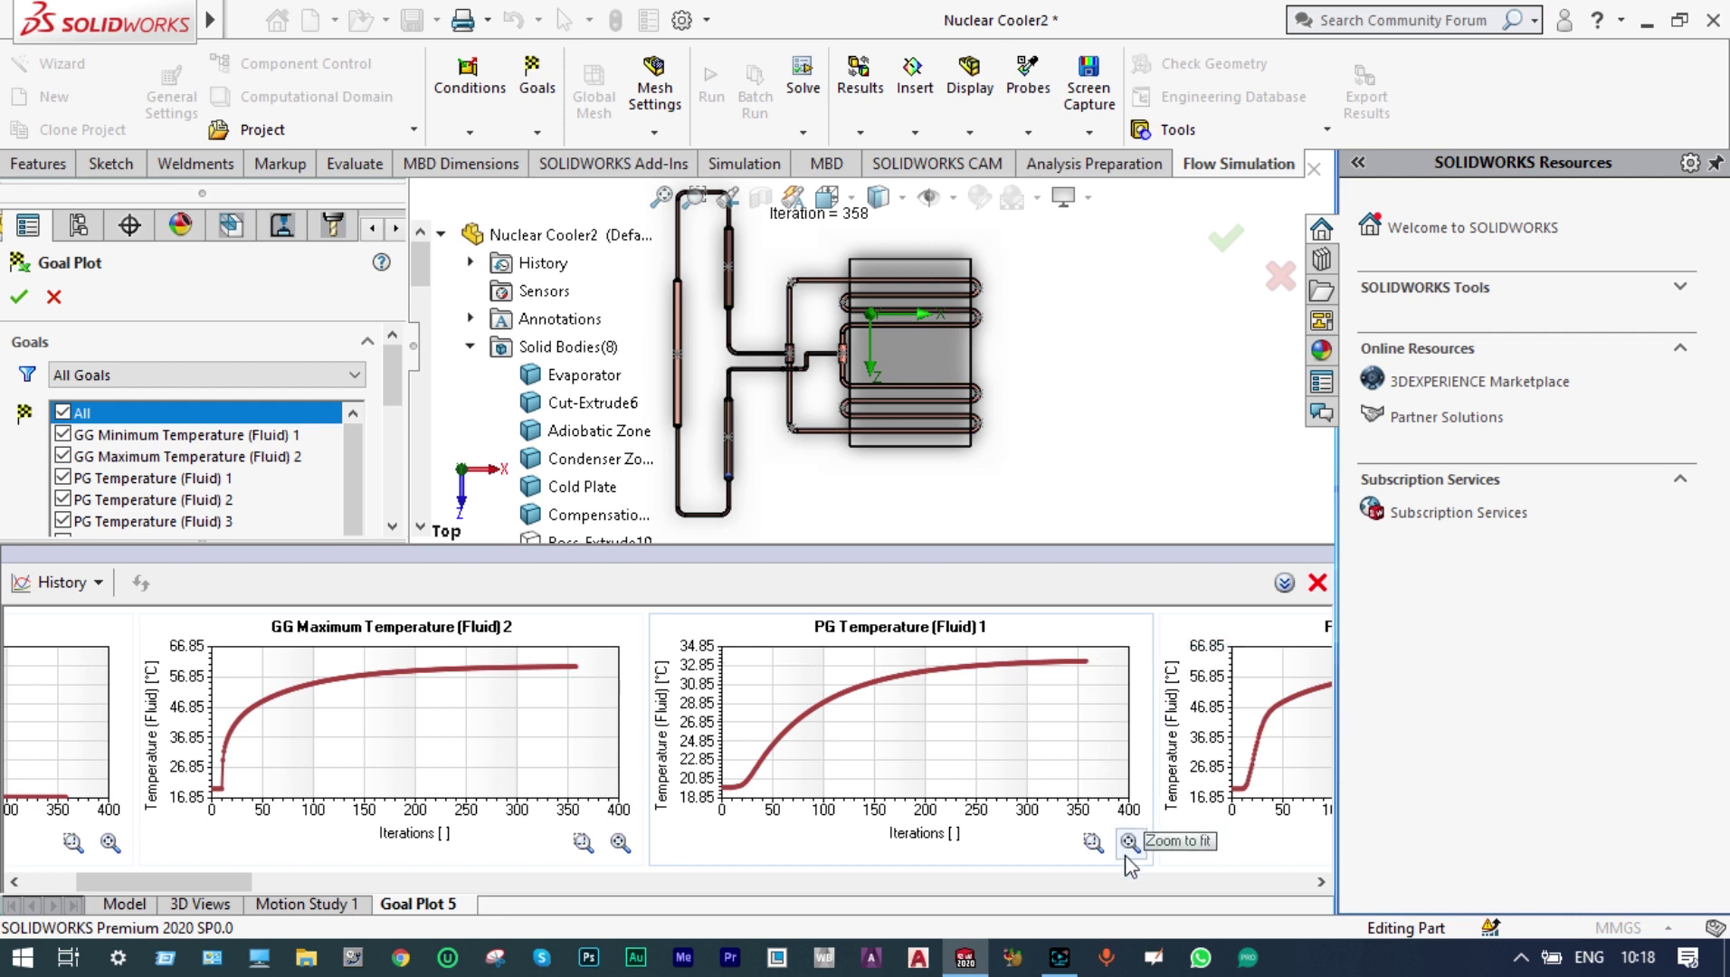
{"action": "left_click", "coordinate": [1320, 883]}
{"action": "left_click", "coordinate": [1320, 883]}
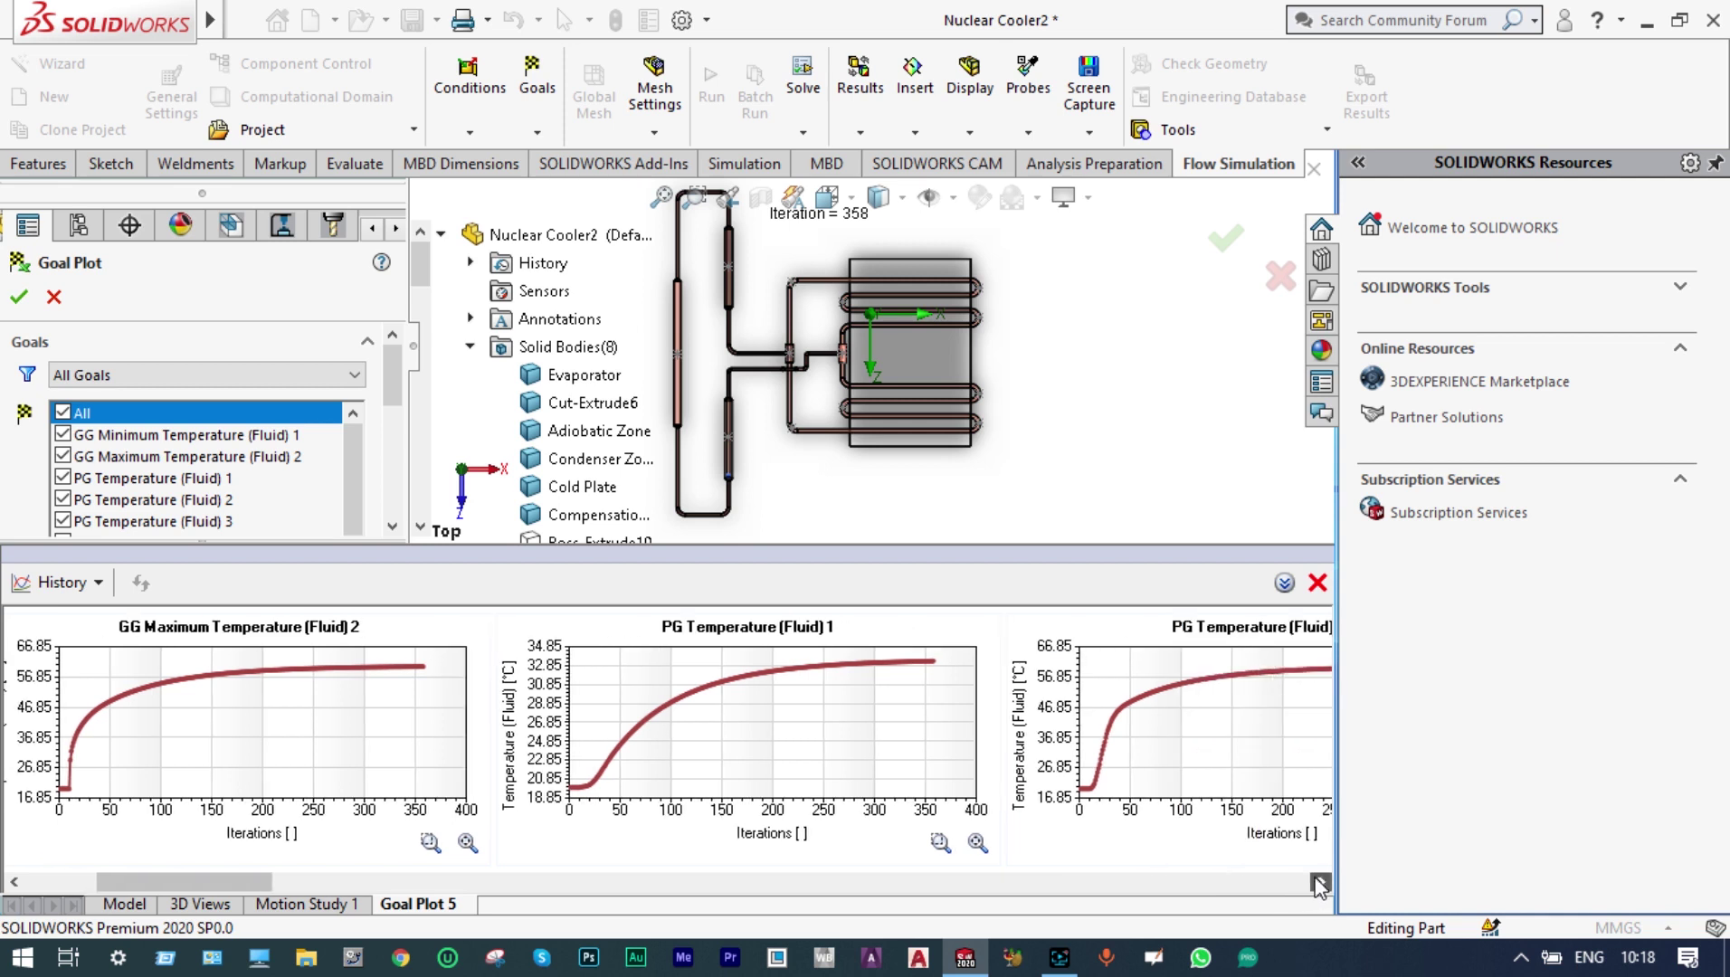
{"action": "left_click", "coordinate": [1321, 883]}
{"action": "left_click", "coordinate": [1321, 882]}
{"action": "left_click", "coordinate": [1321, 882]}
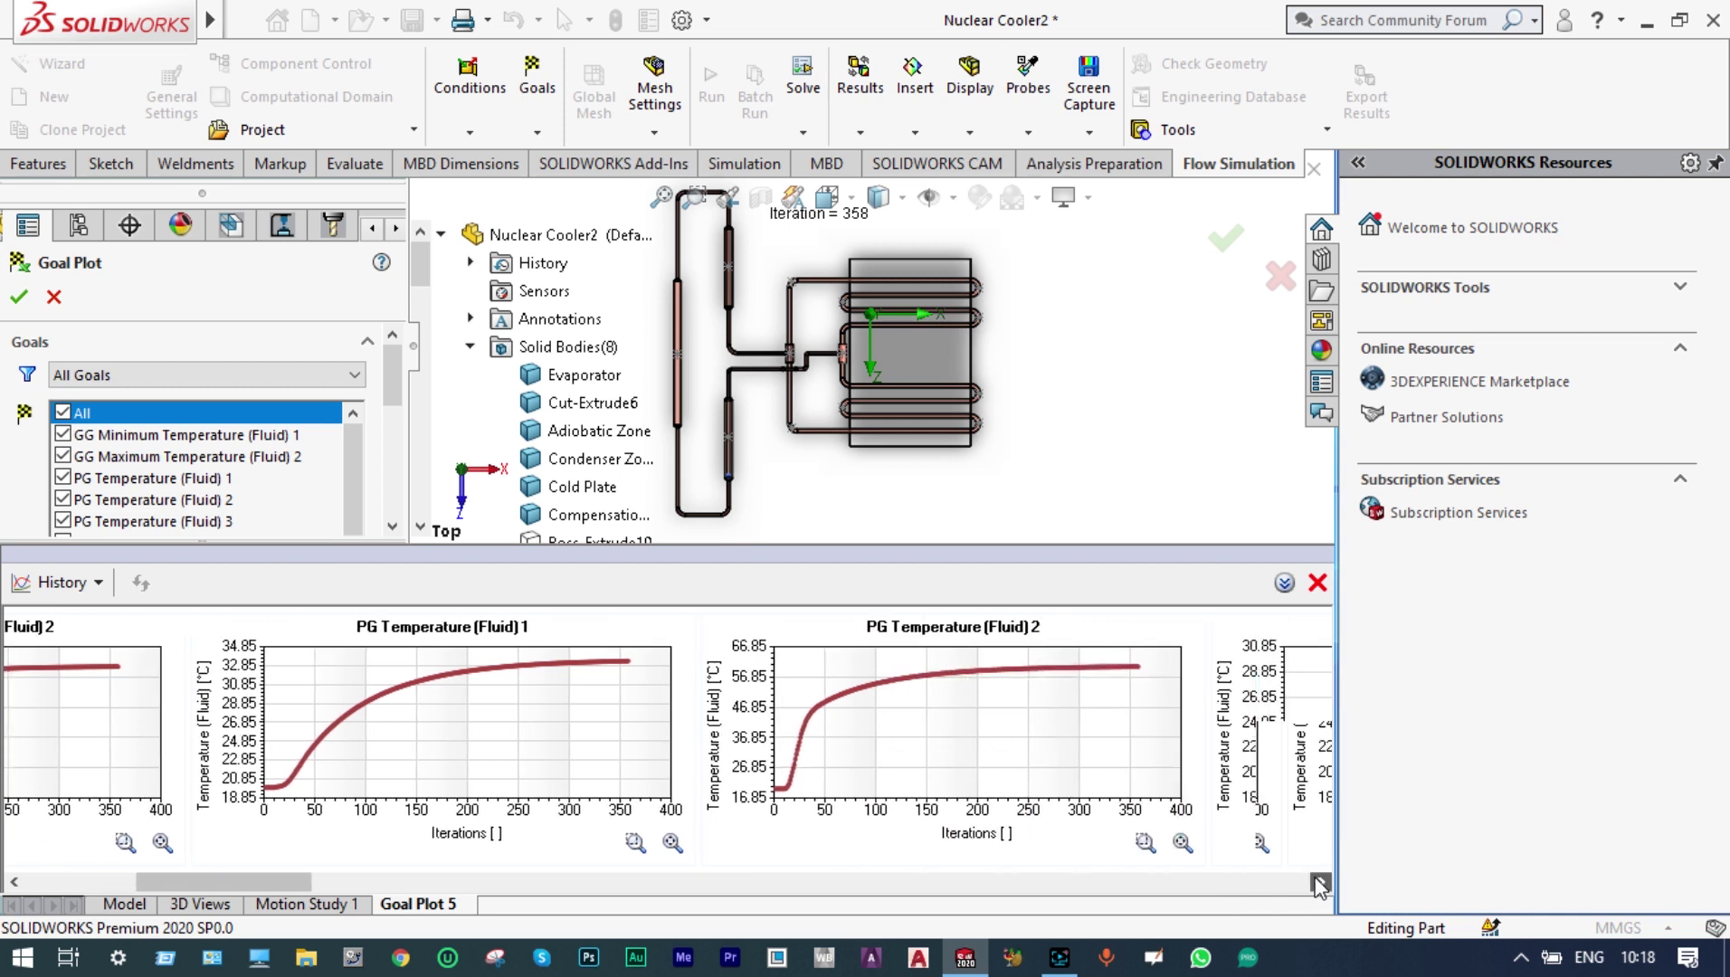
{"action": "left_click", "coordinate": [1321, 882]}
{"action": "left_click", "coordinate": [1320, 882]}
{"action": "left_click", "coordinate": [1321, 883]}
{"action": "left_click", "coordinate": [1320, 882]}
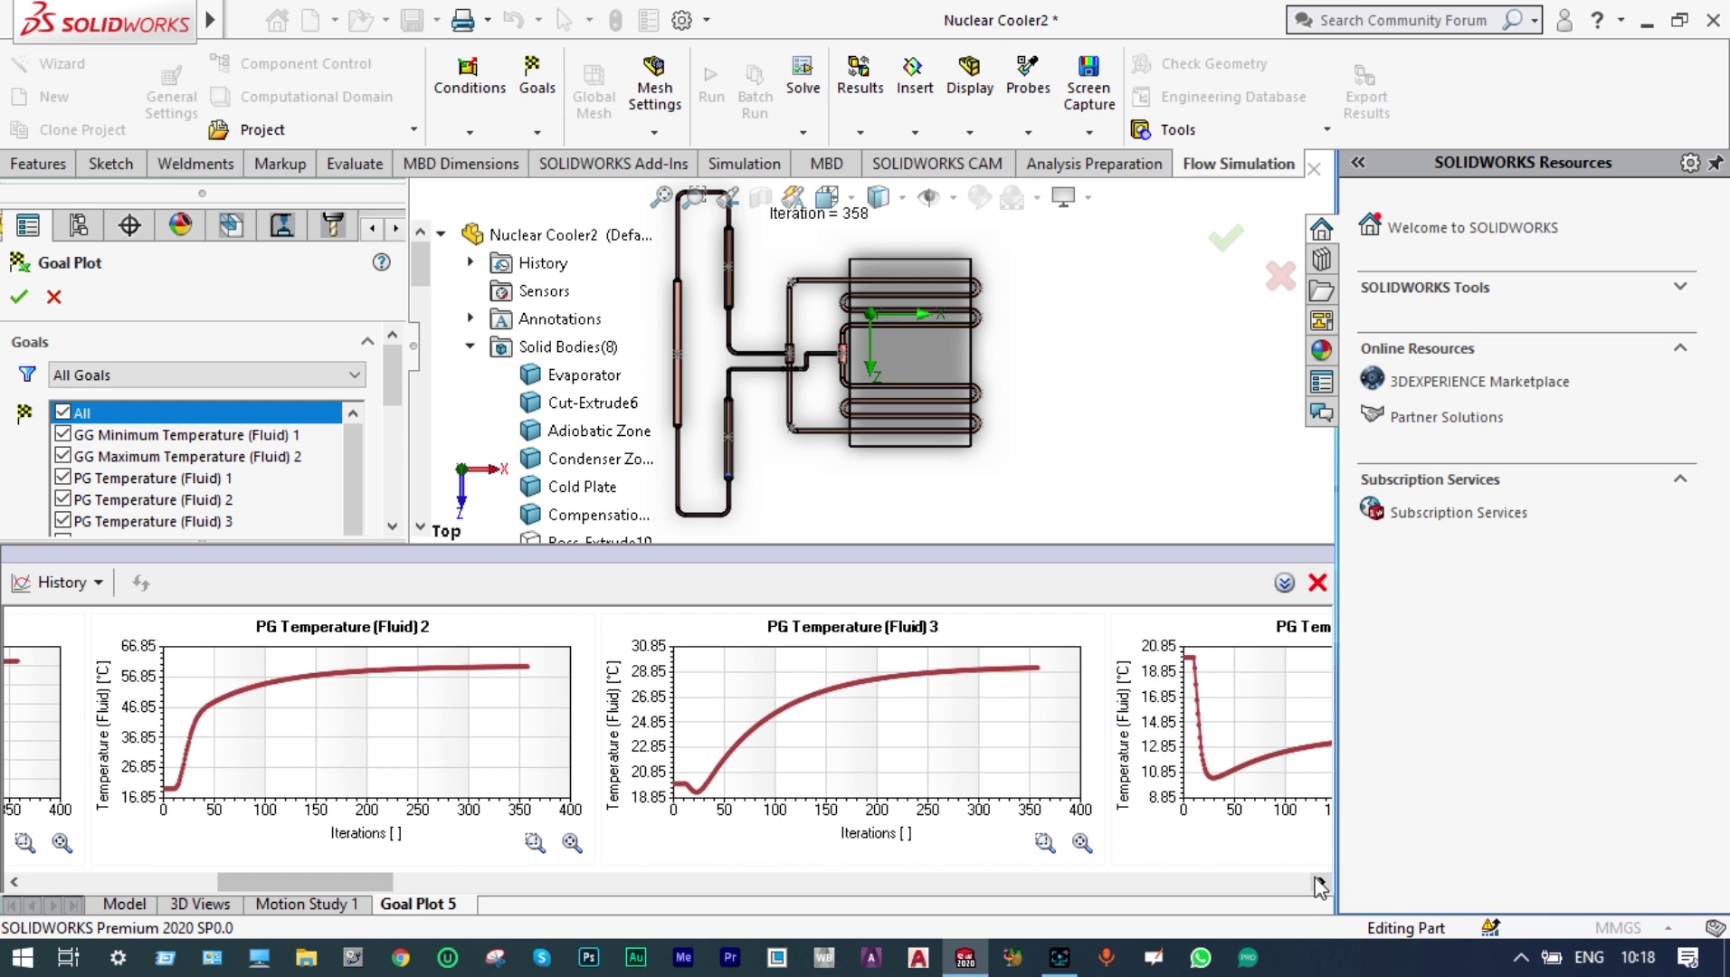
{"action": "left_click", "coordinate": [1321, 883]}
{"action": "left_click", "coordinate": [1320, 882]}
{"action": "left_click", "coordinate": [1320, 882]}
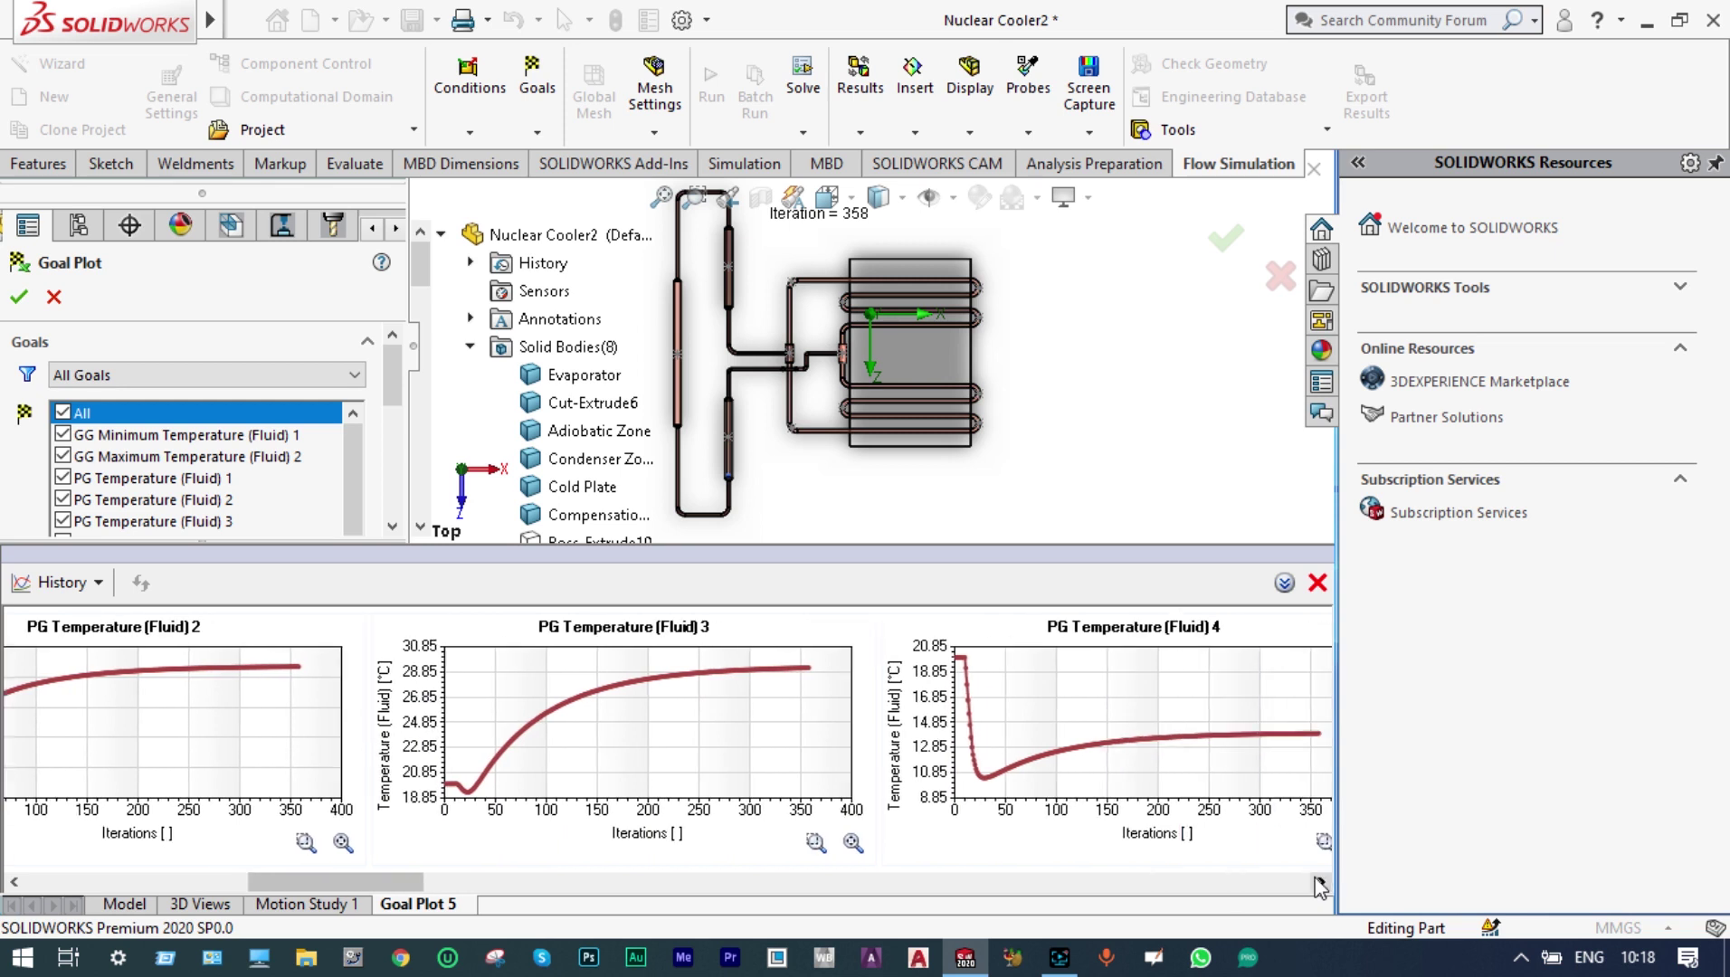
{"action": "left_click", "coordinate": [1320, 883]}
{"action": "left_click", "coordinate": [1320, 883]}
{"action": "left_click", "coordinate": [1321, 882]}
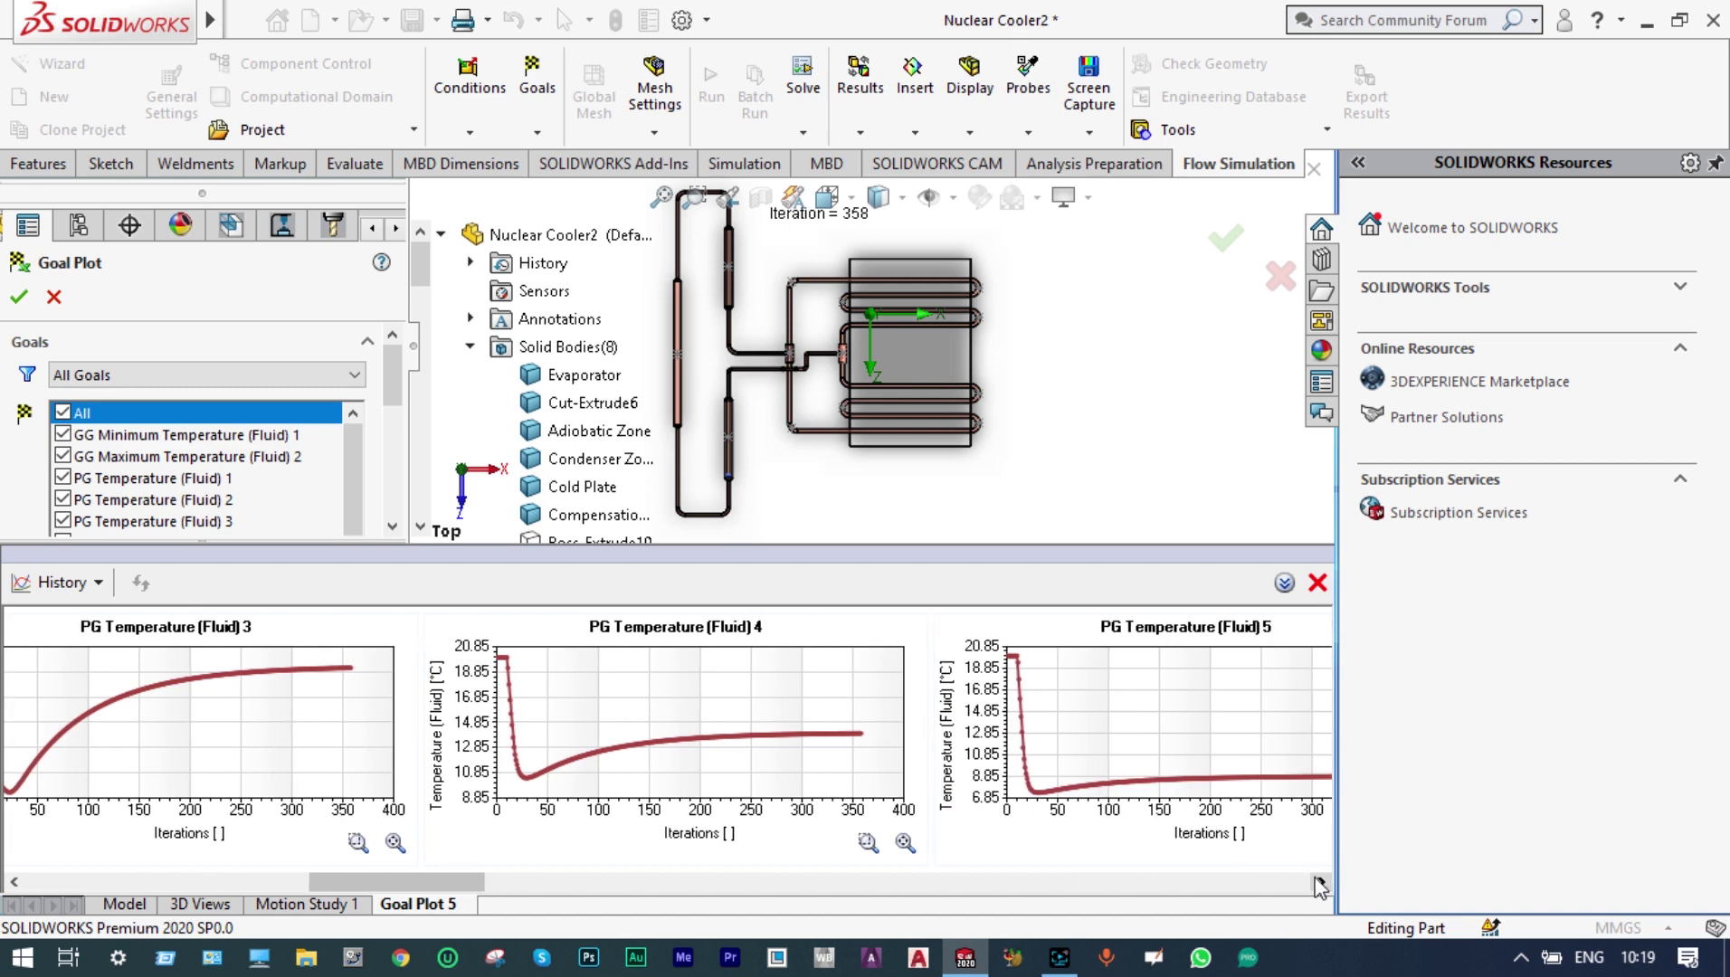
{"action": "left_click", "coordinate": [1321, 883]}
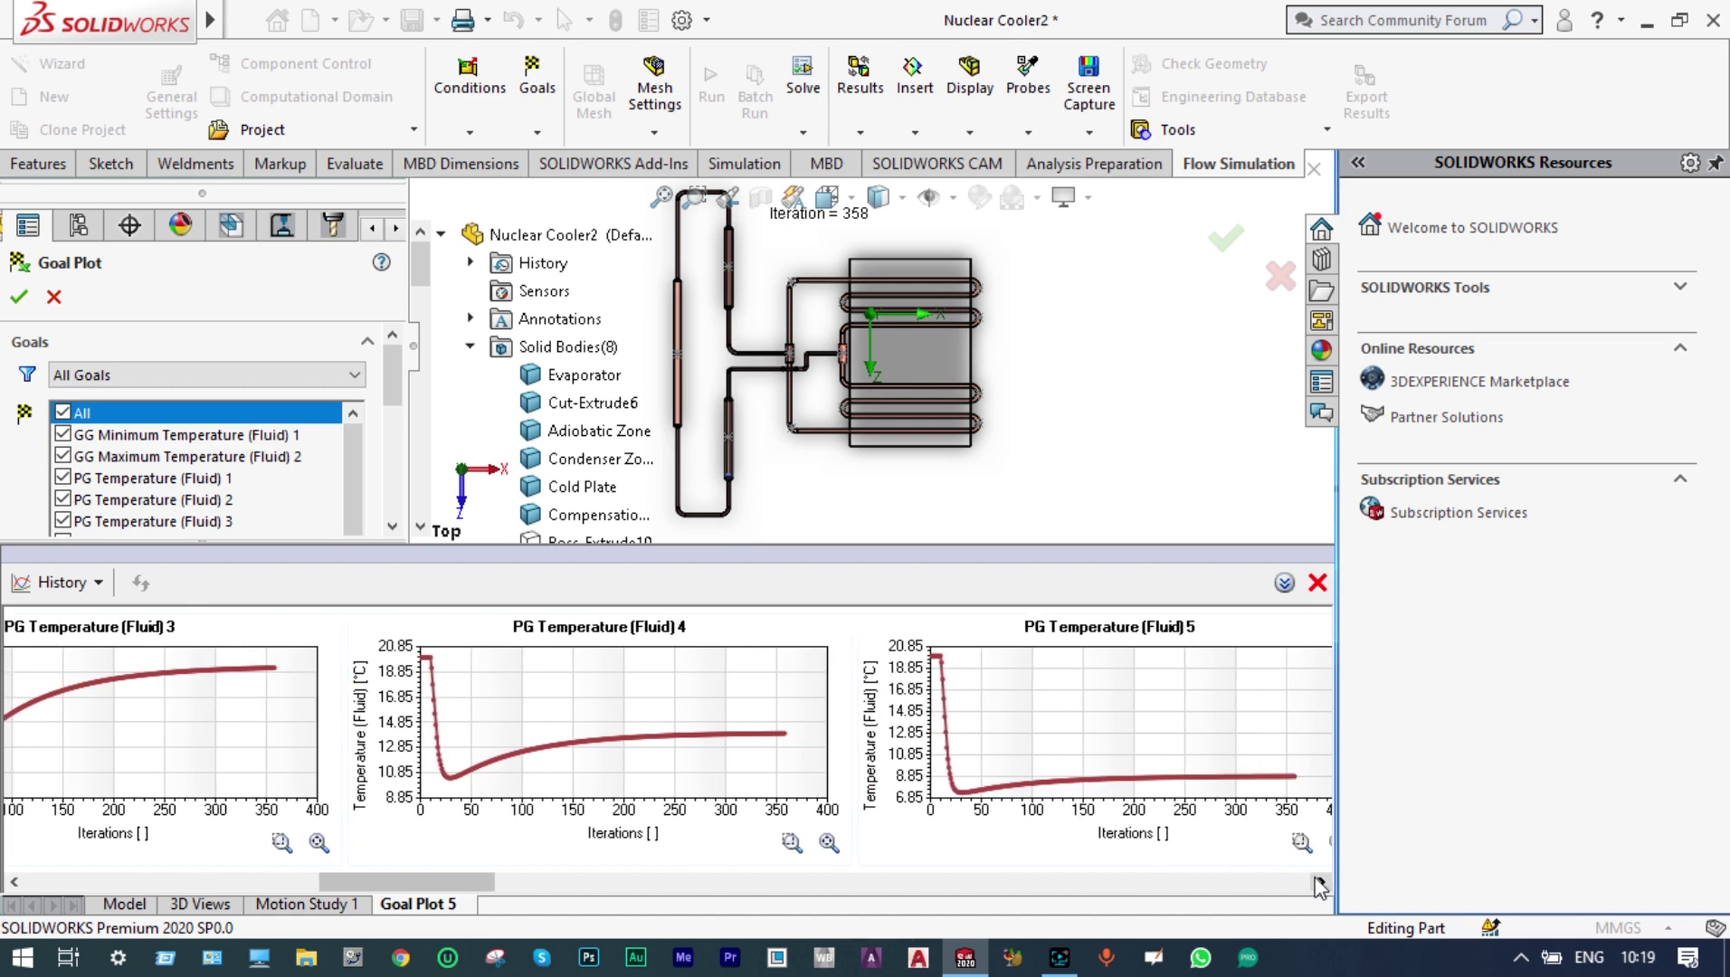
Step: Close the goal history charts and export the goal plot with all goals to an Excel workbook
{"action": "left_click", "coordinate": [1318, 583]}
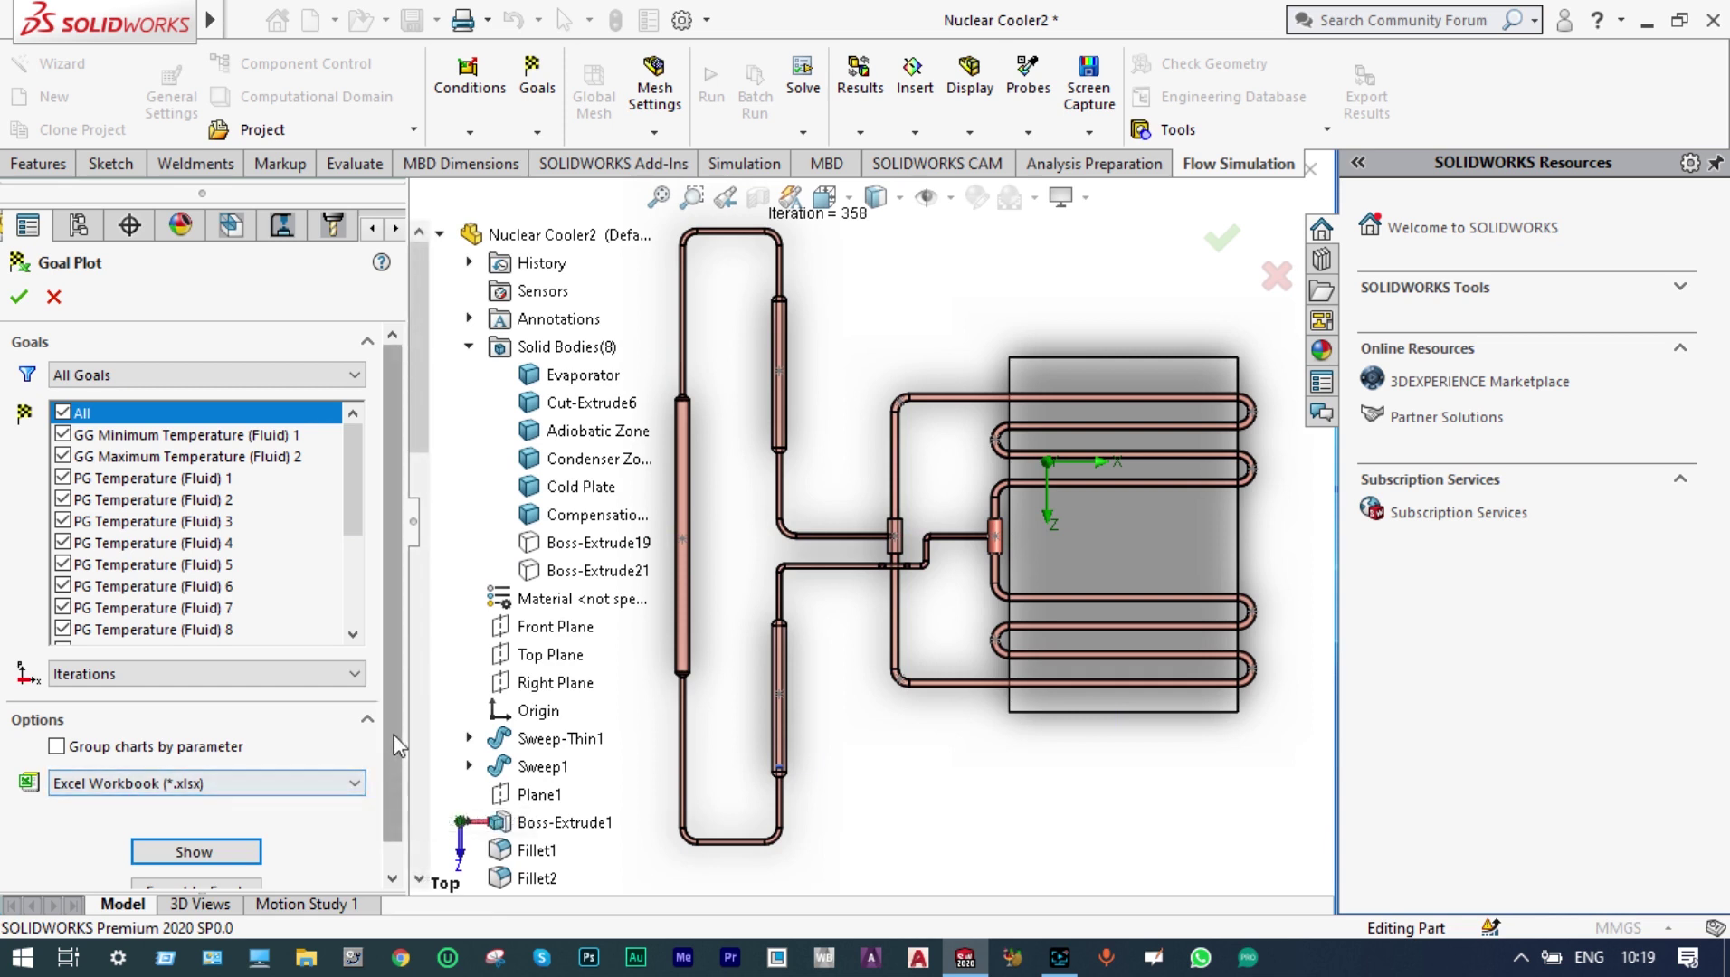
{"action": "scroll", "coordinate": [394, 731], "scroll_direction": "down", "scroll_amount": 1}
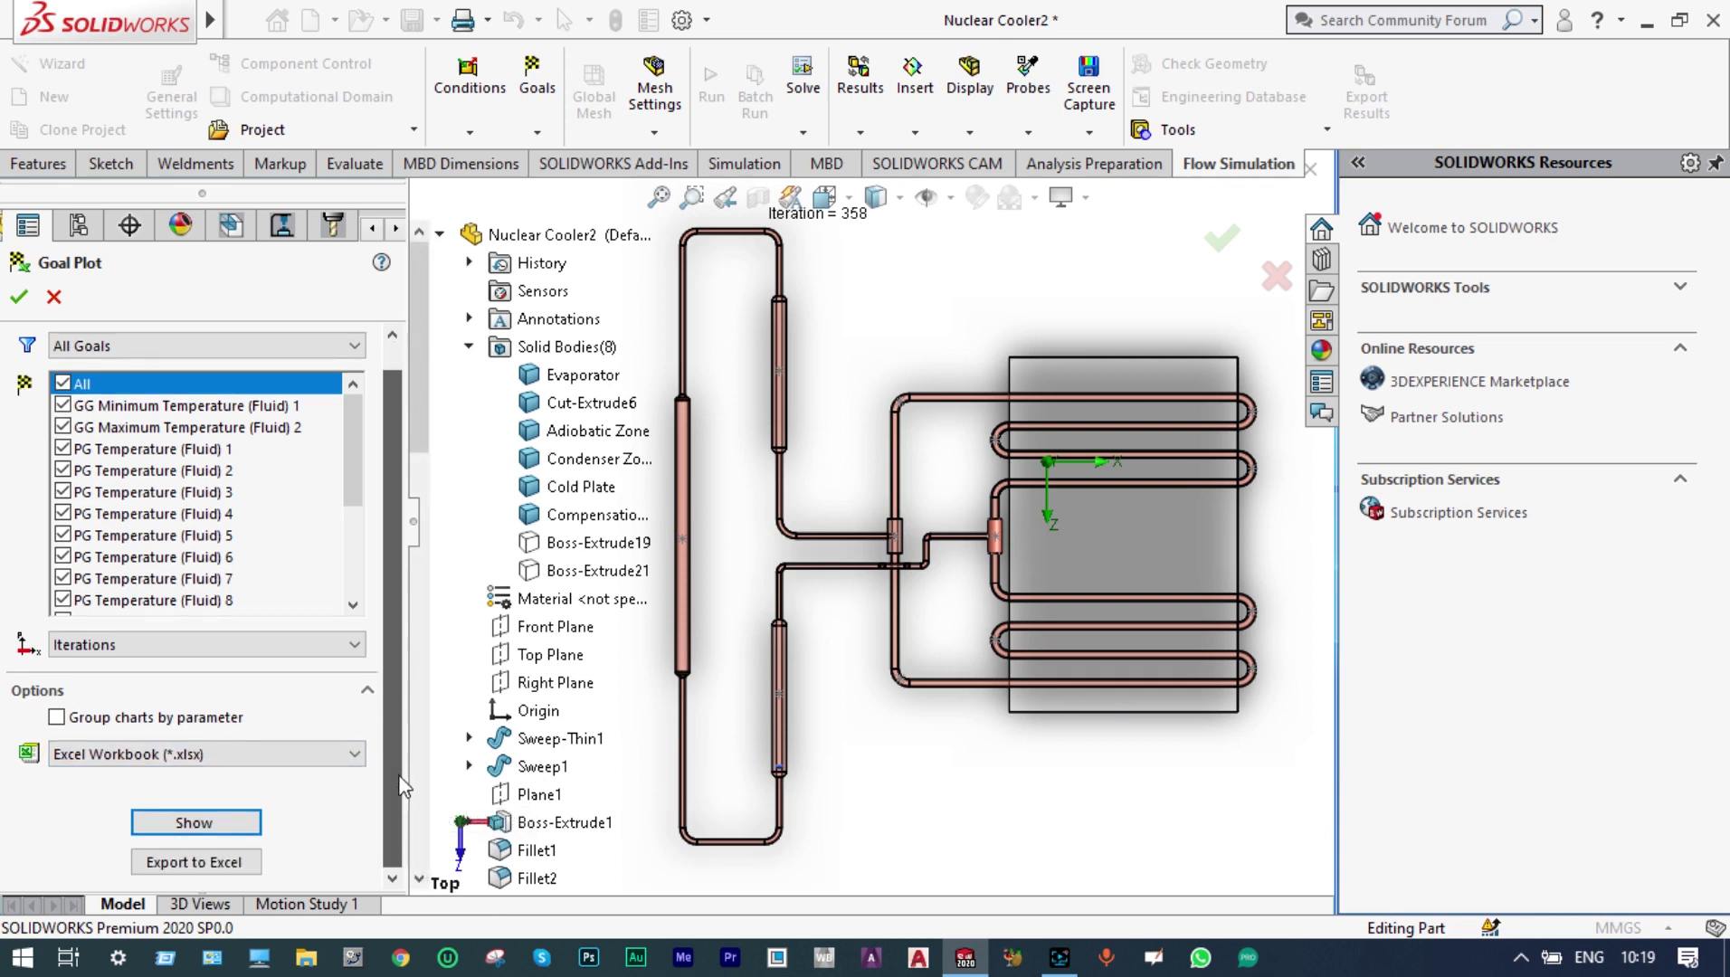
{"action": "left_click", "coordinate": [228, 866]}
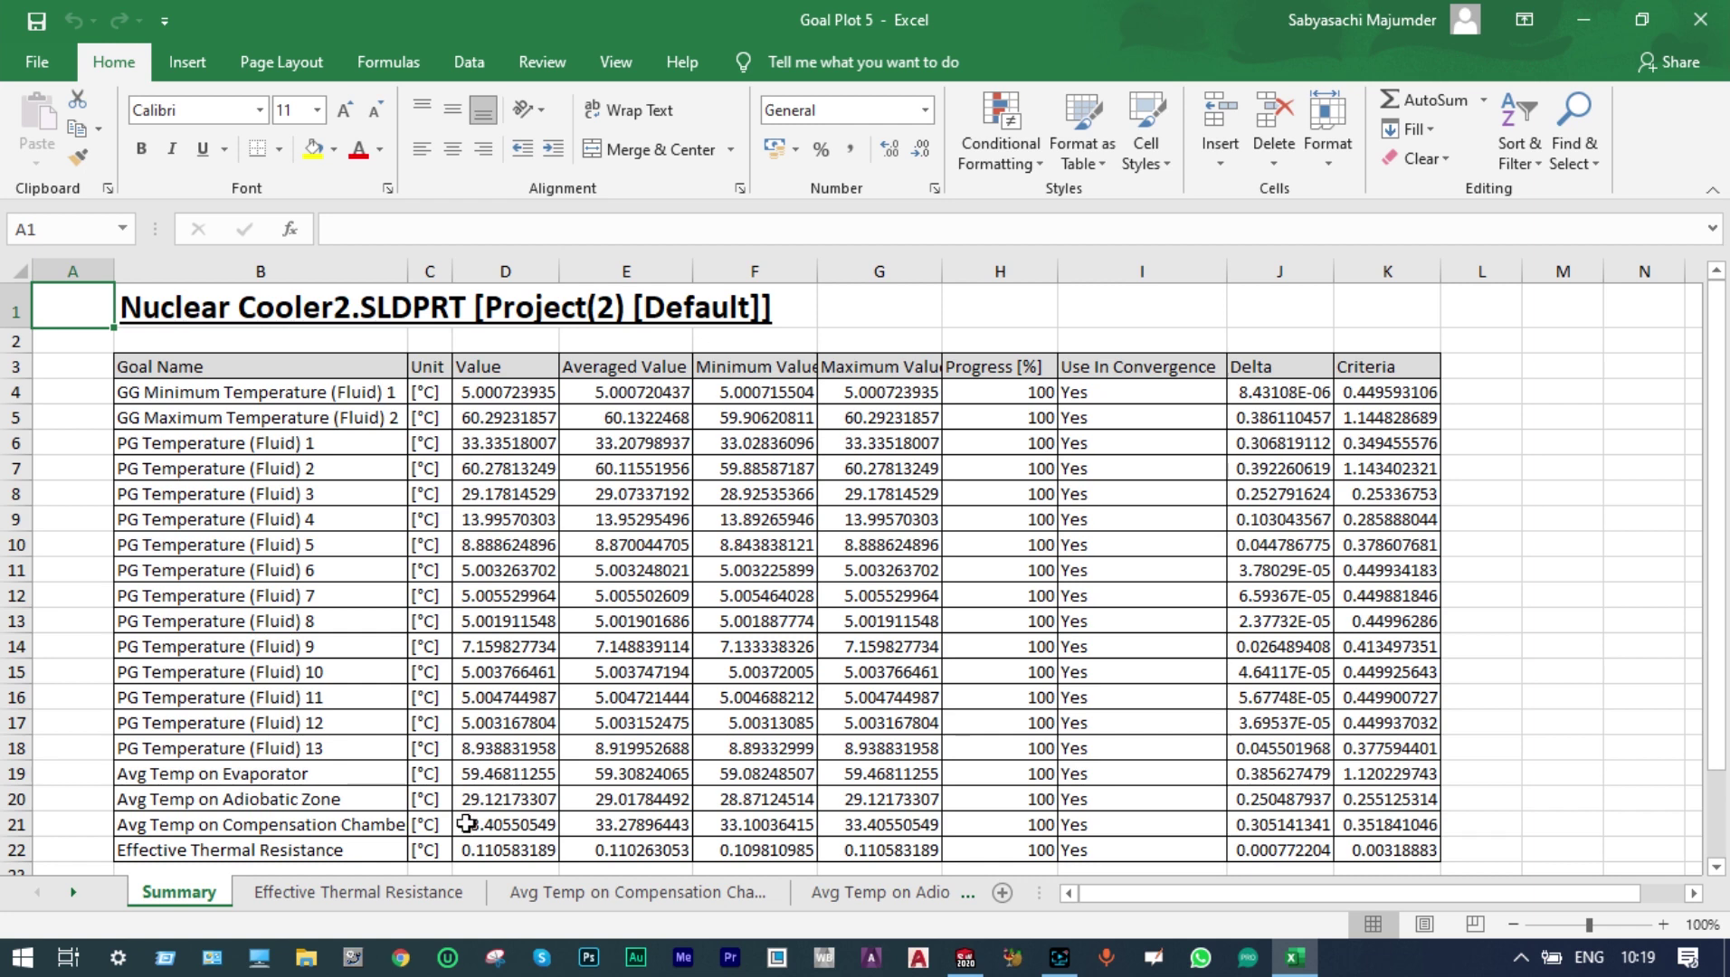
Step: Inspect the final points of the Effective Thermal Resistance and Avg Temp on Compensation Chamber charts in the exported workbook
{"action": "left_click", "coordinate": [421, 896]}
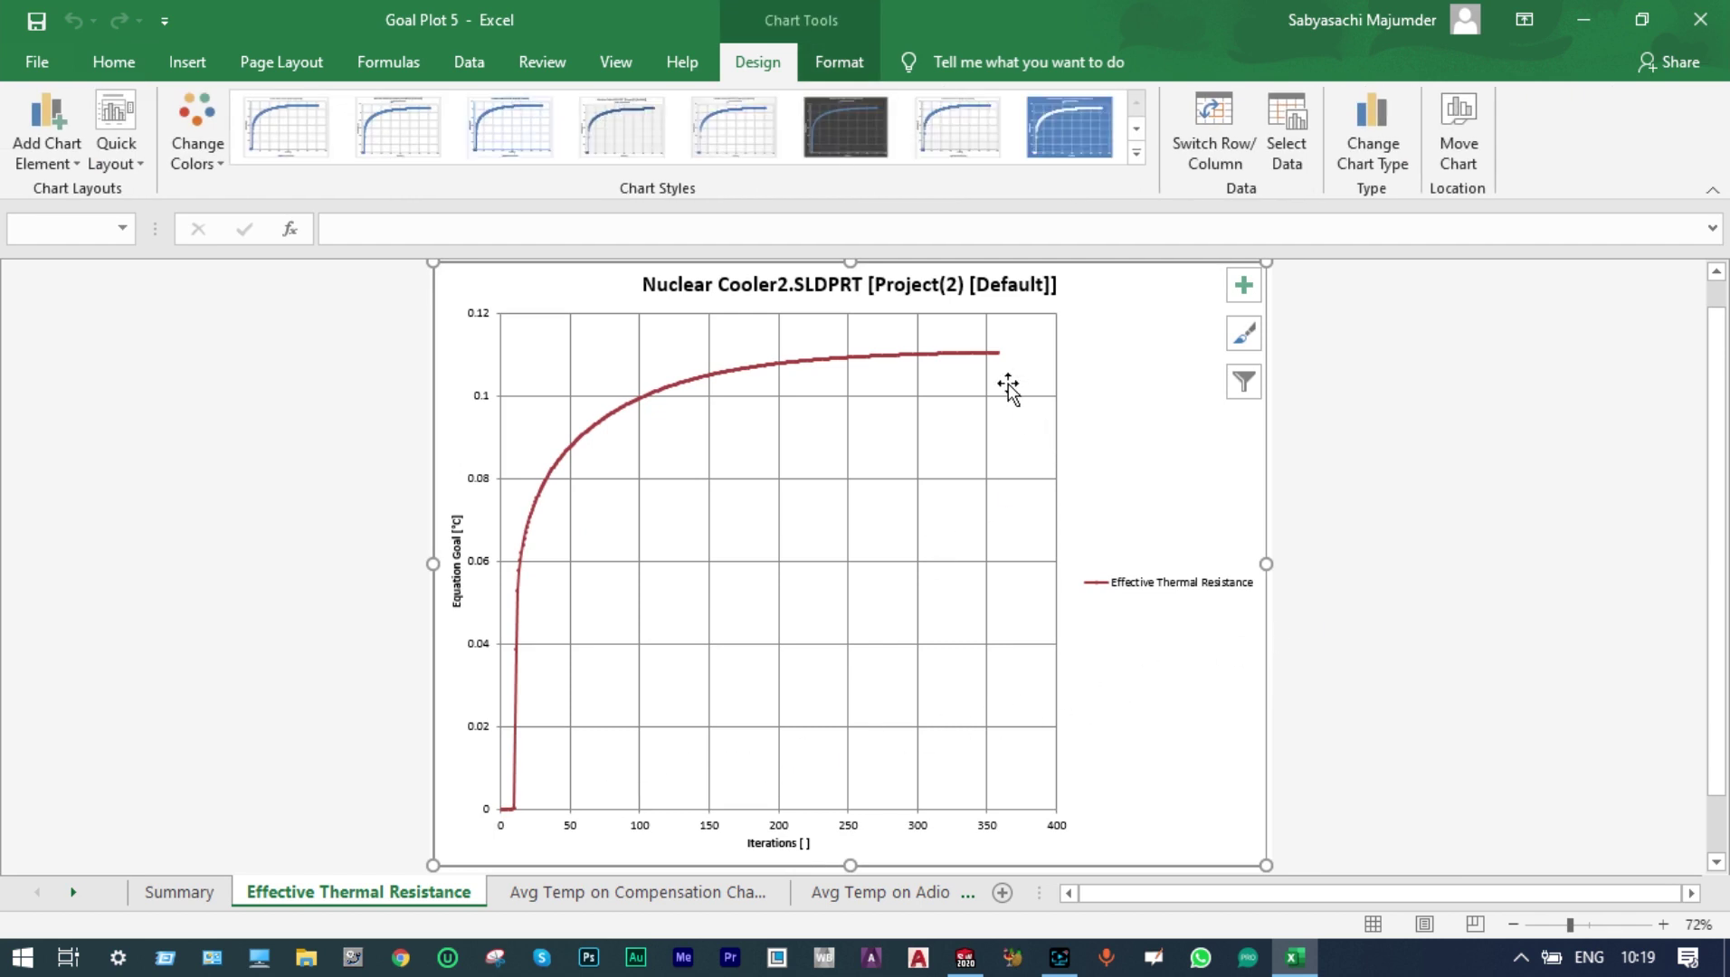
{"action": "mouse_move", "coordinate": [1001, 355]}
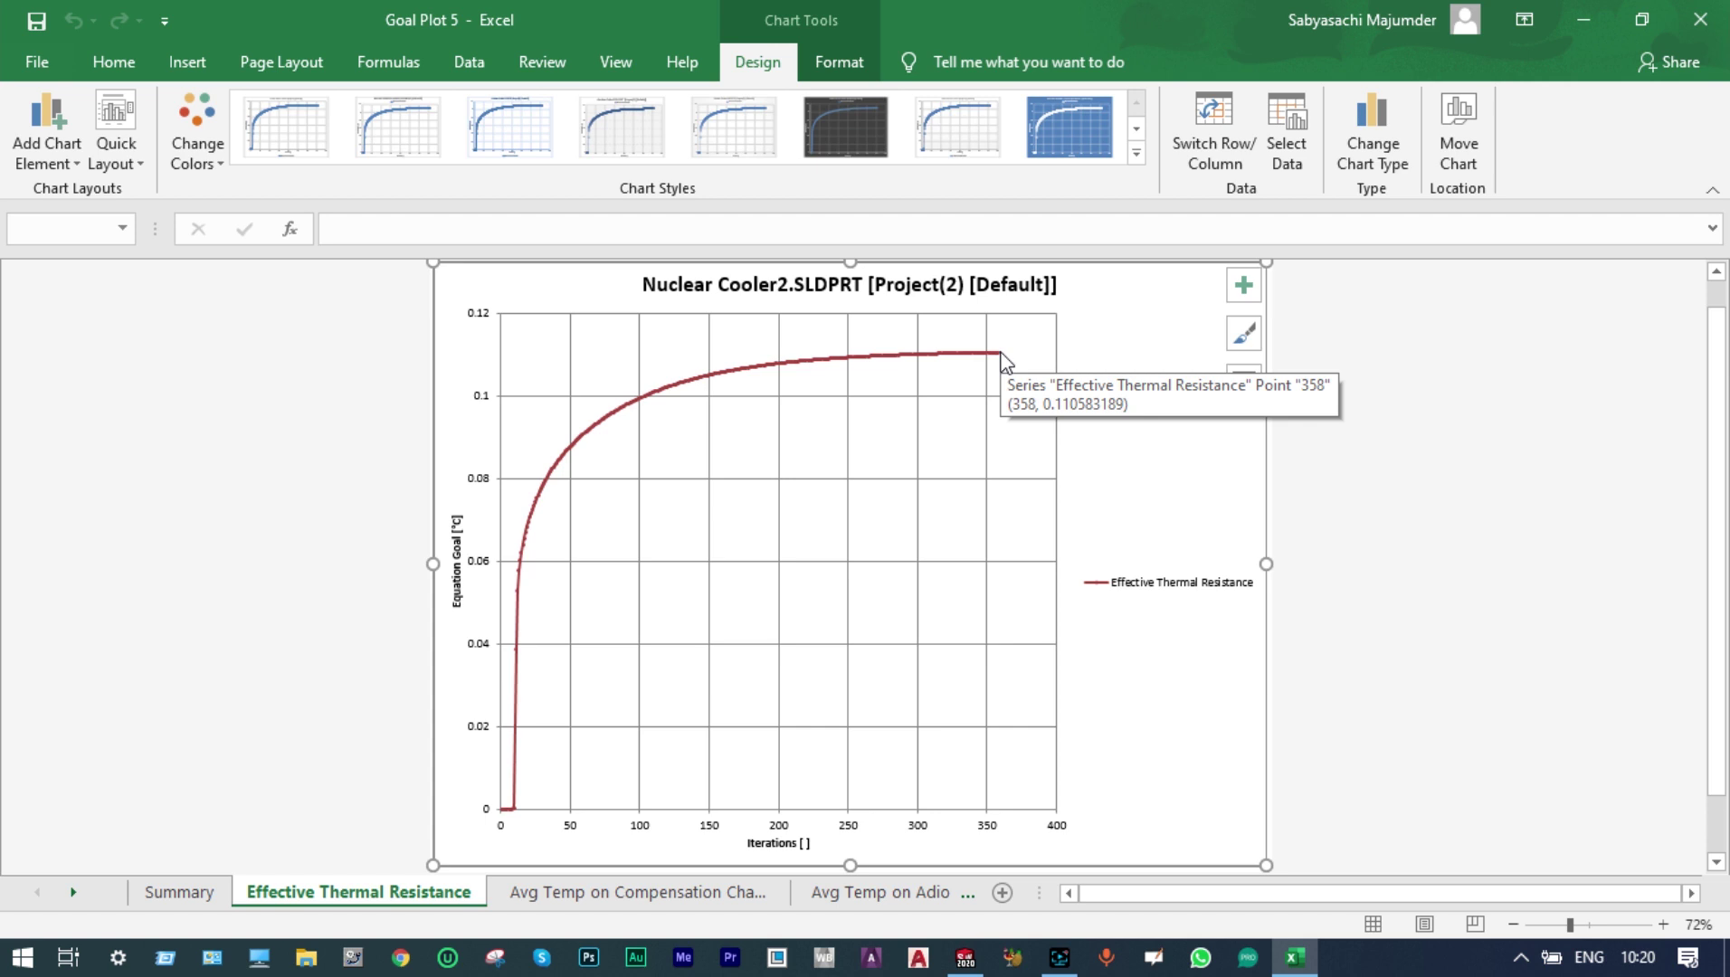
{"action": "left_click", "coordinate": [665, 896]}
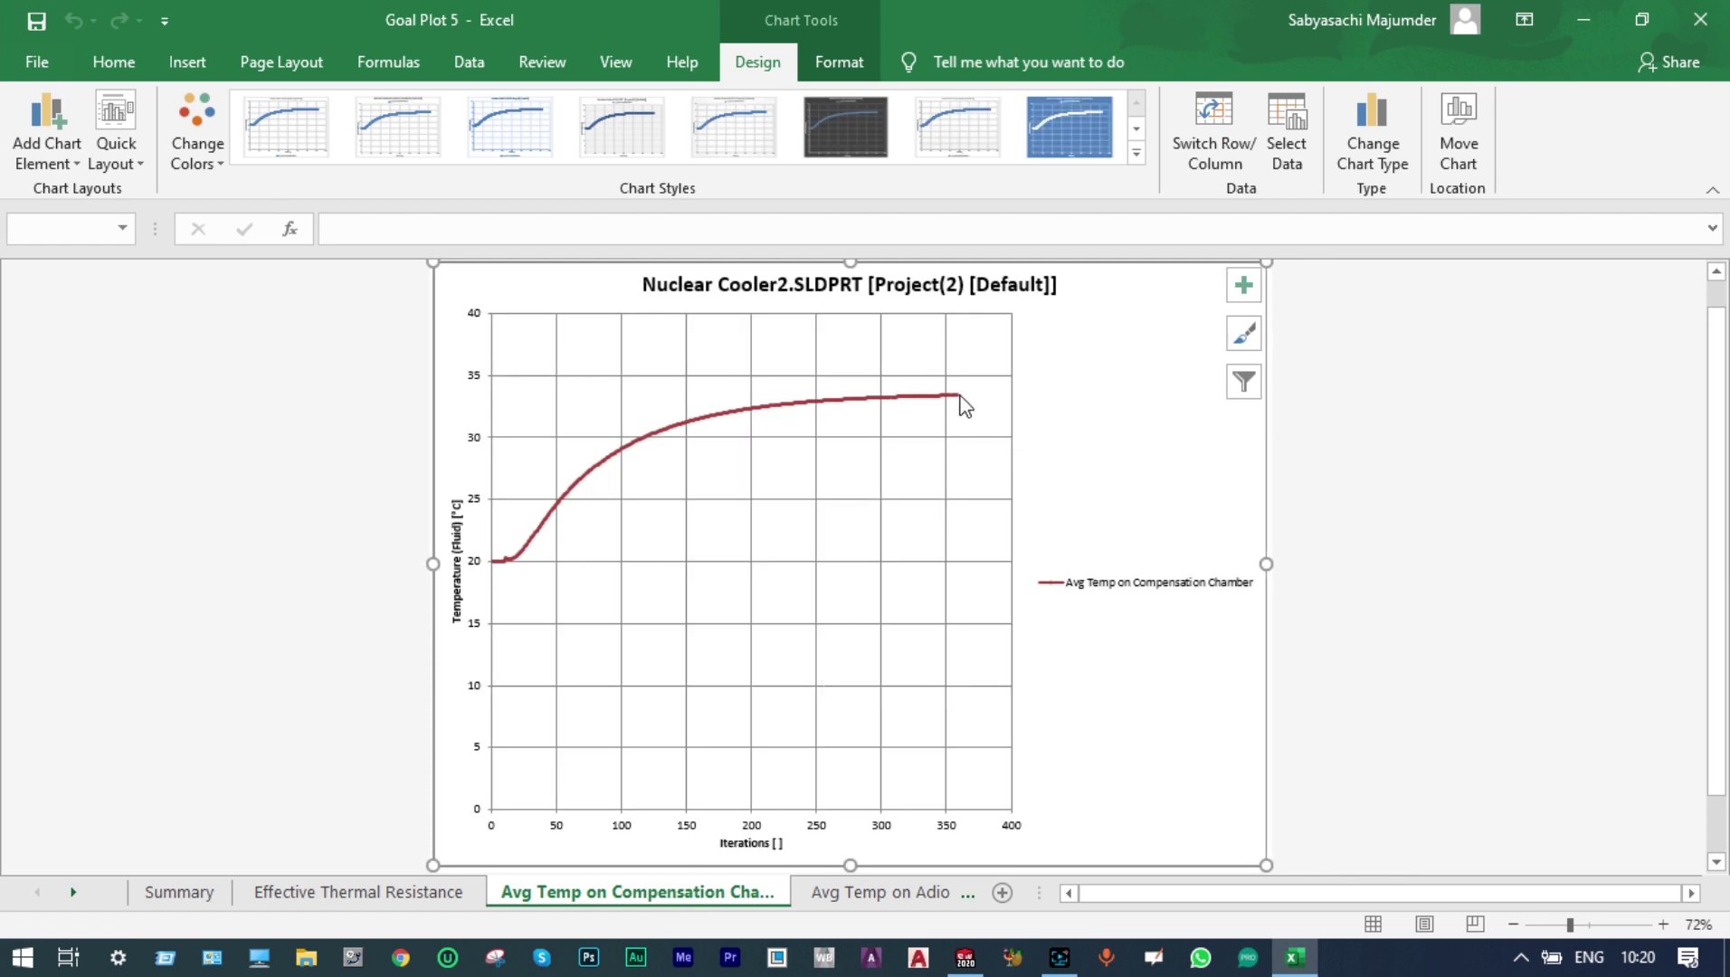
{"action": "mouse_move", "coordinate": [958, 395]}
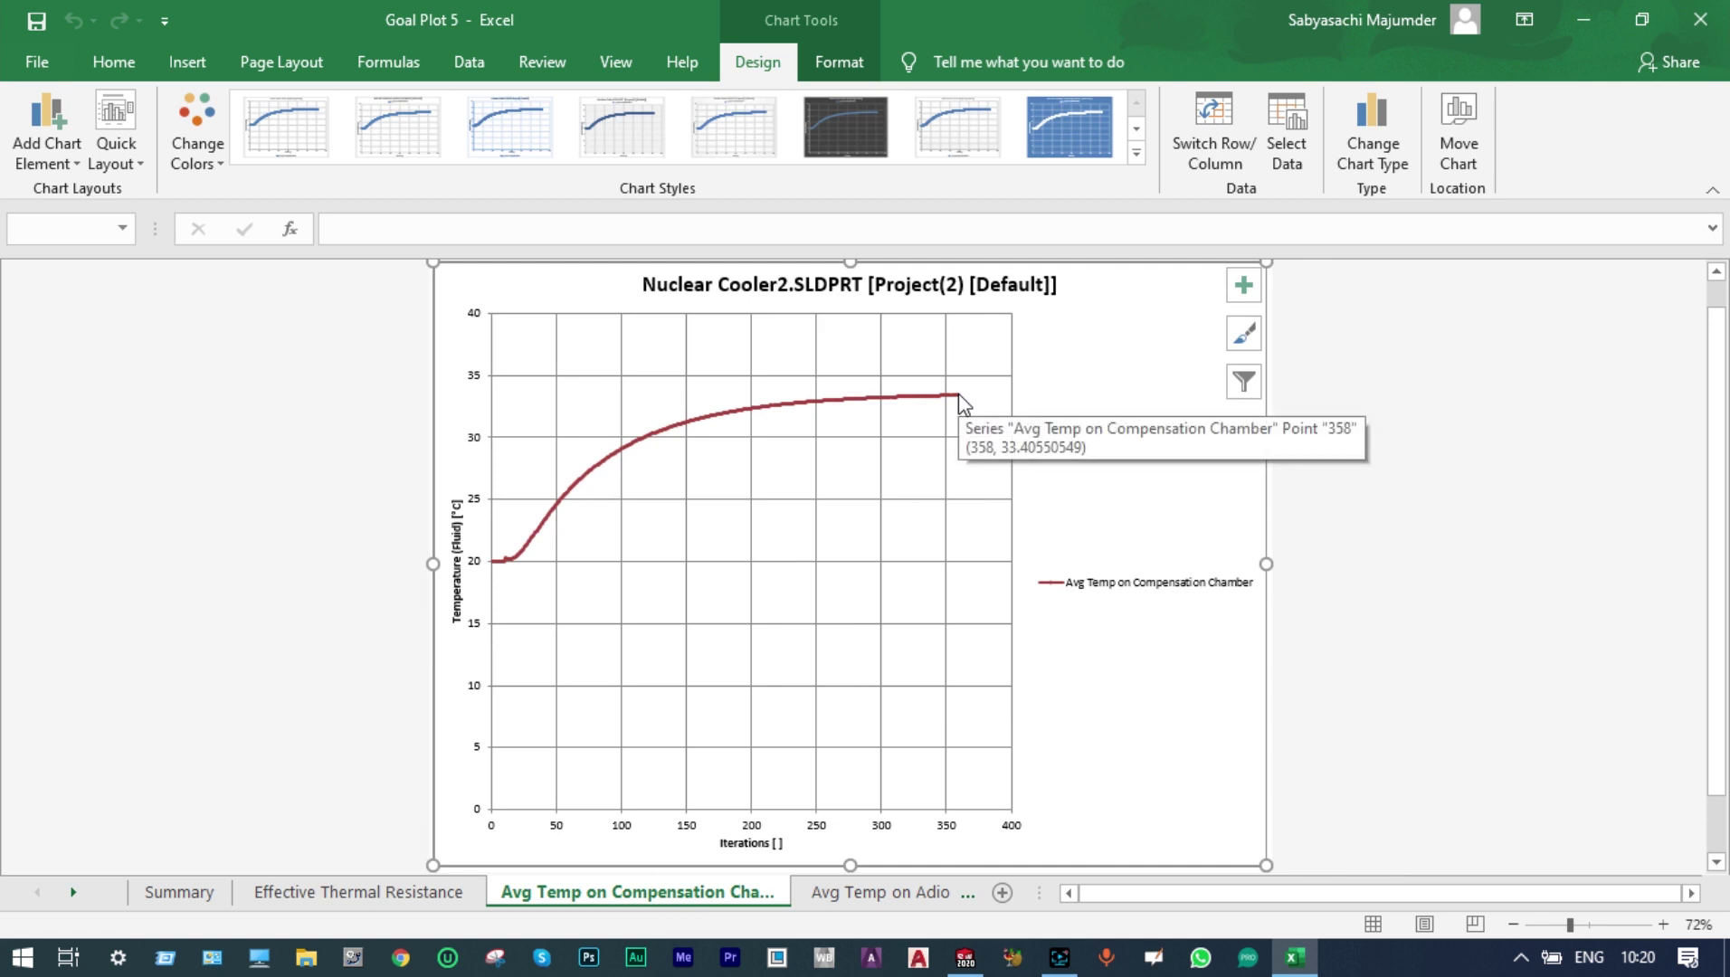
Step: View the Avg Temp on Adiobatic Zone chart and the Avg Temp on Evaporator chart in the workbook
{"action": "left_click", "coordinate": [874, 896]}
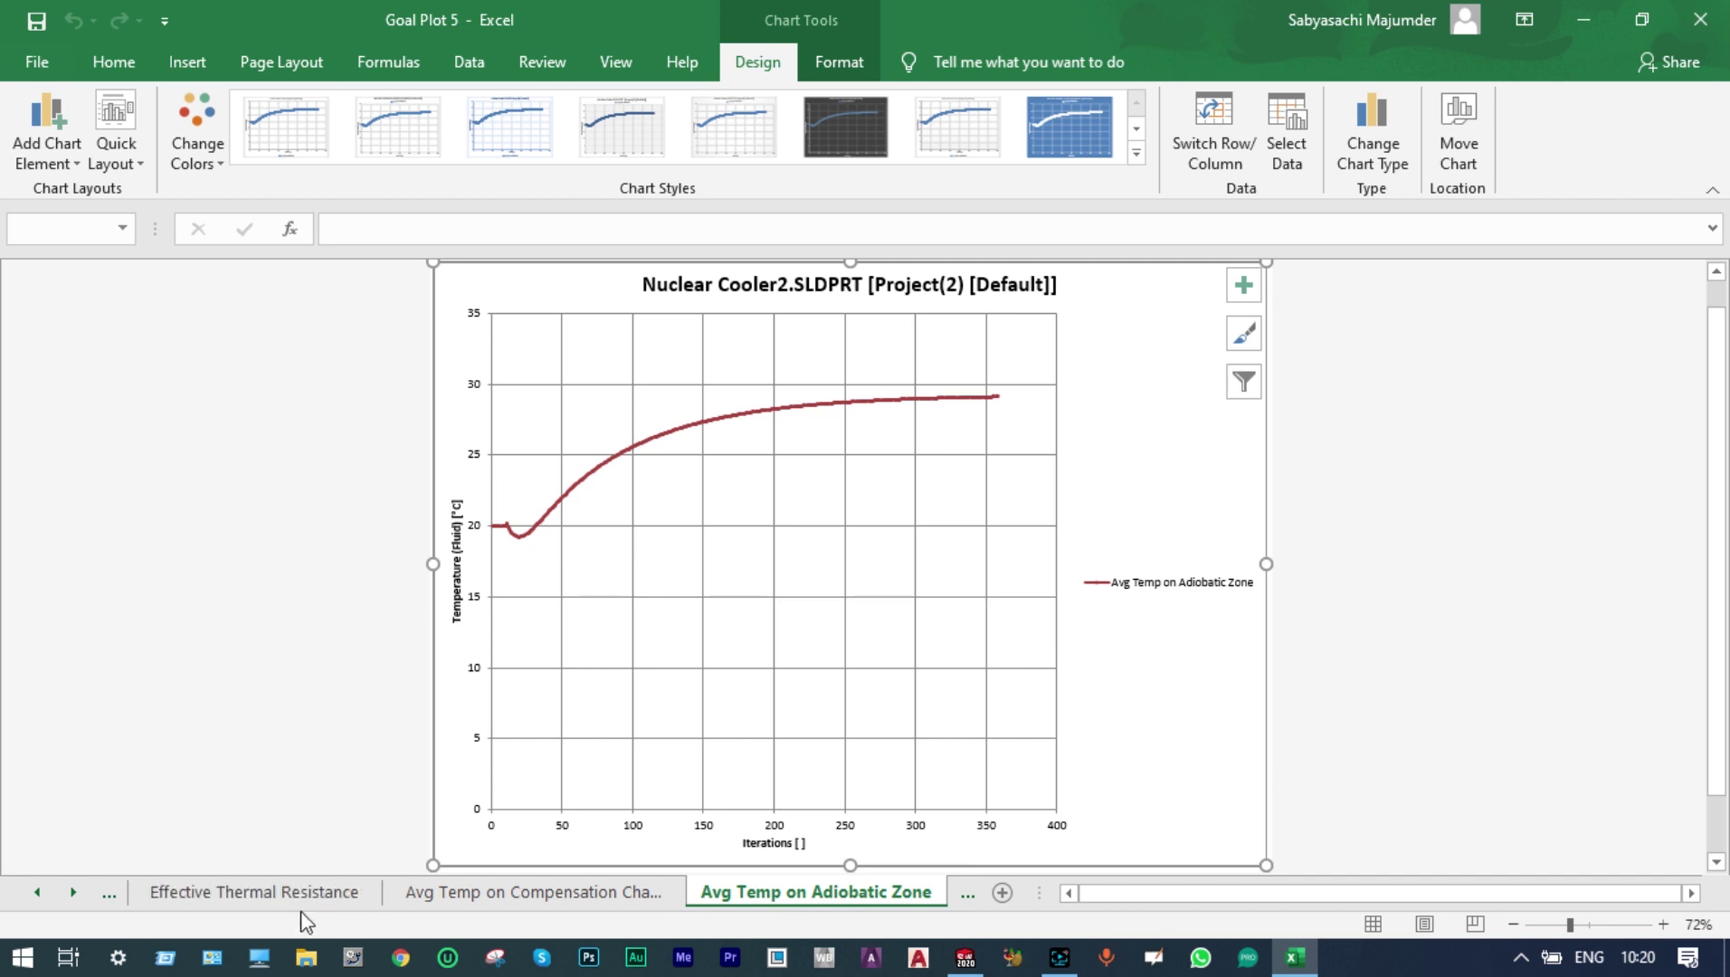
{"action": "left_click", "coordinate": [73, 893]}
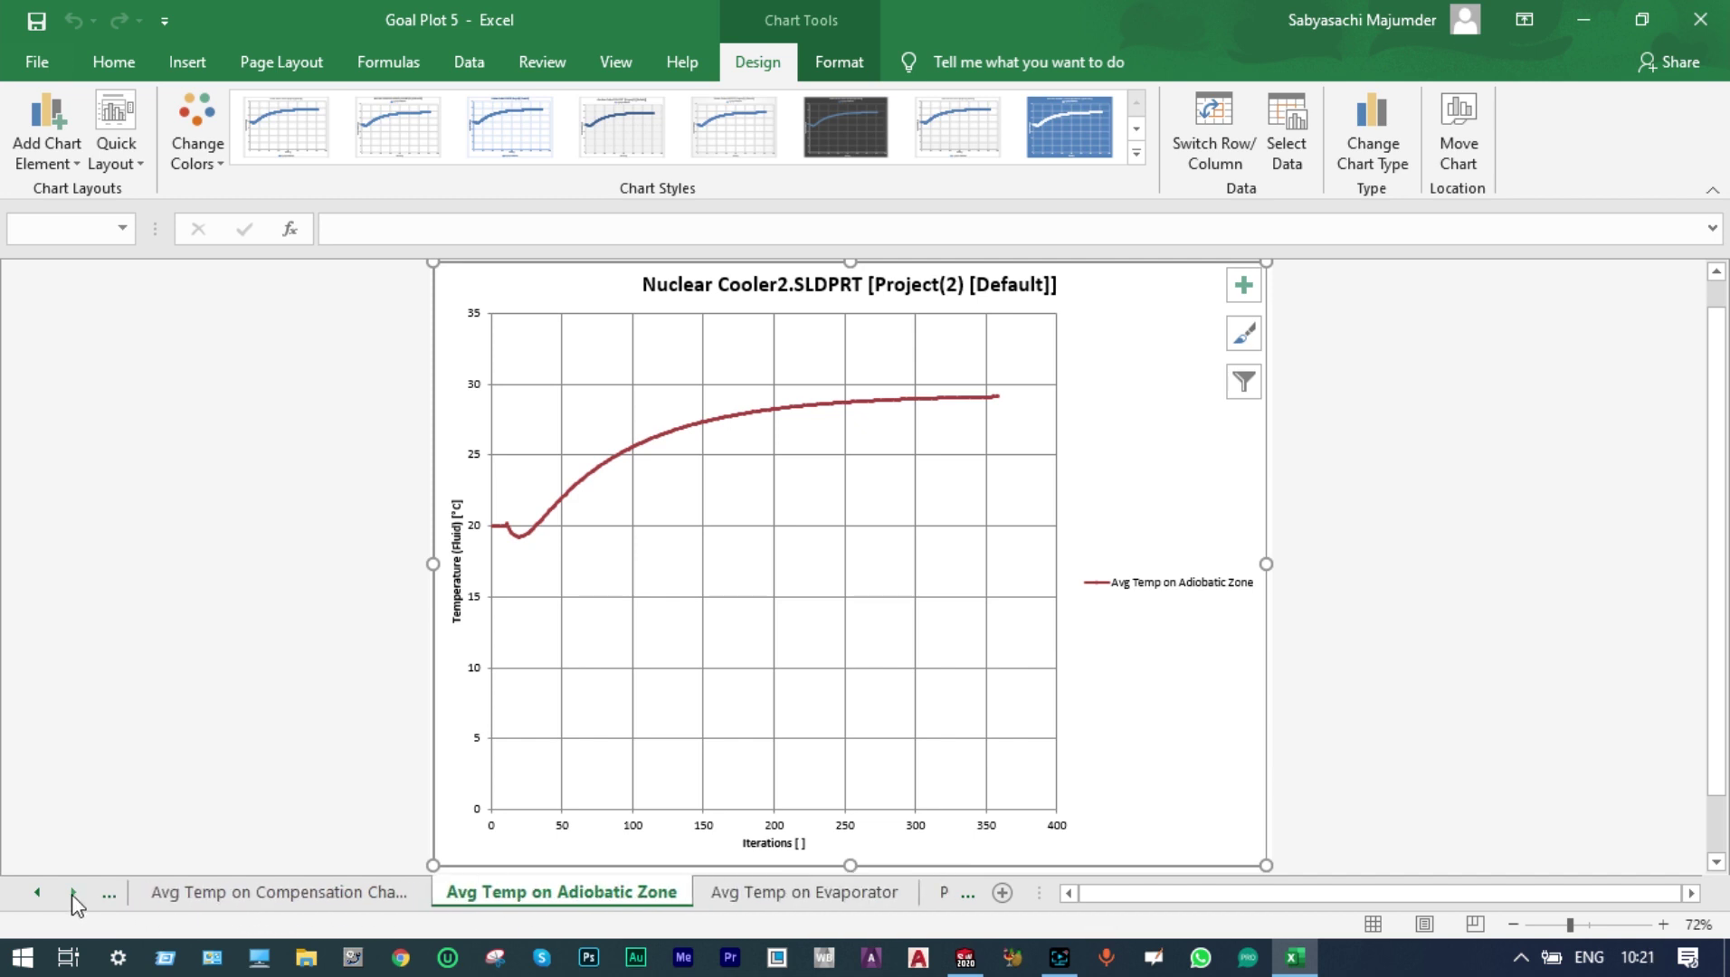
{"action": "left_click", "coordinate": [73, 894]}
{"action": "left_click", "coordinate": [73, 894]}
{"action": "left_click", "coordinate": [215, 897]}
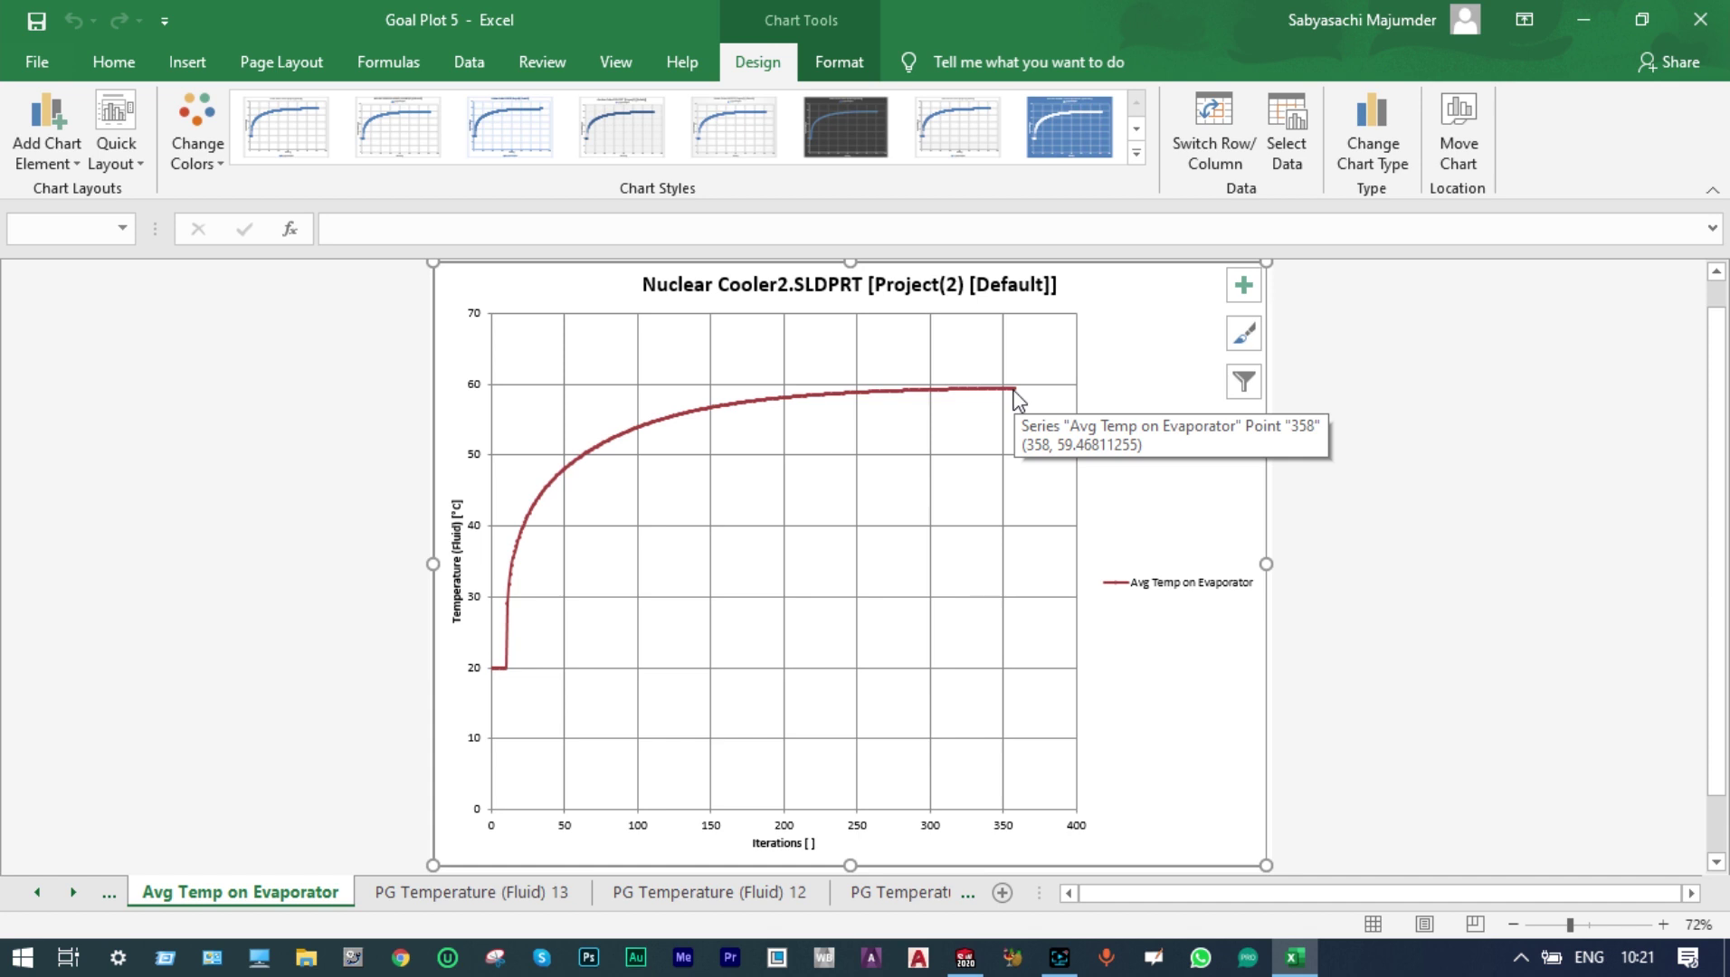
Step: Review the PG Temperature (Fluid) 13, 12 and 11 charts, and close the workbook to return to SOLIDWORKS
{"action": "left_click", "coordinate": [533, 891]}
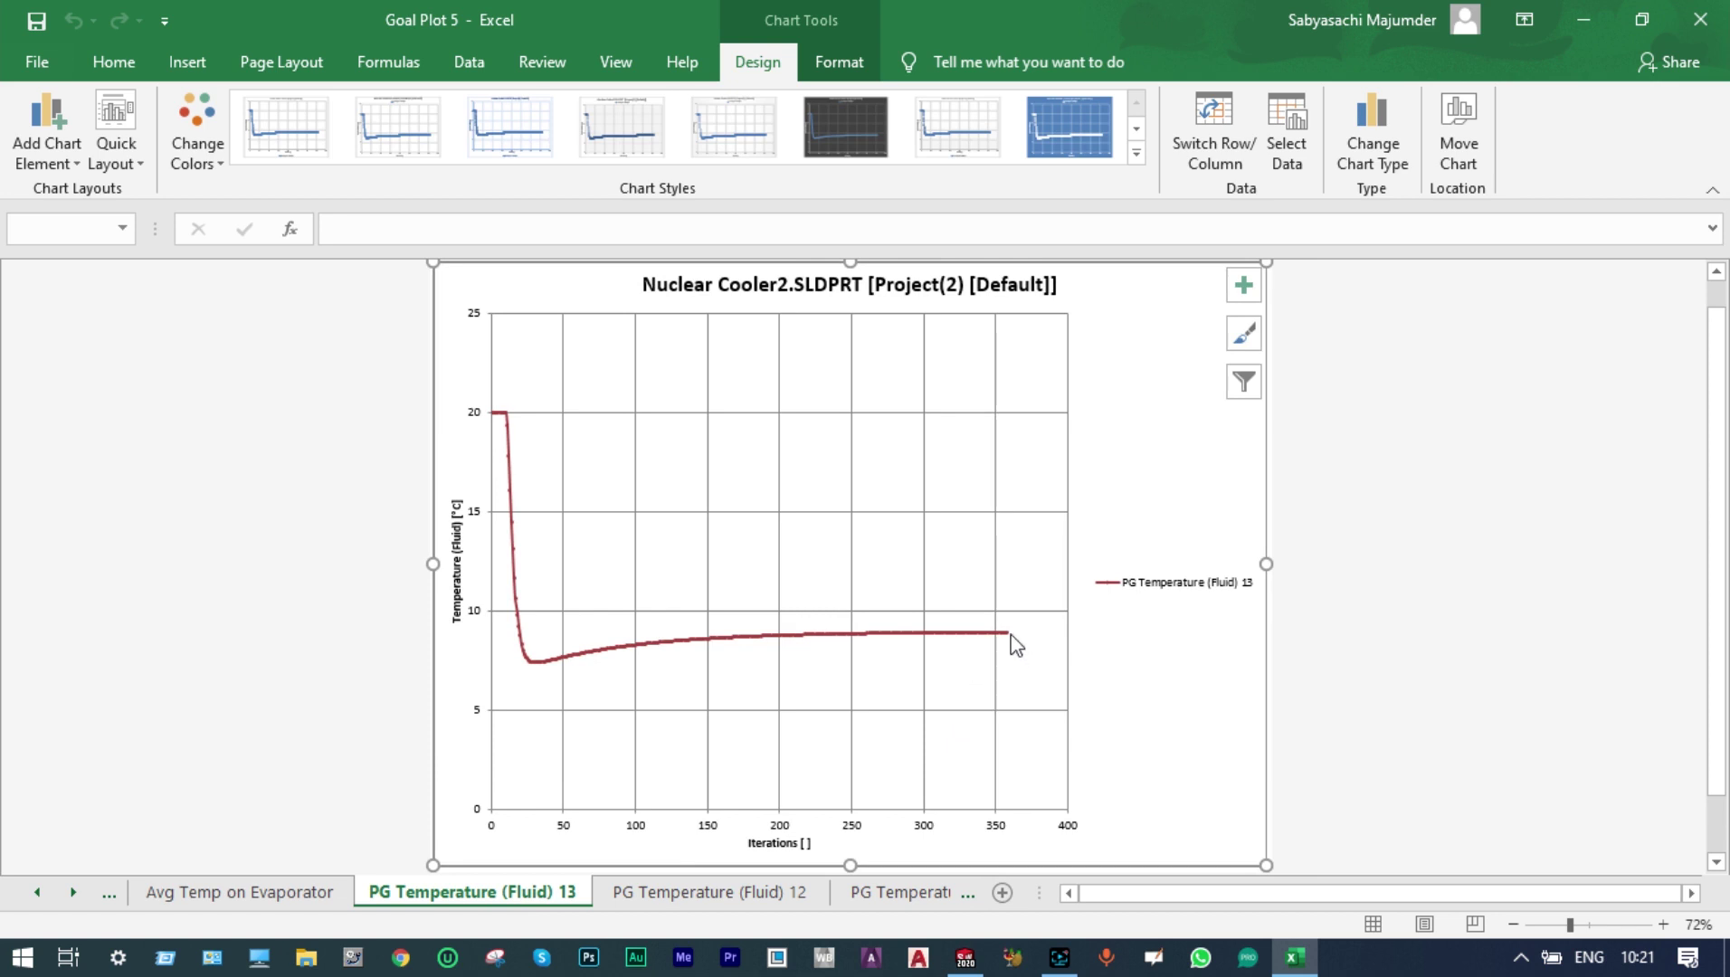
{"action": "mouse_move", "coordinate": [1010, 633]}
{"action": "left_click", "coordinate": [762, 894]}
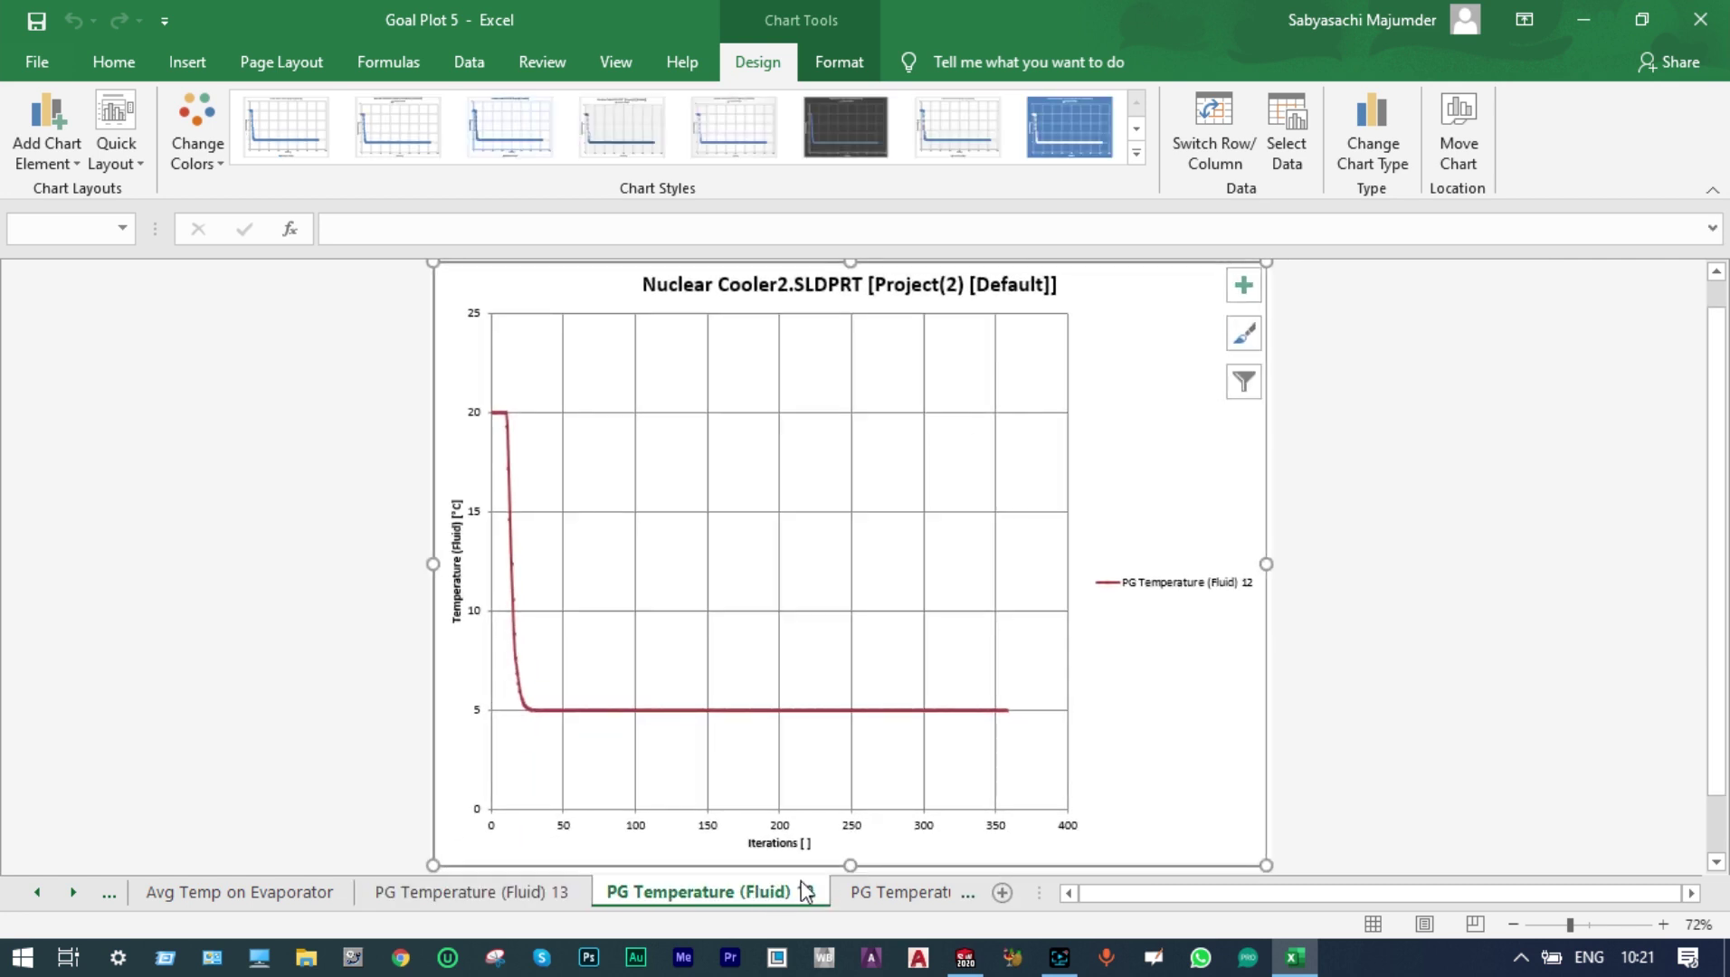
{"action": "left_click", "coordinate": [885, 893]}
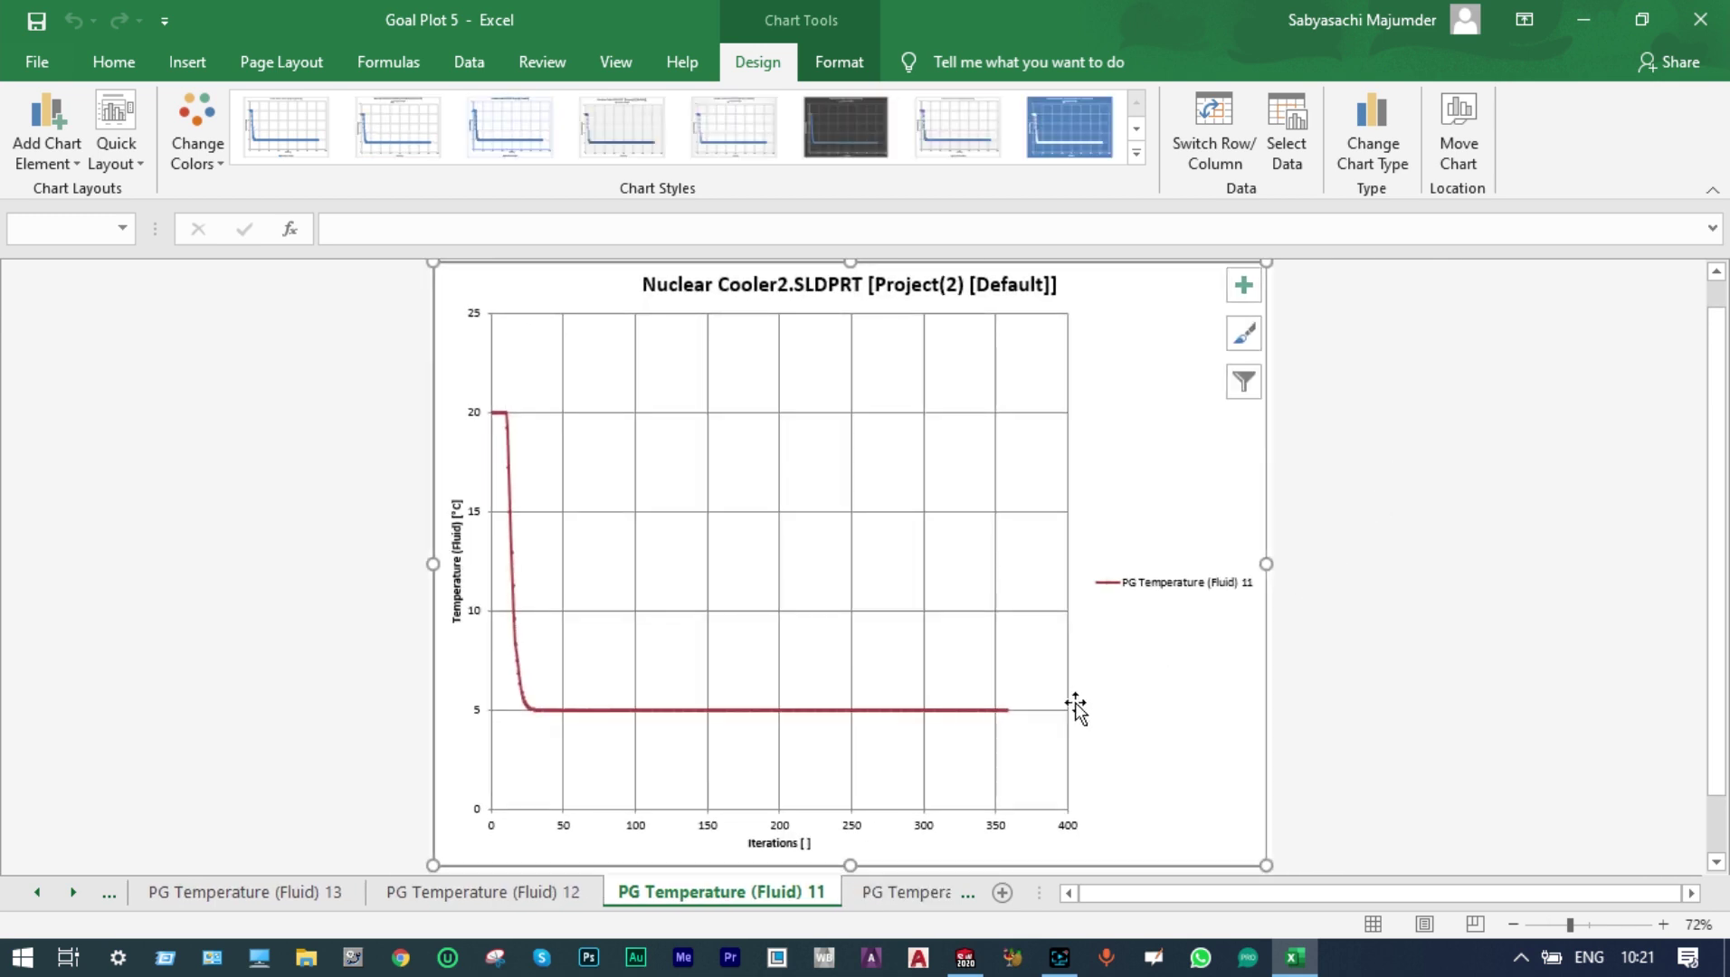
{"action": "left_click", "coordinate": [1702, 19]}
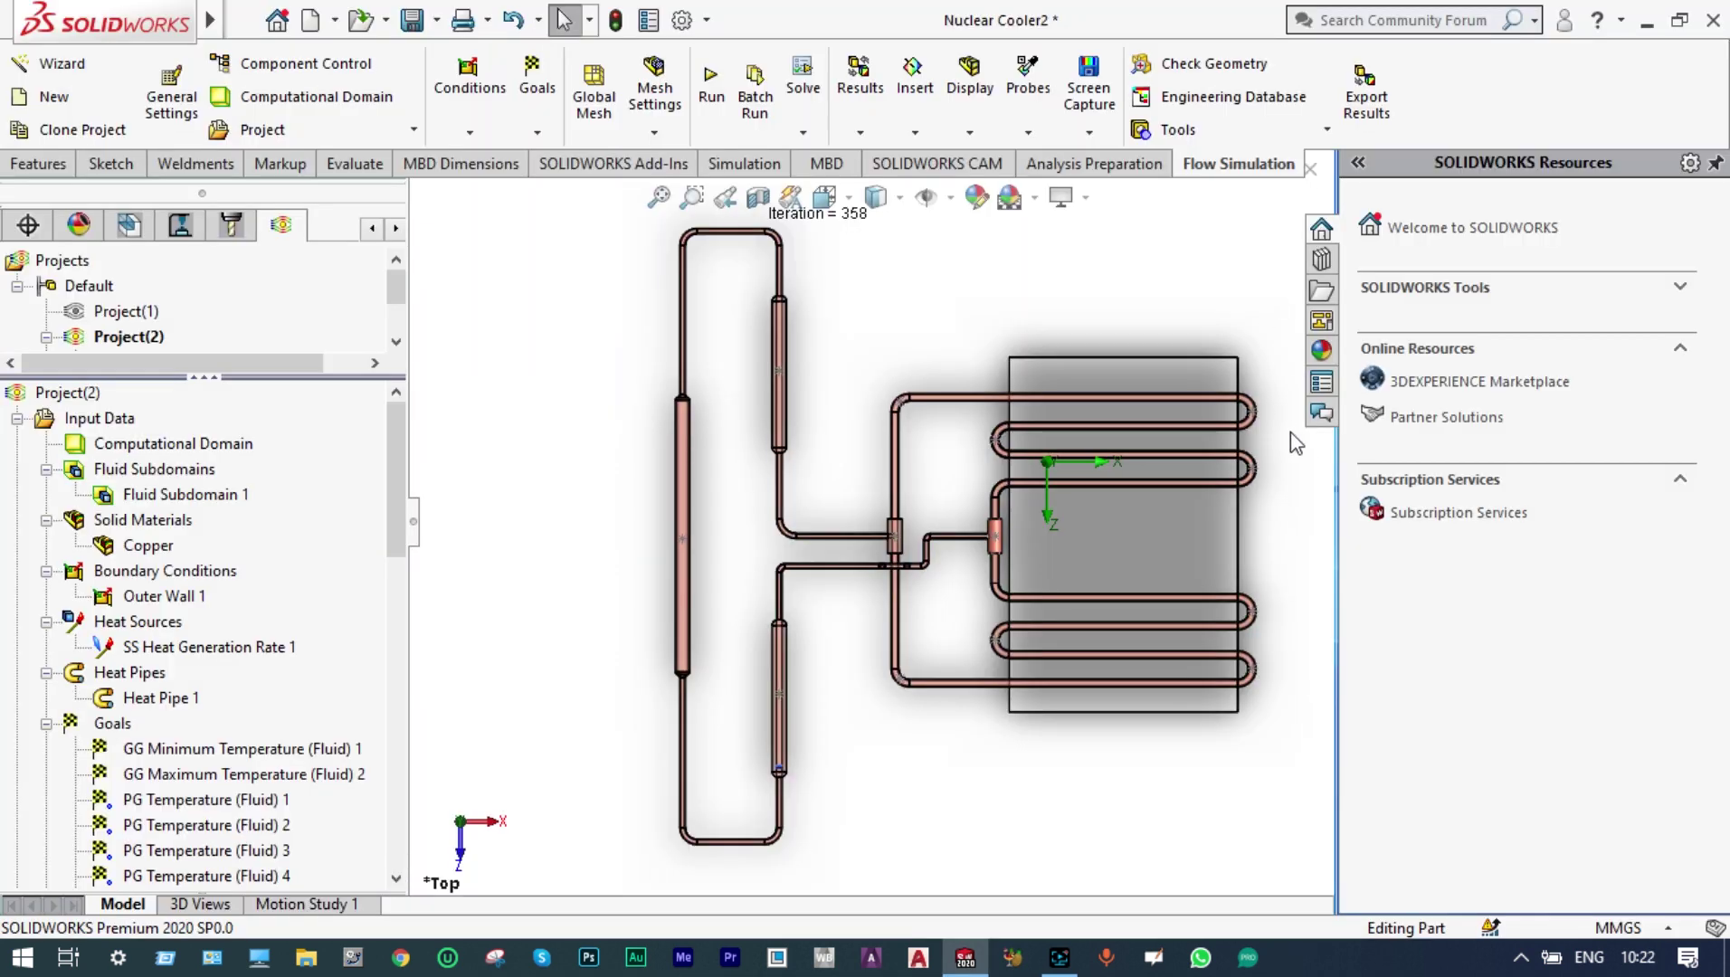
{"action": "scroll", "coordinate": [1300, 445], "scroll_direction": "down", "scroll_amount": 1}
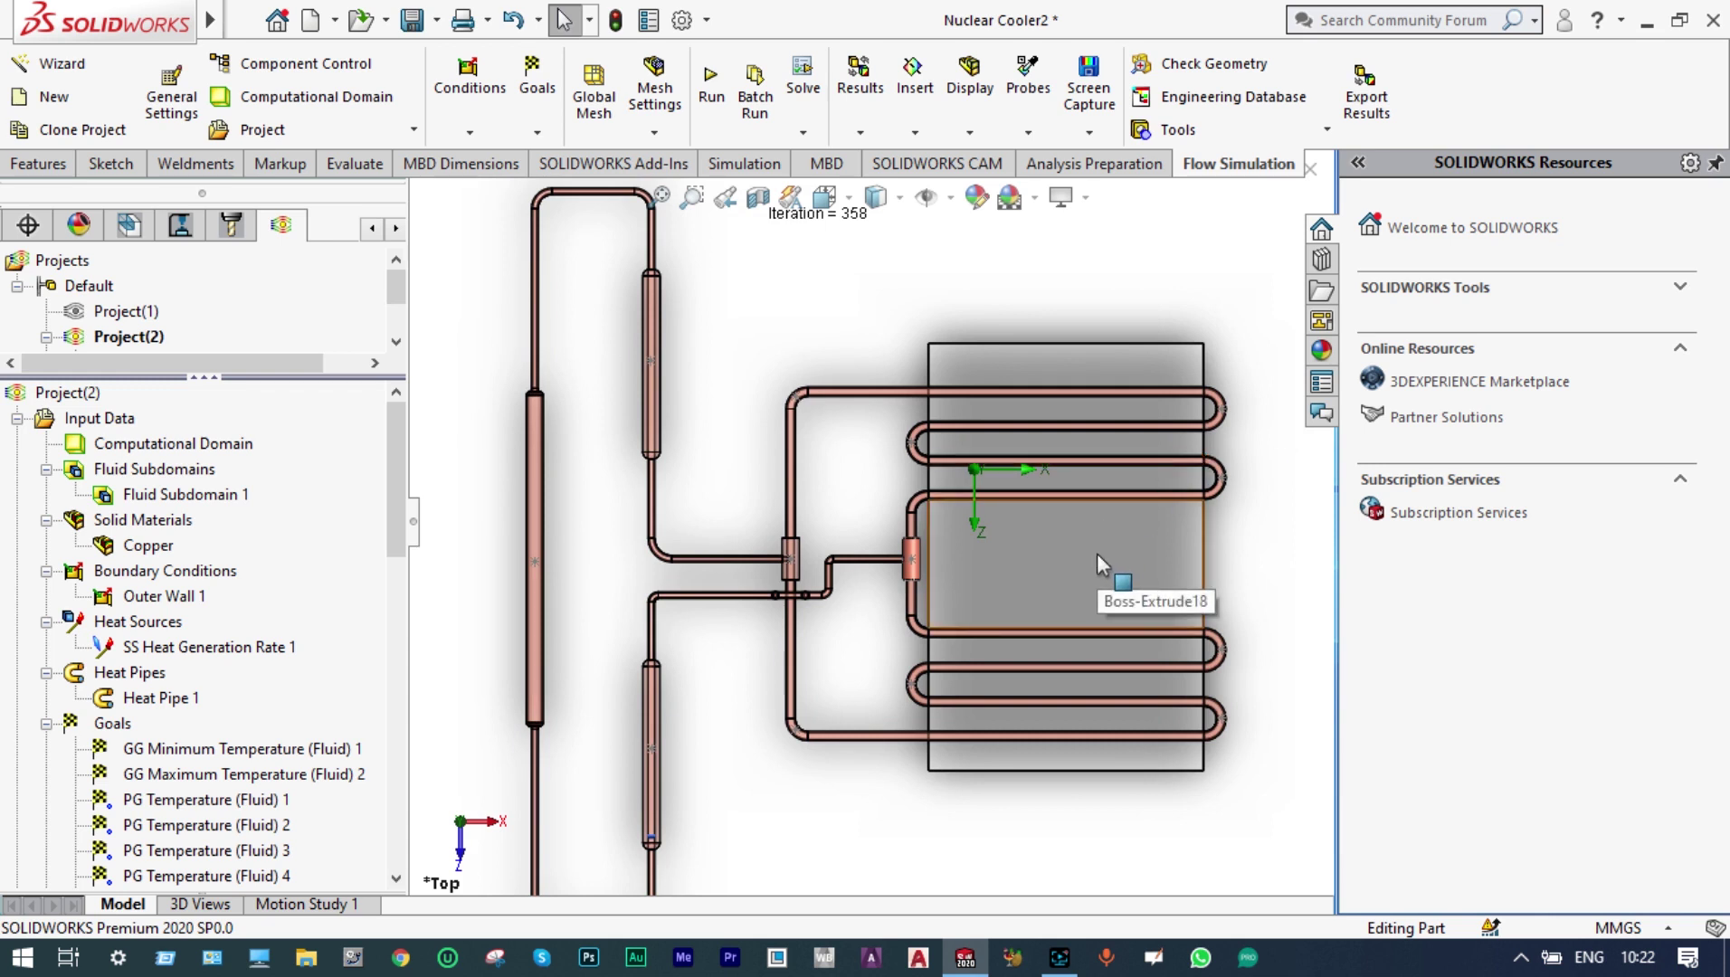
{"action": "scroll", "coordinate": [1096, 554], "scroll_direction": "down", "scroll_amount": 1}
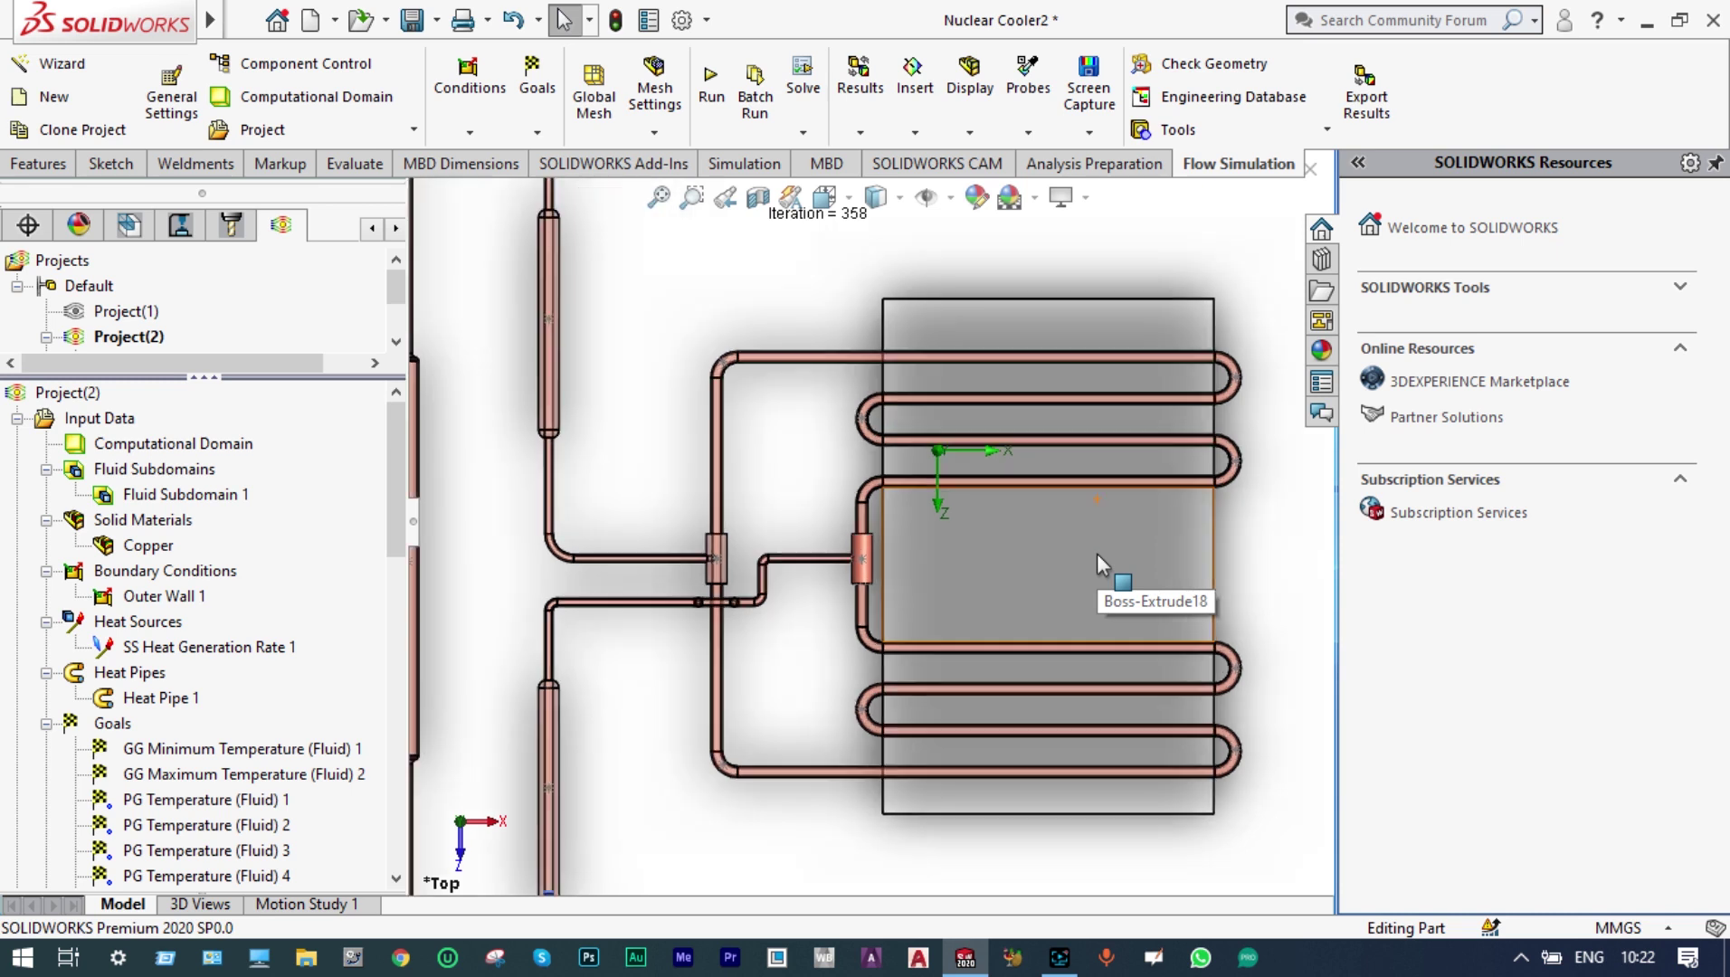
{"action": "scroll", "coordinate": [1096, 554], "scroll_direction": "up", "scroll_amount": 3}
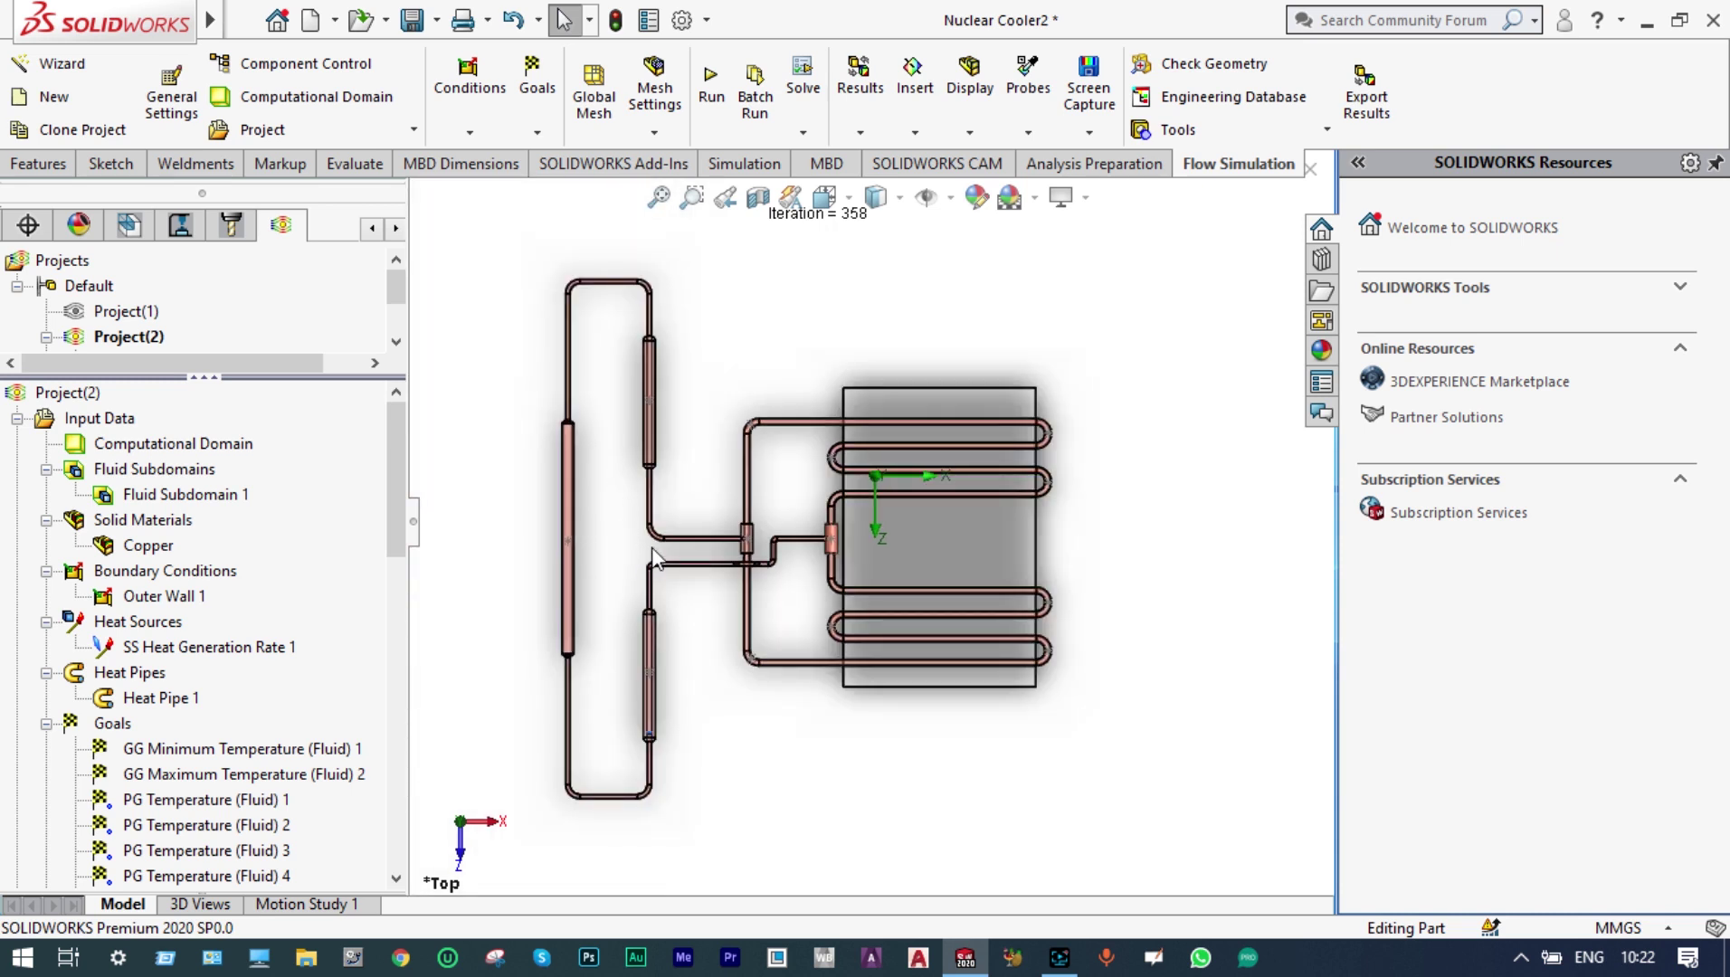
{"action": "scroll", "coordinate": [586, 525], "scroll_direction": "down", "scroll_amount": 2}
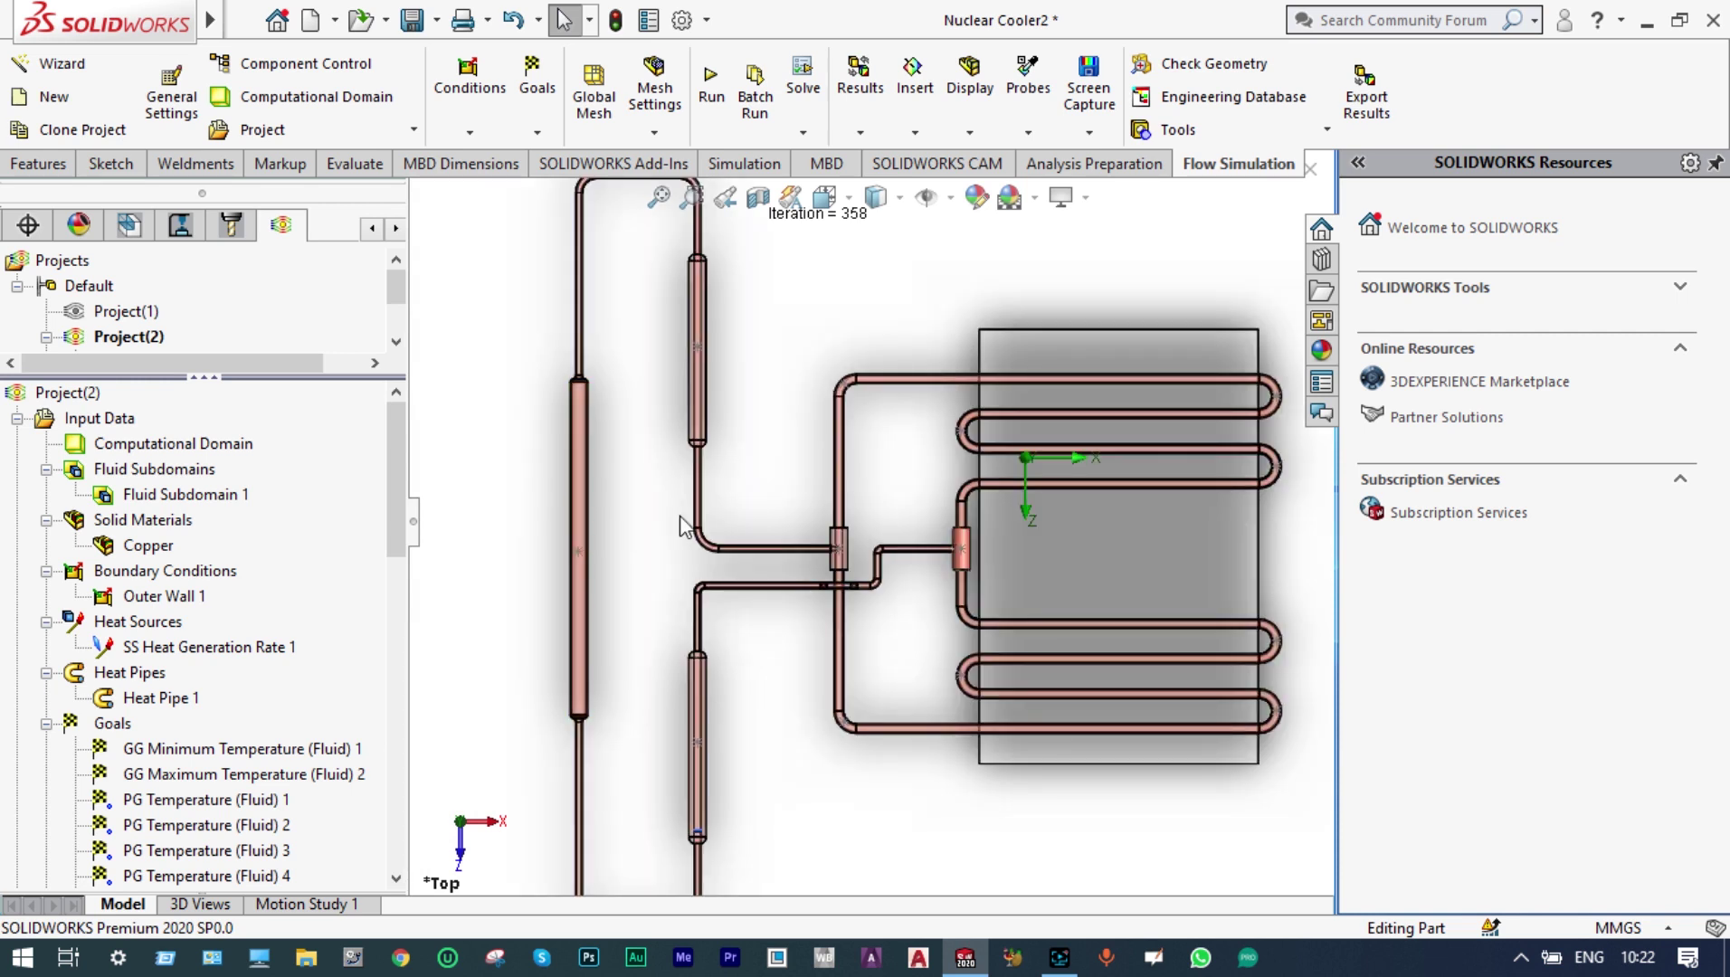
{"action": "scroll", "coordinate": [867, 523], "scroll_direction": "up", "scroll_amount": 3}
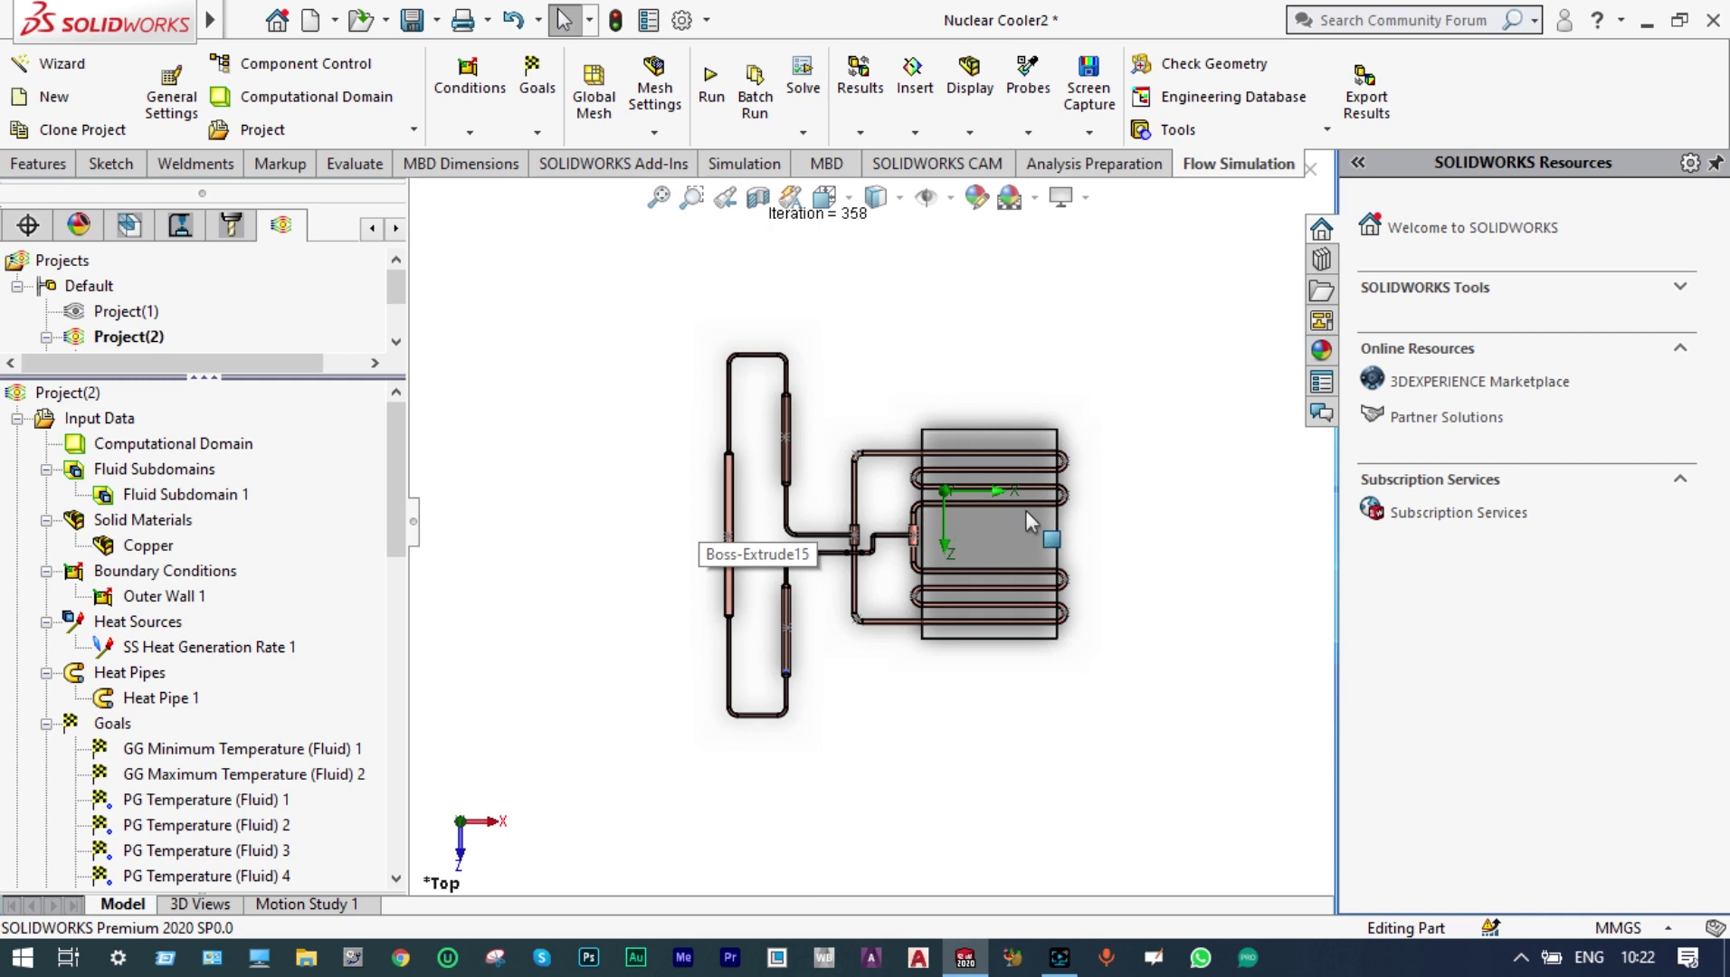
{"action": "scroll", "coordinate": [1000, 545], "scroll_direction": "down", "scroll_amount": 2}
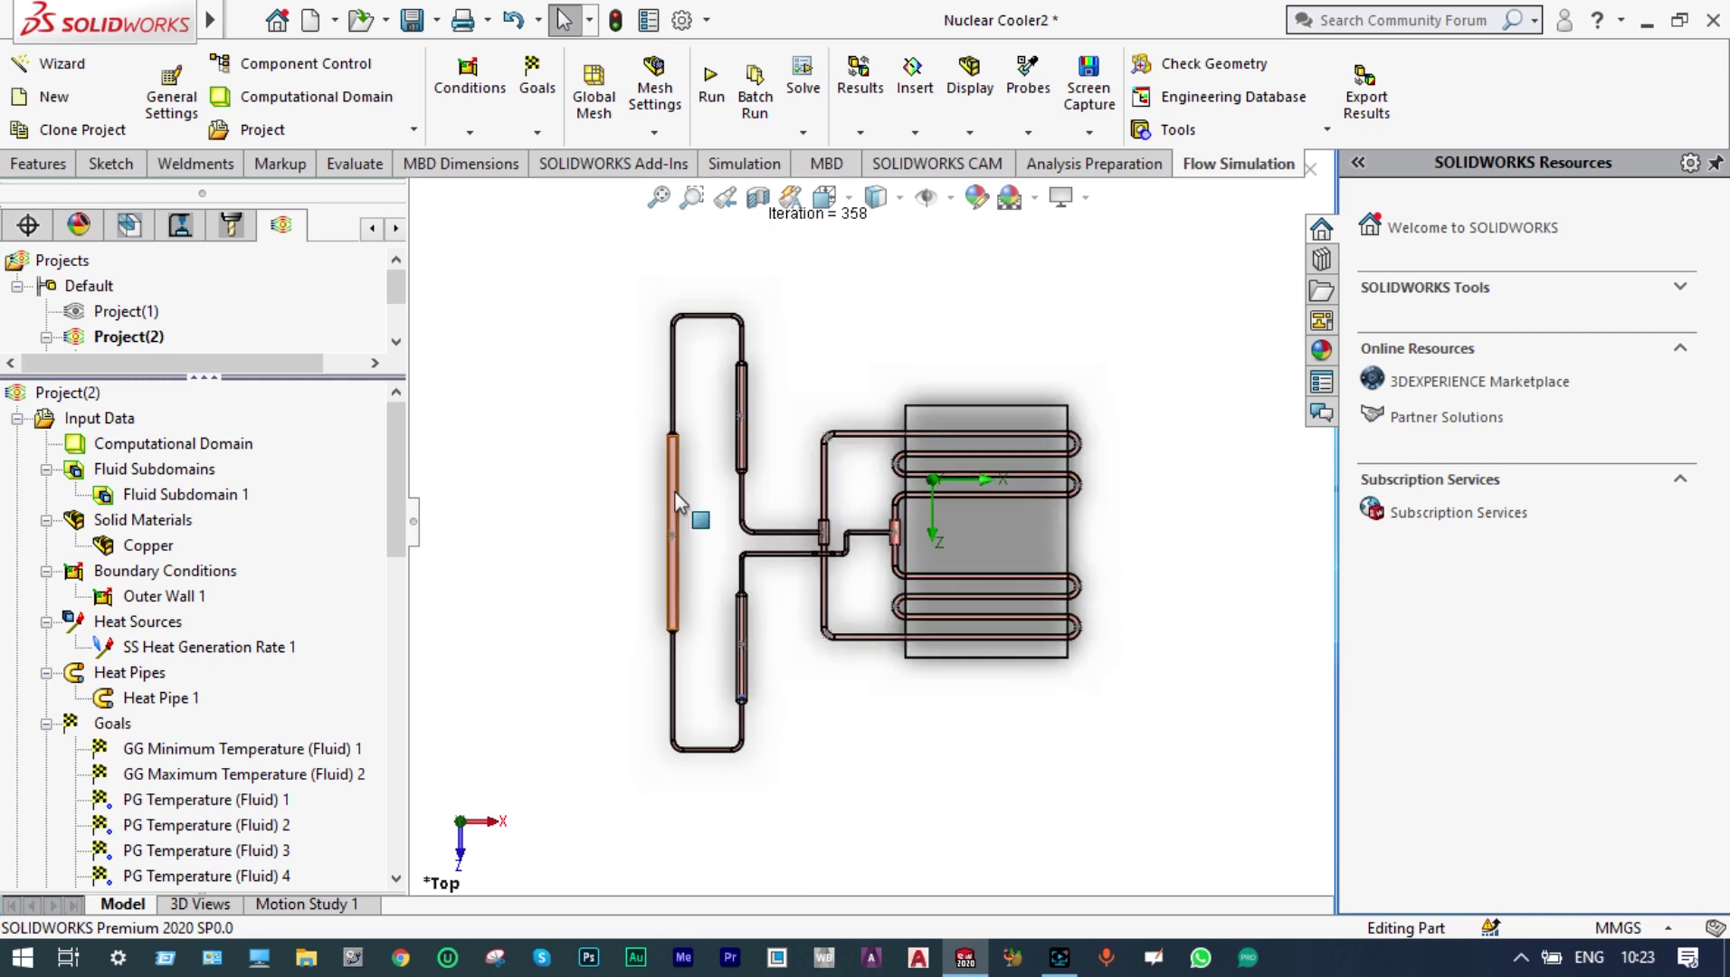
{"action": "scroll", "coordinate": [884, 510], "scroll_direction": "down", "scroll_amount": 1}
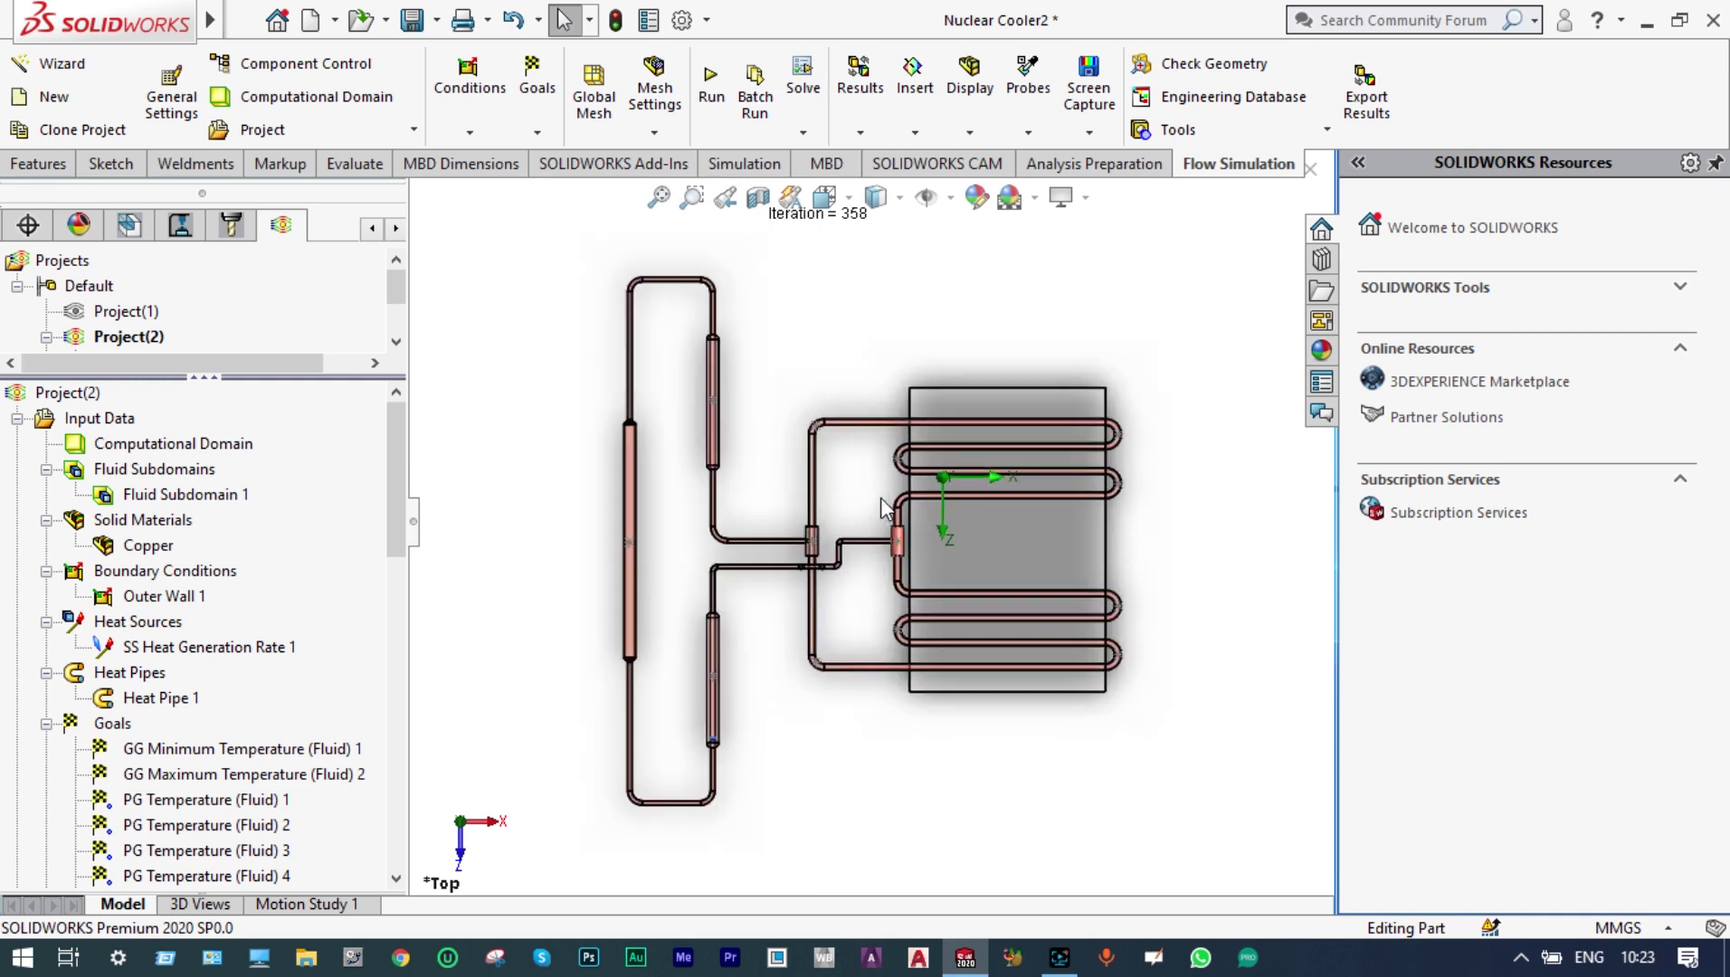
{"action": "scroll", "coordinate": [885, 509], "scroll_direction": "down", "scroll_amount": 1}
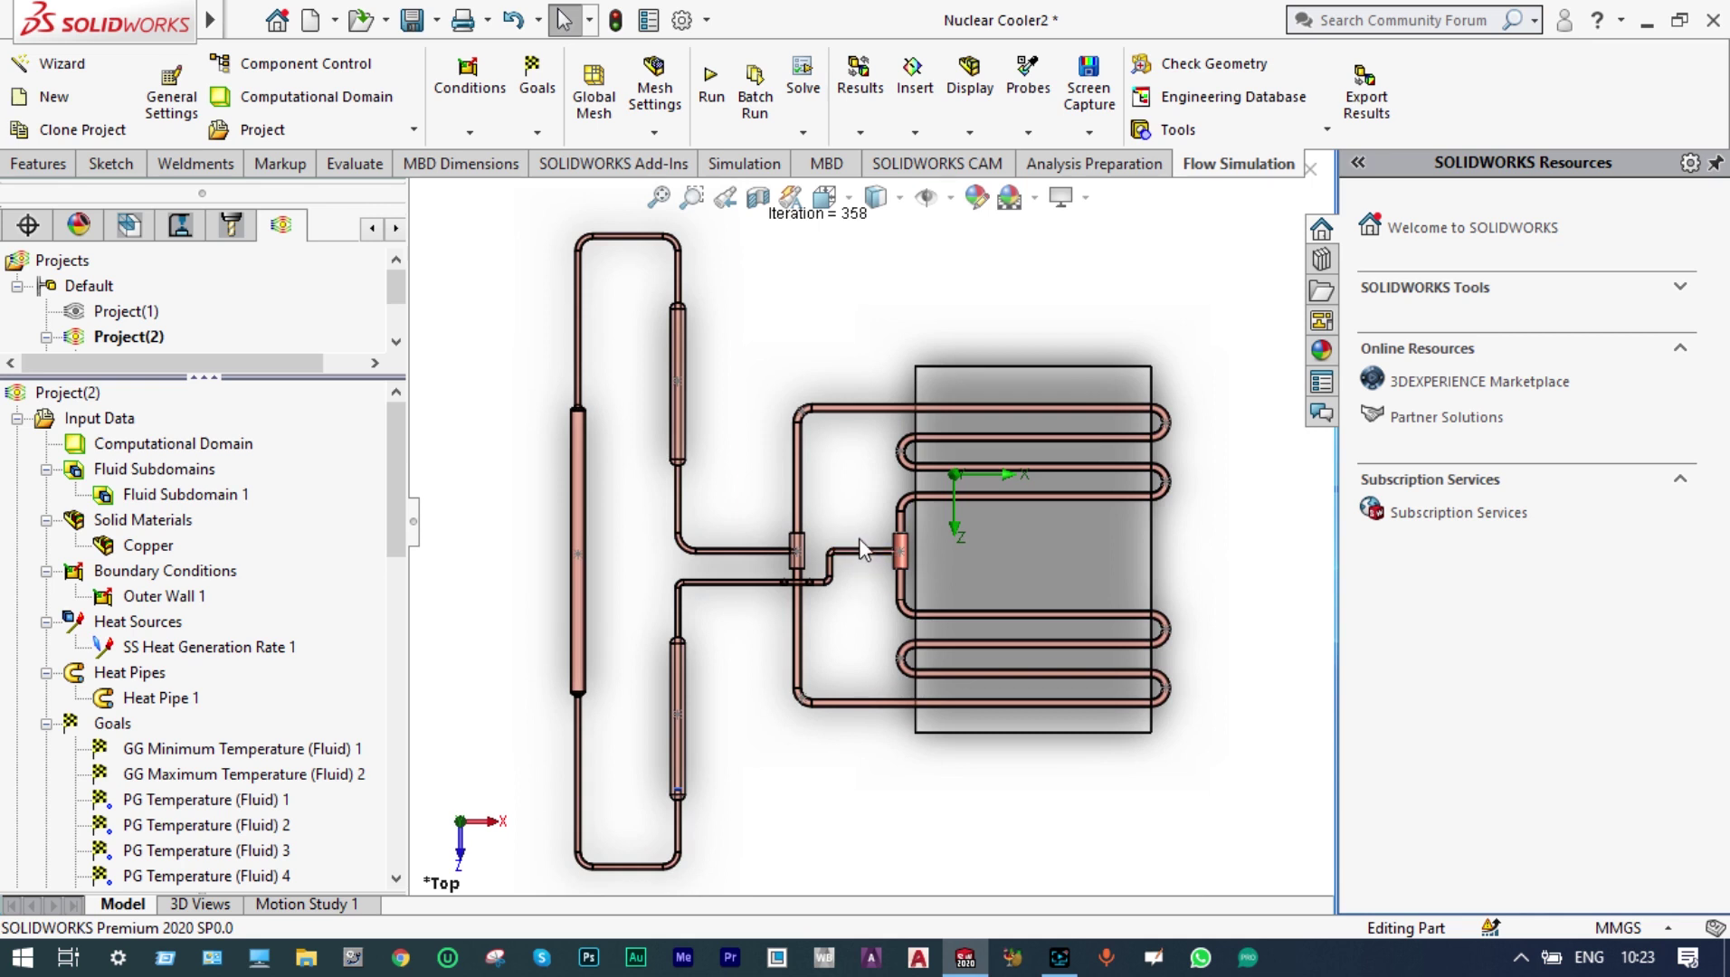